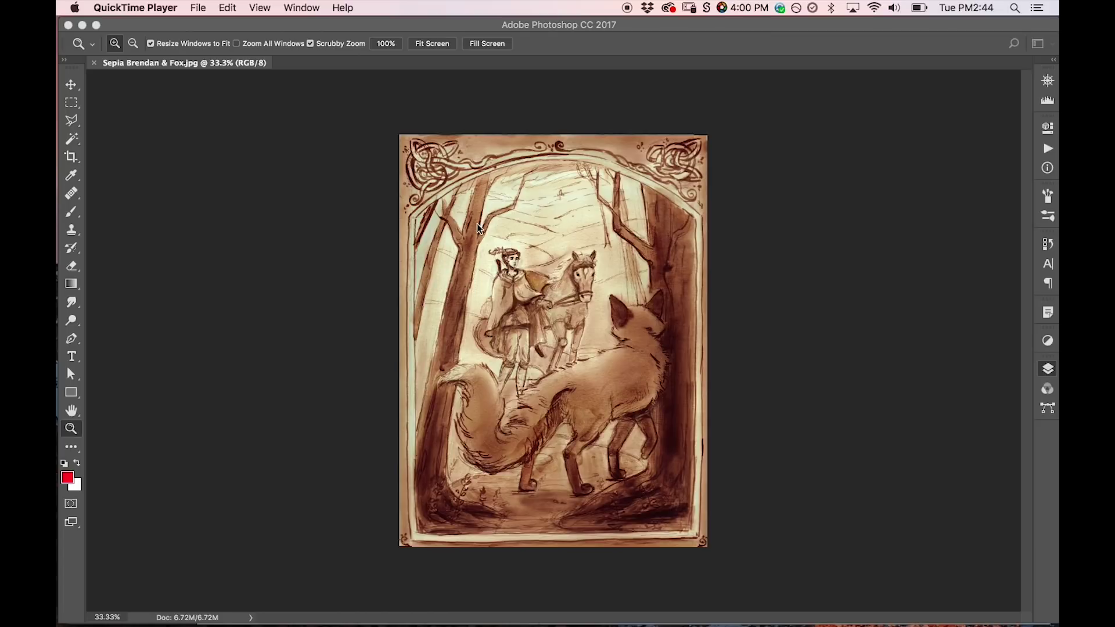
Add a new layer above the Background and ready the Brush tool with red ff0c0c as the foreground colour.
click(586, 344)
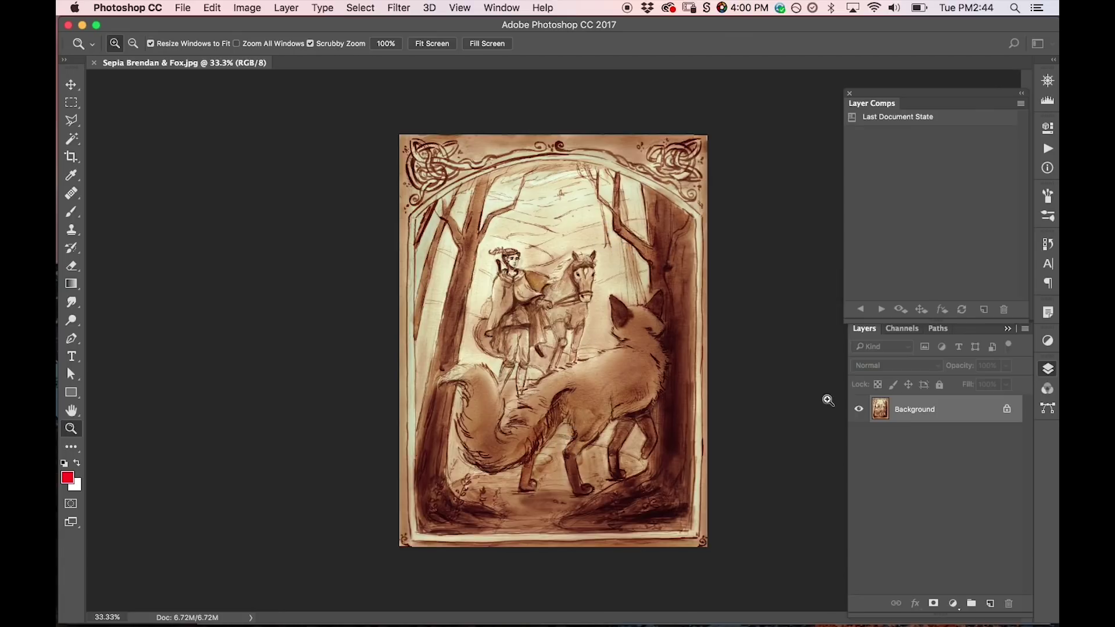
click(991, 604)
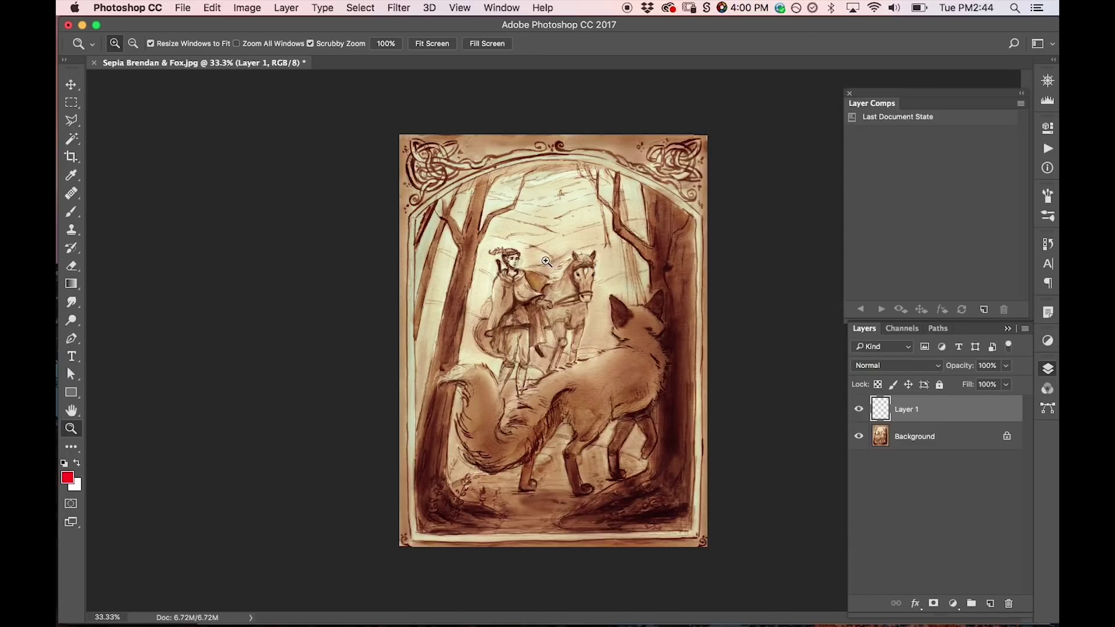
click(68, 477)
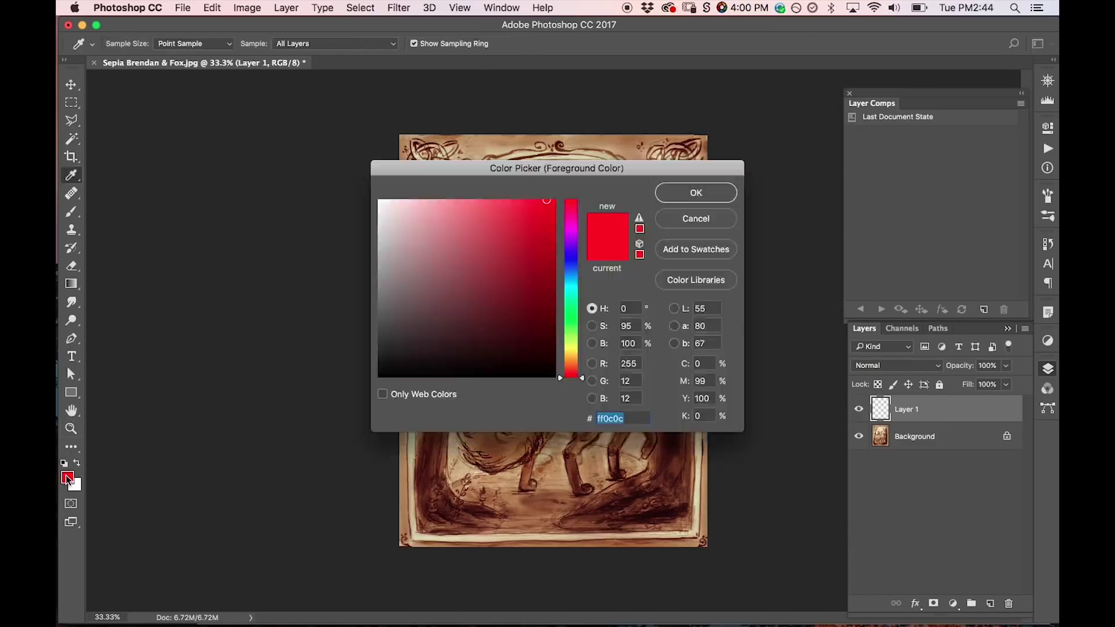
click(696, 192)
key(b)
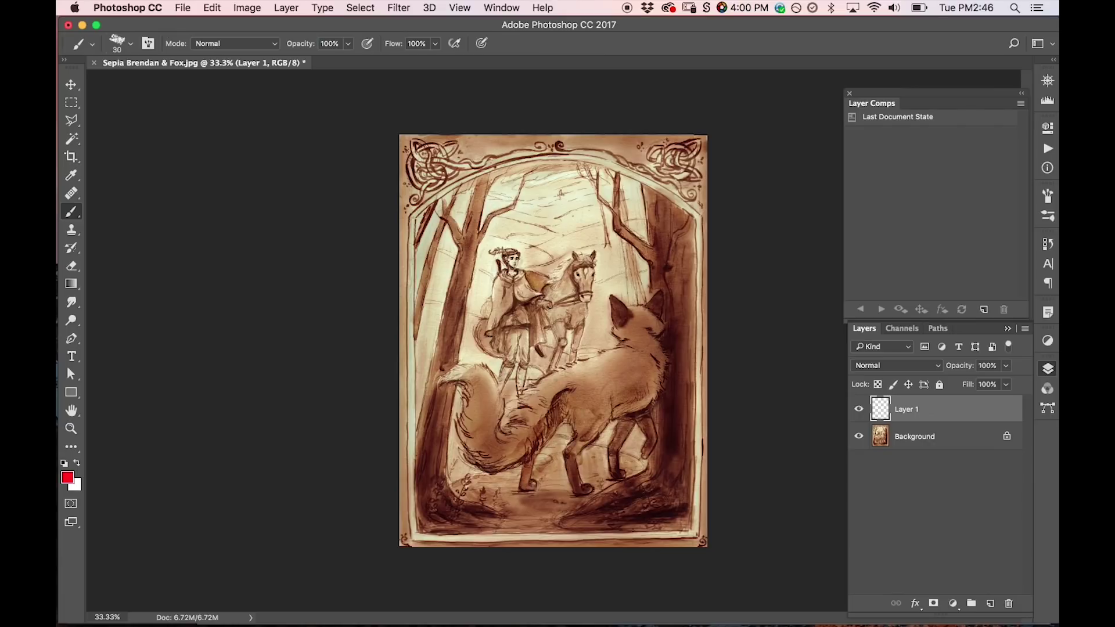
Circle the rider, the fox's body and the horse with loose red brush rings.
mouse_move(497, 333)
mouse_down()
mouse_move(507, 347)
mouse_move(576, 290)
mouse_move(491, 325)
mouse_move(494, 337)
mouse_move(535, 256)
mouse_move(578, 284)
mouse_up()
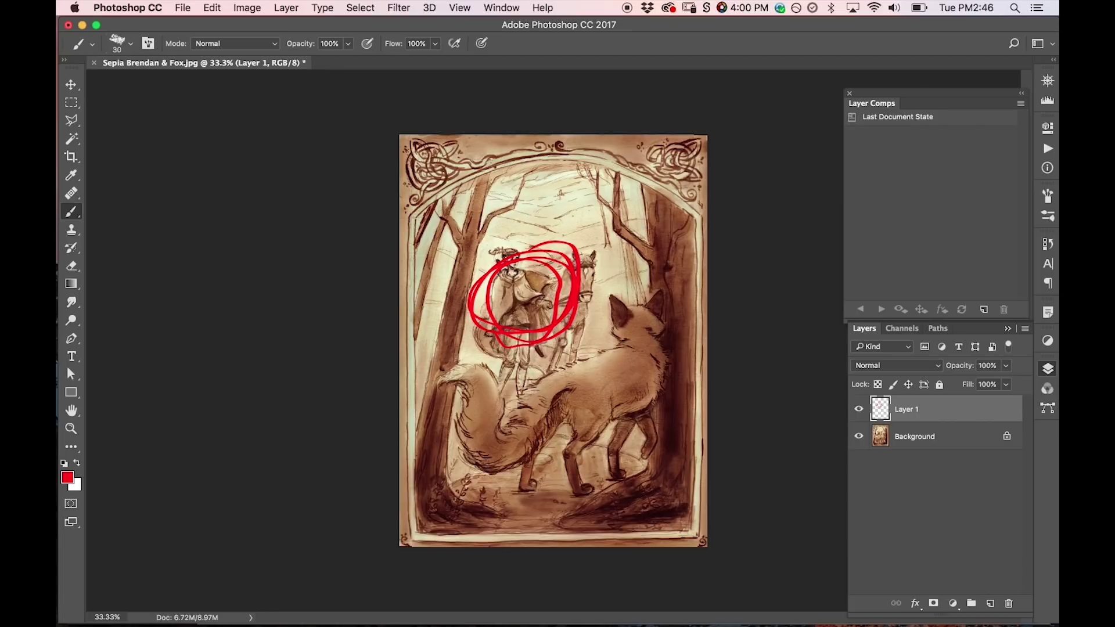
mouse_move(639, 335)
mouse_down()
mouse_move(526, 456)
mouse_move(546, 465)
mouse_move(505, 418)
mouse_move(572, 337)
mouse_up()
drag(627, 435, 583, 452)
mouse_move(558, 262)
mouse_down()
mouse_move(482, 314)
mouse_move(590, 273)
mouse_move(543, 322)
mouse_up()
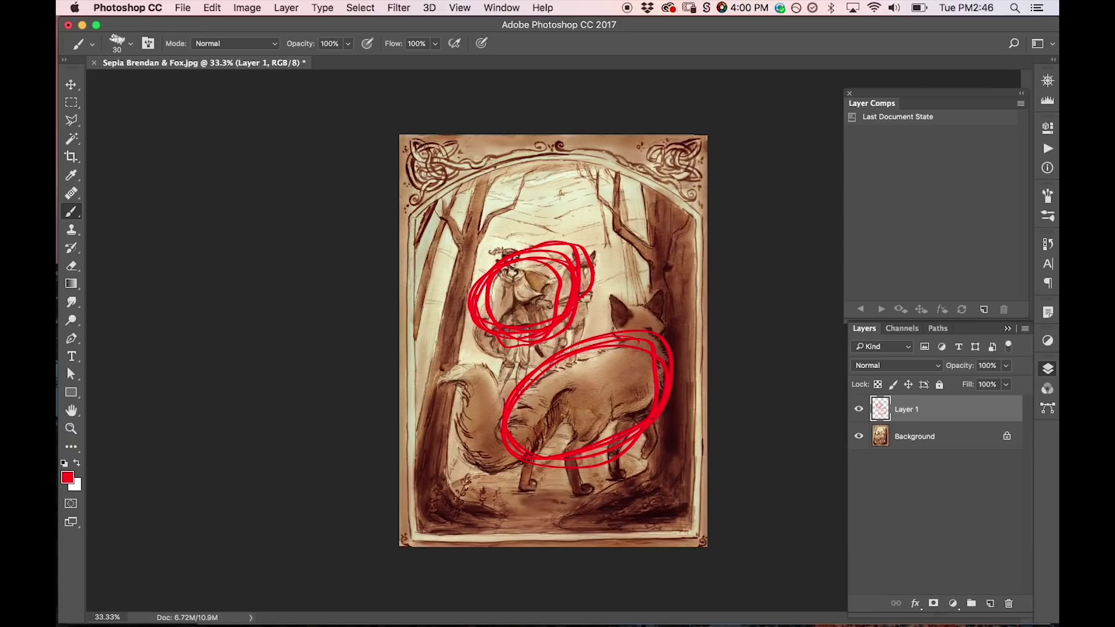
Handwrite "1st" above the rider, mark the inner edges of both large trees with vertical lines, and write "2ND" on the right tree.
drag(548, 193, 544, 221)
mouse_move(568, 185)
mouse_down()
mouse_move(559, 198)
mouse_move(575, 188)
mouse_up()
drag(568, 184, 579, 180)
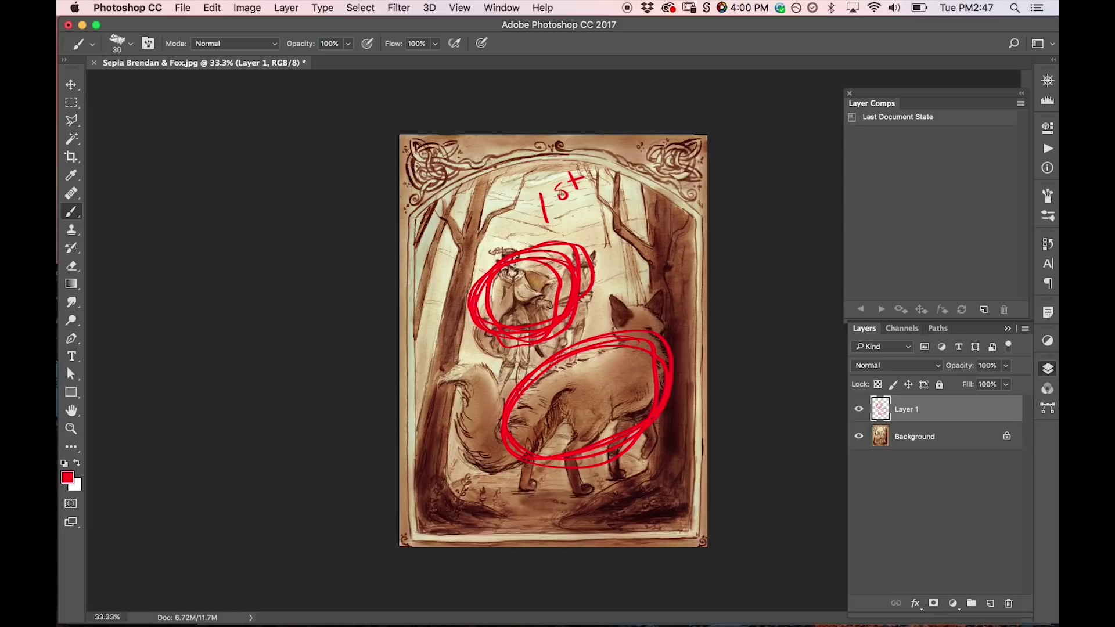
drag(644, 167, 652, 326)
drag(474, 198, 458, 415)
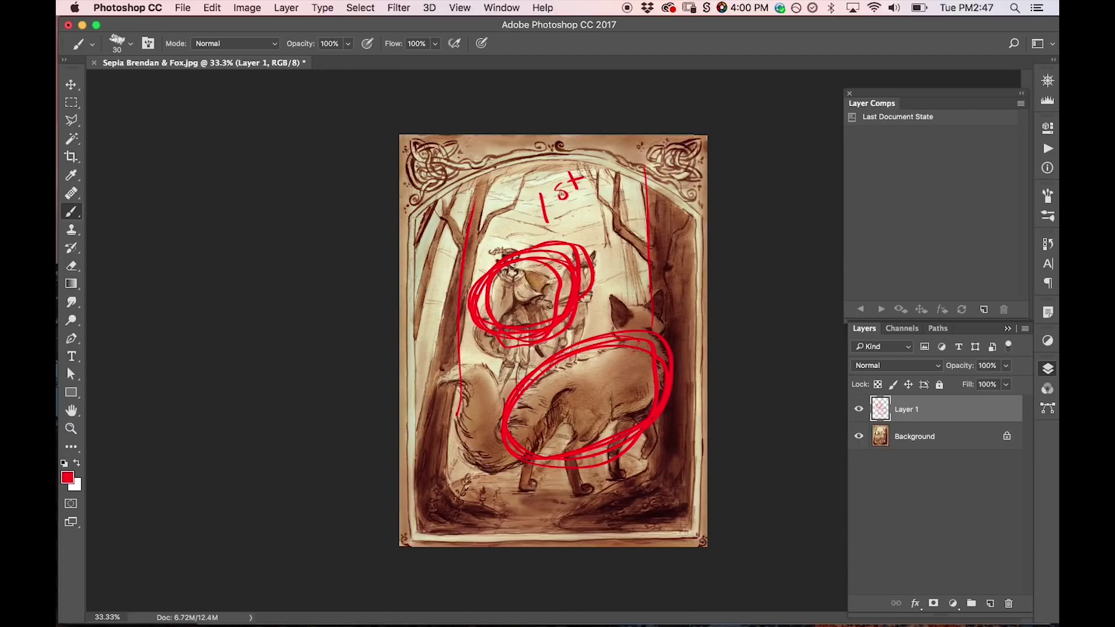
mouse_move(636, 223)
mouse_down()
mouse_move(661, 244)
mouse_move(686, 203)
mouse_move(691, 220)
mouse_up()
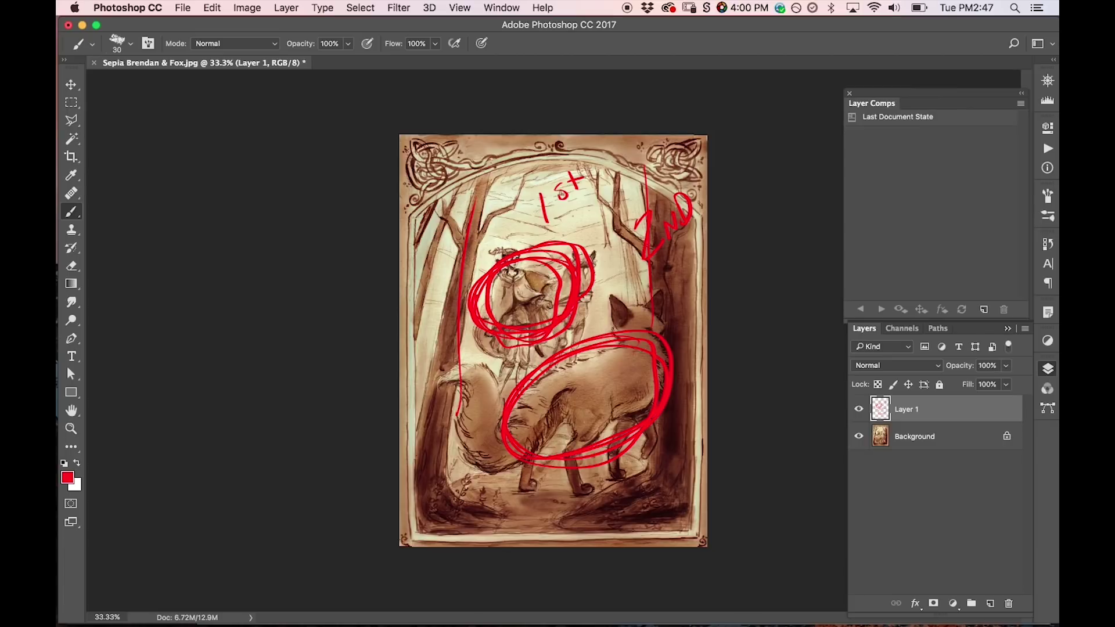
Hide the annotated Layer 1 and add a new empty layer directly above the Background.
click(859, 411)
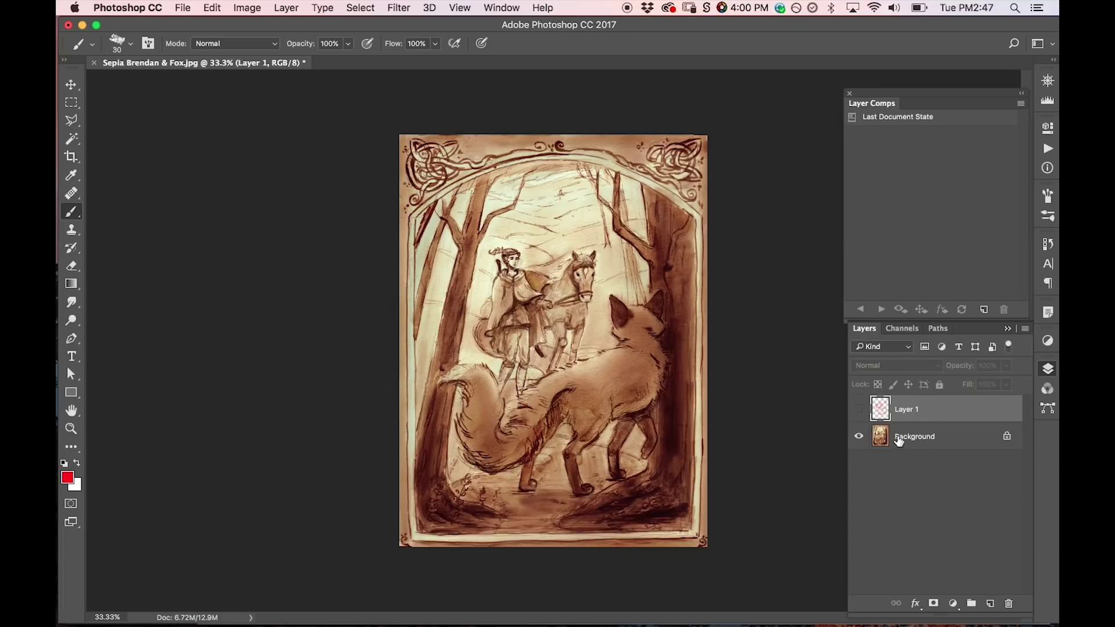
click(925, 447)
click(990, 604)
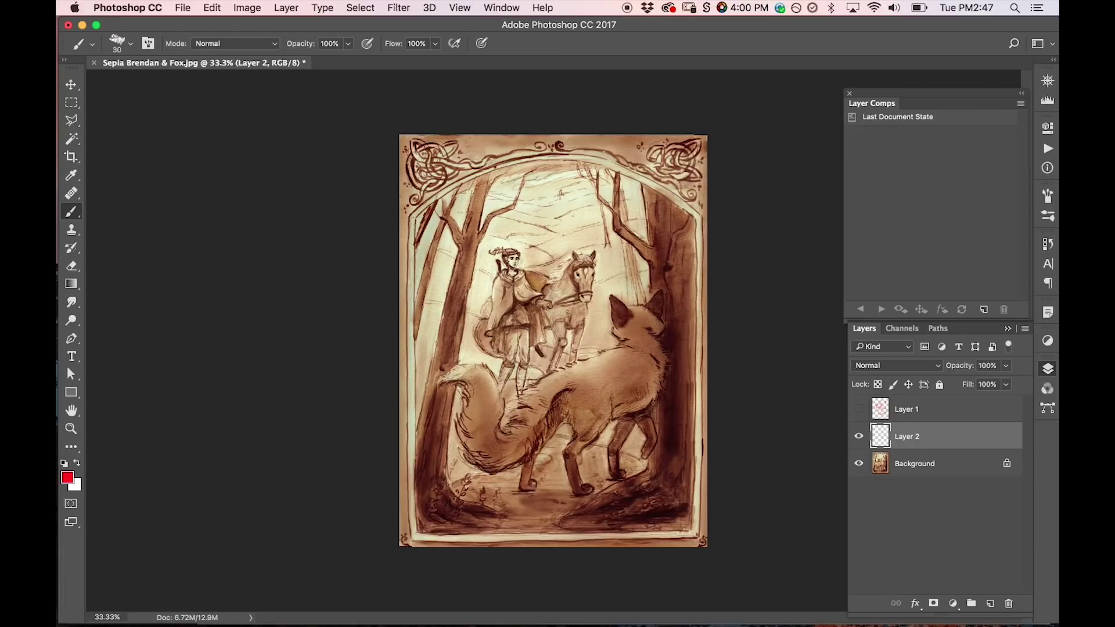
Scribble red over the darkest areas: the fox's ears and rear leg, the tree trunks on both sides, and the dark foreground.
mouse_move(614, 301)
mouse_down()
mouse_move(619, 316)
mouse_move(662, 300)
mouse_up()
mouse_move(665, 198)
mouse_down()
mouse_move(674, 391)
mouse_move(692, 327)
mouse_move(694, 392)
mouse_move(673, 457)
mouse_move(688, 500)
mouse_up()
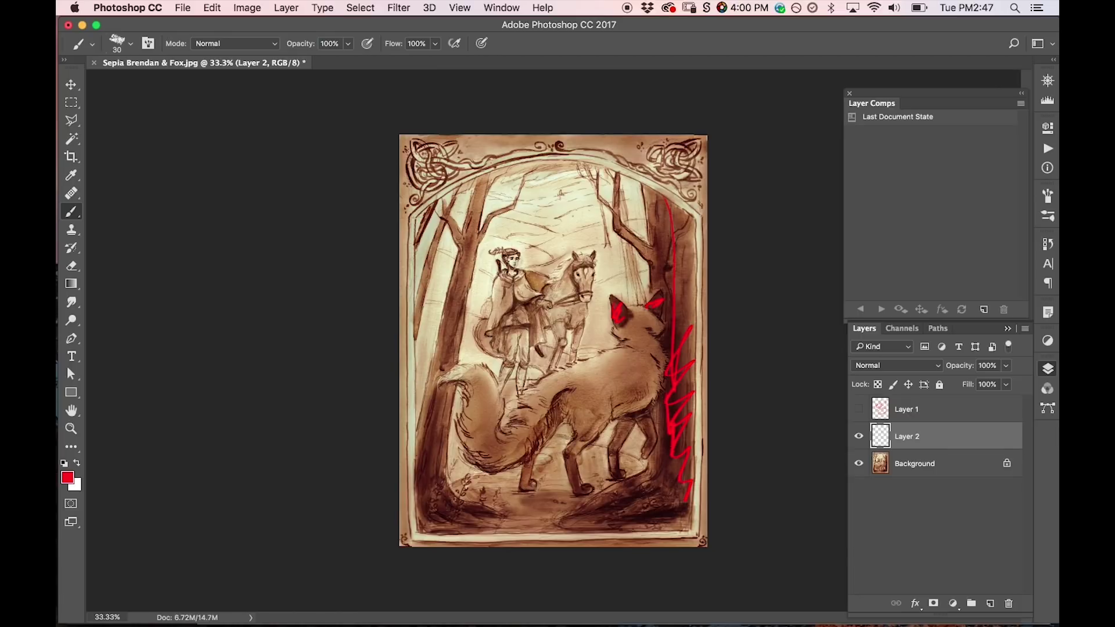
mouse_move(632, 432)
mouse_down()
mouse_move(622, 478)
mouse_move(653, 454)
mouse_up()
mouse_move(666, 491)
mouse_down()
mouse_move(660, 511)
mouse_move(589, 538)
mouse_up()
mouse_move(430, 476)
mouse_down()
mouse_move(419, 456)
mouse_move(461, 324)
mouse_move(484, 179)
mouse_move(497, 217)
mouse_move(462, 222)
mouse_move(463, 252)
mouse_up()
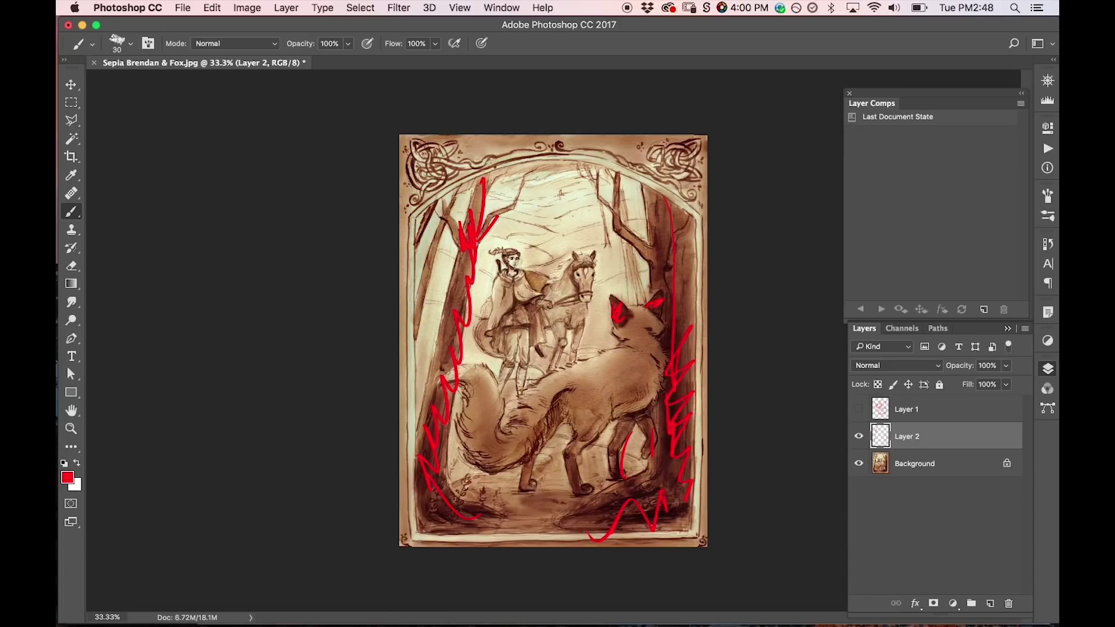
mouse_move(453, 203)
mouse_down()
mouse_move(419, 314)
mouse_move(416, 288)
mouse_up()
drag(431, 211, 413, 242)
drag(666, 211, 670, 234)
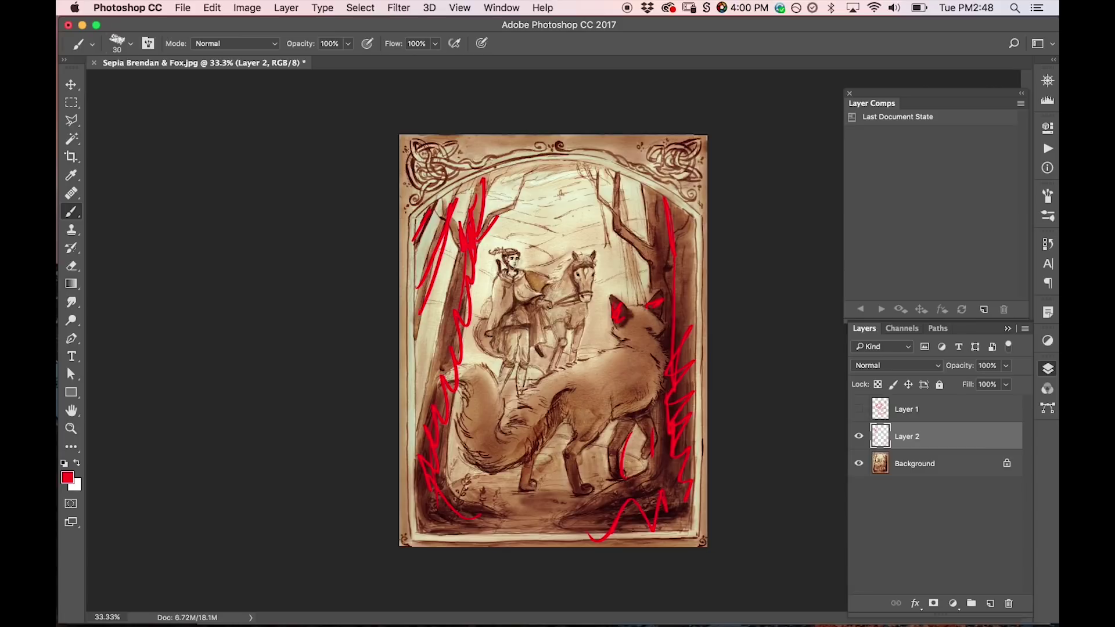
Hide Layer 2 and add a new layer above the Background filled with the white background colour.
click(859, 436)
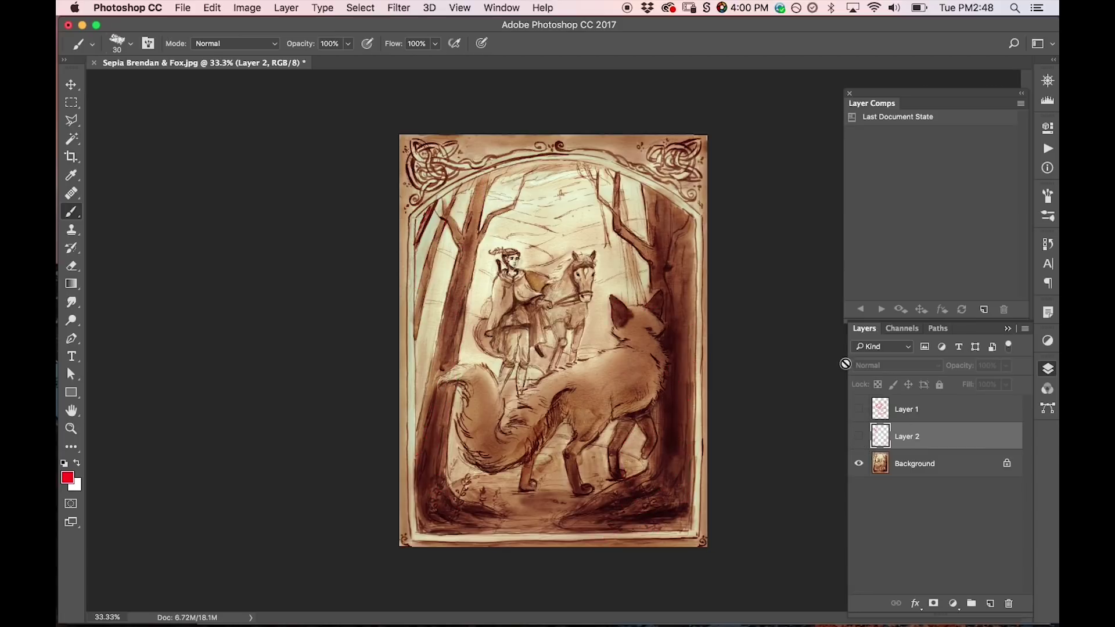
click(919, 472)
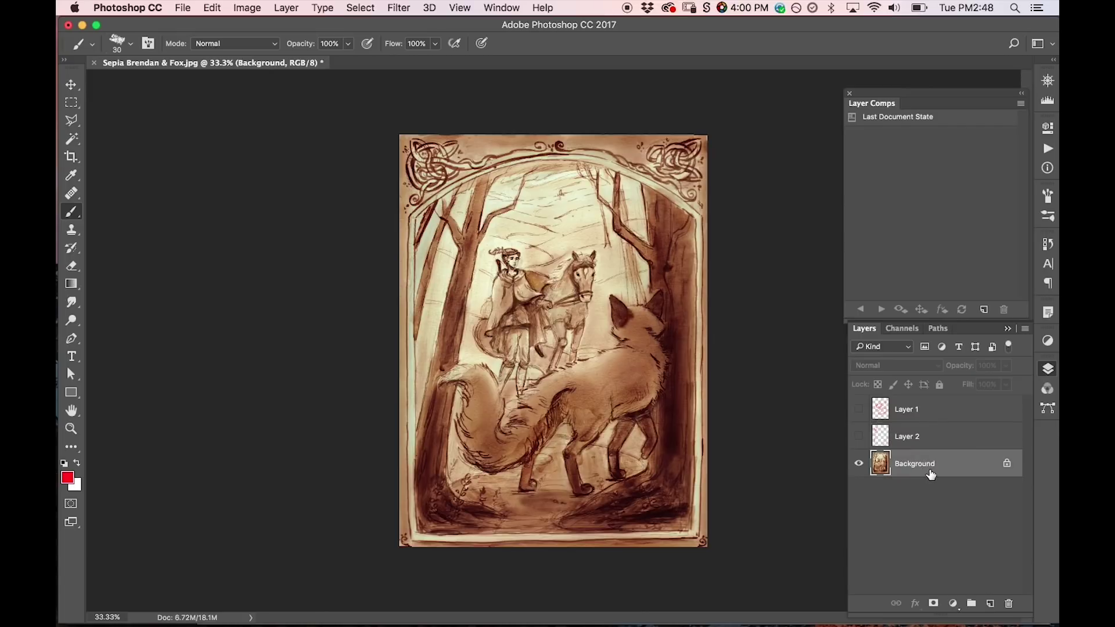
click(991, 605)
key(alt+BackSpace)
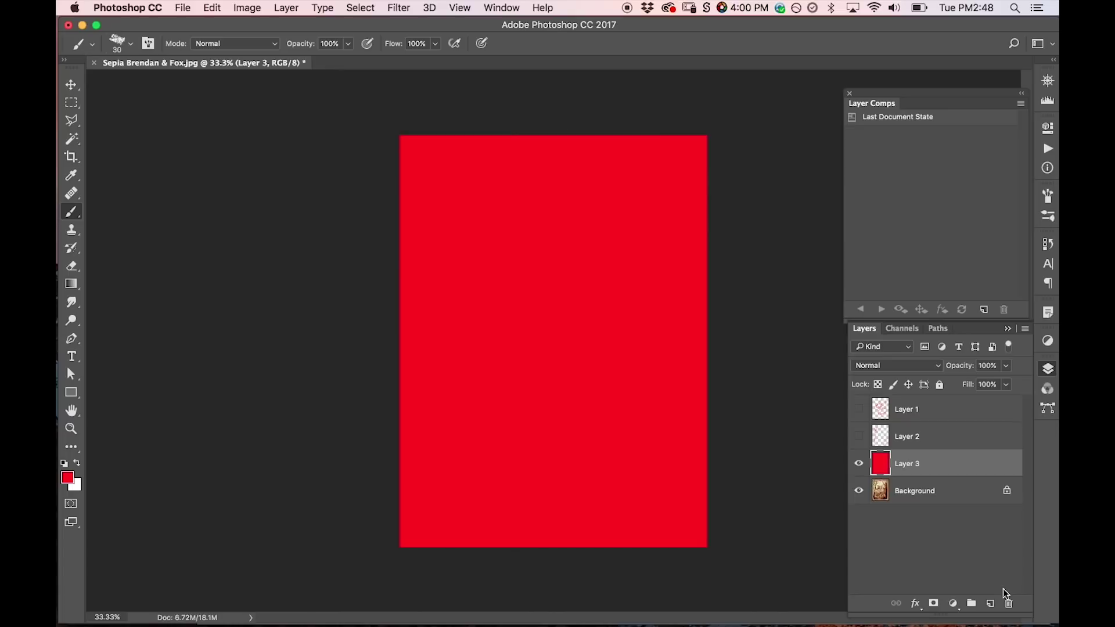
key(super+z)
key(alt+BackSpace)
key(super+BackSpace)
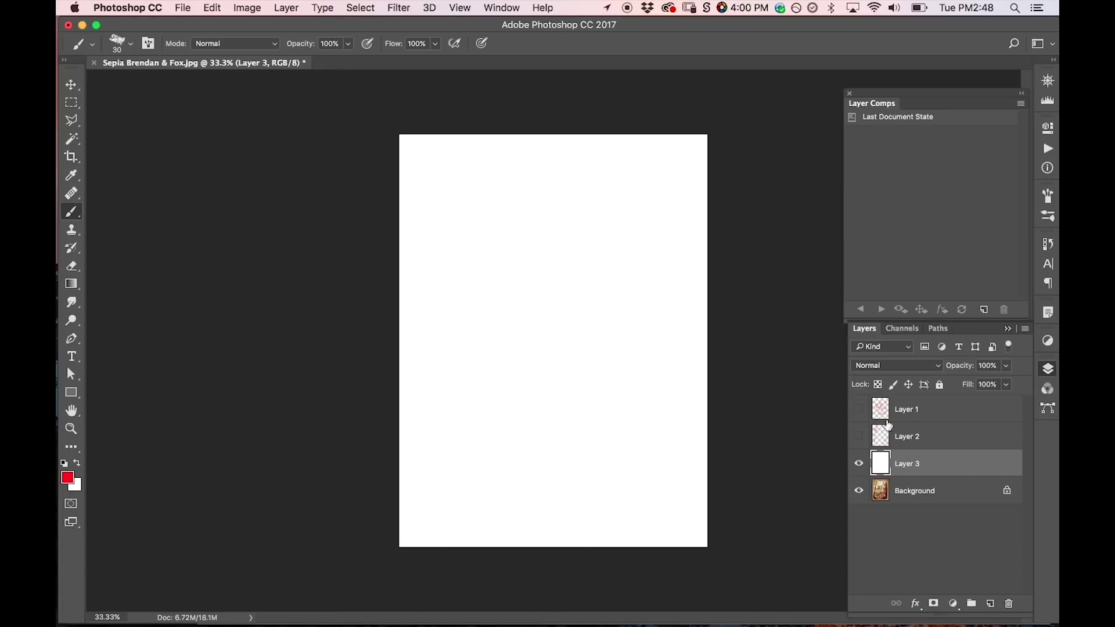
Lower the white layer's opacity to 61% and add a new empty layer above it.
click(1007, 384)
drag(1003, 386, 984, 386)
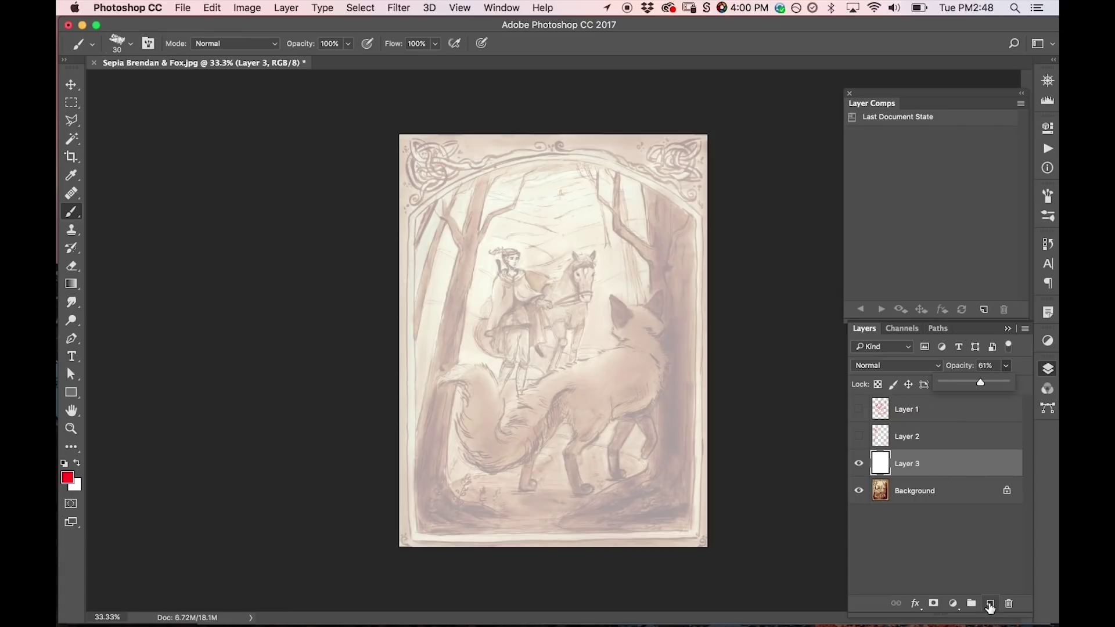
click(990, 605)
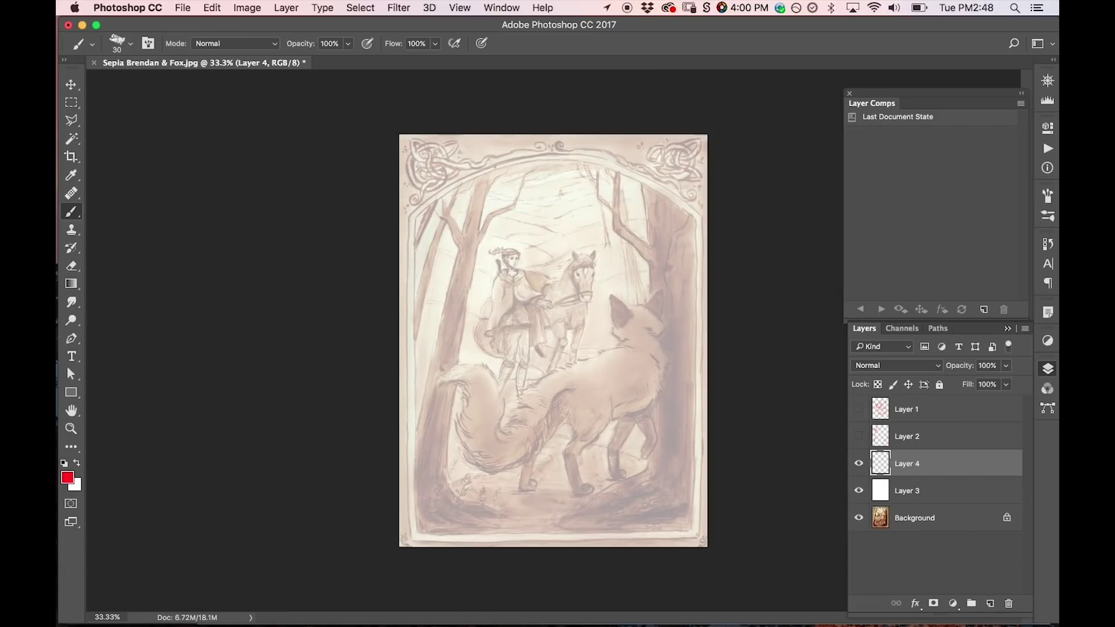
Sample the dark reddish brown from the right tree trunk with the white overlay hidden, and show the overlay again.
click(859, 491)
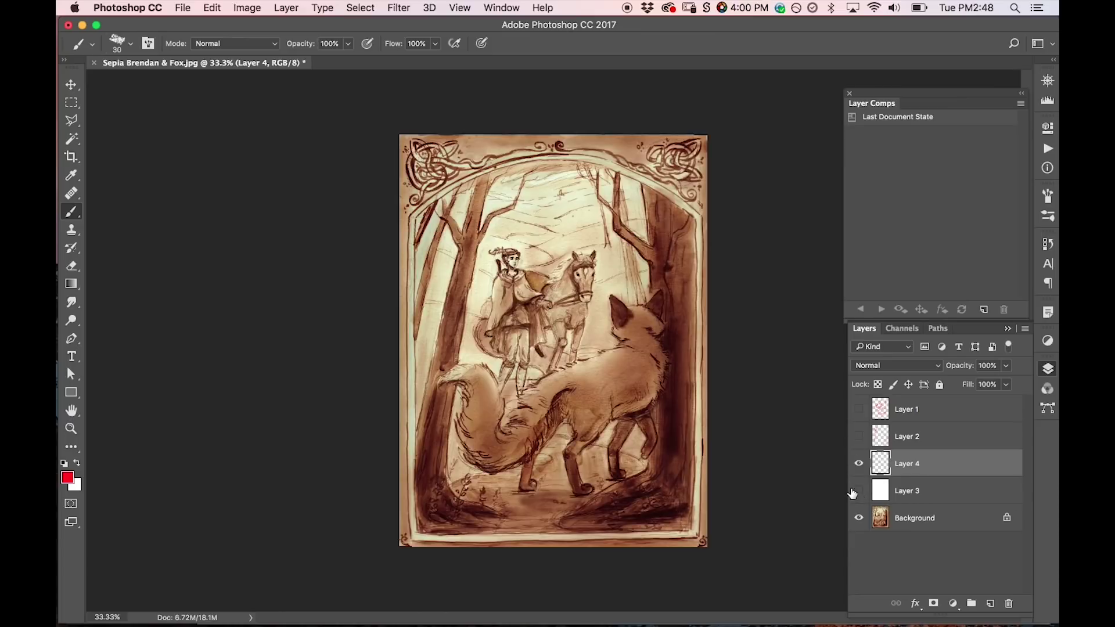
key(i)
click(686, 386)
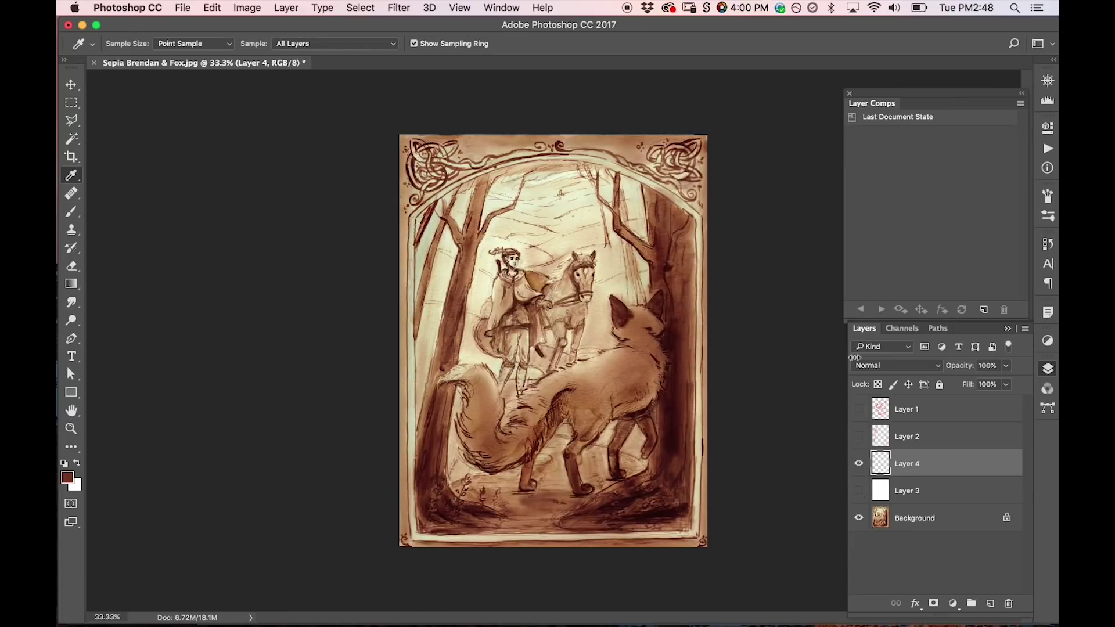
click(859, 491)
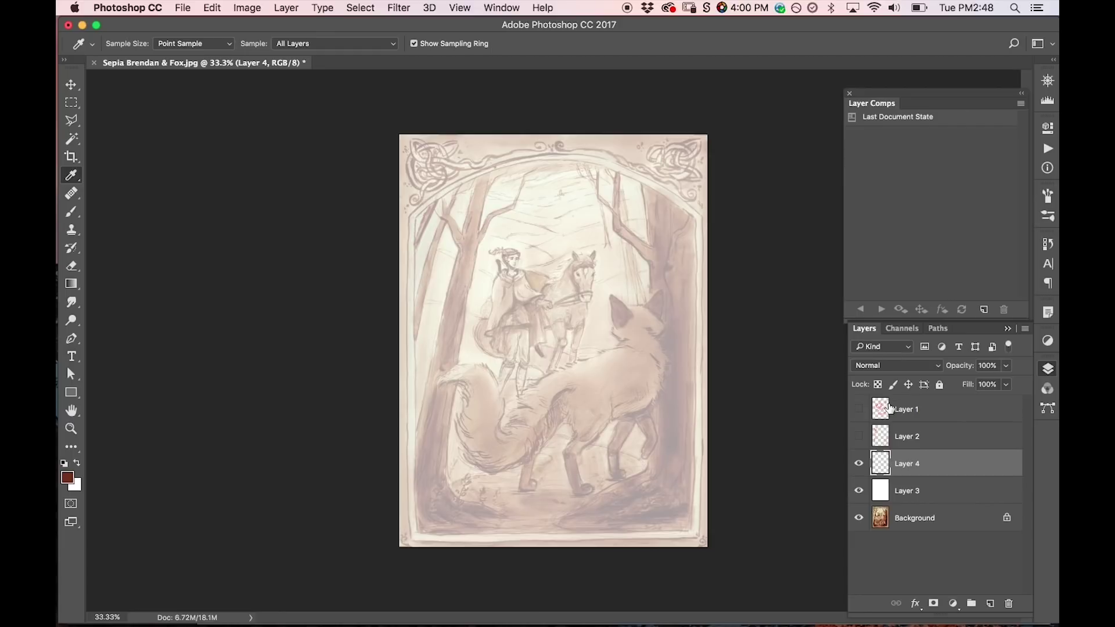
click(859, 463)
click(859, 463)
key(b)
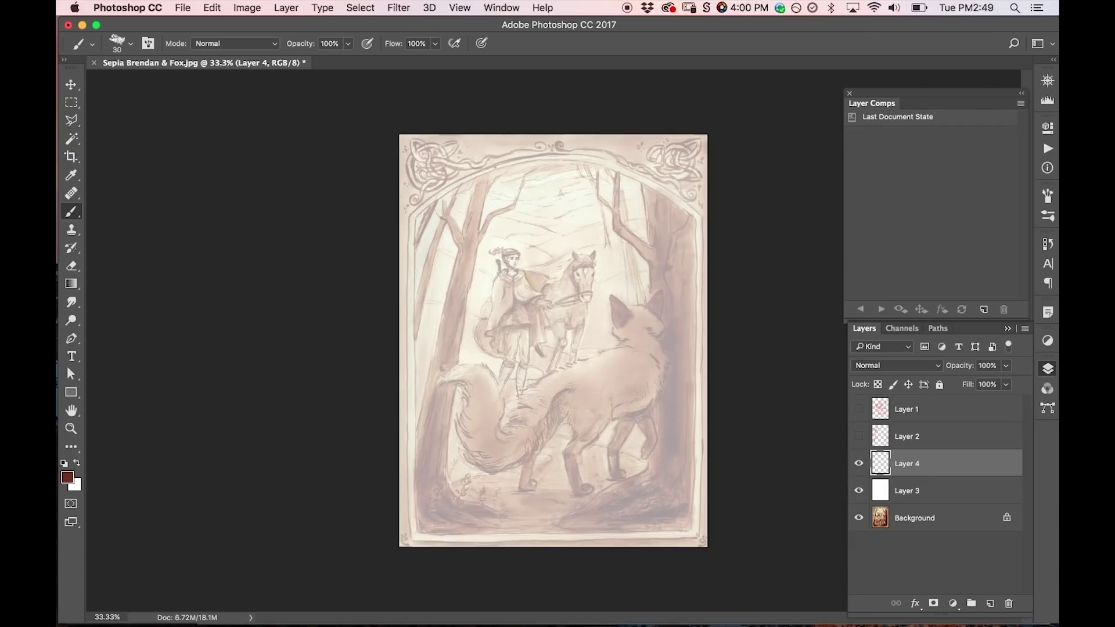
mouse_move(470, 512)
mouse_down()
mouse_move(441, 464)
mouse_move(447, 363)
mouse_move(468, 302)
mouse_up()
drag(427, 360, 471, 221)
mouse_move(426, 388)
mouse_down()
mouse_move(452, 206)
mouse_move(414, 325)
mouse_up()
key(e)
mouse_move(446, 185)
mouse_down()
mouse_move(435, 314)
mouse_move(441, 299)
mouse_move(467, 397)
mouse_move(468, 504)
mouse_up()
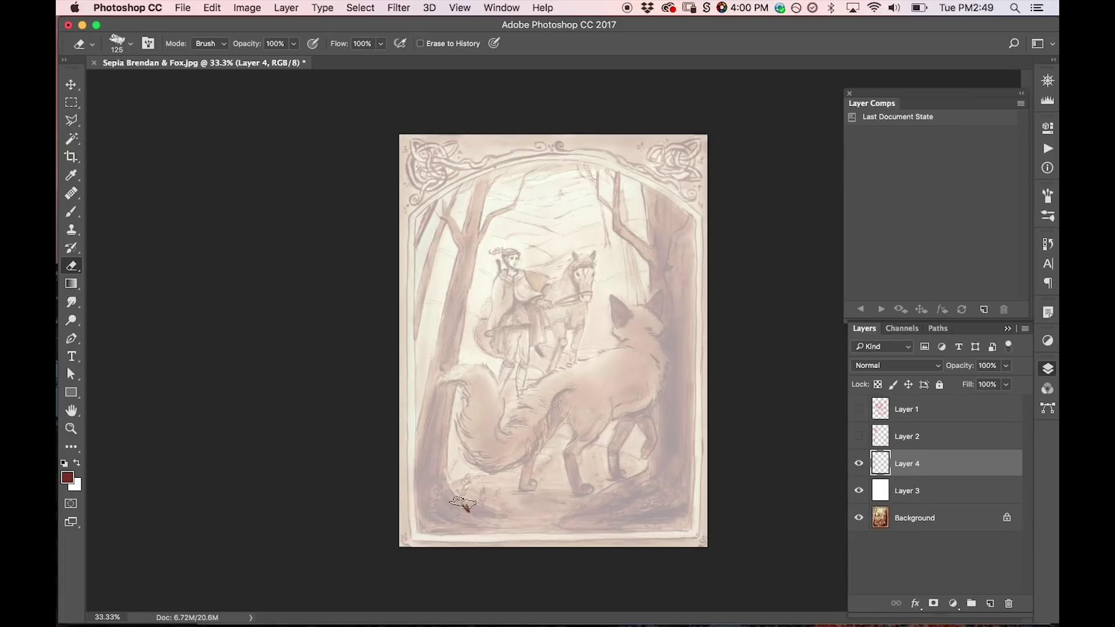
drag(496, 279, 437, 440)
Sketch the right side of a straight vertical trunk beside the rider, with a bent upper branch, a root and the upper trunk lines.
key(b)
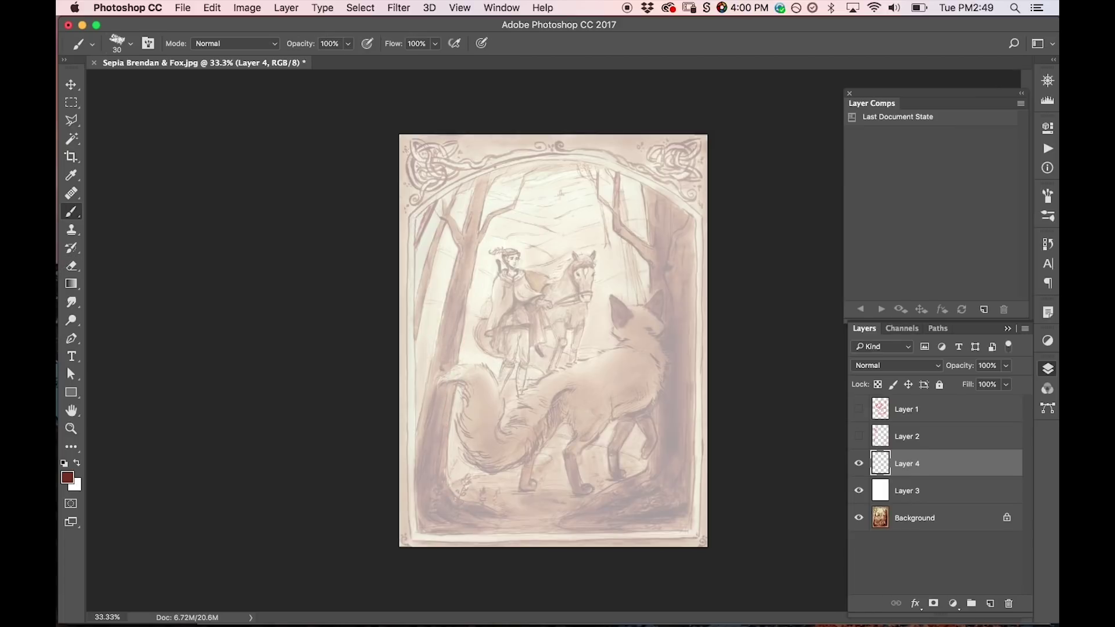
mouse_move(487, 526)
mouse_down()
mouse_move(505, 545)
mouse_move(482, 515)
mouse_move(489, 231)
mouse_move(551, 139)
mouse_up()
drag(477, 135, 477, 192)
drag(471, 136, 471, 279)
drag(472, 170, 472, 312)
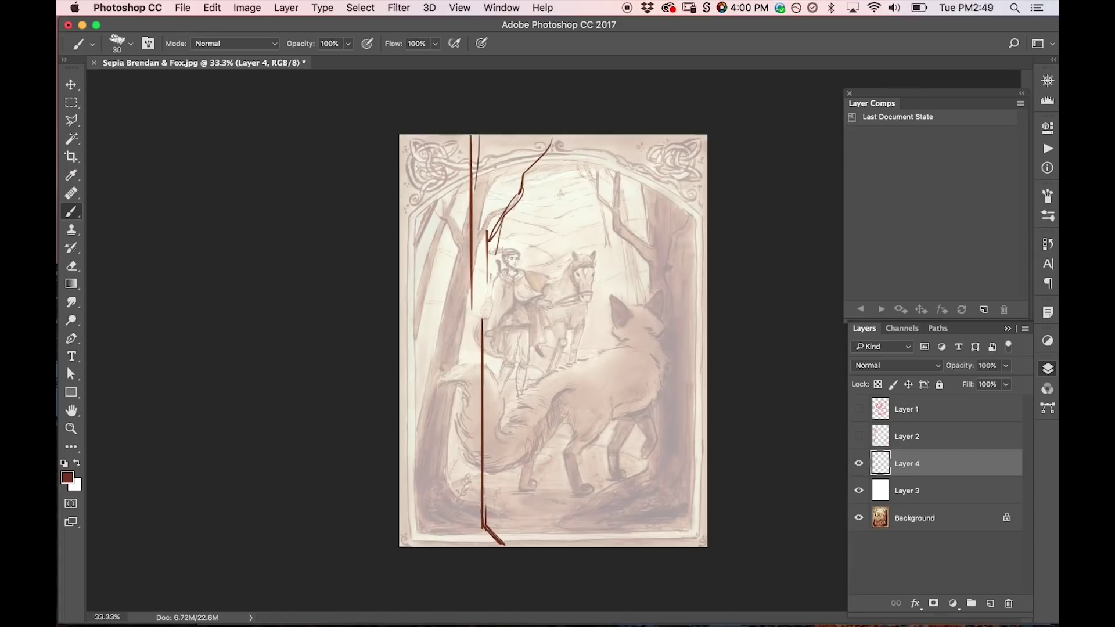
Sketch the left side of the same tree in brown, with a forking upper branch, a straight trunk edge and spreading roots.
drag(447, 184, 470, 301)
drag(456, 248, 467, 299)
mouse_move(440, 184)
mouse_down()
mouse_move(468, 306)
mouse_move(467, 433)
mouse_up()
drag(465, 359, 463, 448)
drag(460, 408, 459, 507)
drag(463, 461, 465, 516)
mouse_move(458, 504)
mouse_down()
mouse_move(455, 546)
mouse_move(436, 547)
mouse_up()
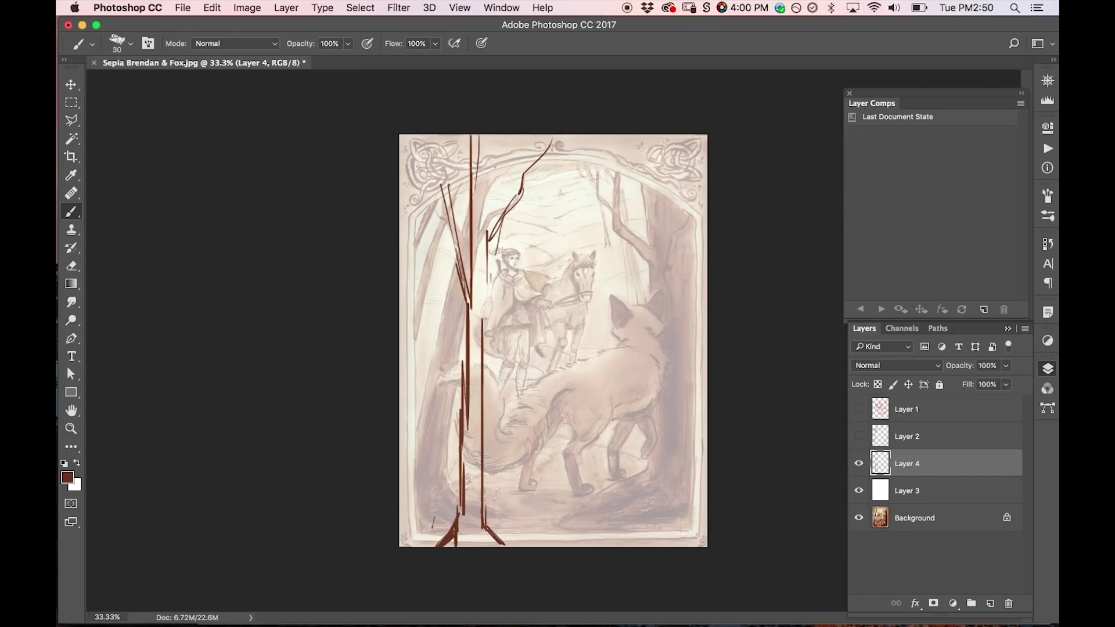
Sketch a thin vertical trunk with a slanting branch at the picture's far left and a straight, rooted trunk edge on the right tree.
drag(433, 537, 432, 195)
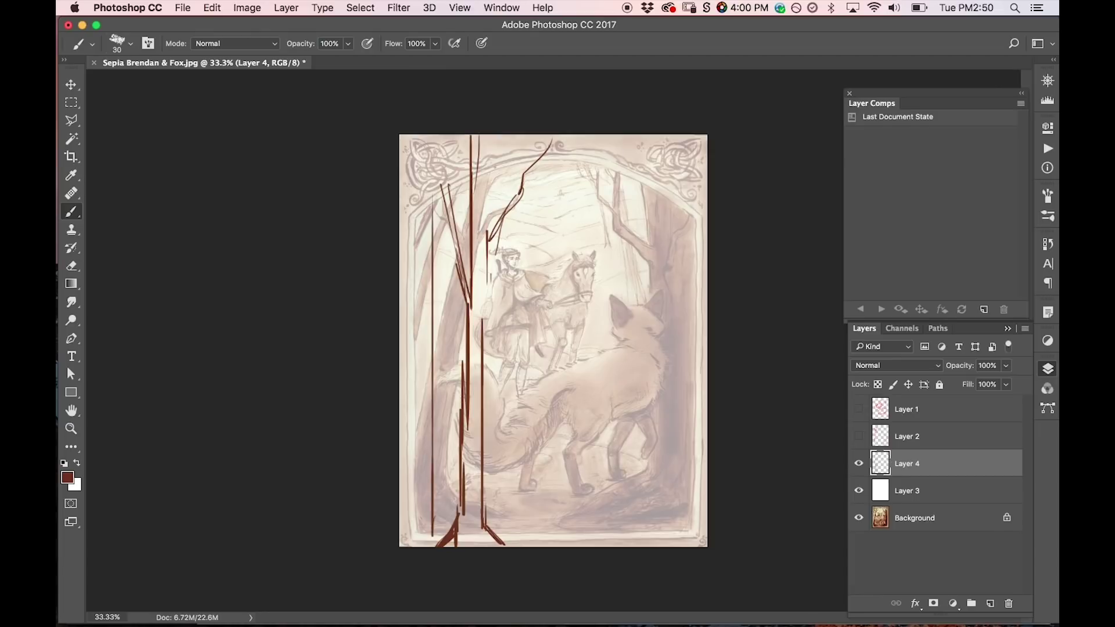
drag(418, 526, 424, 178)
drag(430, 292, 483, 201)
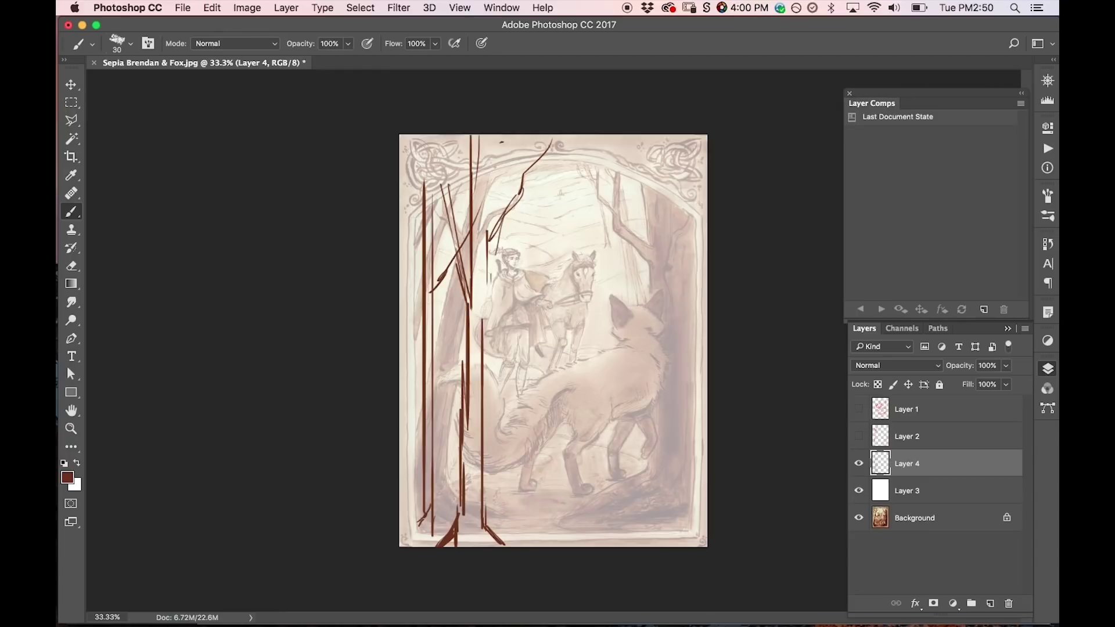
mouse_move(630, 539)
mouse_down()
mouse_move(668, 522)
mouse_move(667, 194)
mouse_up()
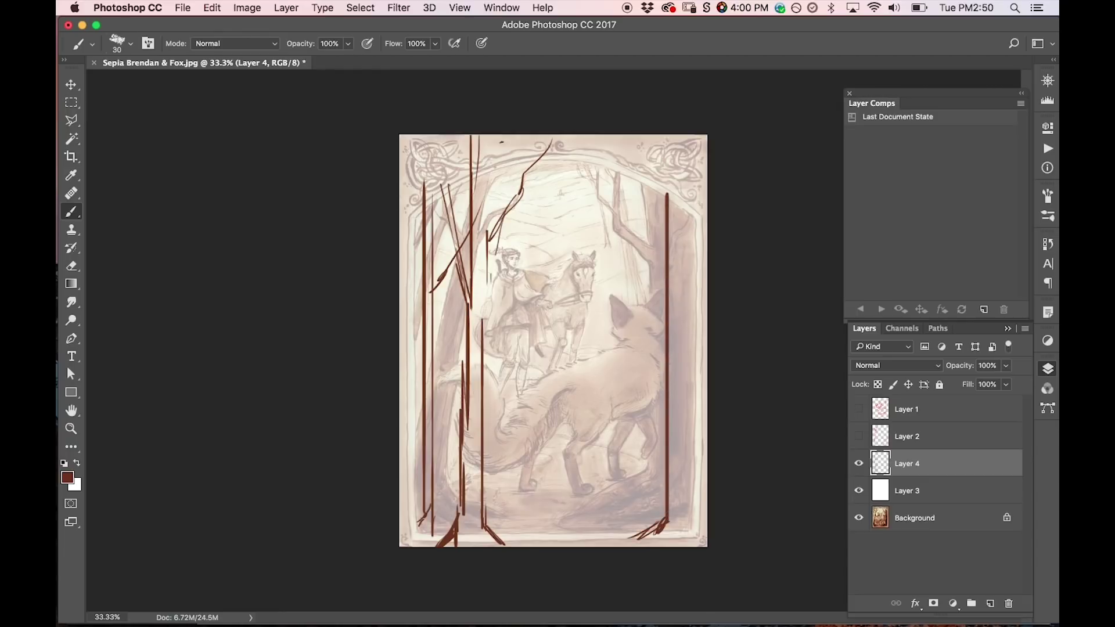
Erase the tree strokes that run past the frame's lower edge and above the upper-left arch.
key(e)
drag(424, 543, 511, 543)
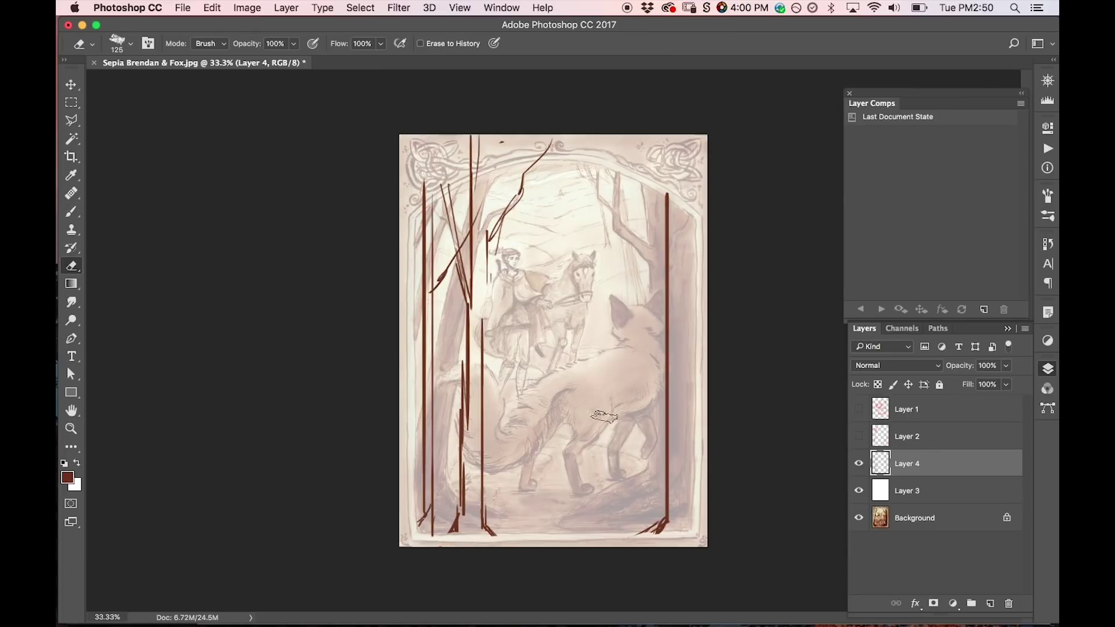
mouse_move(408, 204)
mouse_down()
mouse_move(455, 160)
mouse_move(429, 176)
mouse_move(564, 144)
mouse_move(531, 150)
mouse_up()
Trace the inner frame in brown along the top arch, both vertical sides and the bottom edge.
key(b)
drag(410, 221, 489, 176)
mouse_move(430, 205)
mouse_down()
mouse_move(591, 155)
mouse_move(647, 186)
mouse_up()
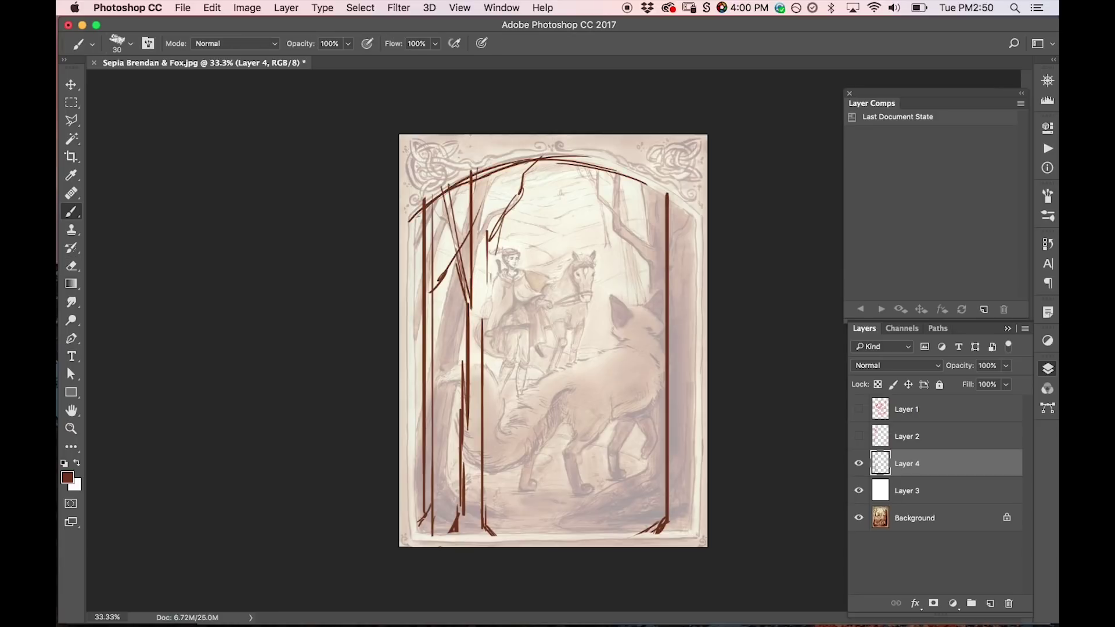
mouse_move(415, 217)
mouse_down()
mouse_move(415, 535)
mouse_move(688, 535)
mouse_up()
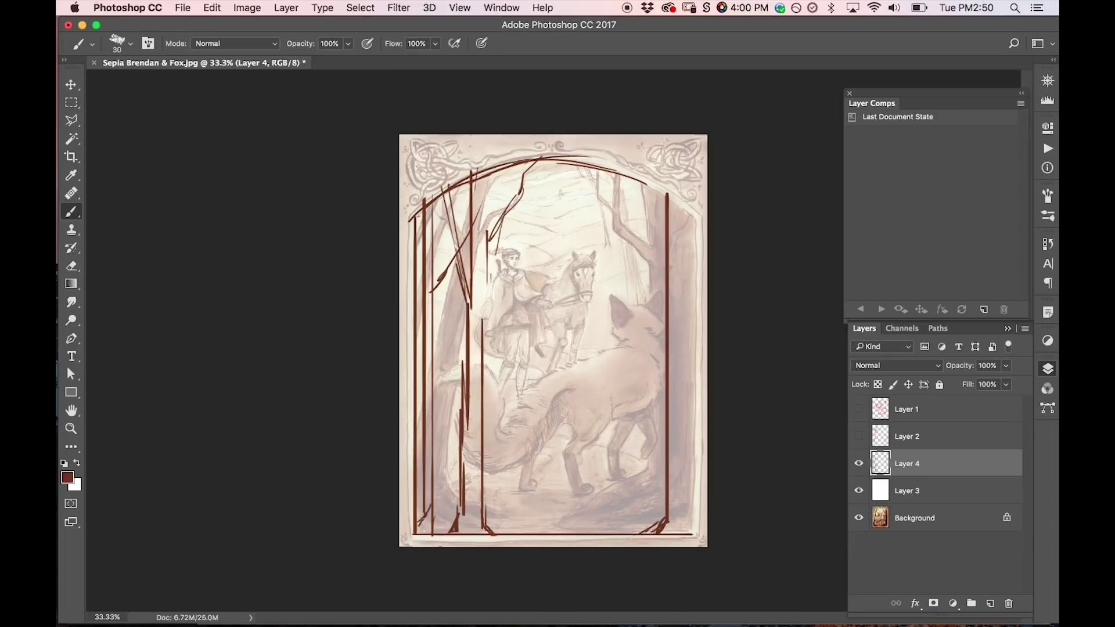
drag(692, 535, 692, 218)
drag(644, 185, 692, 221)
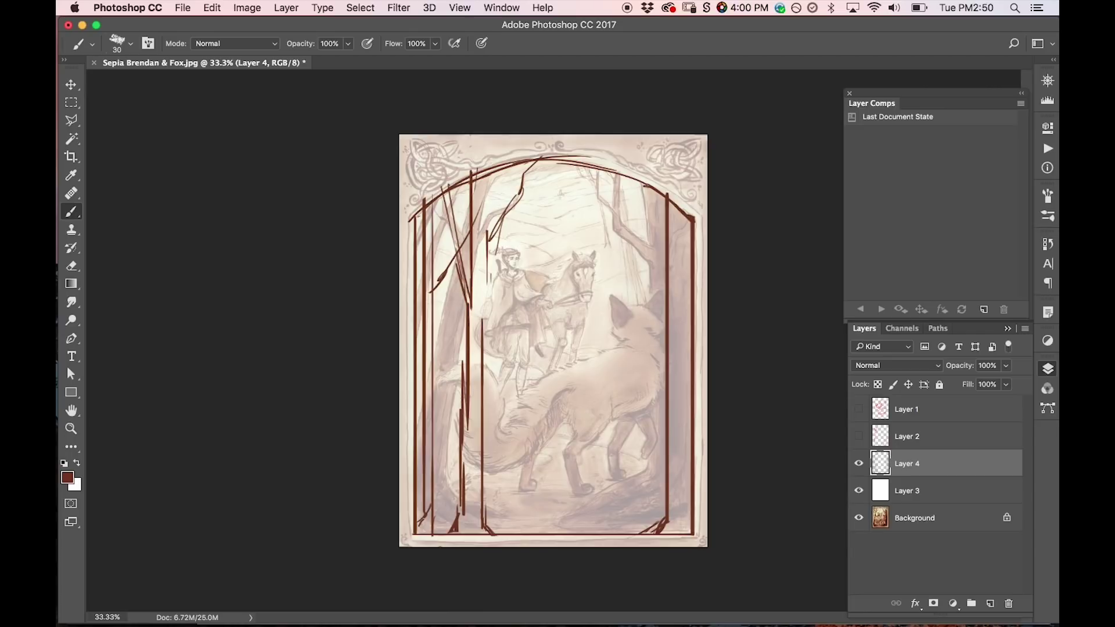
Thicken the slanting branch and the upper edge of the large left tree's trunk with more brown strokes.
mouse_move(488, 176)
mouse_down()
mouse_move(508, 218)
mouse_move(536, 162)
mouse_up()
drag(489, 255, 484, 331)
drag(480, 353, 475, 370)
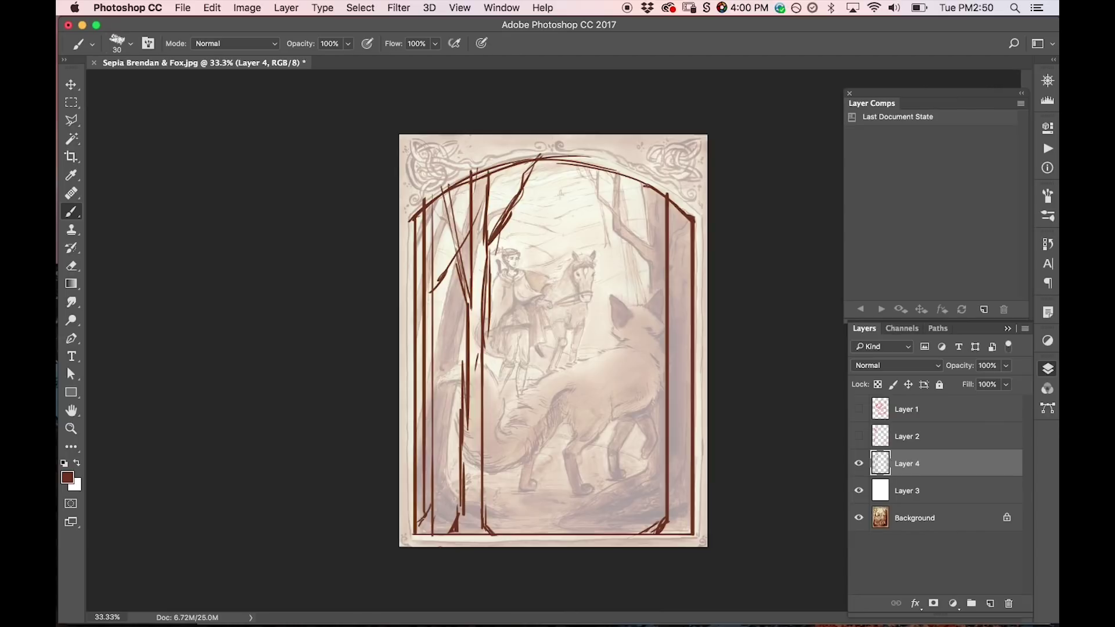
Sketch a curved foreground ground line rising across the frame's lower part and erase the right trunk's foot below it.
drag(445, 543, 645, 493)
drag(555, 508, 697, 491)
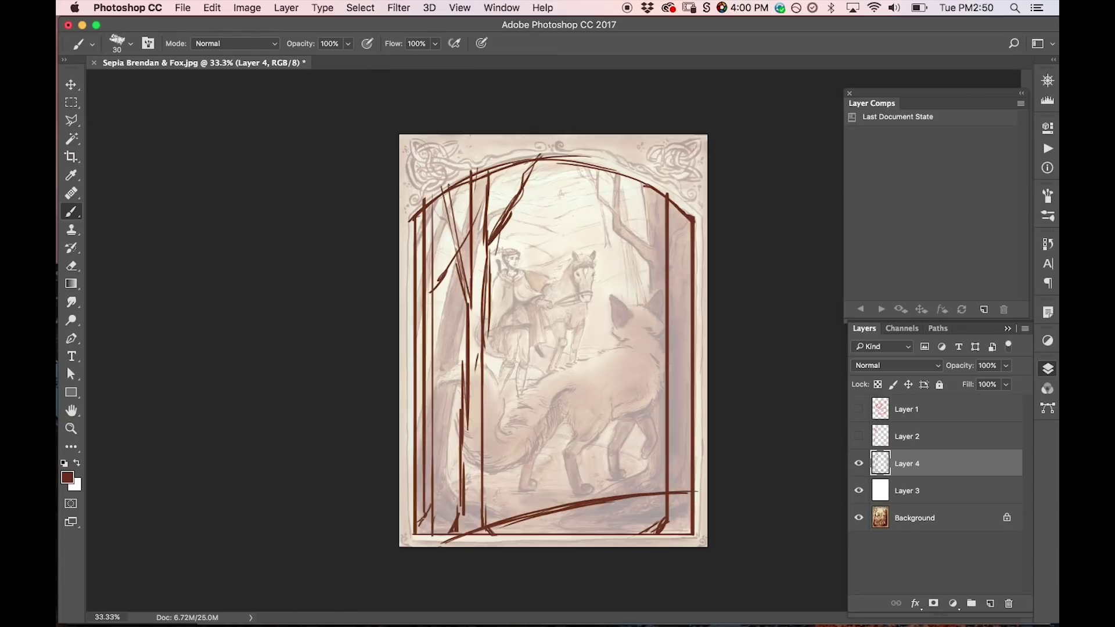
key(e)
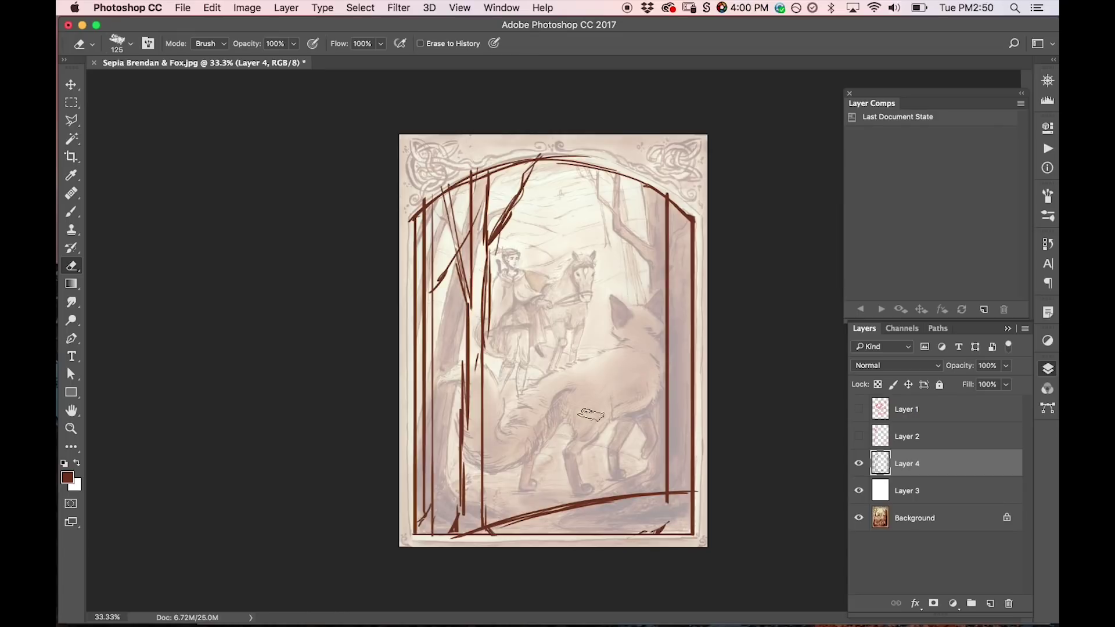
key(b)
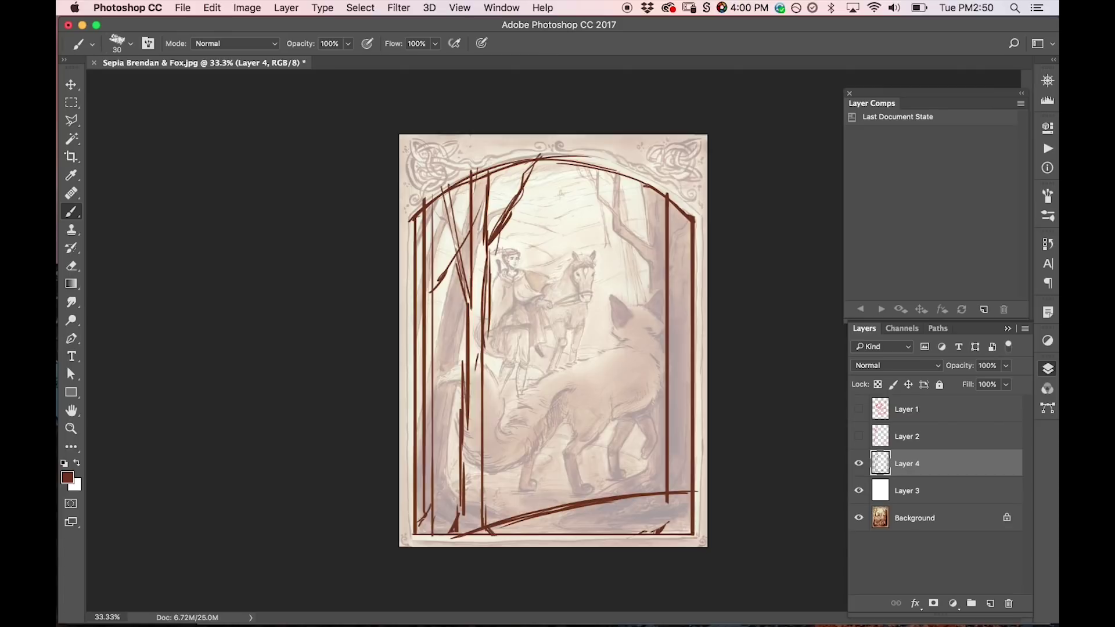
Sketch a second ground line across the picture's middle, sloping gently down towards the right tree.
drag(401, 393, 577, 410)
drag(483, 399, 650, 421)
drag(547, 413, 665, 425)
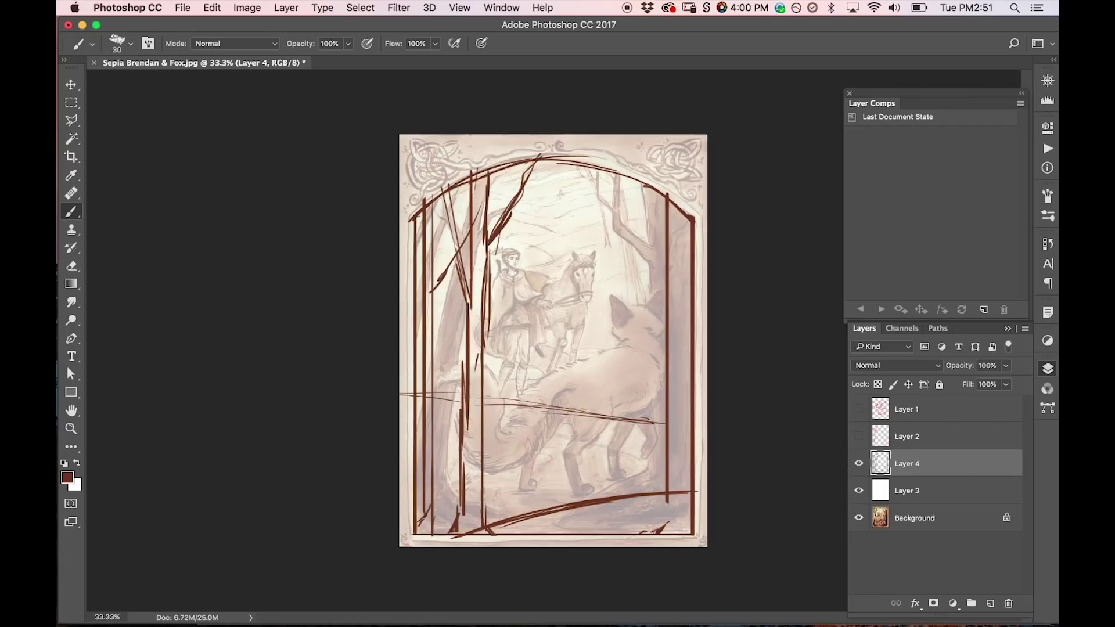
drag(425, 393, 601, 420)
drag(436, 390, 462, 394)
mouse_move(633, 364)
mouse_down()
mouse_move(568, 214)
mouse_move(584, 238)
mouse_up()
mouse_move(504, 325)
mouse_down()
mouse_move(532, 223)
mouse_move(536, 241)
mouse_up()
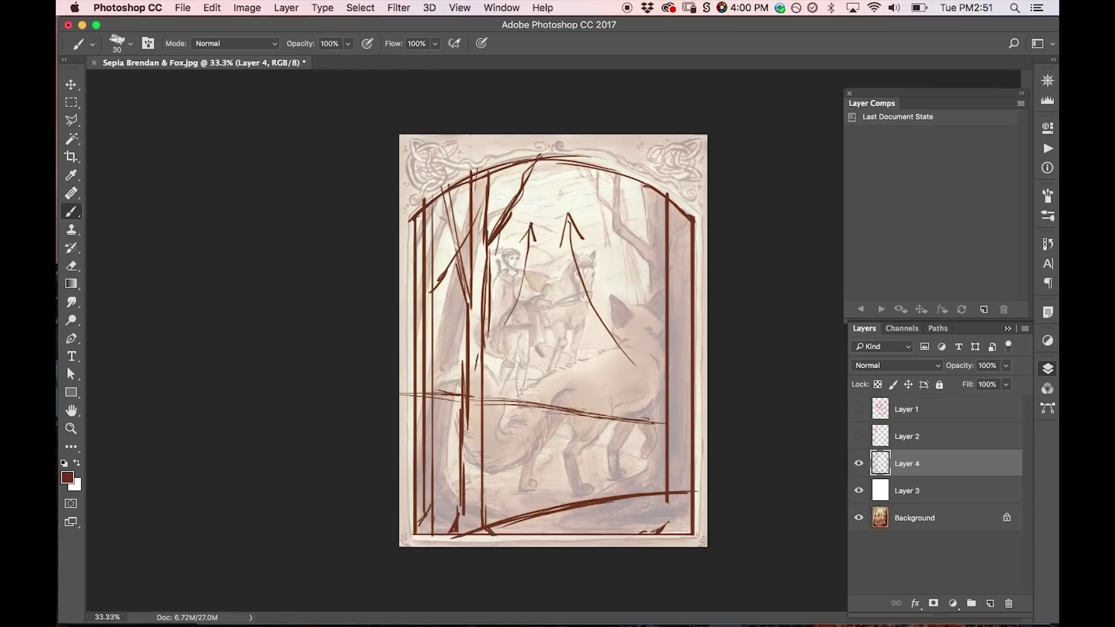
key(e)
mouse_move(571, 256)
mouse_down()
mouse_move(580, 290)
mouse_move(570, 293)
mouse_move(575, 237)
mouse_move(595, 302)
mouse_move(618, 319)
mouse_up()
mouse_move(530, 307)
mouse_down()
mouse_move(532, 240)
mouse_move(518, 253)
mouse_up()
Sketch flatter ground strokes just above the sloping middle line, clear the leftover root strokes and redraw the frame's bottom edge.
key(b)
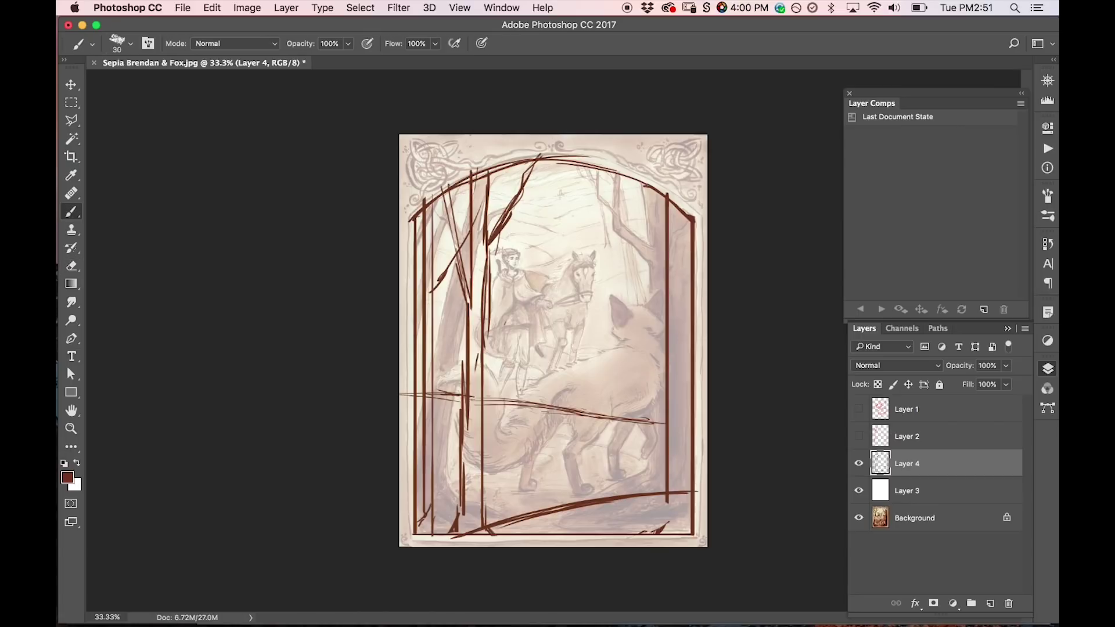
mouse_move(425, 386)
mouse_down()
mouse_move(617, 402)
mouse_move(666, 392)
mouse_up()
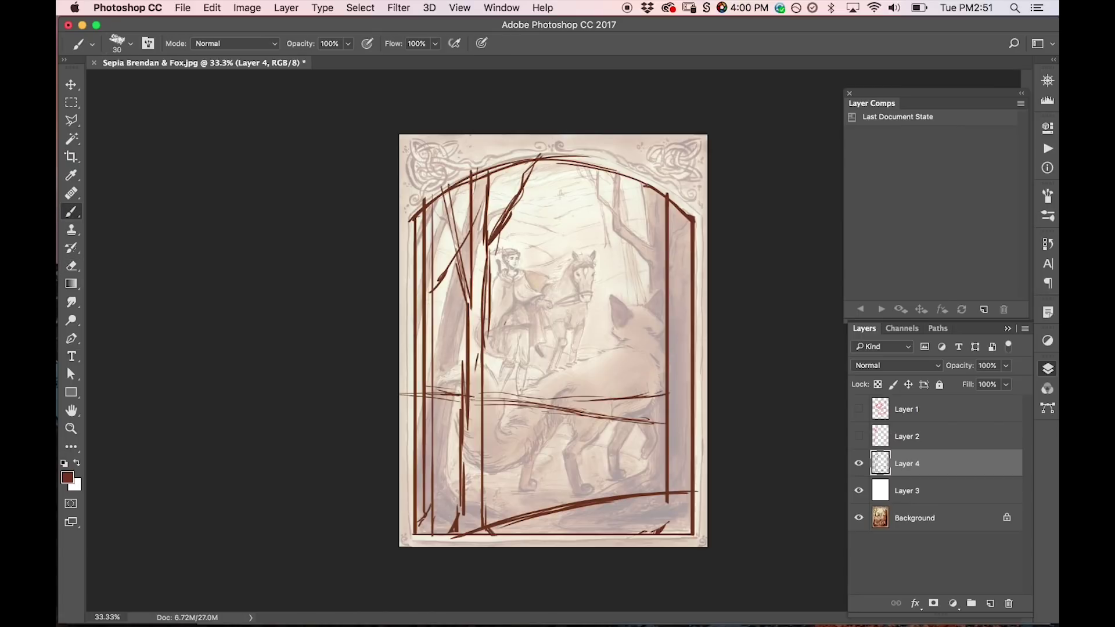
drag(488, 396, 664, 398)
drag(427, 382, 637, 396)
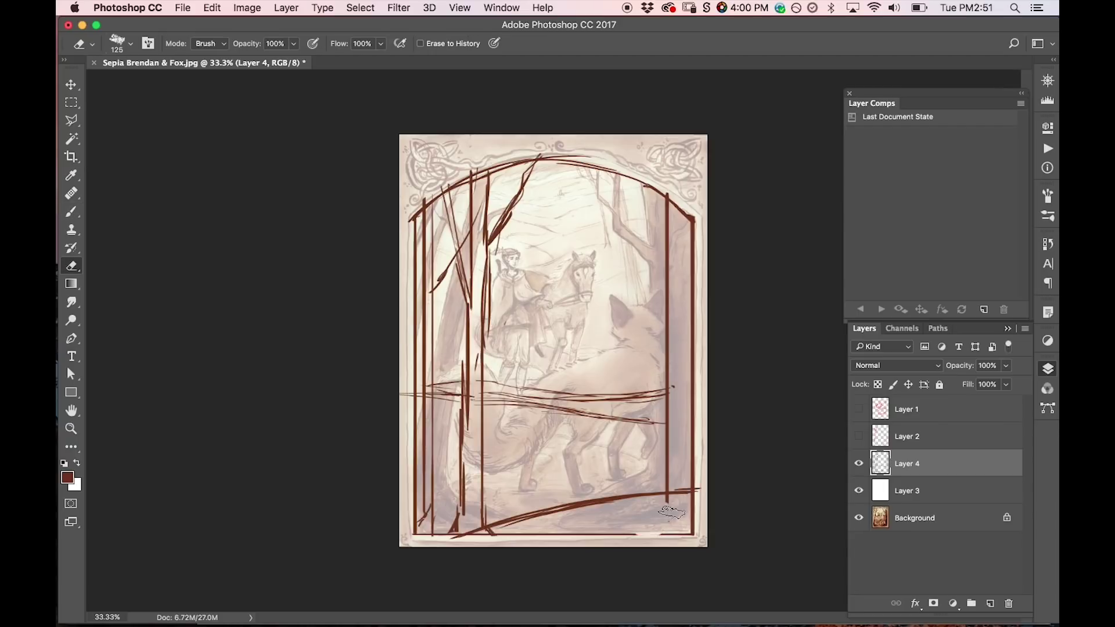
mouse_move(634, 535)
mouse_down()
mouse_move(676, 533)
mouse_move(659, 532)
mouse_up()
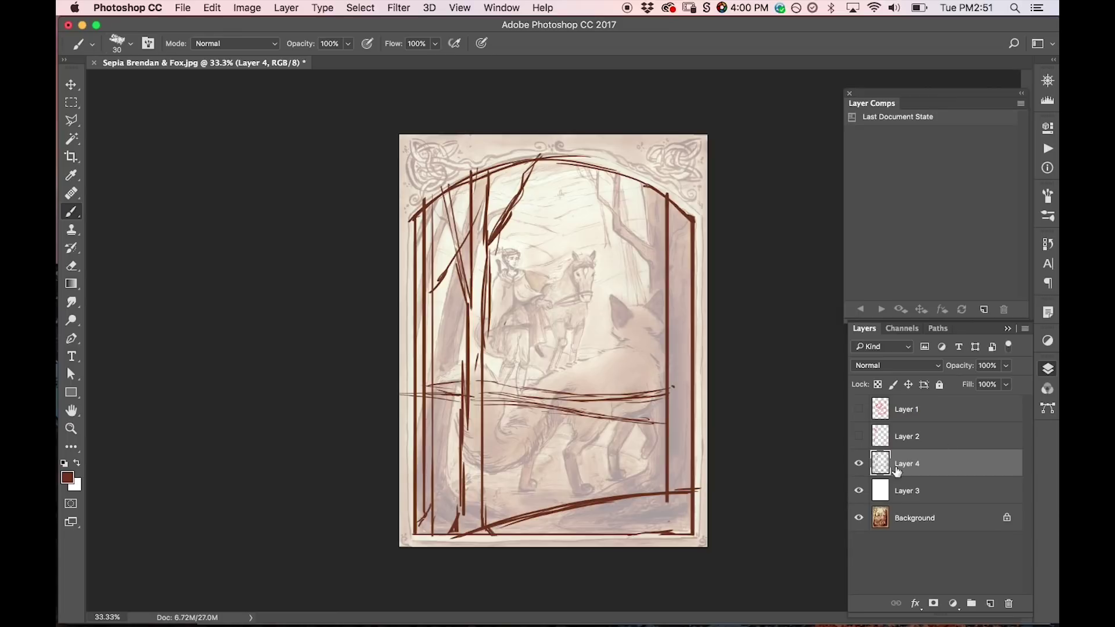
Add a new layer and sketch a smaller fox standing on the foreground line, with pointed ears, body and legs.
click(991, 604)
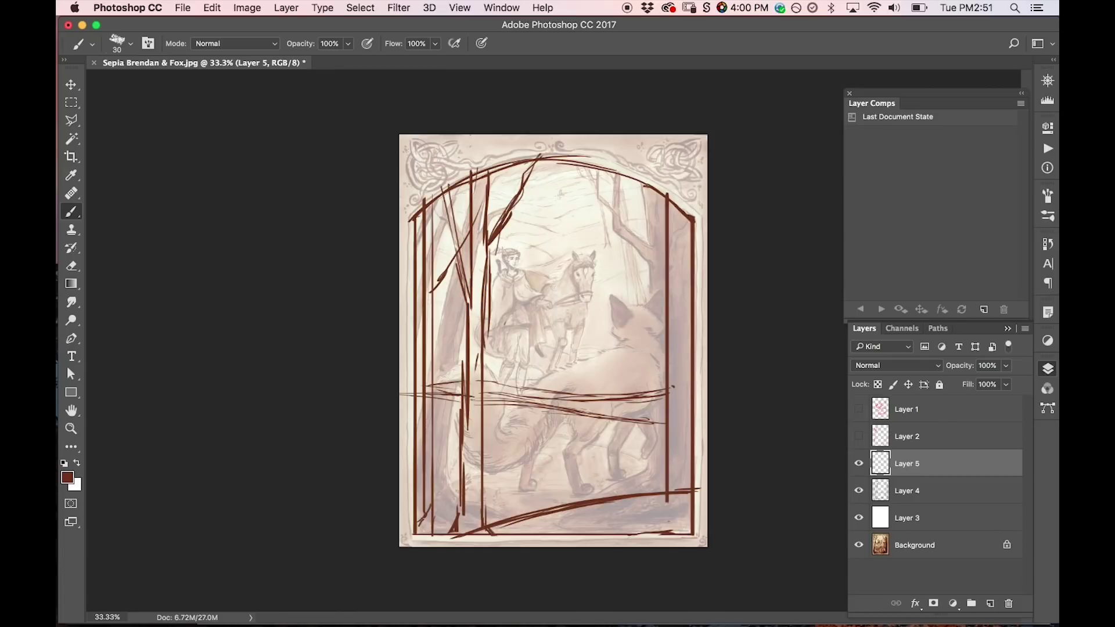
mouse_move(556, 451)
mouse_down()
mouse_move(536, 477)
mouse_move(592, 433)
mouse_move(629, 427)
mouse_move(631, 450)
mouse_move(549, 480)
mouse_move(633, 459)
mouse_move(634, 427)
mouse_move(616, 432)
mouse_move(620, 406)
mouse_move(639, 412)
mouse_move(641, 433)
mouse_move(626, 438)
mouse_move(614, 407)
mouse_move(643, 411)
mouse_move(635, 429)
mouse_move(595, 414)
mouse_move(650, 407)
mouse_move(615, 497)
mouse_up()
right_click(619, 463)
key(Escape)
mouse_move(645, 459)
mouse_down()
mouse_move(641, 481)
mouse_move(636, 465)
mouse_up()
mouse_move(560, 482)
mouse_down()
mouse_move(570, 488)
mouse_move(552, 486)
mouse_move(546, 506)
mouse_move(583, 501)
mouse_move(557, 524)
mouse_up()
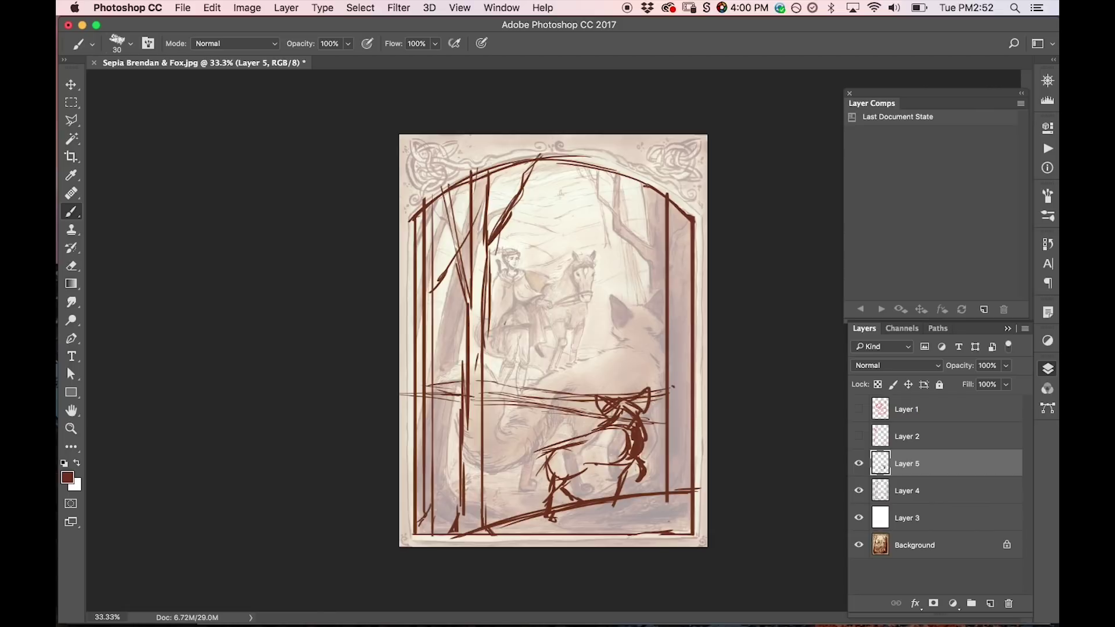
Sketch the fox's belly and long curved tail, and reinforce its legs and paws.
drag(565, 484, 634, 459)
drag(475, 533, 501, 524)
mouse_move(483, 456)
mouse_down()
mouse_move(514, 482)
mouse_move(545, 467)
mouse_move(487, 484)
mouse_move(504, 462)
mouse_move(545, 458)
mouse_move(532, 457)
mouse_up()
mouse_move(526, 476)
mouse_down()
mouse_move(509, 480)
mouse_move(545, 474)
mouse_move(512, 449)
mouse_move(475, 463)
mouse_move(551, 451)
mouse_up()
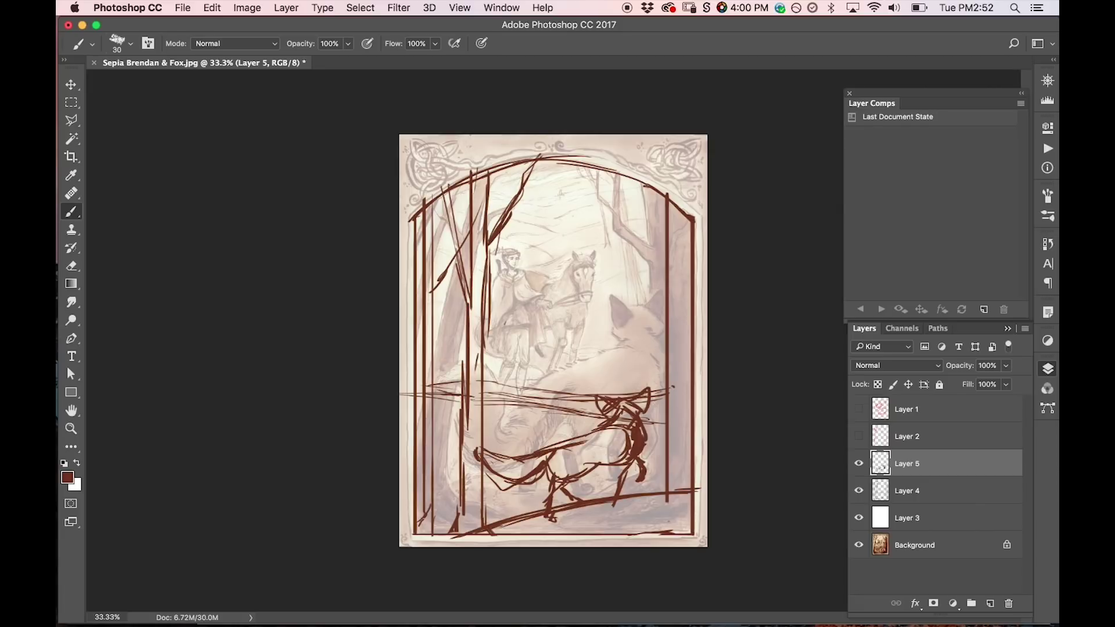
mouse_move(623, 466)
mouse_down()
mouse_move(615, 495)
mouse_move(649, 476)
mouse_up()
key(e)
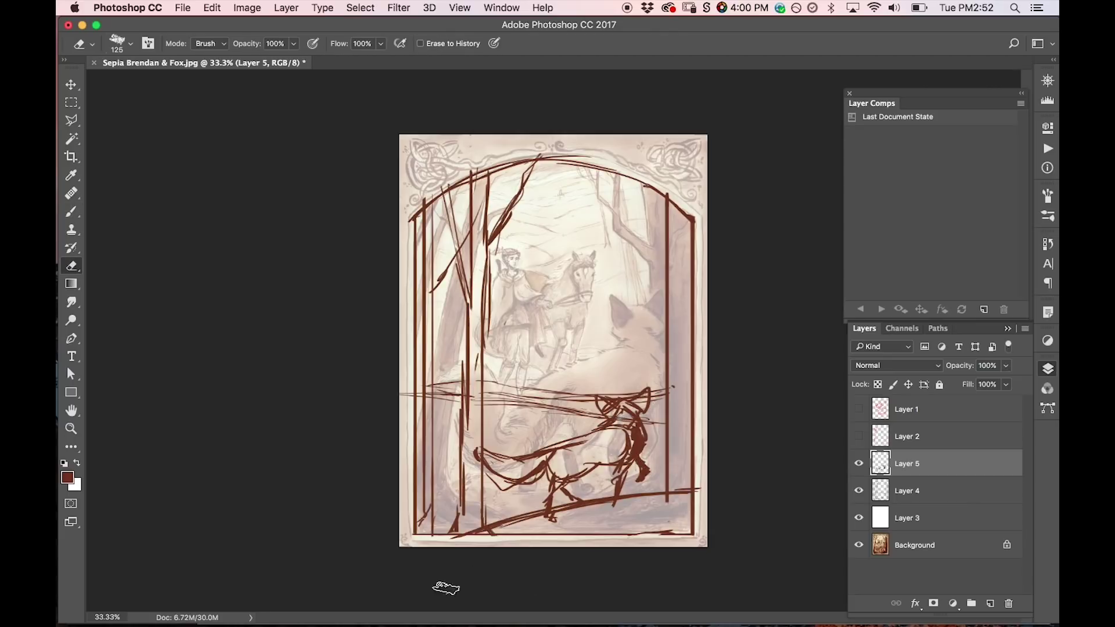
key(b)
drag(484, 453, 493, 461)
drag(550, 493, 542, 509)
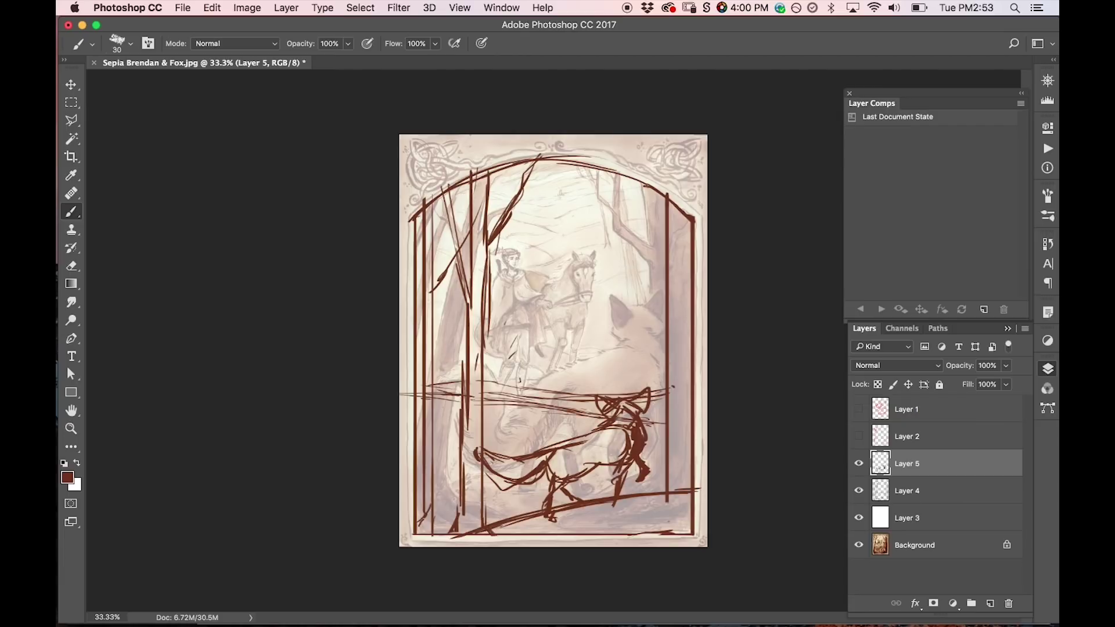
Sketch a small cloaked figure standing on the middle ground line, left of the picture's centre.
mouse_move(525, 326)
mouse_down()
mouse_move(507, 370)
mouse_move(527, 371)
mouse_move(524, 396)
mouse_move(512, 390)
mouse_up()
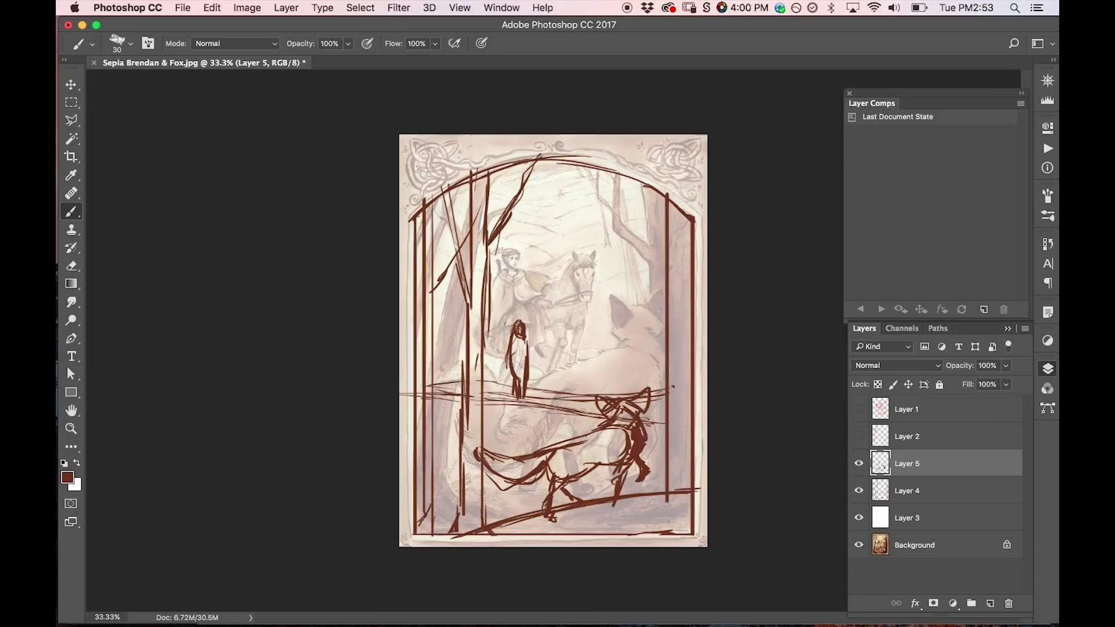
mouse_move(527, 342)
mouse_down()
mouse_move(515, 374)
mouse_move(638, 349)
mouse_up()
mouse_move(638, 349)
mouse_down()
mouse_move(617, 359)
mouse_move(631, 347)
mouse_up()
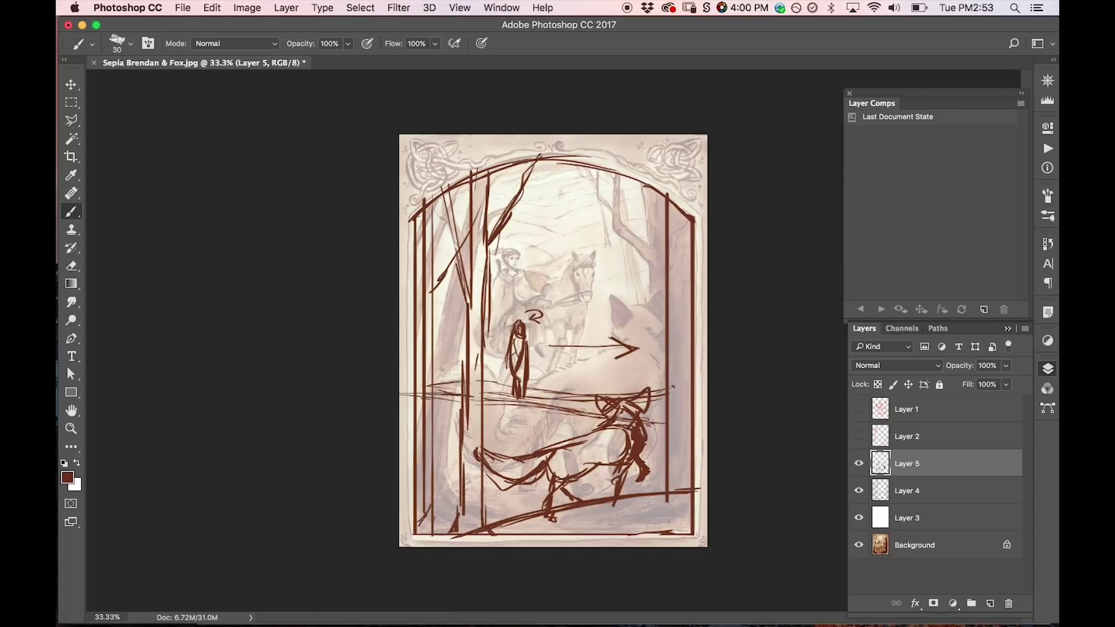
key(e)
mouse_move(553, 347)
mouse_down()
mouse_move(607, 332)
mouse_move(620, 366)
mouse_up()
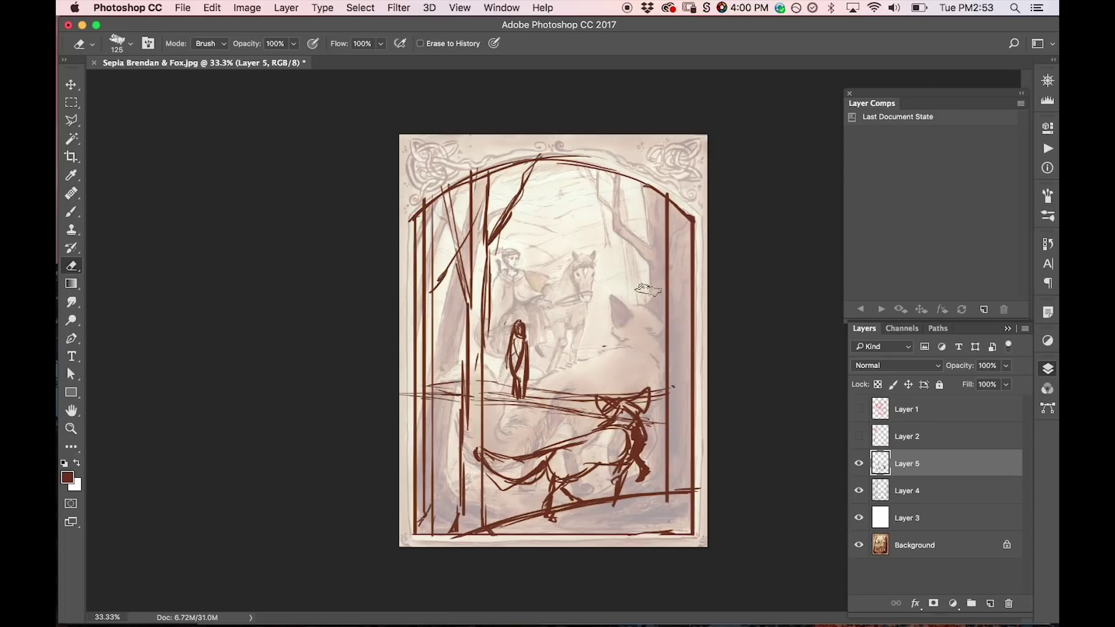
Sketch a horse behind the standing figure, facing right, with its back, arched neck, head, chest and front legs.
key(b)
mouse_move(502, 336)
mouse_down()
mouse_move(555, 330)
mouse_move(559, 316)
mouse_move(584, 311)
mouse_move(592, 323)
mouse_move(568, 317)
mouse_move(594, 336)
mouse_up()
drag(594, 334, 595, 341)
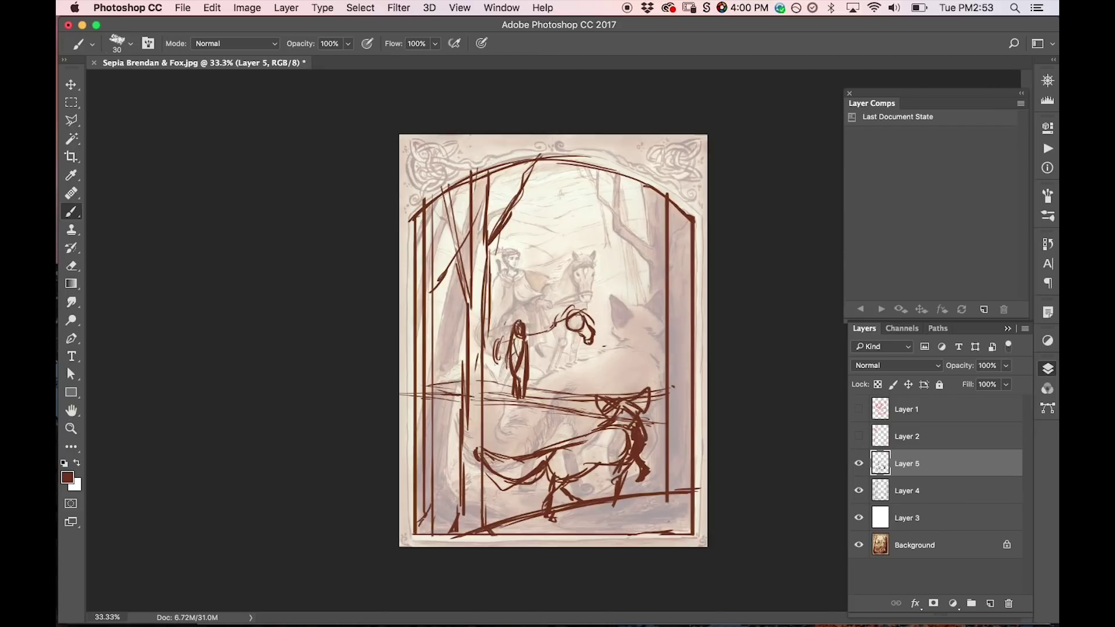
key(e)
key(b)
mouse_move(528, 335)
mouse_down()
mouse_move(566, 320)
mouse_move(545, 359)
mouse_move(484, 332)
mouse_move(562, 356)
mouse_move(533, 364)
mouse_move(543, 395)
mouse_move(564, 374)
mouse_up()
drag(563, 372, 559, 388)
drag(530, 338, 535, 353)
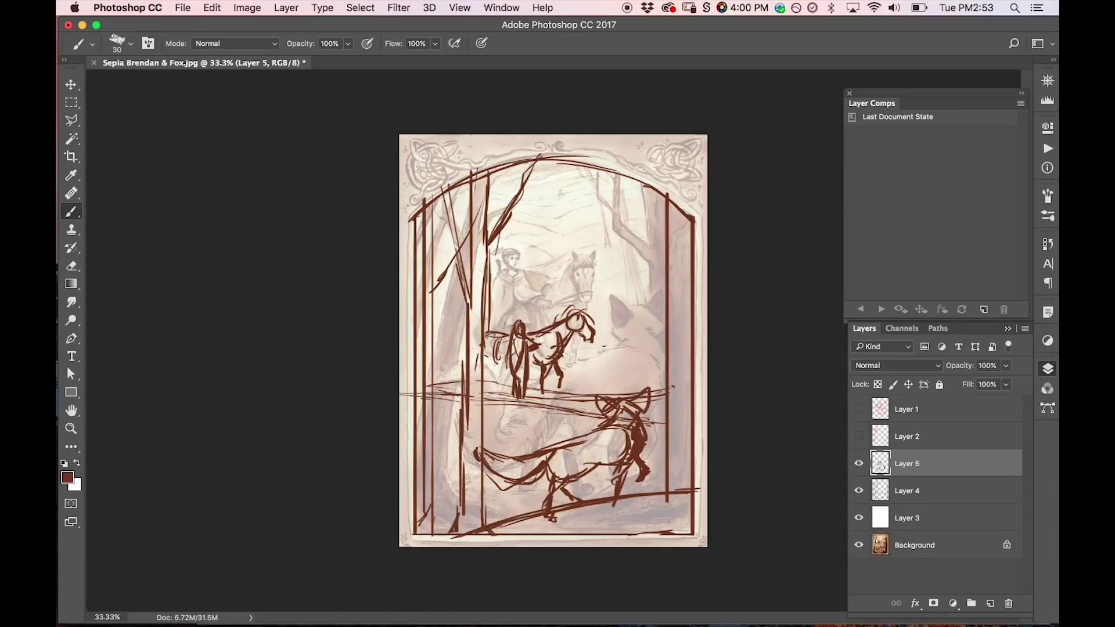
Sketch the horse's hind legs and rump, and refine its muzzle and hooves.
mouse_move(485, 370)
mouse_down()
mouse_move(508, 366)
mouse_move(487, 388)
mouse_up()
drag(497, 380, 487, 389)
mouse_move(494, 384)
mouse_down()
mouse_move(498, 402)
mouse_move(547, 401)
mouse_up()
drag(495, 336, 487, 344)
drag(582, 339, 588, 347)
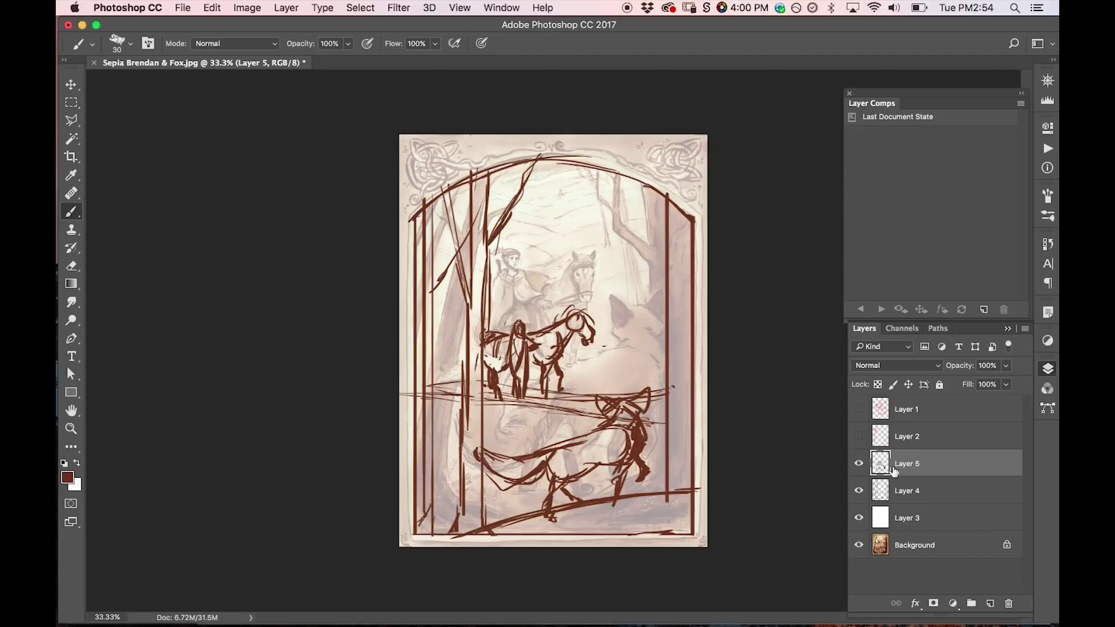
Set the white Layer 3's opacity to 79% to fade the underlying illustration.
click(929, 518)
click(1007, 366)
drag(999, 382, 1011, 383)
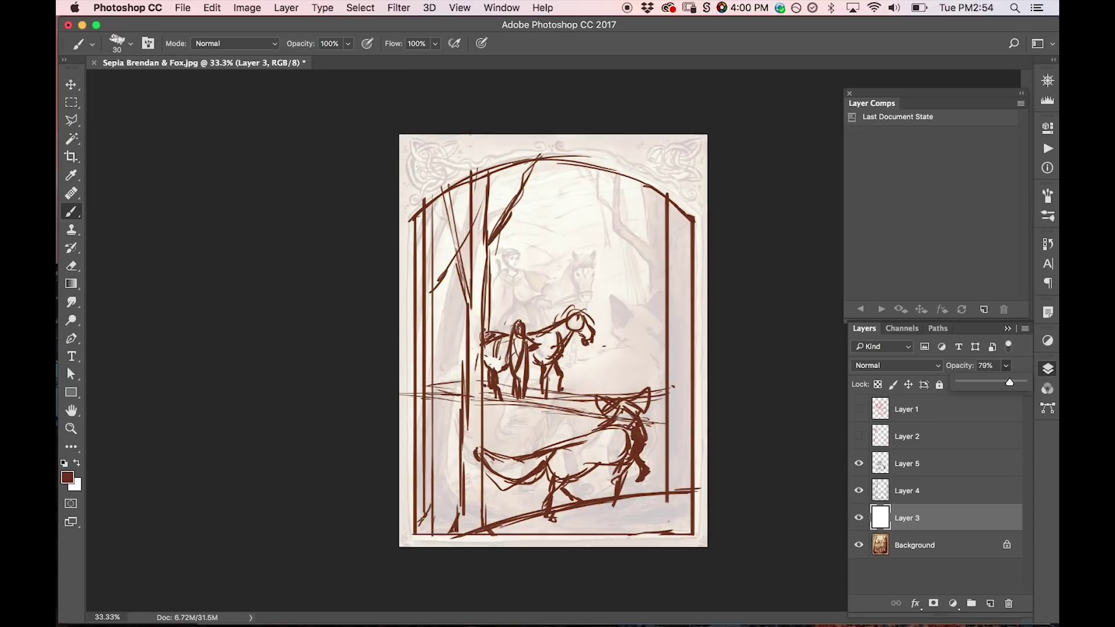
Cut the large left tree out of Layer 4, paste it as a separate layer and move it closer to the frame's left side.
click(907, 494)
click(859, 491)
click(860, 491)
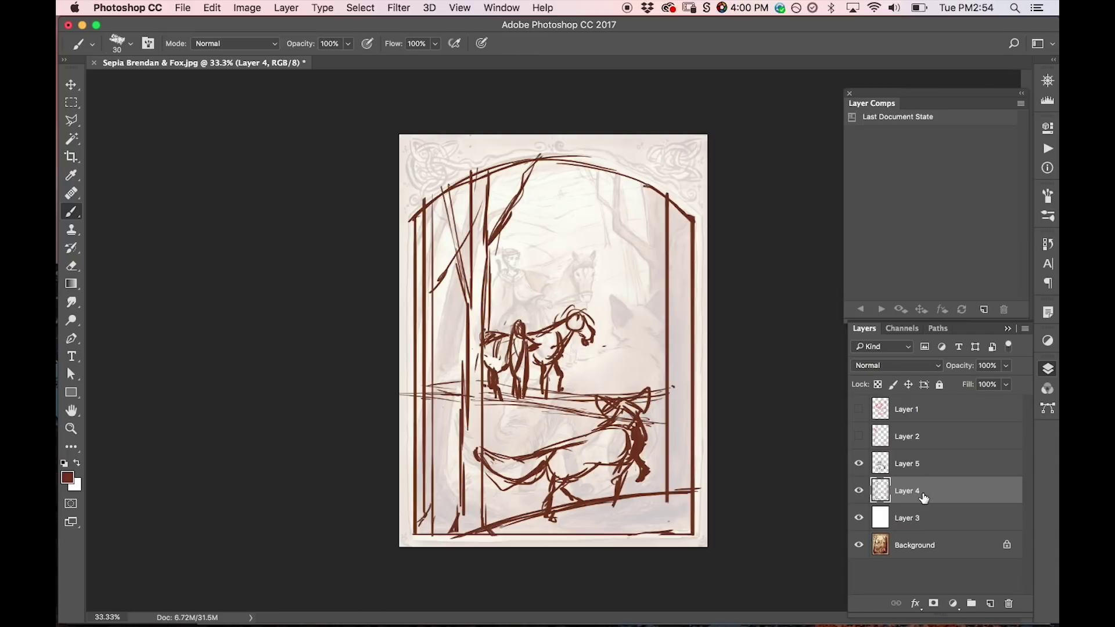
key(l)
mouse_move(492, 515)
mouse_down()
mouse_move(445, 545)
mouse_move(471, 397)
mouse_move(462, 270)
mouse_move(438, 181)
mouse_move(443, 192)
mouse_move(539, 160)
mouse_move(528, 263)
mouse_move(504, 260)
mouse_move(484, 339)
mouse_move(497, 520)
mouse_up()
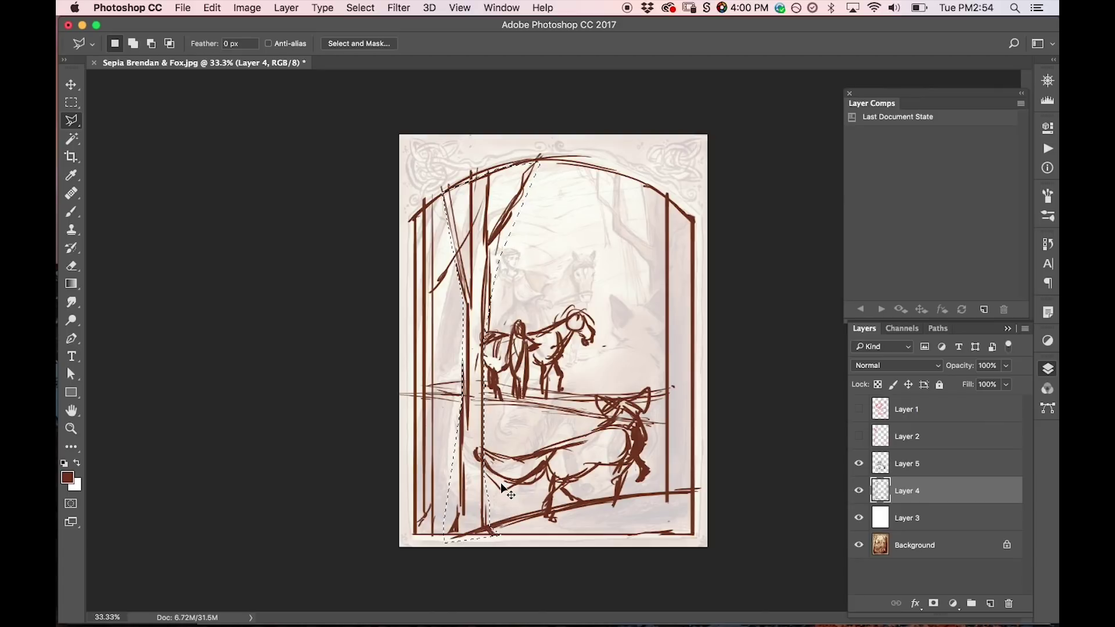
key(Delete)
key(super+d)
key(super+v)
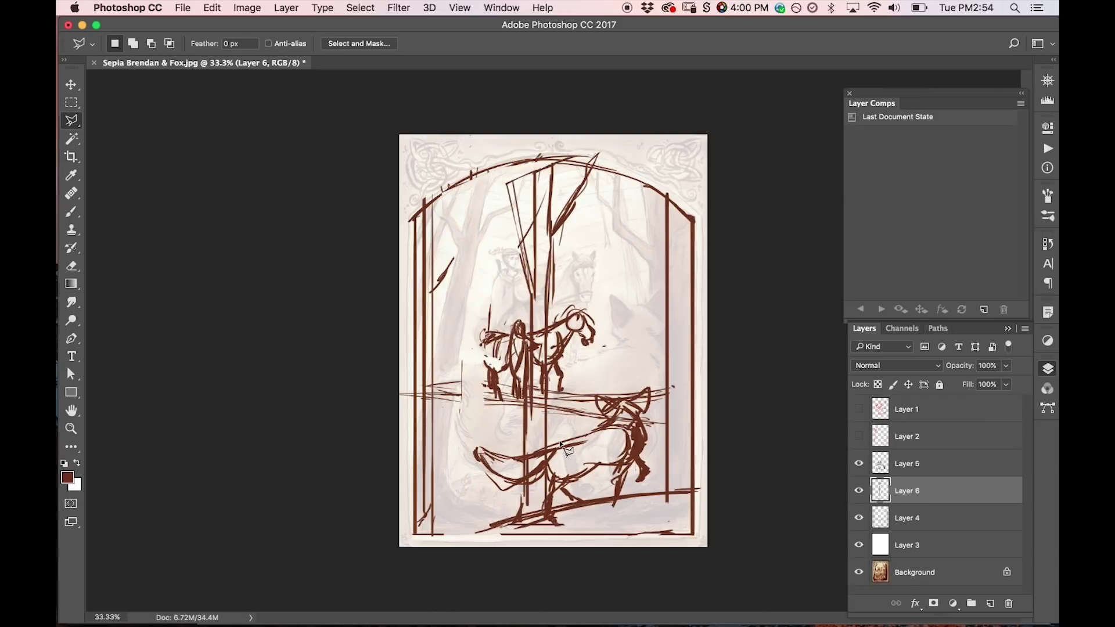
key(v)
mouse_move(547, 436)
mouse_down()
mouse_move(464, 444)
mouse_move(468, 455)
mouse_up()
Redraw the arch above the moved tree, add the horse's tail and hindquarters, and restore the ground line beside the trunk.
key(b)
drag(427, 204, 489, 172)
drag(487, 347, 494, 368)
mouse_move(485, 351)
mouse_down()
mouse_move(499, 372)
mouse_move(474, 356)
mouse_move(467, 376)
mouse_move(477, 365)
mouse_move(474, 388)
mouse_move(499, 400)
mouse_move(489, 400)
mouse_up()
mouse_move(488, 398)
mouse_down()
mouse_move(500, 400)
mouse_move(495, 392)
mouse_up()
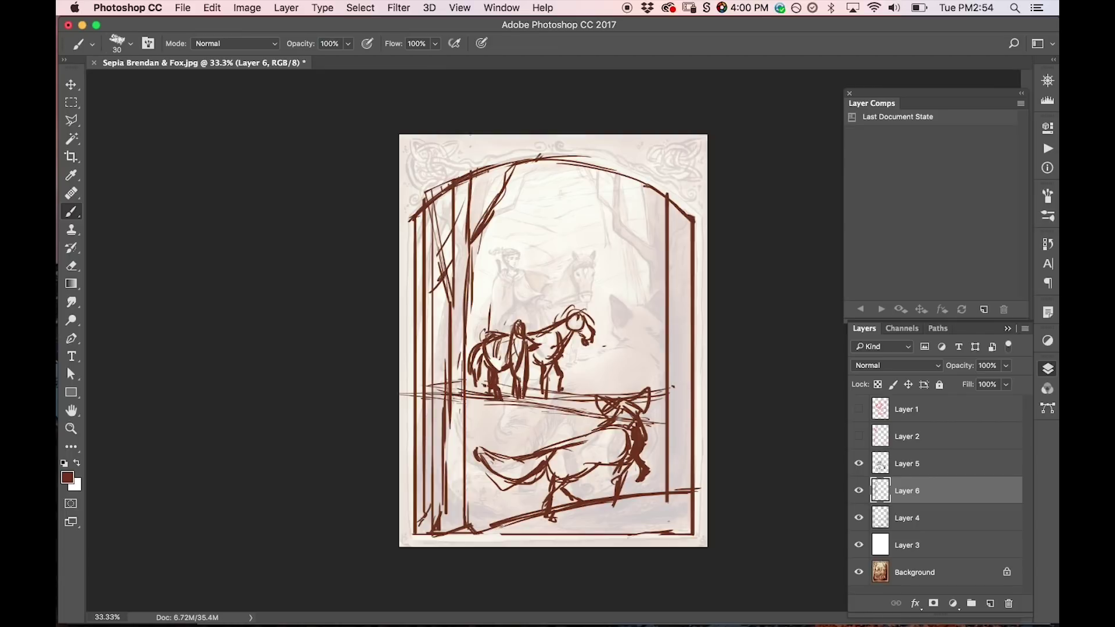
drag(476, 533, 509, 525)
Merge the moved-tree Layer 6 with the fox-and-horse Layer 5.
click(859, 491)
click(859, 490)
click(908, 475)
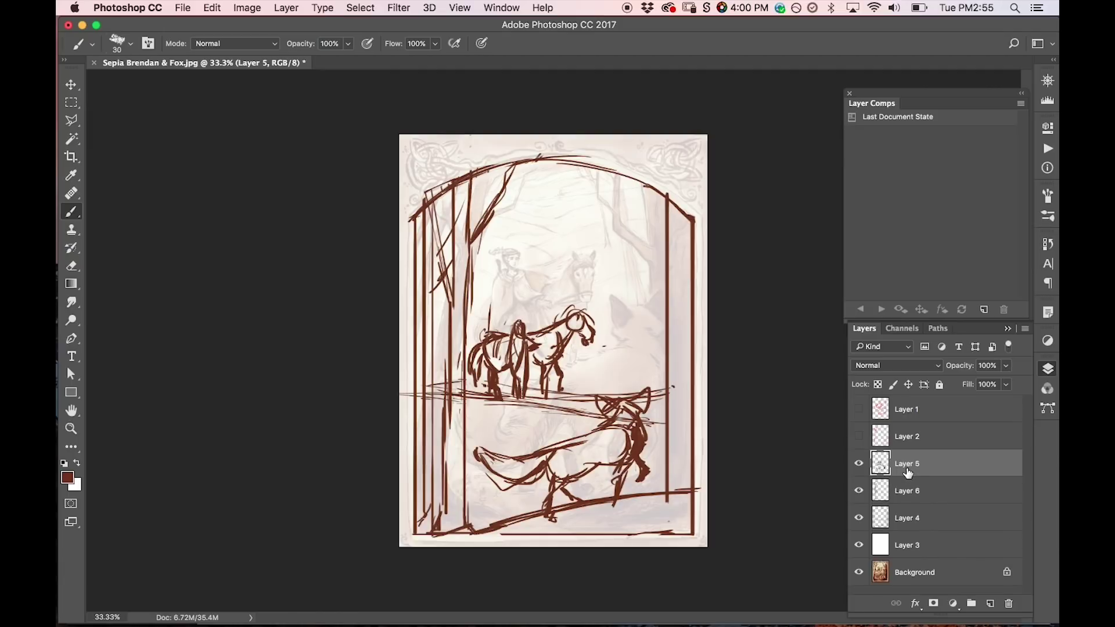
shift+click(908, 493)
key(super+e)
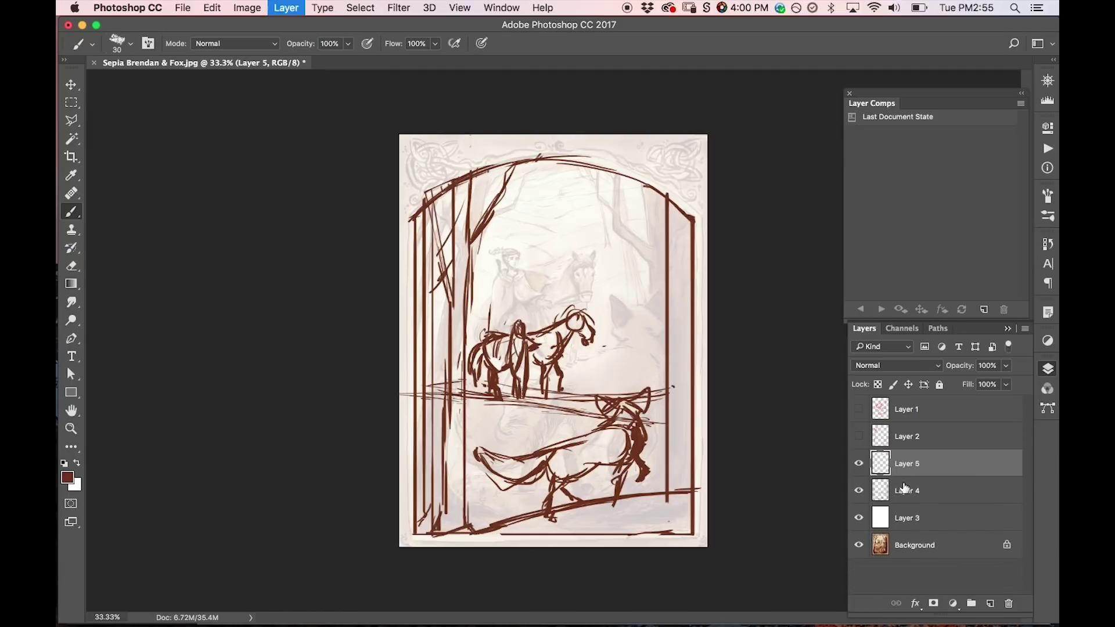
click(858, 463)
click(860, 464)
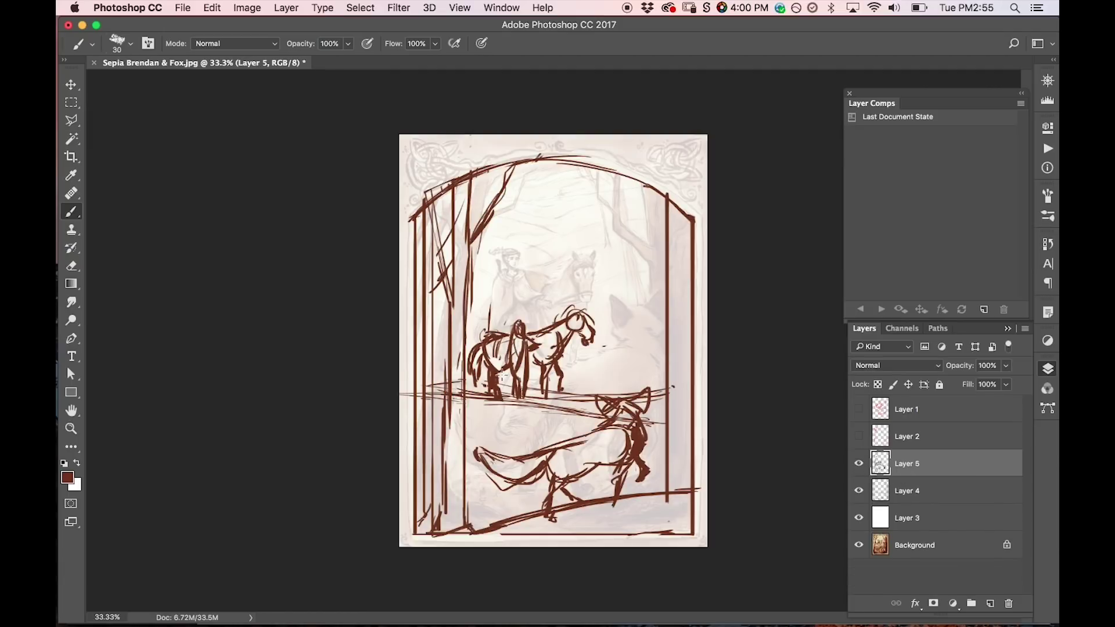
Select the horse and standing figure on Layer 5 and move them slightly to the right, away from the tree.
key(l)
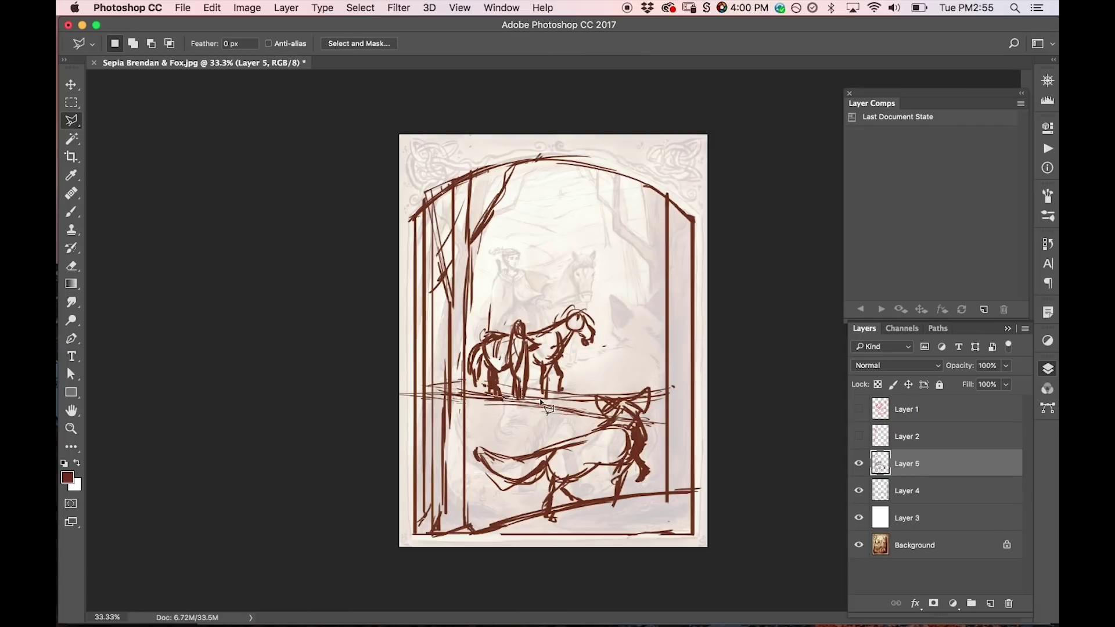
mouse_move(561, 395)
mouse_down()
mouse_move(619, 328)
mouse_move(557, 282)
mouse_move(491, 298)
mouse_move(466, 348)
mouse_move(472, 391)
mouse_move(546, 401)
mouse_up()
key(v)
key(super+d)
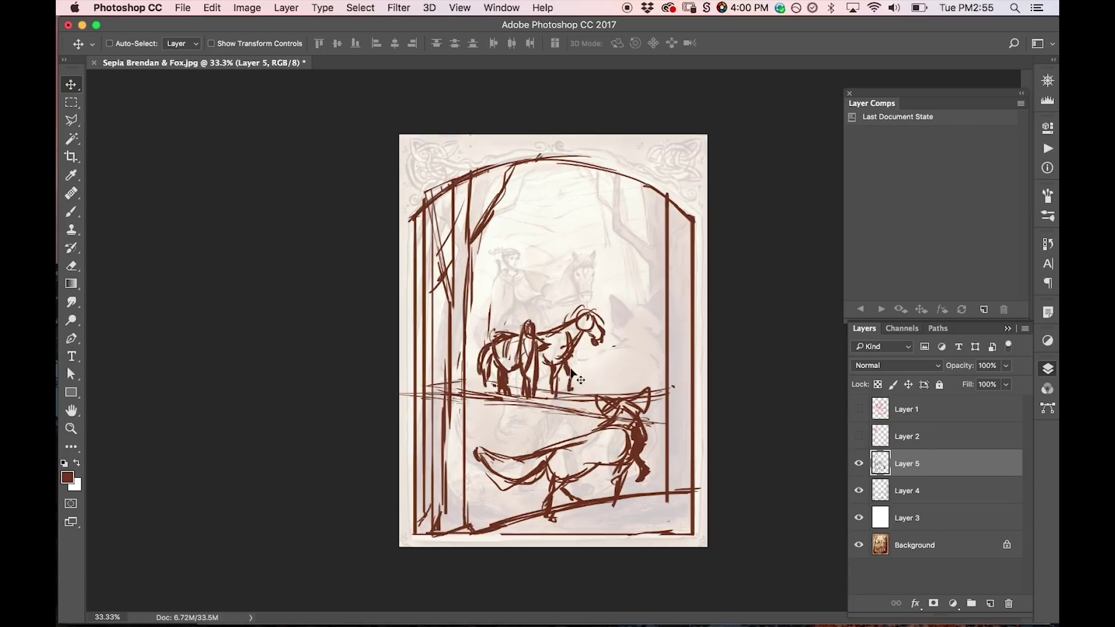
key(b)
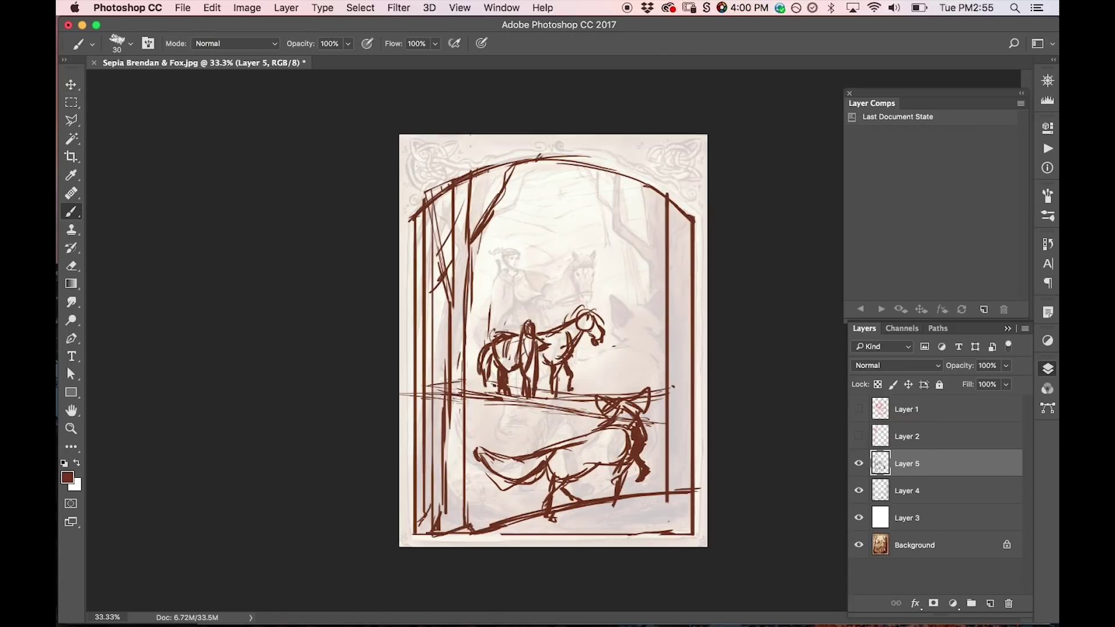
Merge Layer 5 and Layer 4 into a single line-drawing layer.
click(861, 467)
click(863, 468)
click(860, 493)
click(860, 493)
shift+click(907, 494)
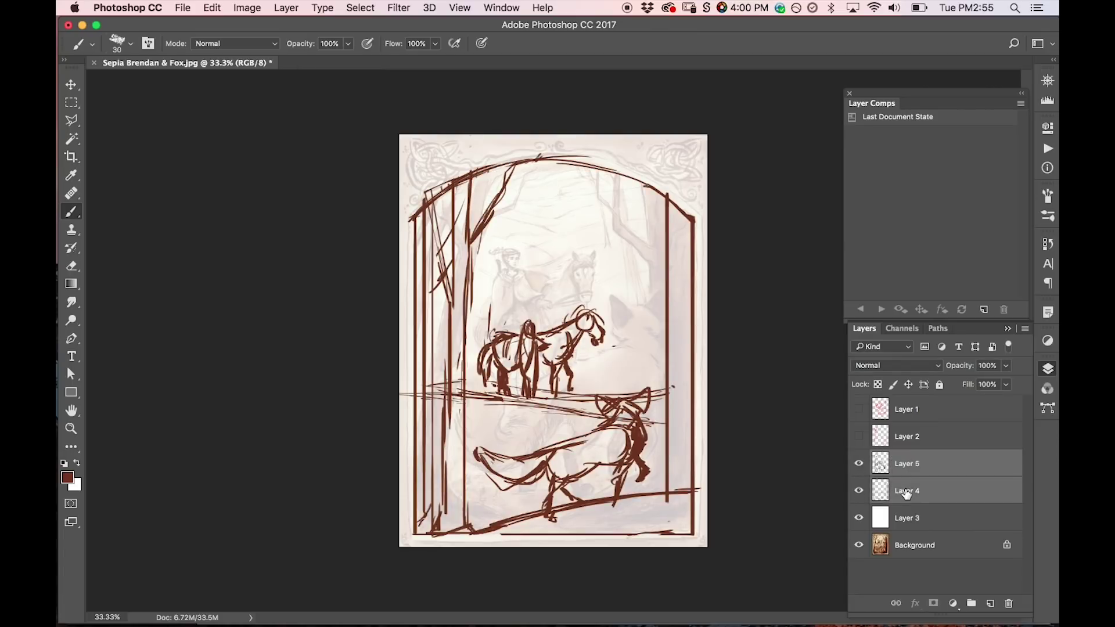
key(super+e)
click(860, 464)
click(860, 464)
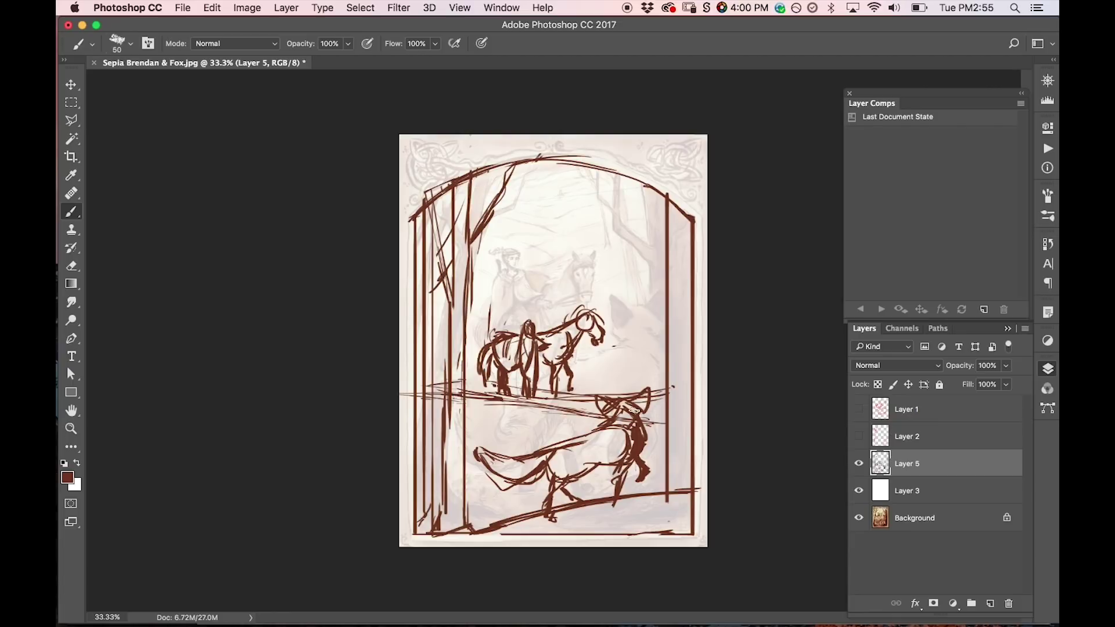
Add a new empty layer between the white Layer 3 and the merged line drawing.
click(925, 489)
click(990, 603)
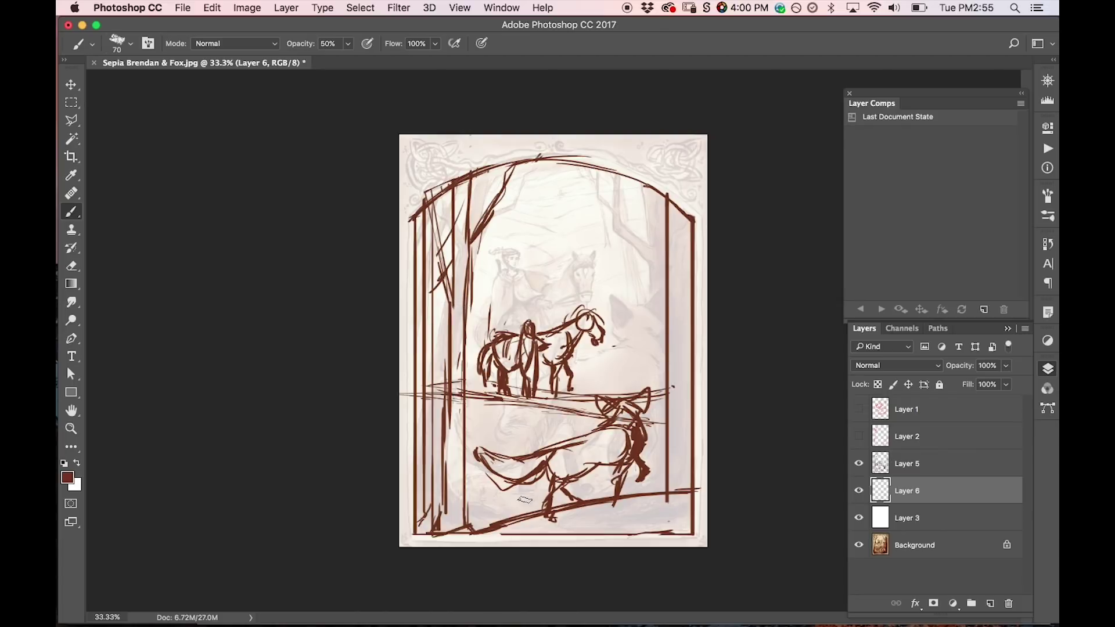
Fill the ground beneath the fox on Layer 6 with muted brown, and sample that tone for a size 125 brush at 100% opacity.
mouse_move(500, 533)
mouse_down()
mouse_move(571, 507)
mouse_move(583, 522)
mouse_move(546, 531)
mouse_up()
key(super+z)
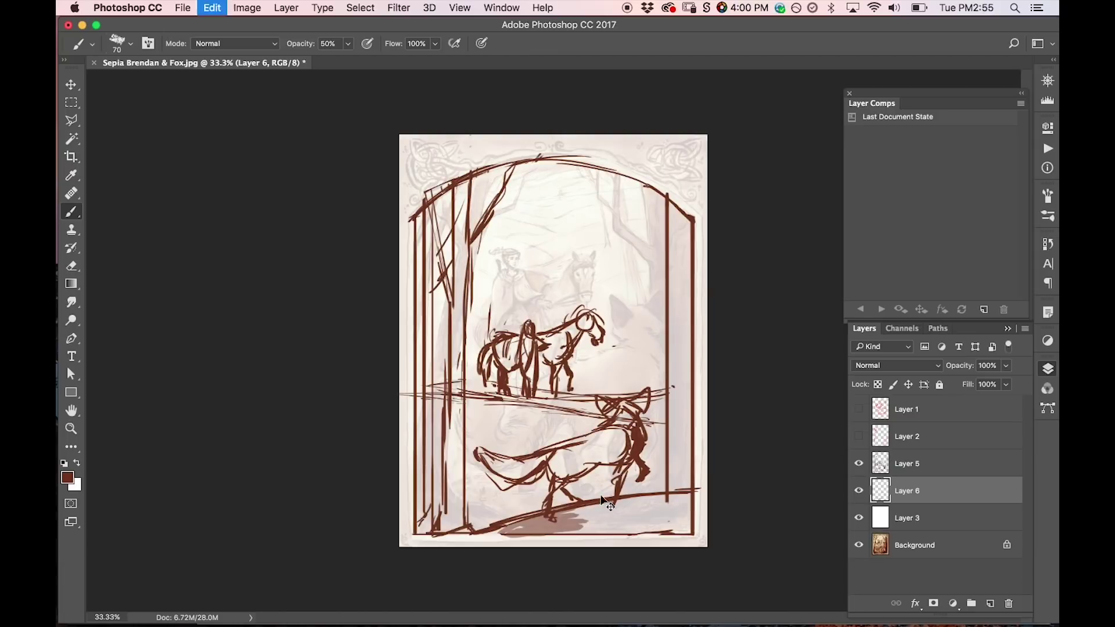
key(bracketright)
mouse_move(523, 528)
mouse_down()
mouse_move(609, 508)
mouse_move(491, 536)
mouse_move(610, 525)
mouse_move(640, 476)
mouse_move(625, 473)
mouse_move(591, 511)
mouse_move(556, 517)
mouse_move(589, 507)
mouse_move(551, 530)
mouse_move(669, 519)
mouse_move(661, 504)
mouse_move(620, 524)
mouse_move(674, 524)
mouse_move(650, 502)
mouse_move(668, 500)
mouse_move(678, 501)
mouse_move(677, 531)
mouse_move(678, 213)
mouse_move(689, 246)
mouse_move(687, 228)
mouse_move(668, 523)
mouse_up()
key(i)
click(578, 516)
key(b)
key(bracketright)
key(bracketright)
Block in the fox, the tree trunks and the branches with the flat muted brown on Layer 6, erasing the overspill at the trunk bases.
mouse_move(511, 473)
mouse_down()
mouse_move(488, 469)
mouse_move(485, 453)
mouse_move(509, 471)
mouse_move(545, 464)
mouse_move(509, 474)
mouse_move(530, 453)
mouse_move(559, 460)
mouse_move(553, 475)
mouse_move(586, 466)
mouse_move(552, 463)
mouse_move(614, 427)
mouse_move(590, 454)
mouse_move(621, 452)
mouse_move(632, 445)
mouse_move(600, 458)
mouse_move(628, 406)
mouse_move(617, 427)
mouse_move(601, 403)
mouse_move(615, 415)
mouse_move(644, 395)
mouse_move(617, 444)
mouse_move(645, 424)
mouse_up()
mouse_move(445, 527)
mouse_down()
mouse_move(465, 527)
mouse_move(453, 510)
mouse_move(470, 177)
mouse_move(457, 317)
mouse_up()
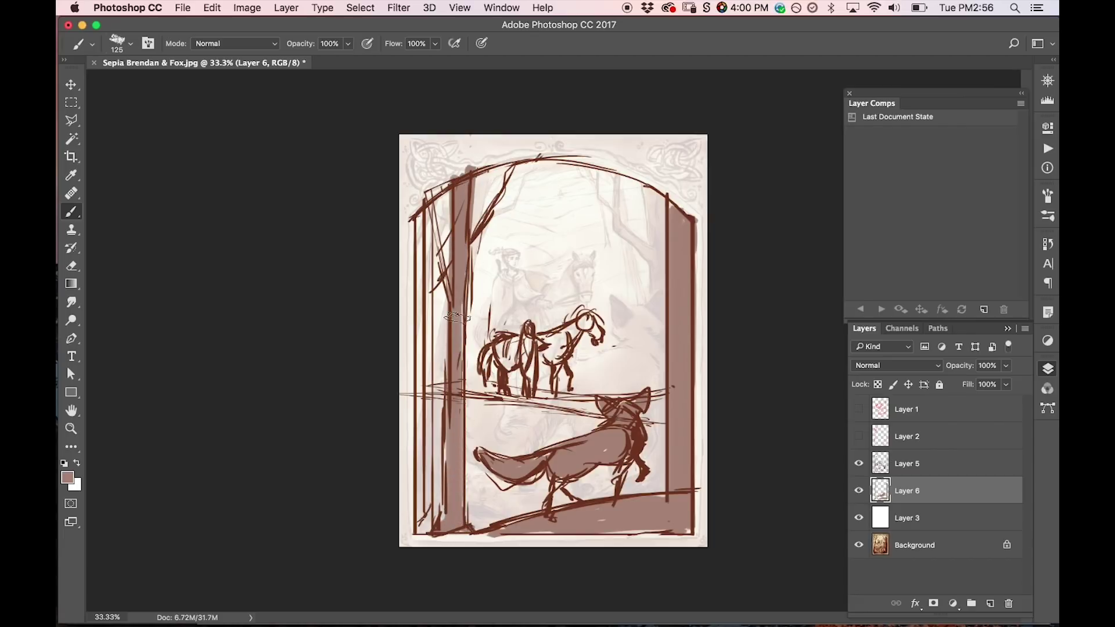
drag(468, 232, 516, 150)
mouse_move(433, 212)
mouse_down()
mouse_move(441, 254)
mouse_move(435, 180)
mouse_up()
mouse_move(431, 480)
mouse_down()
mouse_move(424, 532)
mouse_move(437, 349)
mouse_move(422, 201)
mouse_up()
mouse_move(447, 444)
mouse_down()
mouse_move(449, 523)
mouse_move(409, 533)
mouse_move(499, 529)
mouse_up()
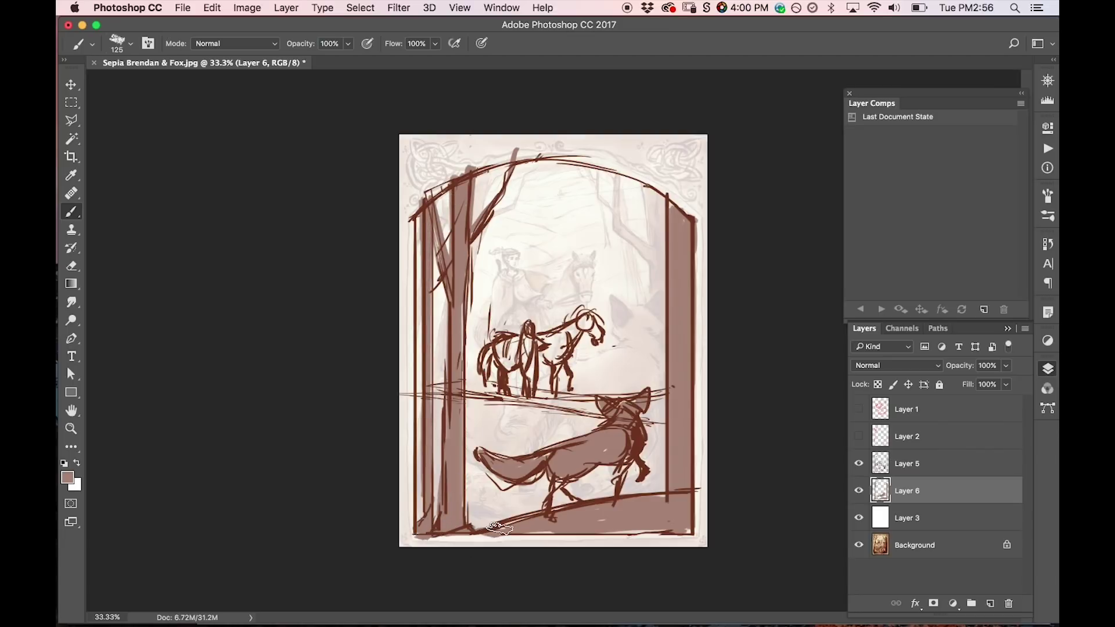
key(e)
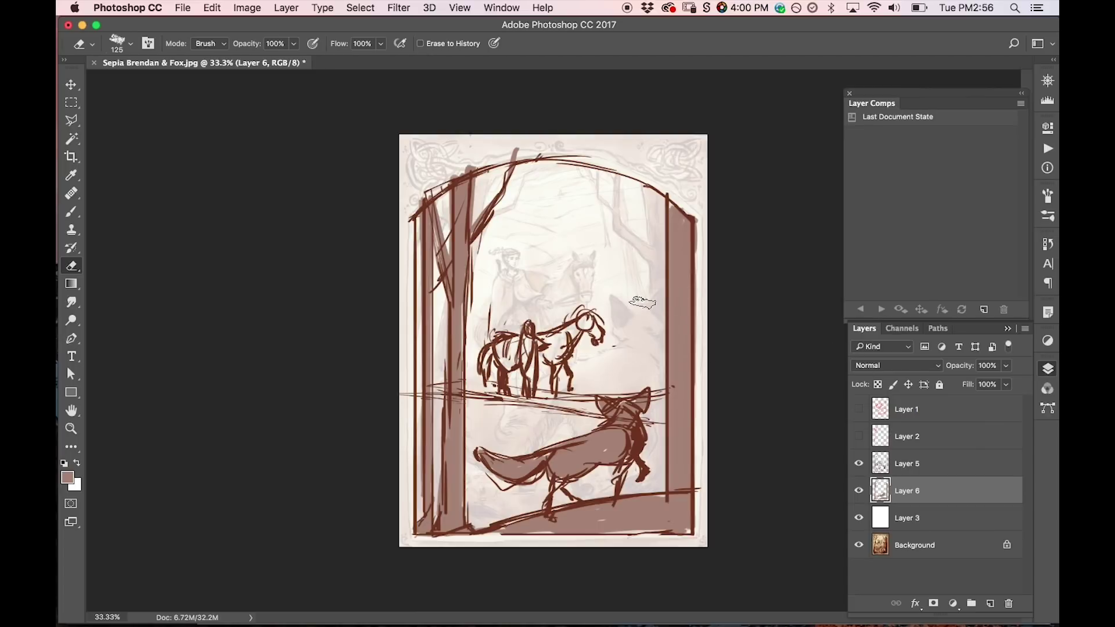
Darken the Layer 6 fills with Hue/Saturation lightness at about -26, and touch up the ground using the darkened tone.
key(super+u)
drag(270, 363, 251, 365)
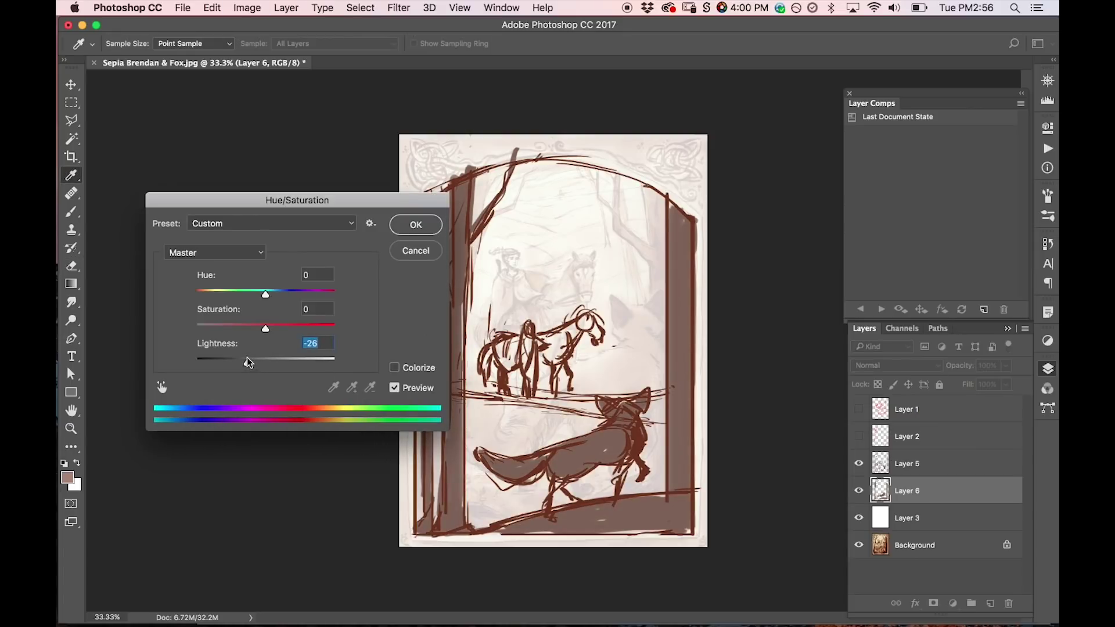
click(417, 225)
alt+click(689, 416)
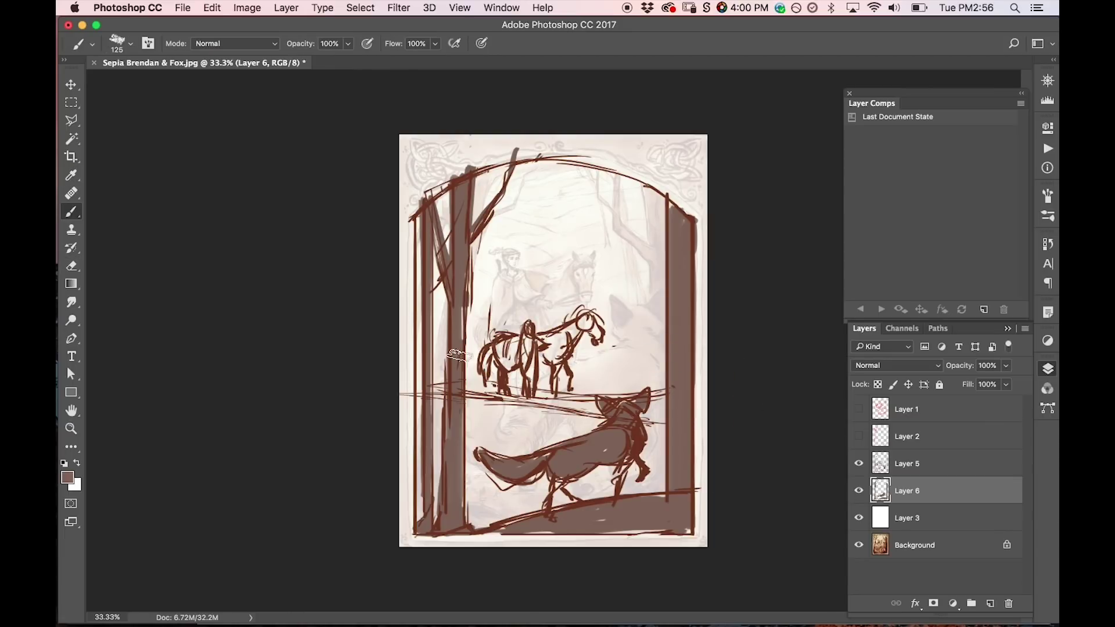
mouse_move(581, 525)
mouse_down()
mouse_move(489, 537)
mouse_move(551, 517)
mouse_move(578, 535)
mouse_move(683, 533)
mouse_move(653, 502)
mouse_up()
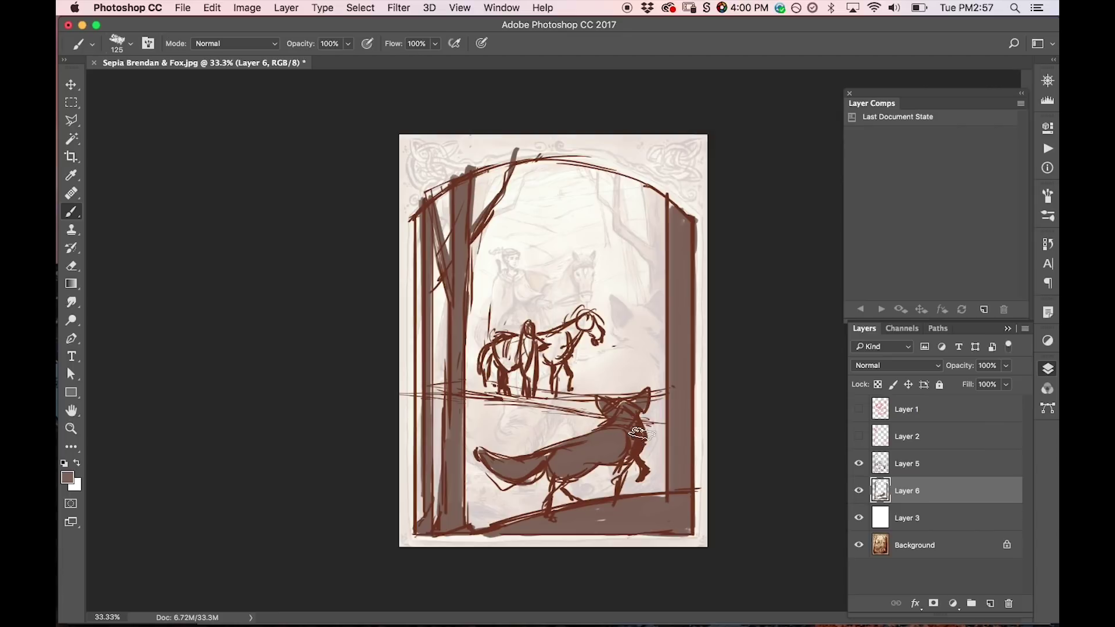
Compare the original painting with the new composition by hiding and restoring the white overlay, tone and line layers.
click(862, 513)
click(884, 547)
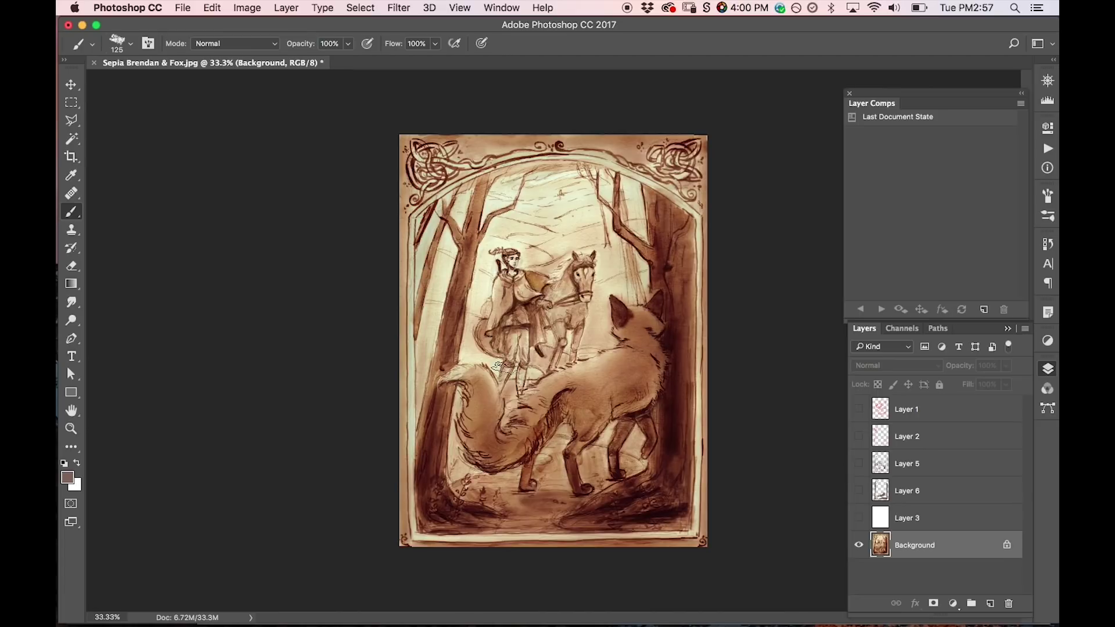
click(860, 519)
click(861, 494)
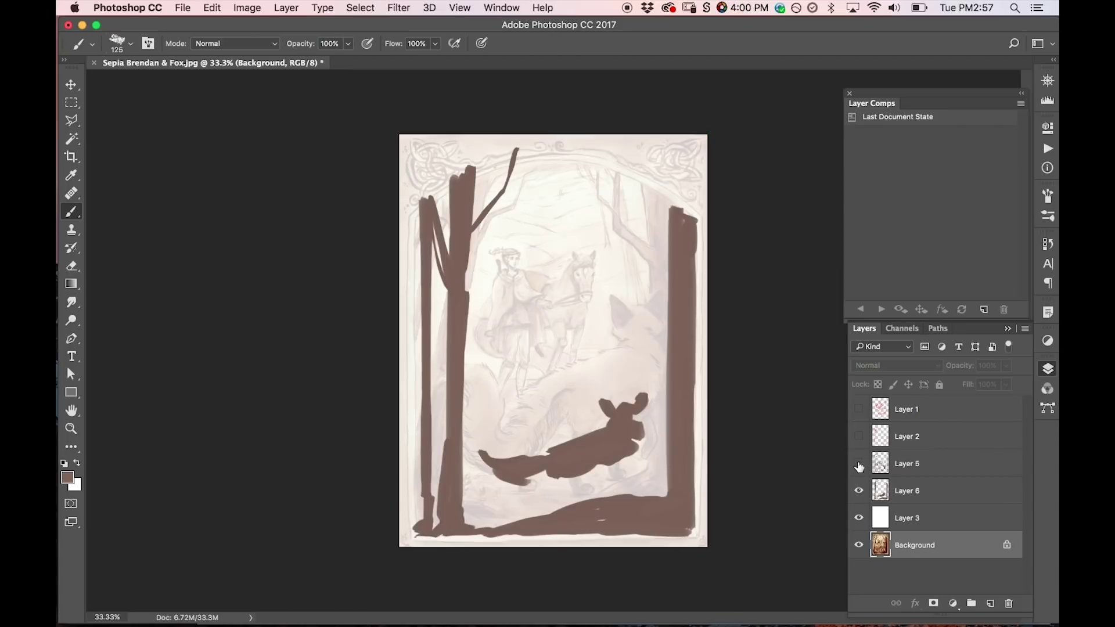
click(859, 465)
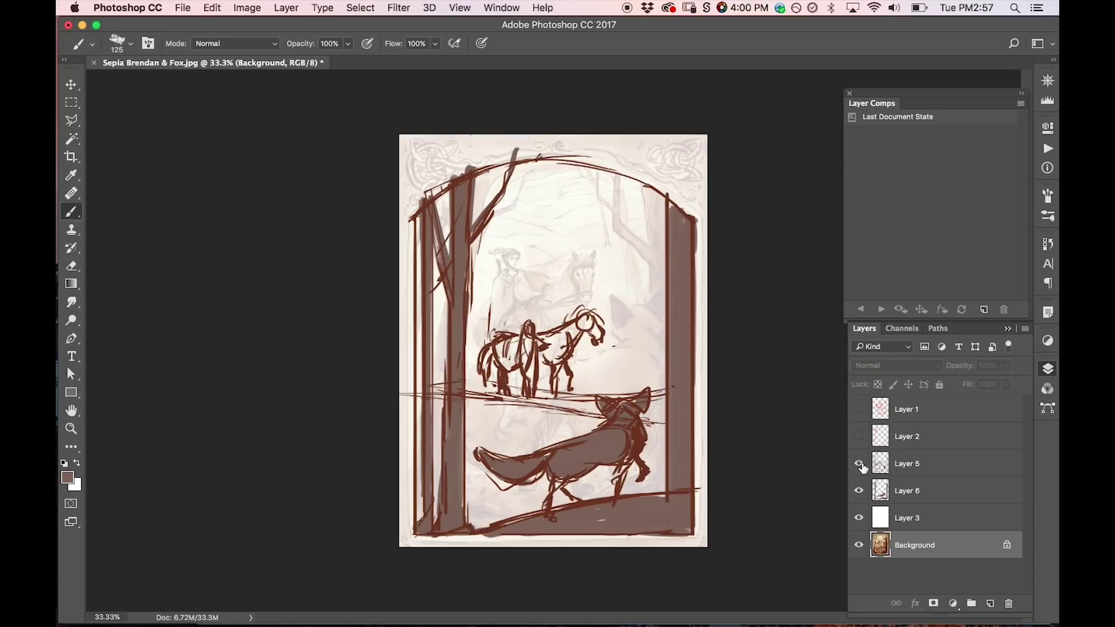
click(859, 465)
click(859, 465)
Cut the horse, figure and nearby horizon lines out of Layer 5 and paste them onto their own layer, aligned with the original spot.
click(915, 463)
key(l)
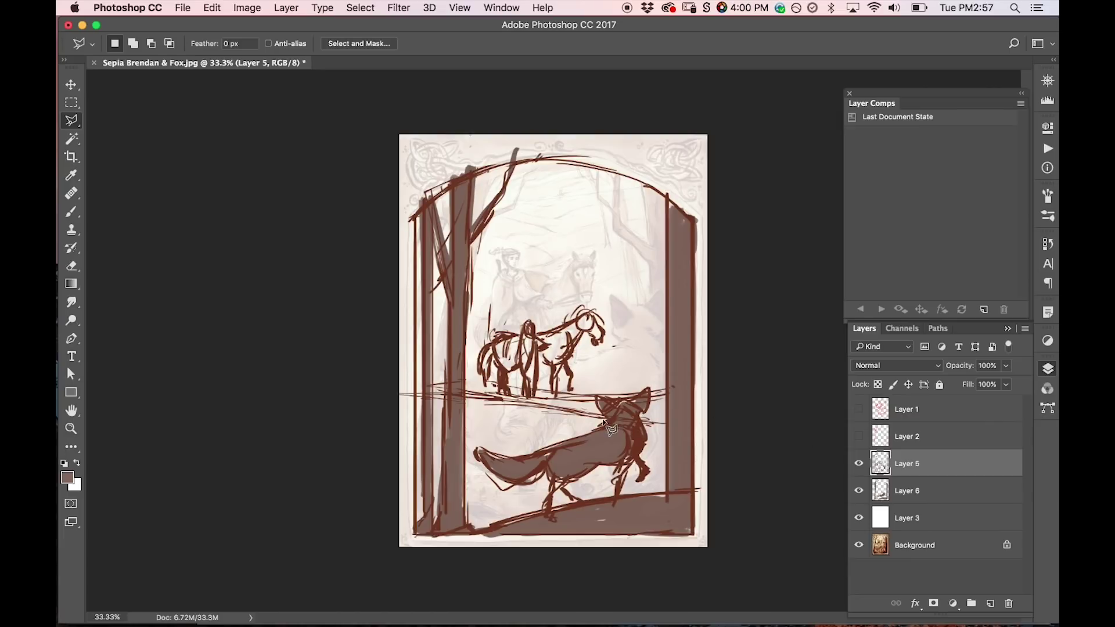
click(598, 395)
click(663, 372)
click(639, 310)
click(555, 268)
click(495, 281)
click(470, 350)
click(467, 408)
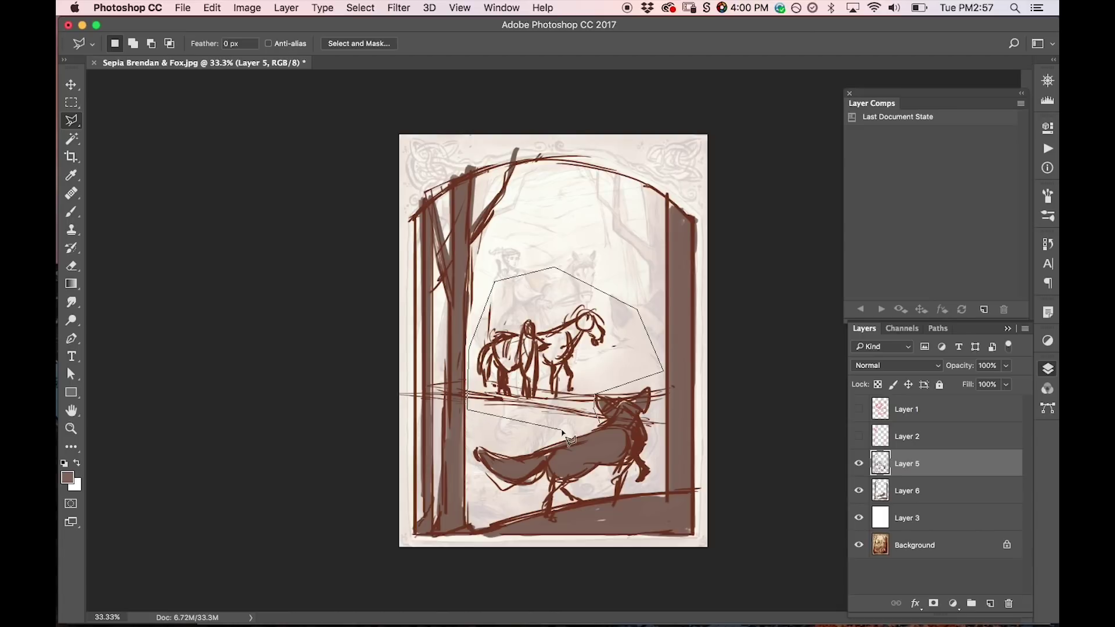
click(564, 431)
click(602, 425)
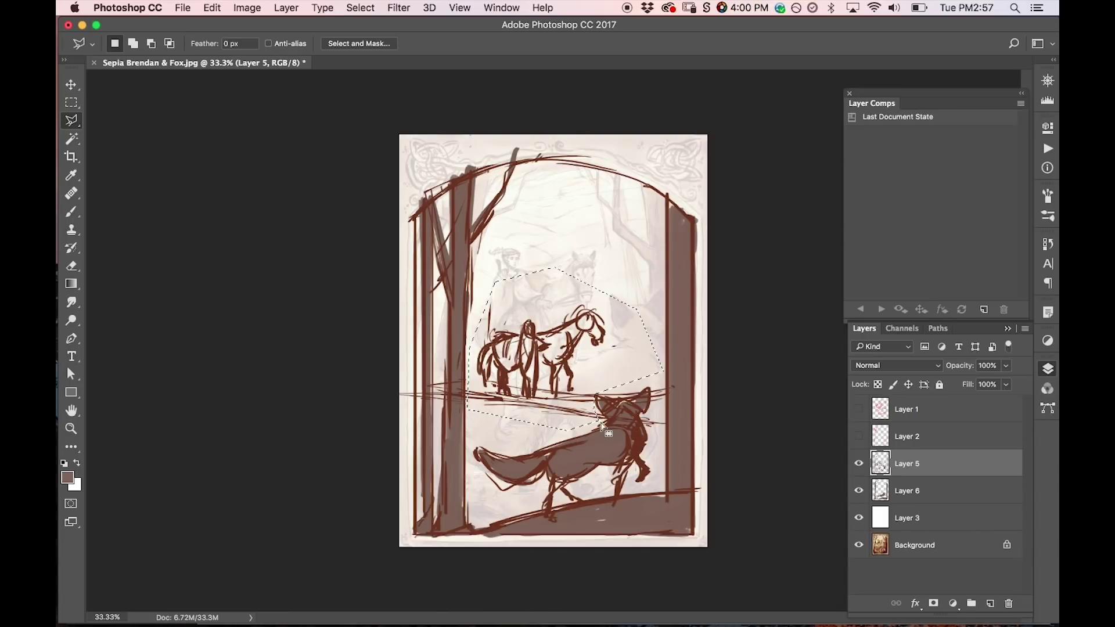
key(super+x)
key(super+v)
key(v)
mouse_move(578, 382)
mouse_down()
mouse_move(586, 399)
mouse_move(570, 403)
mouse_up()
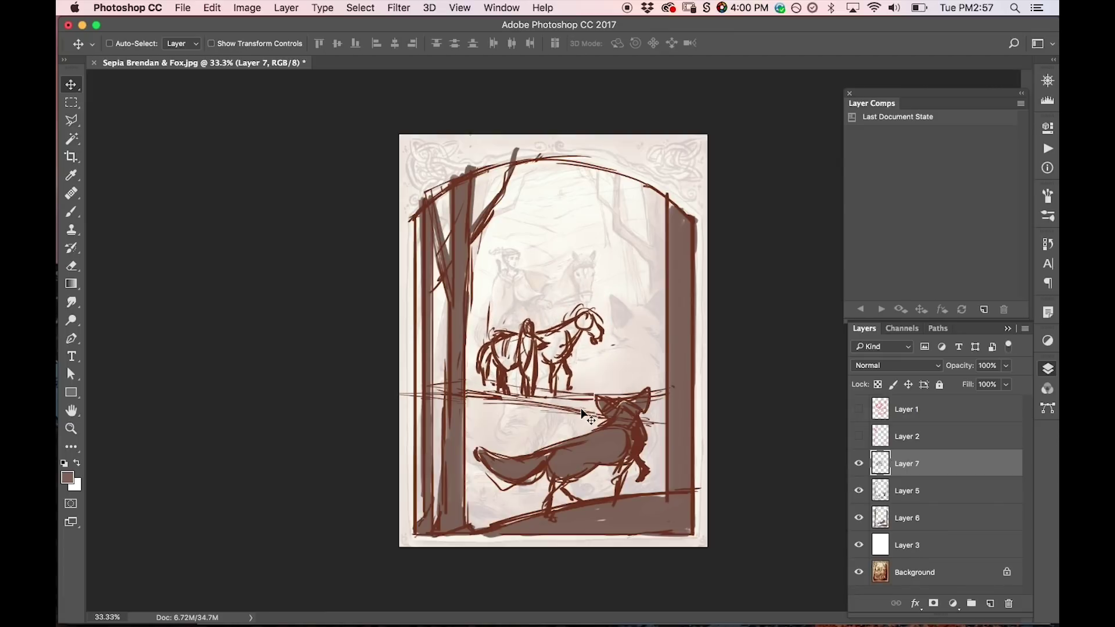
Lower Layer 7's opacity to fade the horse and figure lines, and check the layer by hiding and showing it.
click(1007, 367)
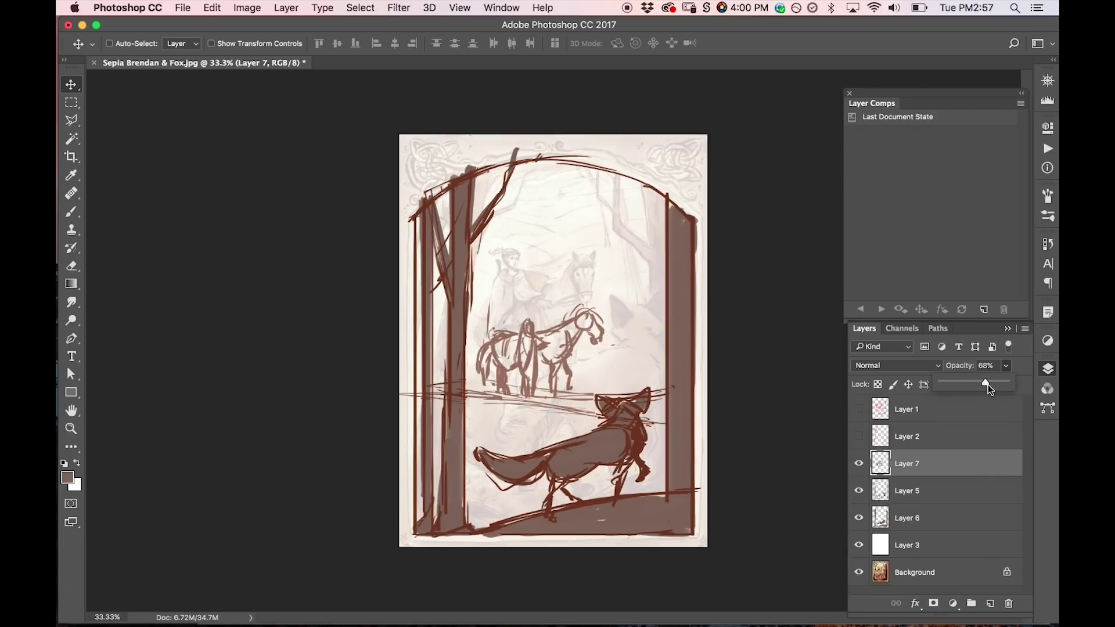
drag(987, 385, 988, 385)
drag(982, 384, 977, 385)
click(860, 466)
click(859, 466)
Add a layer beneath the horse lines and fill the horse and figure on it with a lighter reddish brown.
click(924, 491)
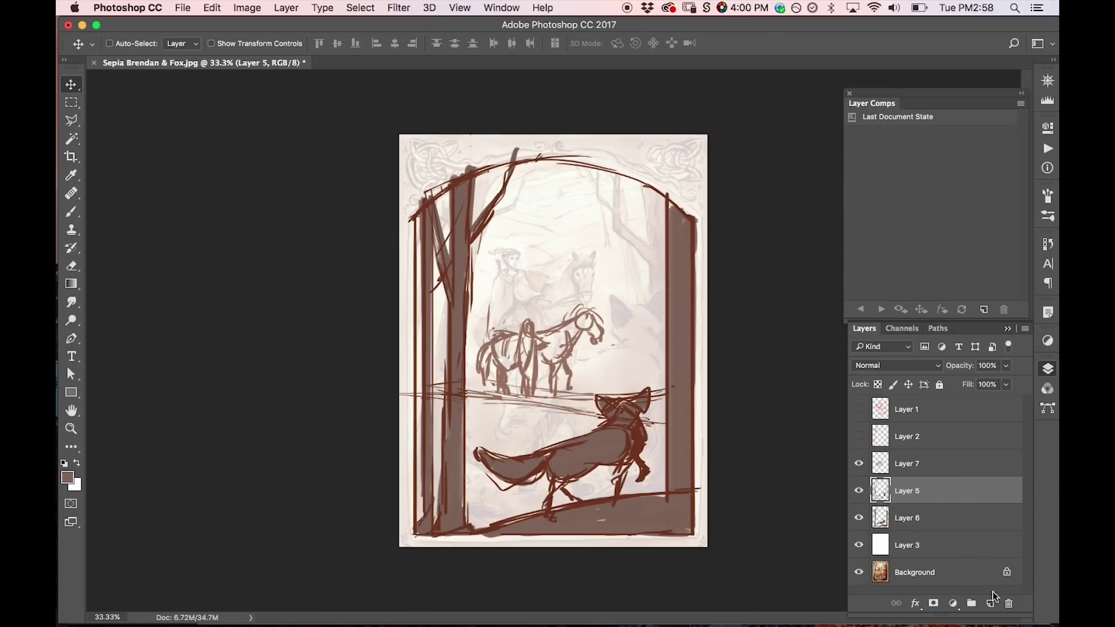
click(990, 604)
key(i)
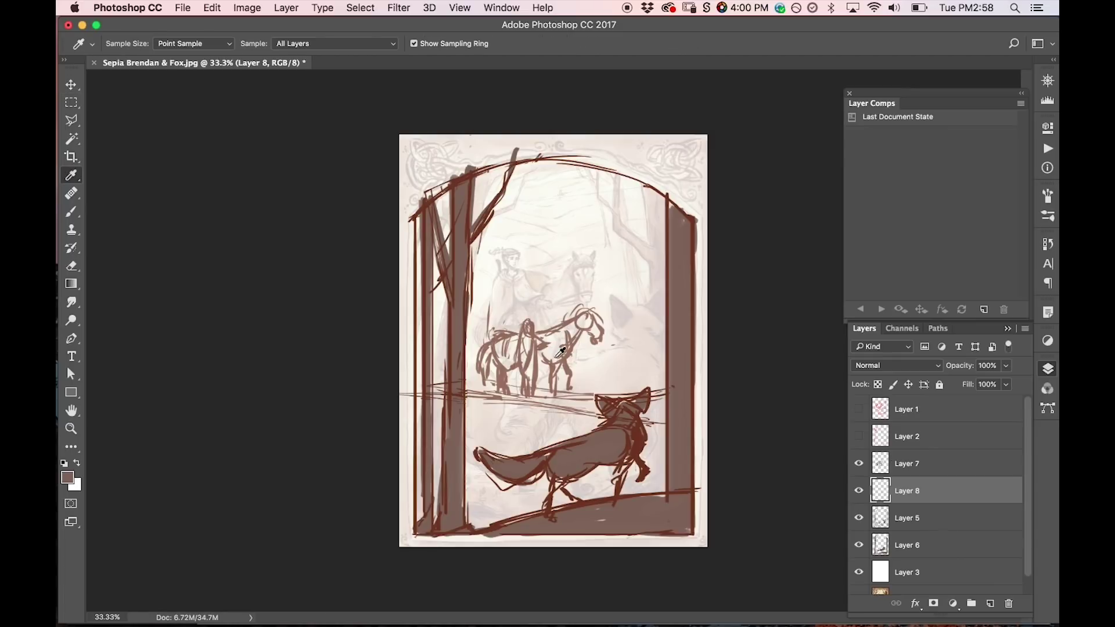
click(547, 334)
click(70, 479)
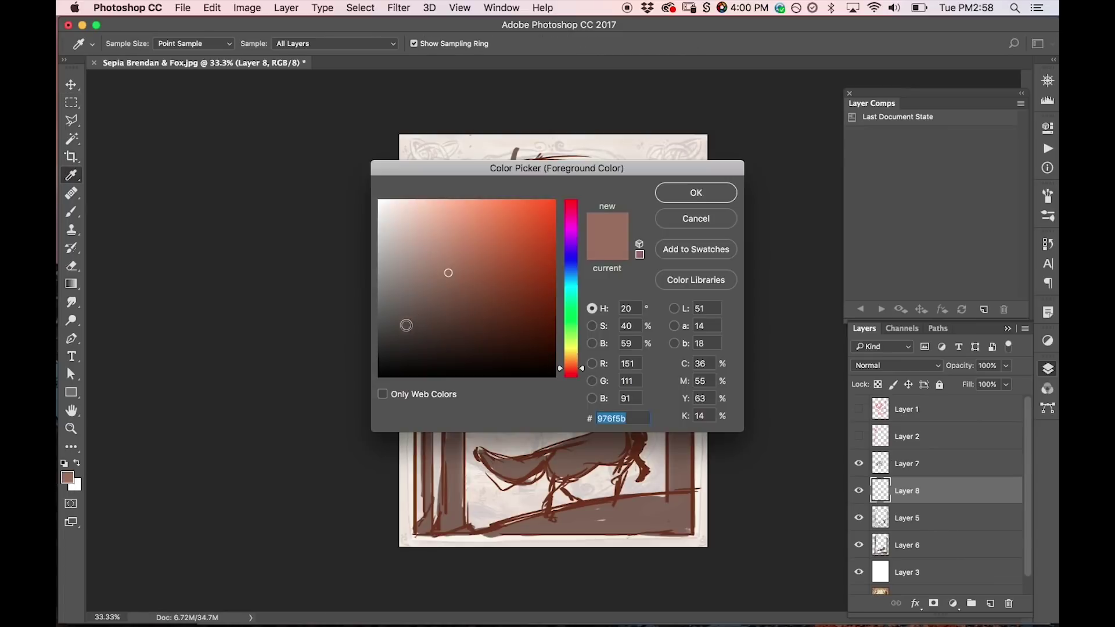
click(424, 258)
click(695, 197)
key(b)
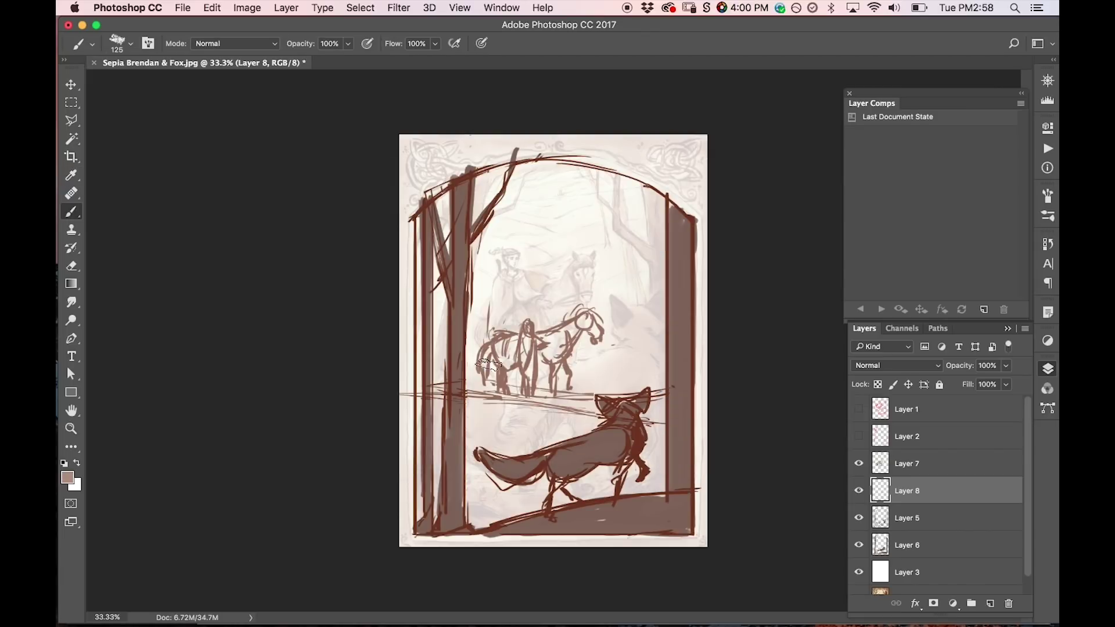
mouse_move(503, 347)
mouse_down()
mouse_move(523, 375)
mouse_move(529, 335)
mouse_move(529, 383)
mouse_move(550, 354)
mouse_move(537, 354)
mouse_move(556, 333)
mouse_move(550, 355)
mouse_move(571, 327)
mouse_move(549, 366)
mouse_move(555, 387)
mouse_move(549, 347)
mouse_move(585, 320)
mouse_move(594, 335)
mouse_move(587, 323)
mouse_move(546, 342)
mouse_up()
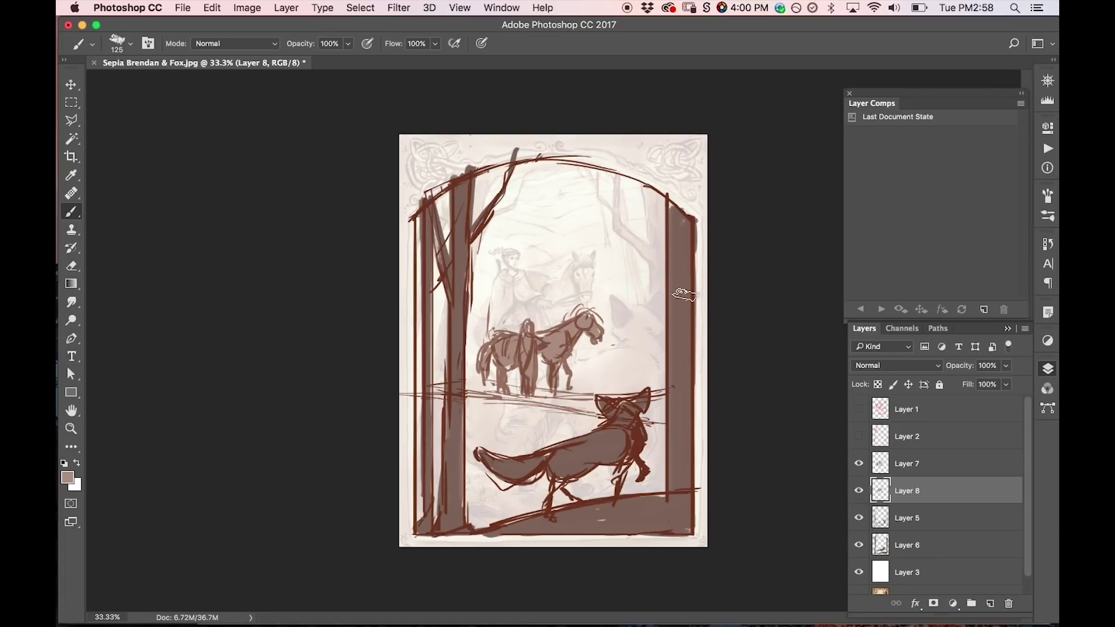
Lower the opacity of the horse fill on Layer 8 to about 61% and of the Layer 7 lines to 52%.
click(1007, 366)
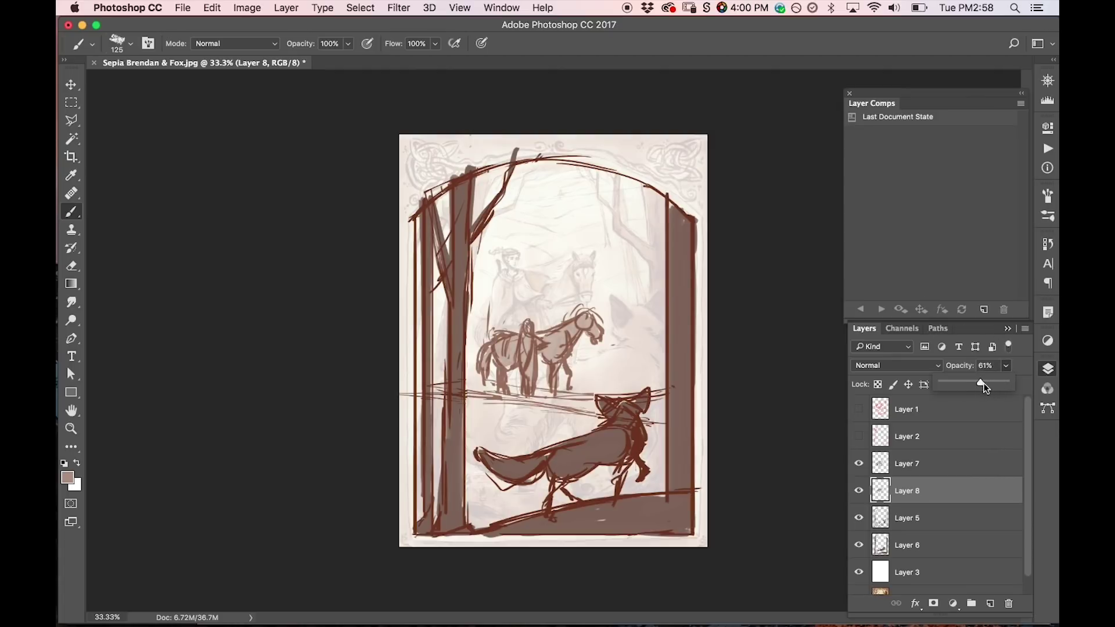
click(859, 463)
click(944, 463)
click(1006, 366)
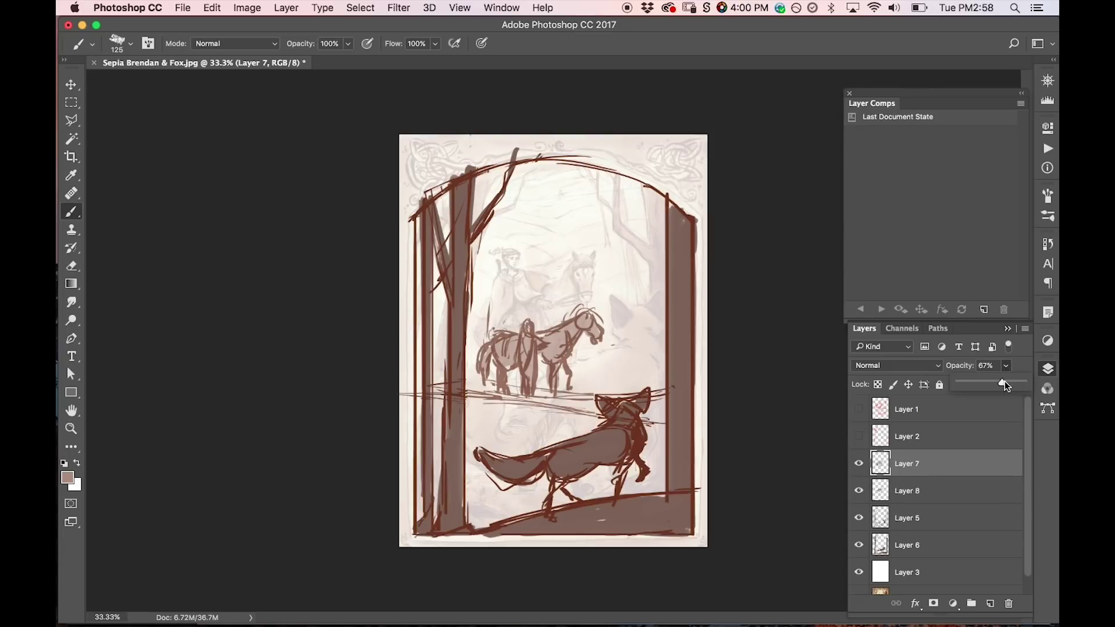
drag(995, 382, 989, 382)
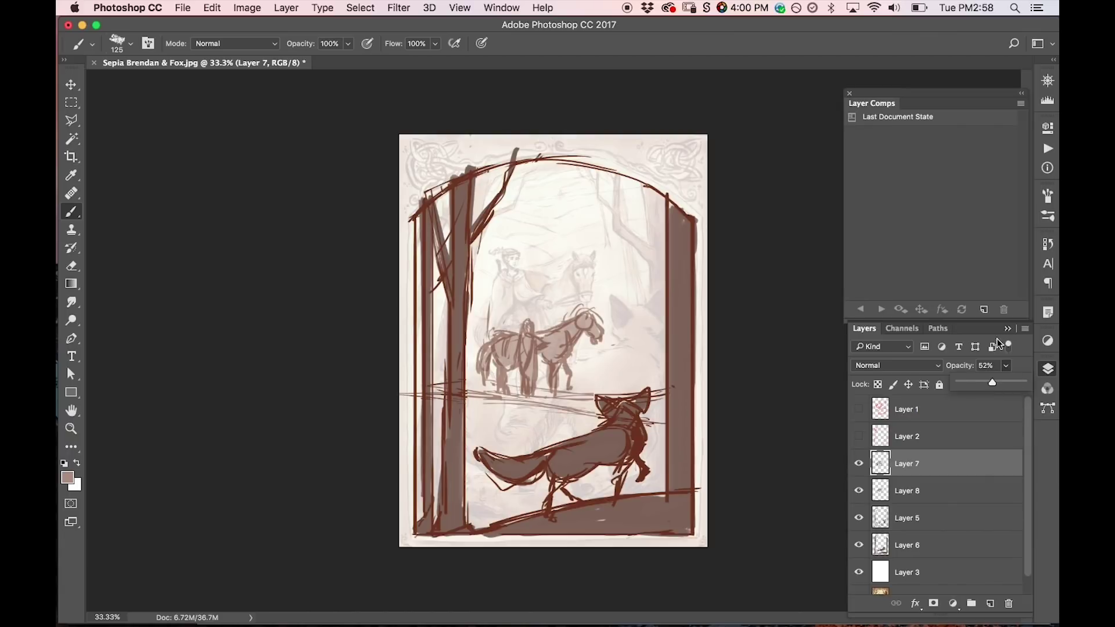
click(780, 390)
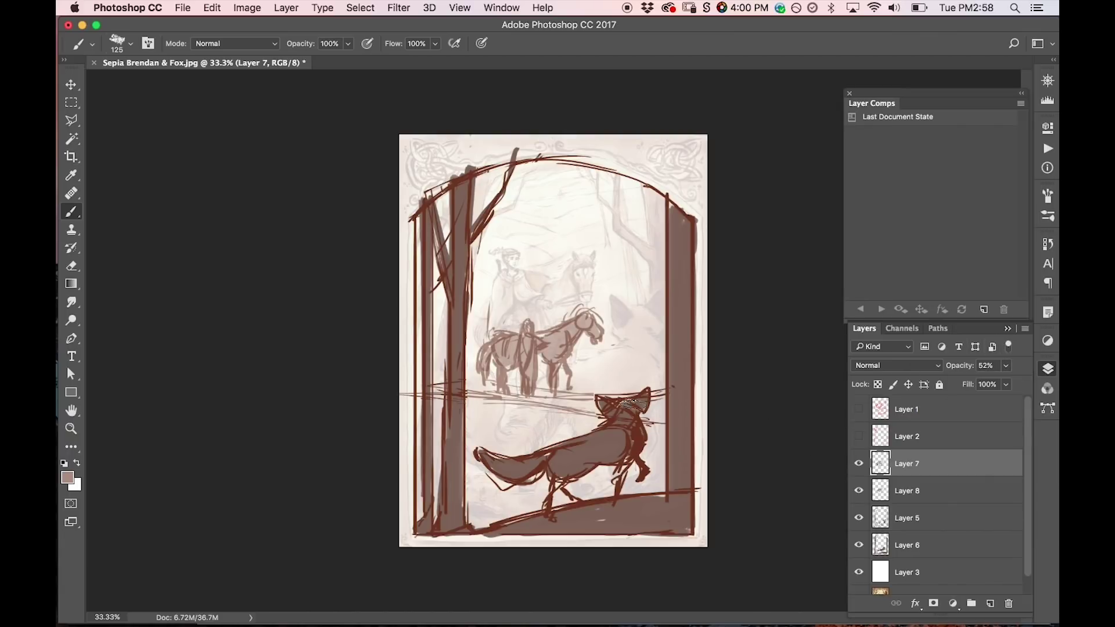
Reduce the brush size to 60 and check the contents of Layers 7, 8, 5 and 6 by hiding and showing each.
key(bracketleft)
key(bracketleft)
click(860, 465)
click(860, 465)
click(860, 493)
click(860, 493)
click(861, 521)
click(861, 521)
click(861, 548)
click(860, 548)
Erase the parts of the tree and branch fill on Layer 6 that extend above the arch.
key(e)
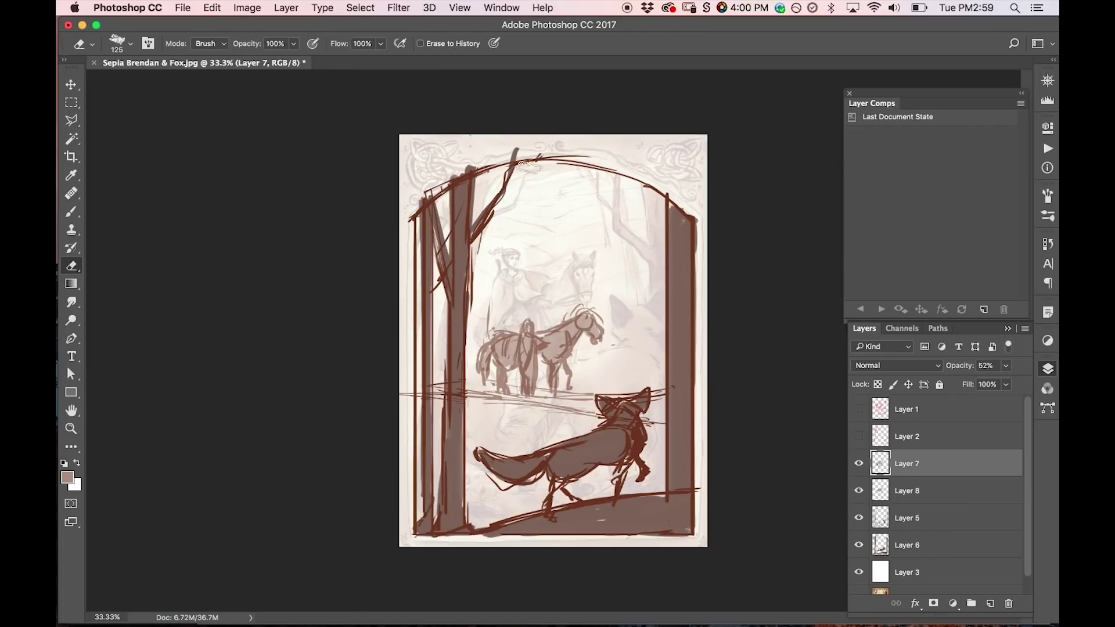
click(905, 552)
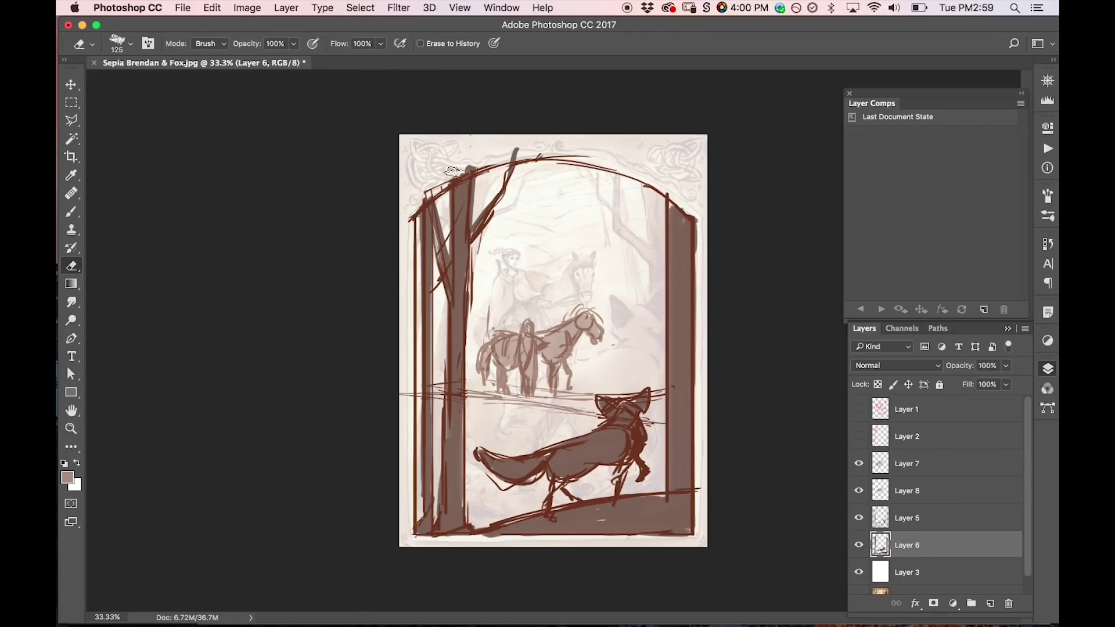
mouse_move(511, 147)
mouse_down()
mouse_move(521, 182)
mouse_move(501, 154)
mouse_up()
Sample the brown of the standing figure and set the brush colour to the darker brown 764f3d.
click(904, 473)
click(859, 464)
click(859, 464)
key(b)
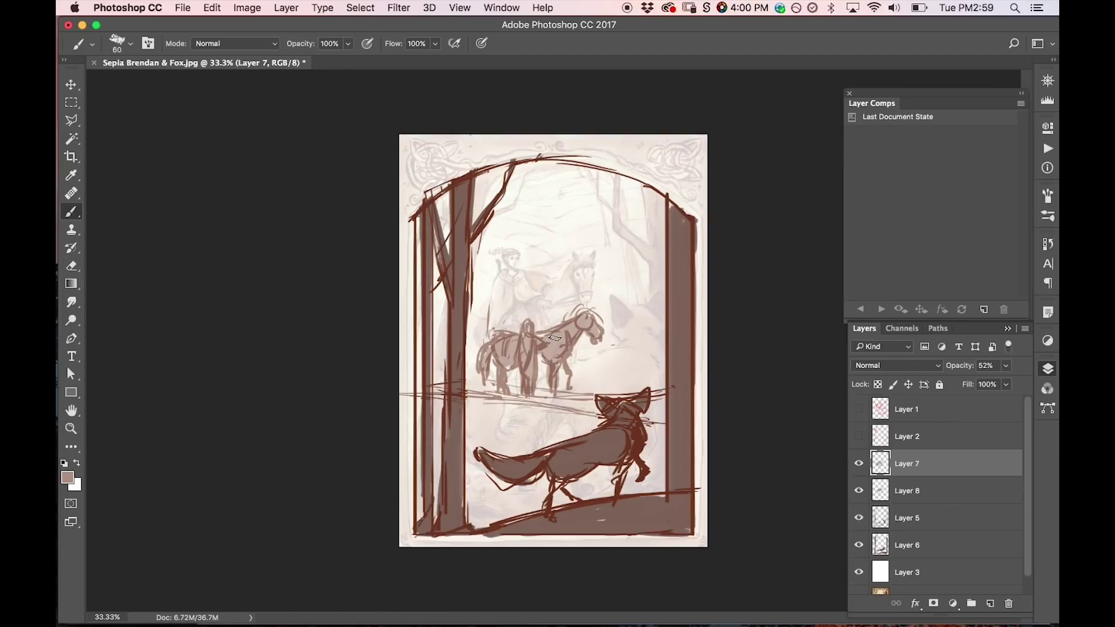
key(i)
click(527, 366)
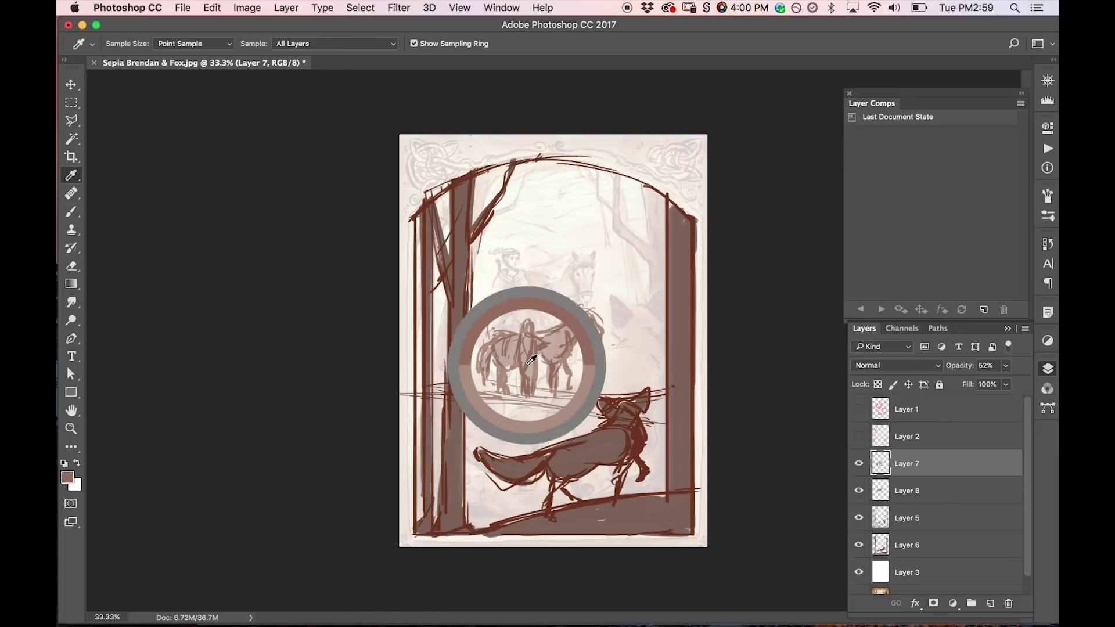
click(69, 478)
click(463, 295)
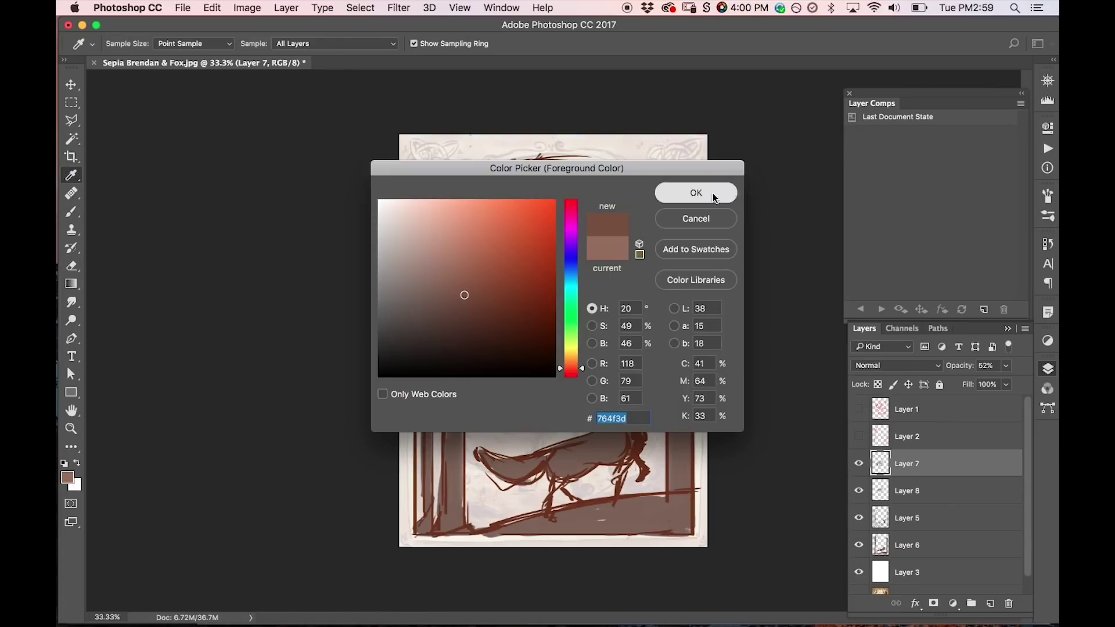
click(713, 193)
key(b)
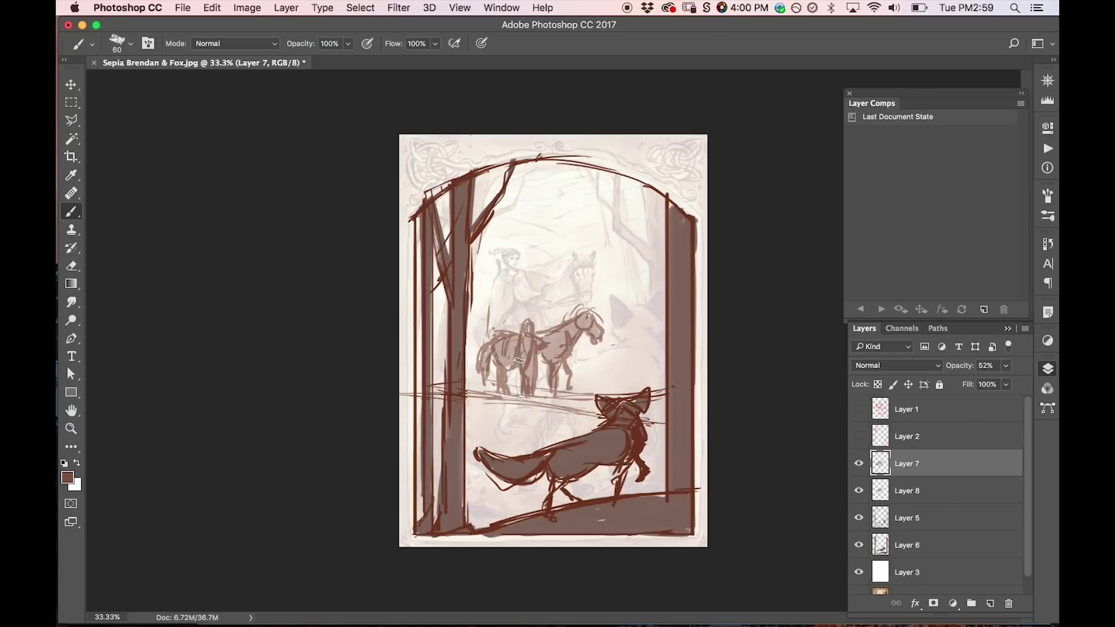
Paint dark brown shadows on the horse, the figure and the ground under them on a new layer above Layer 7.
click(991, 604)
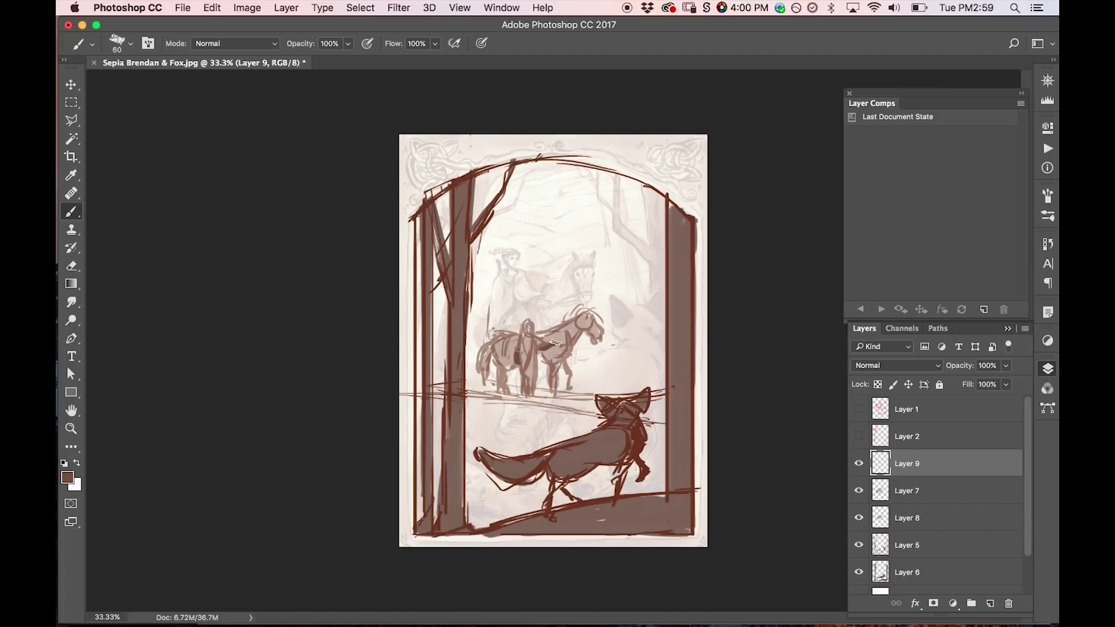
click(541, 360)
mouse_move(491, 347)
mouse_down()
mouse_move(509, 390)
mouse_move(517, 366)
mouse_move(527, 397)
mouse_up()
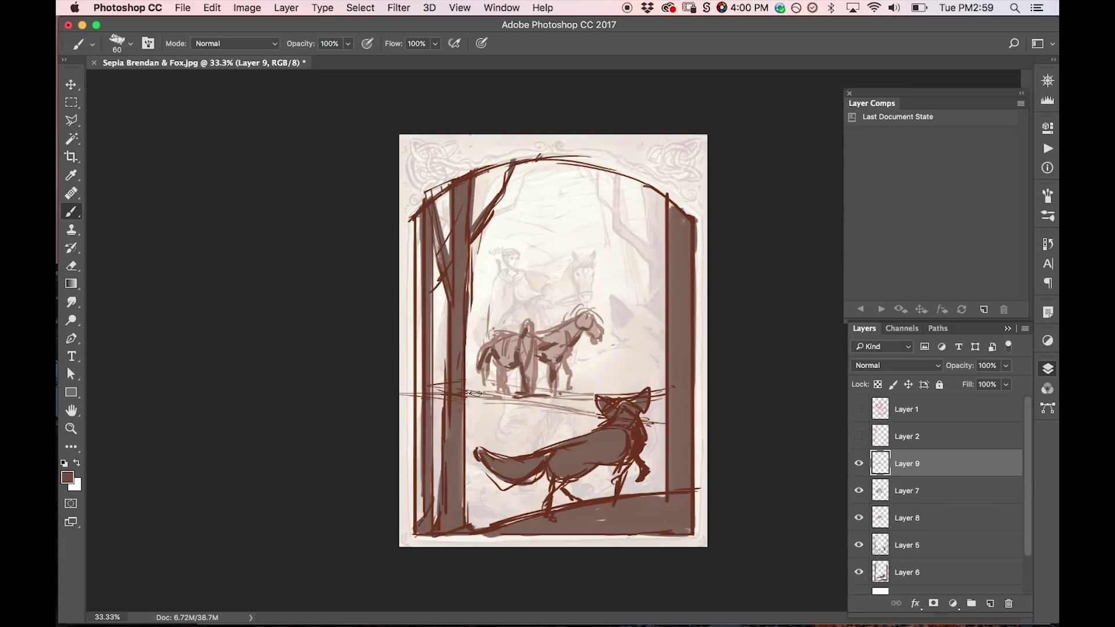
Add a layer above Layer 7 and sample the light brown of the horse as the brush colour.
click(917, 494)
click(990, 605)
alt+click(554, 354)
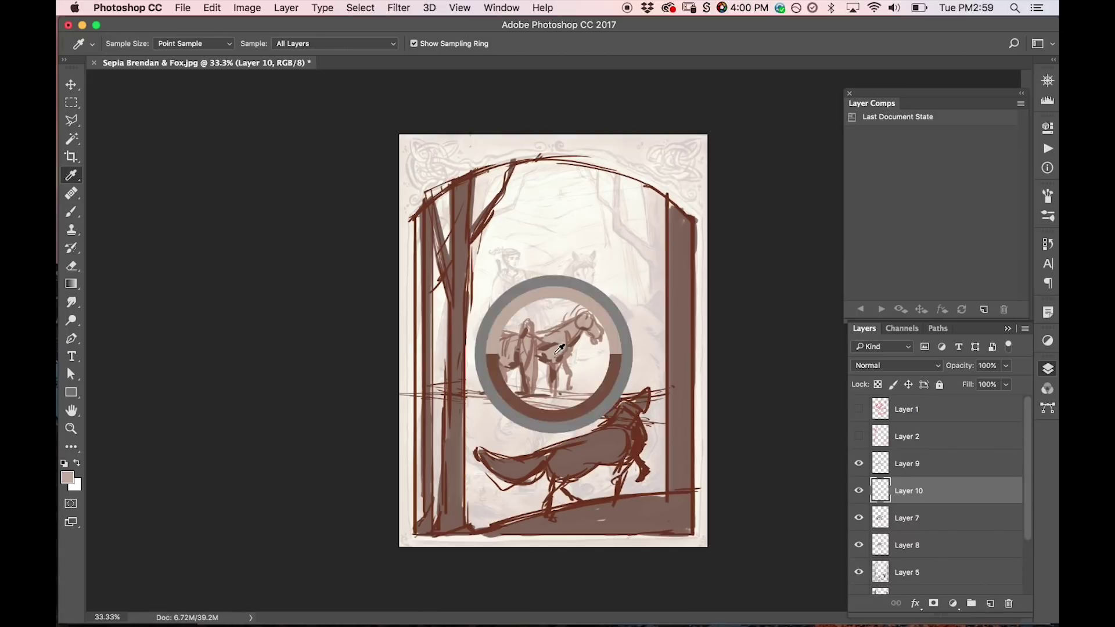
drag(423, 439, 436, 431)
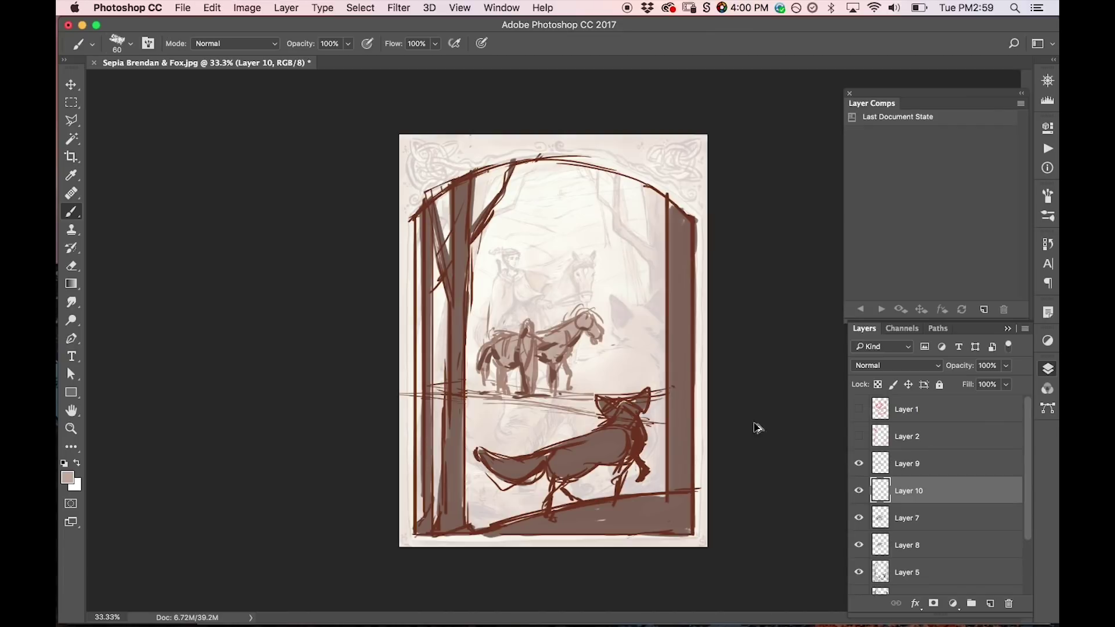
Paint light brown grass strokes behind the fox and under its tail on a new layer above Layer 3.
drag(1031, 492, 1032, 536)
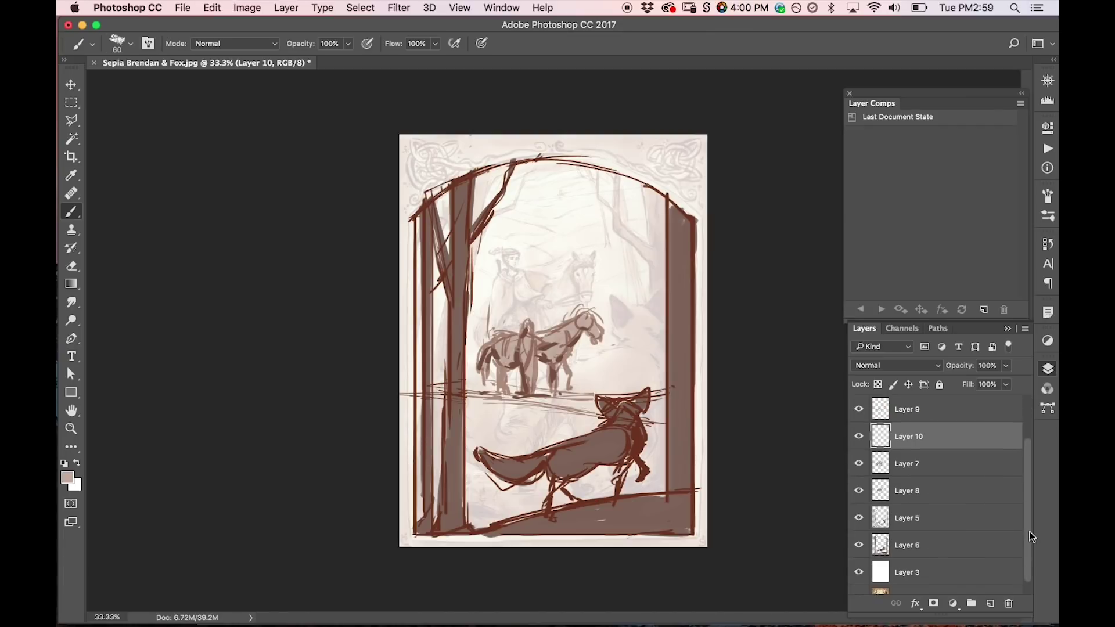
click(943, 567)
click(991, 604)
mouse_move(439, 413)
mouse_down()
mouse_move(457, 398)
mouse_move(460, 433)
mouse_move(493, 413)
mouse_move(471, 393)
mouse_move(488, 417)
mouse_move(511, 412)
mouse_move(529, 430)
mouse_up()
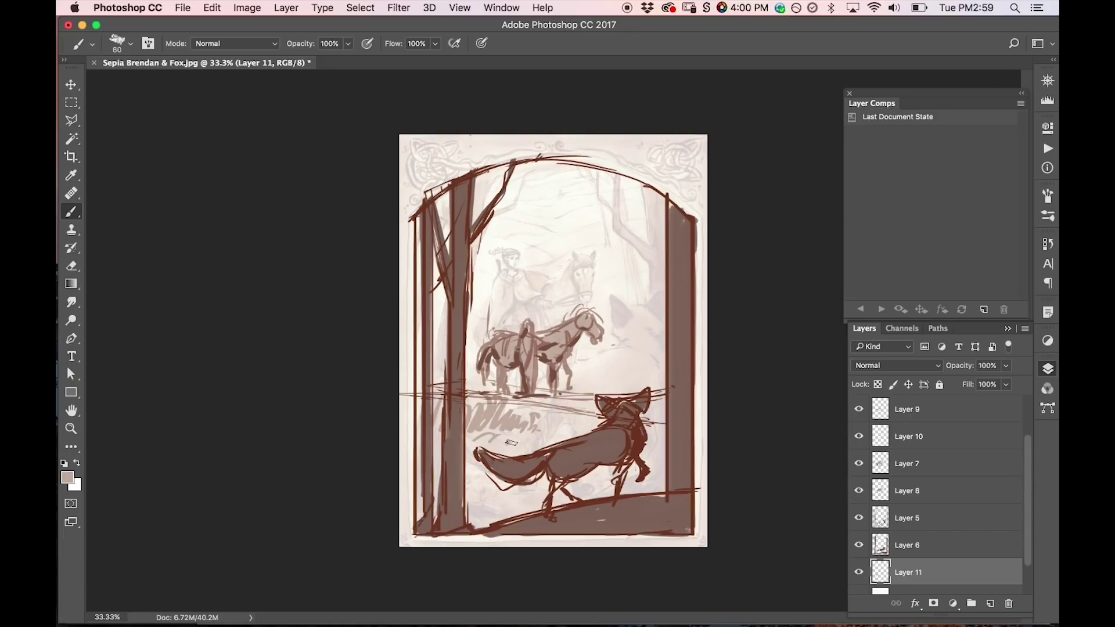
mouse_move(478, 470)
mouse_down()
mouse_move(479, 496)
mouse_move(467, 519)
mouse_move(497, 490)
mouse_move(509, 515)
mouse_move(543, 501)
mouse_up()
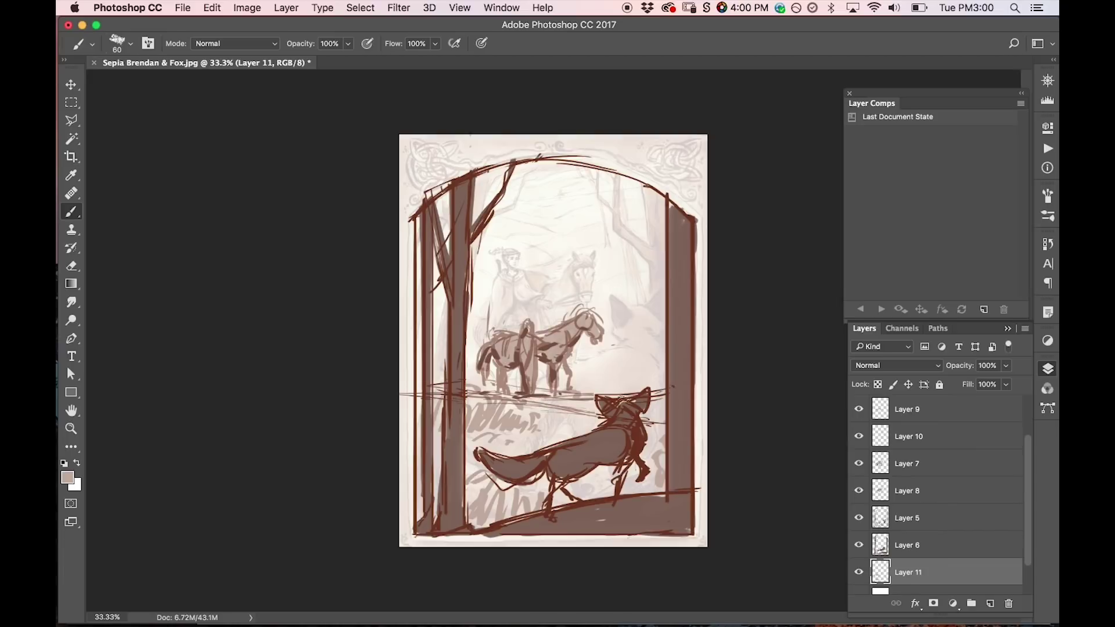
Check Layers 5, 8 and 6 by hiding and showing each, and merge Layer 6 with Layer 5.
click(859, 518)
click(859, 518)
click(859, 491)
click(859, 491)
click(859, 545)
click(859, 545)
click(916, 546)
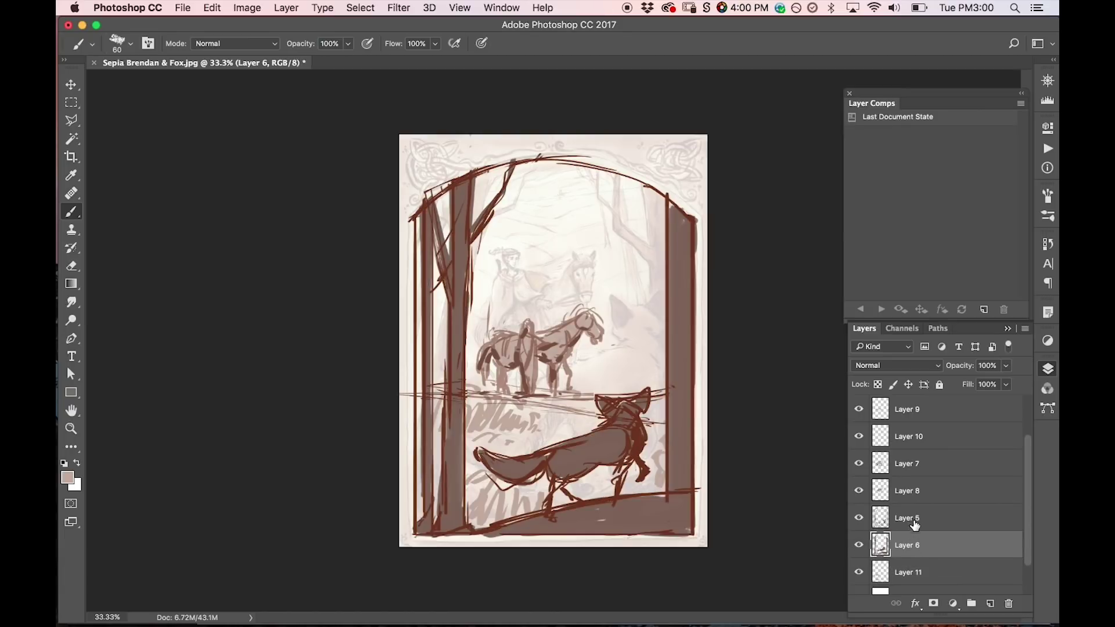
shift+click(919, 518)
key(ctrl+e)
Outline the fox's head with the Polygonal Lasso, stretch it to about 112% height and move it slightly up from the body.
key(z)
click(644, 429)
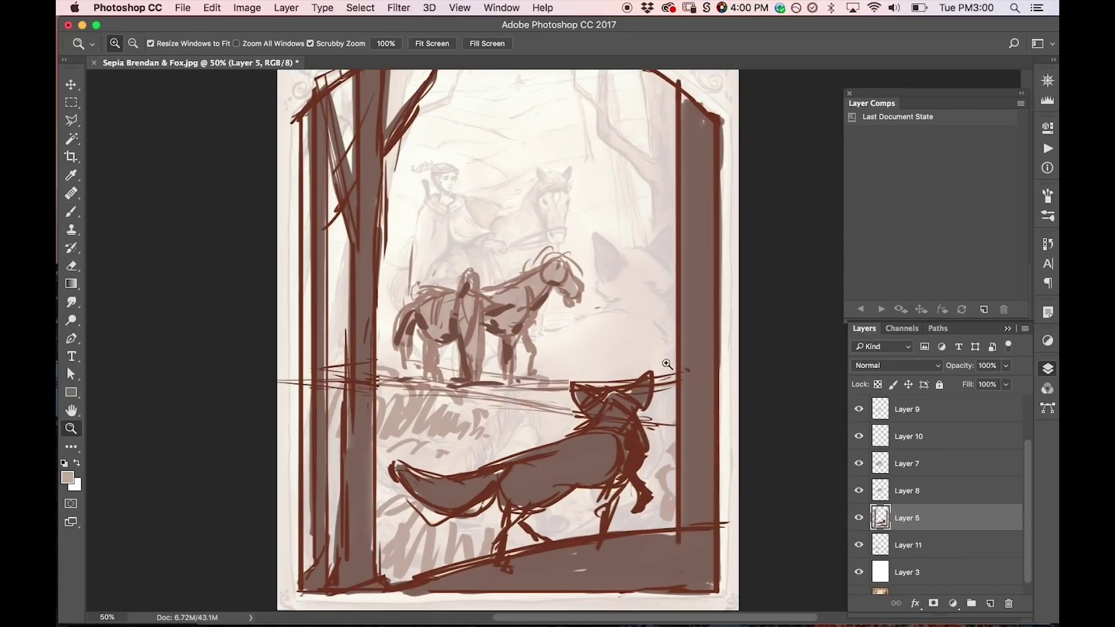
key(l)
click(644, 428)
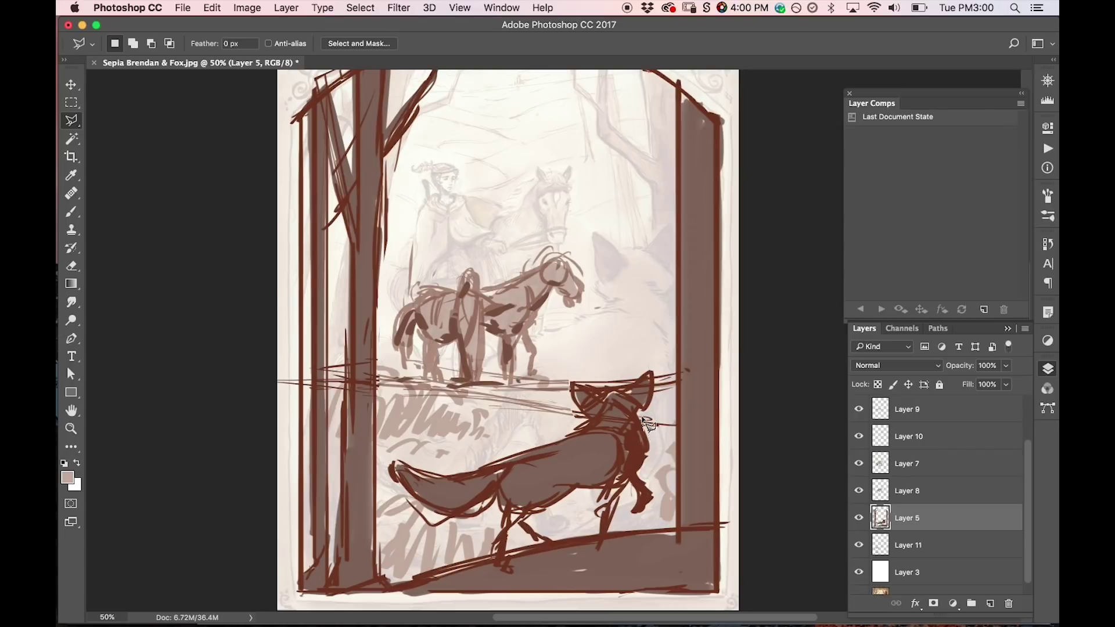
click(658, 372)
click(645, 366)
click(625, 383)
click(579, 375)
click(563, 381)
click(573, 426)
click(616, 434)
click(644, 437)
click(645, 429)
key(ctrl+t)
drag(611, 365, 611, 357)
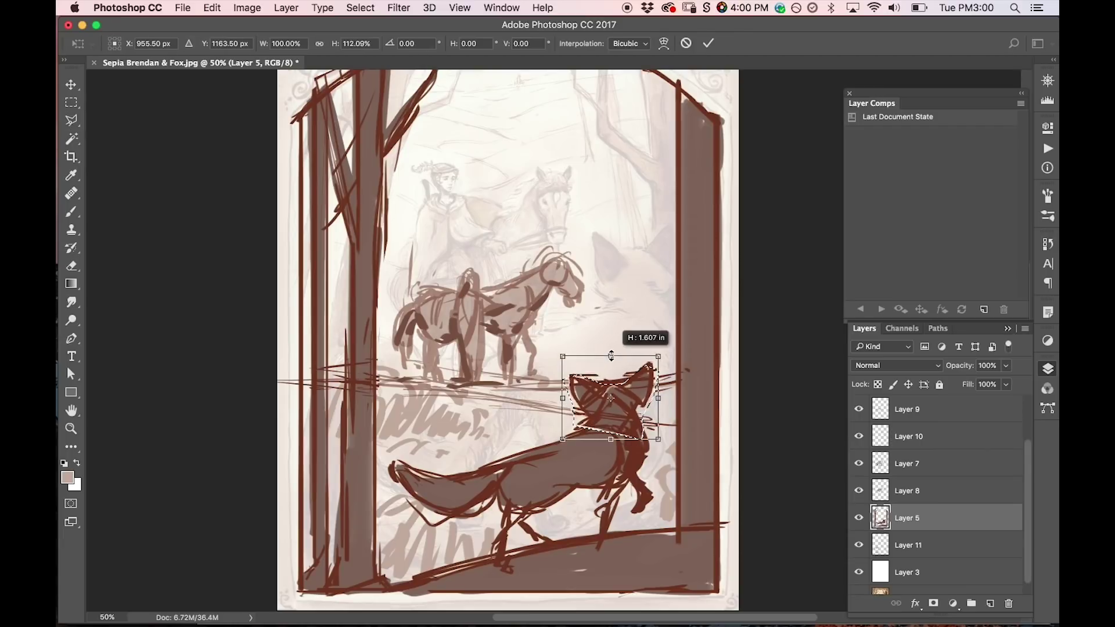
drag(620, 408, 620, 396)
key(Return)
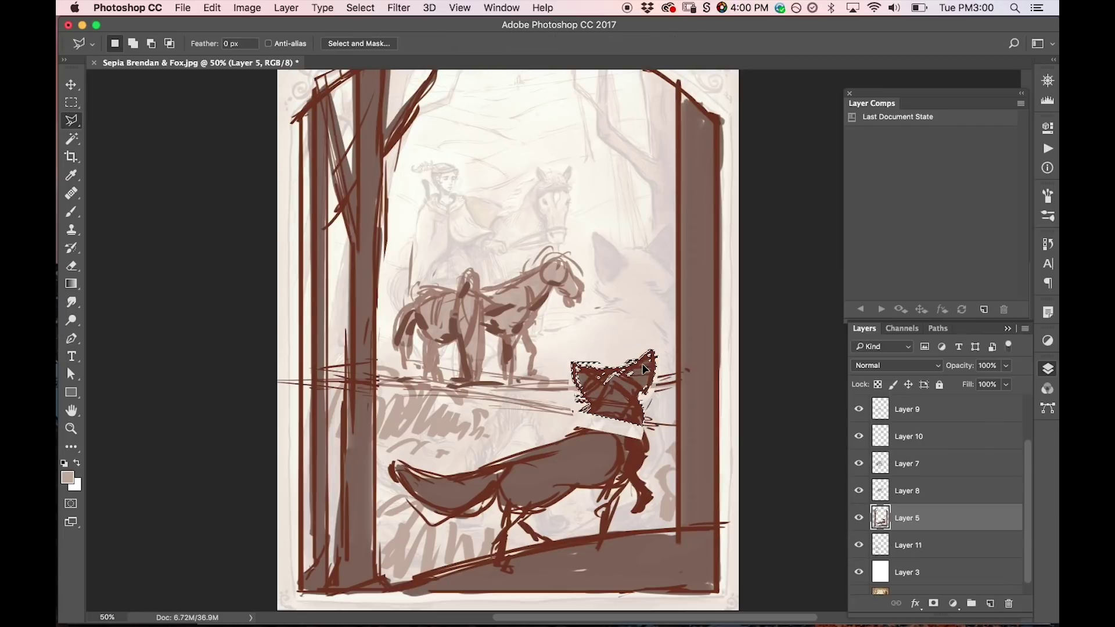
key(ctrl+d)
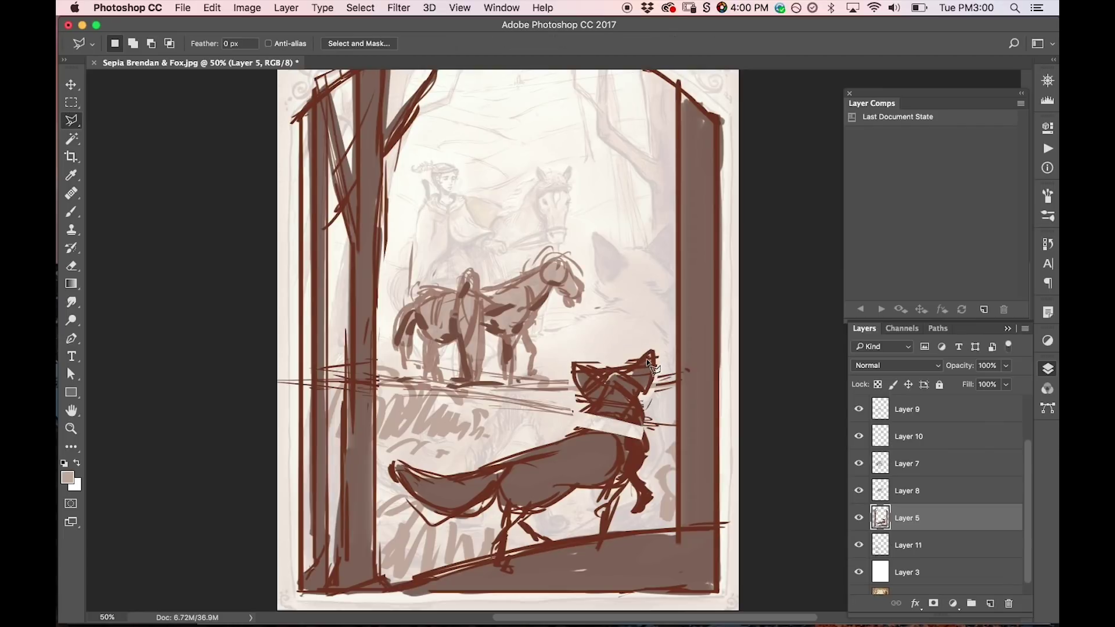
Sample the fox's dark brown and paint in the gap at its neck and the tone of its front leg.
key(i)
click(621, 400)
key(b)
mouse_move(580, 427)
mouse_down()
mouse_move(633, 428)
mouse_move(633, 438)
mouse_move(577, 433)
mouse_up()
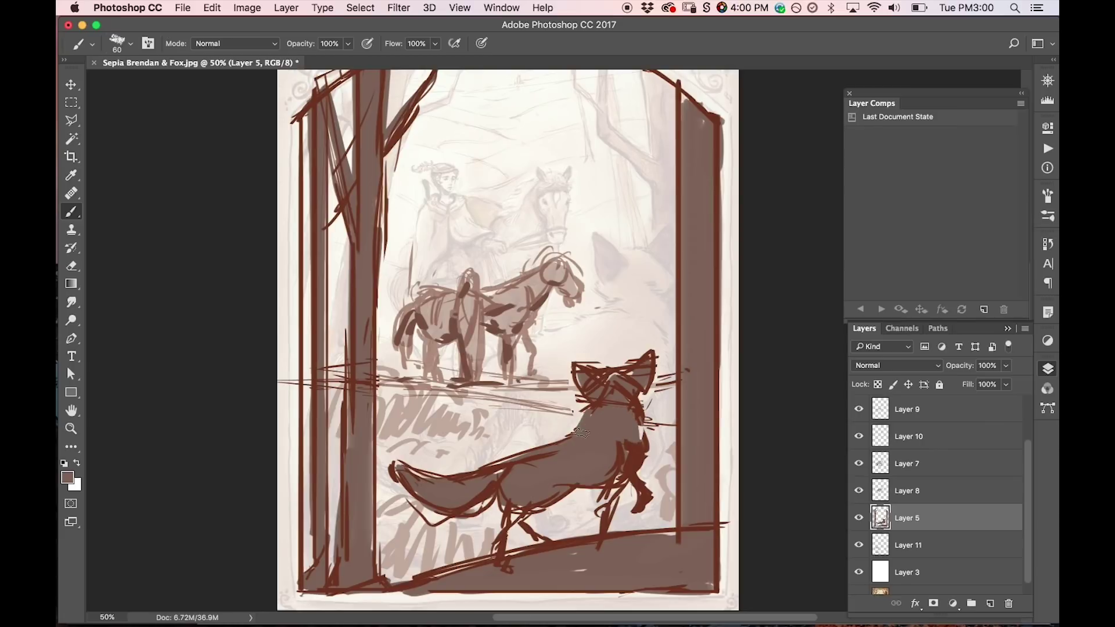
drag(639, 418, 642, 442)
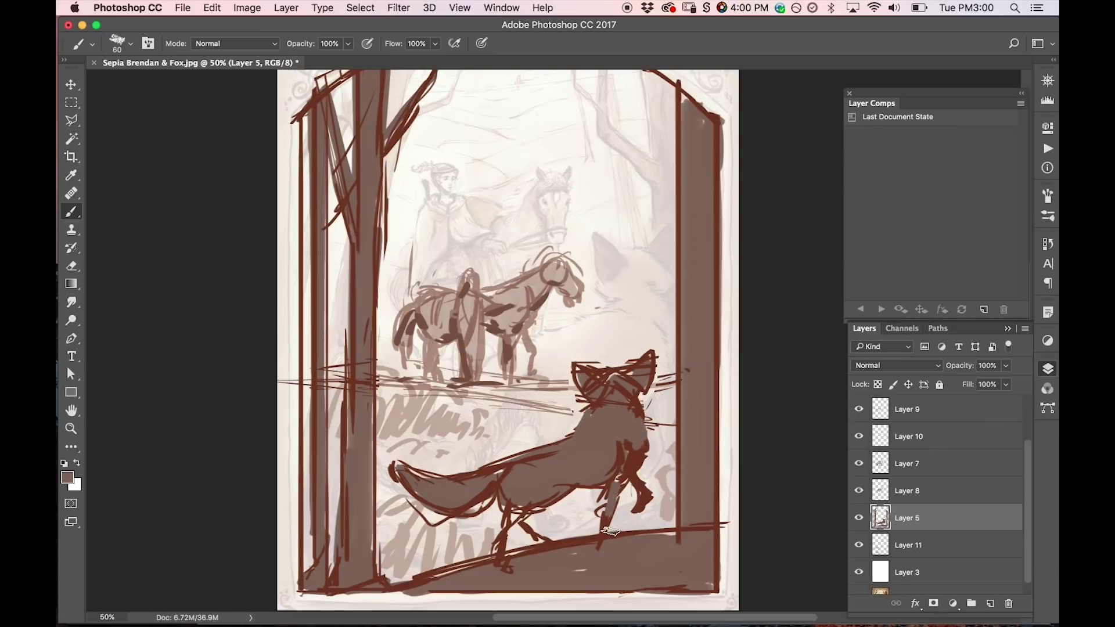
Sample a light brown from the ground and paint wavy ground contours behind the horse on Layer 11.
key(i)
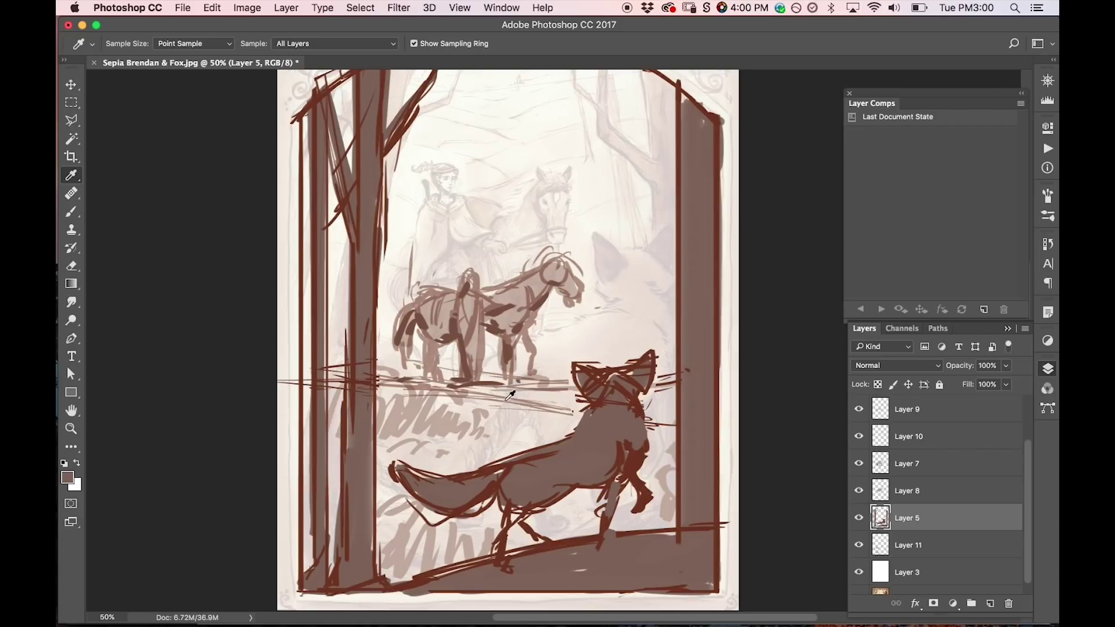
click(534, 404)
key(b)
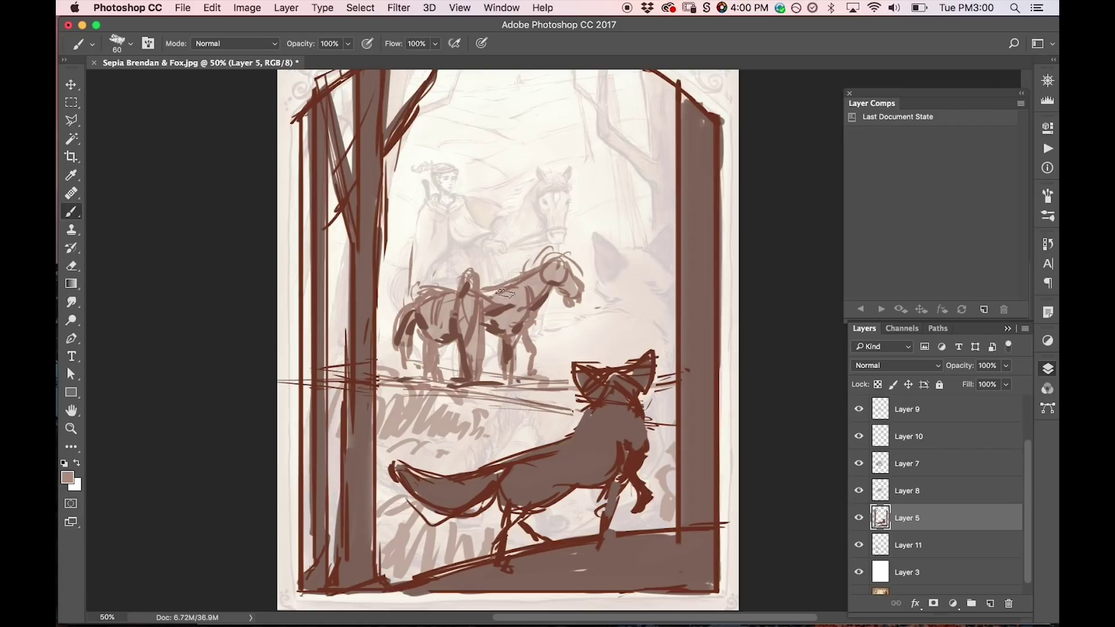
drag(312, 336, 396, 332)
key(ctrl+z)
scroll(1021, 518, down, 1)
click(943, 527)
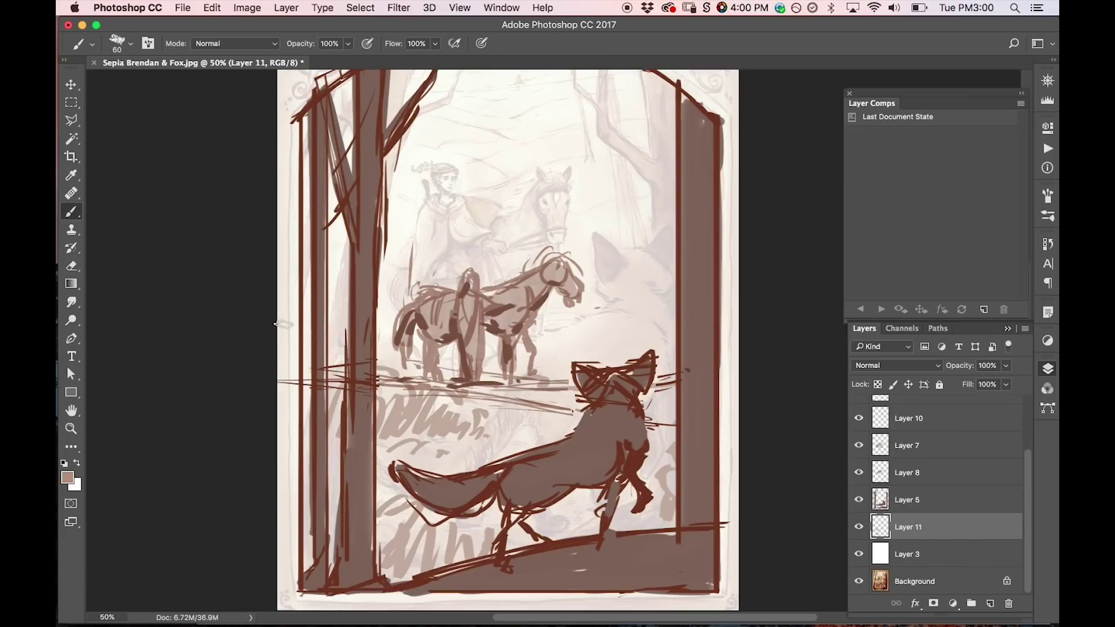
mouse_move(528, 321)
mouse_down()
mouse_move(617, 339)
mouse_move(676, 327)
mouse_up()
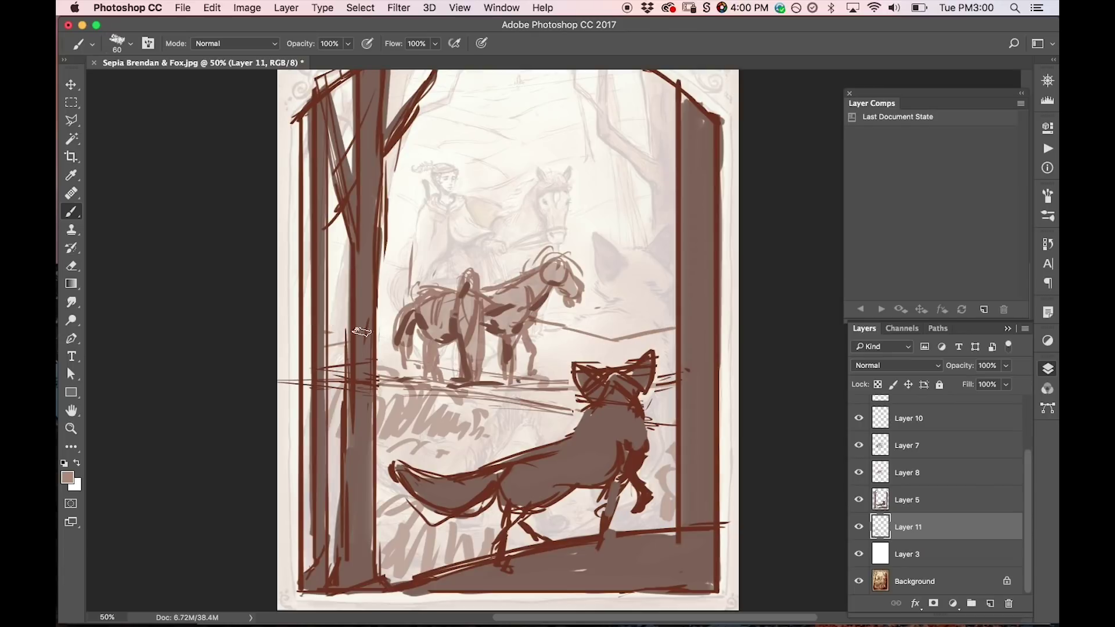
drag(533, 320, 613, 340)
mouse_move(549, 319)
mouse_down()
mouse_move(602, 326)
mouse_move(668, 312)
mouse_up()
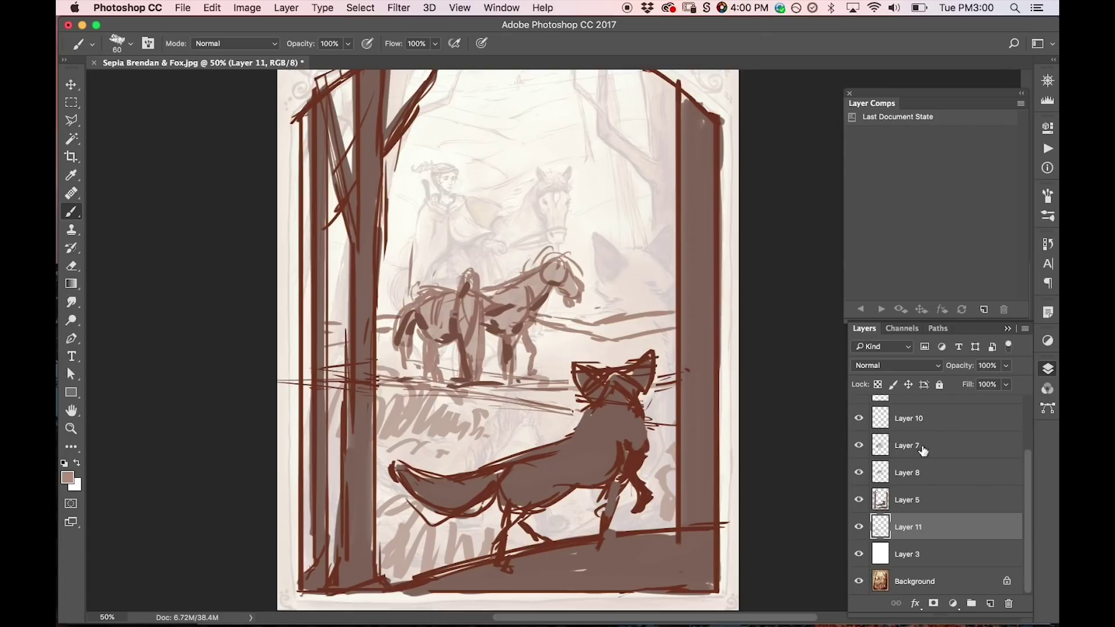
Mark the ground bands behind and under the horse with bright red outlines on a new layer above Layer 11.
click(991, 602)
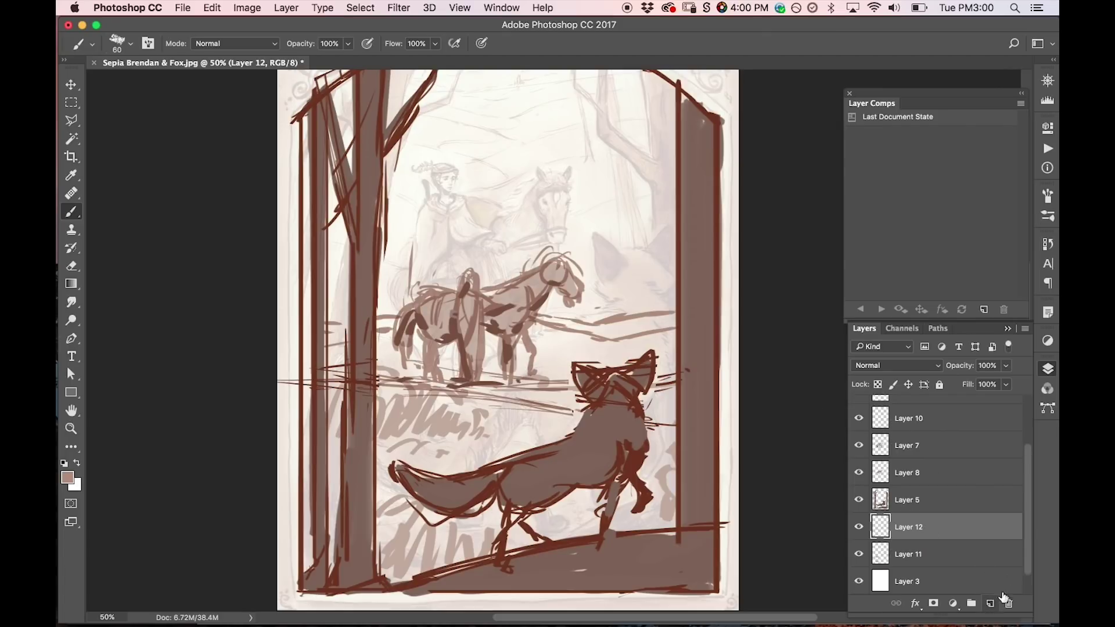
click(68, 478)
drag(582, 377, 588, 393)
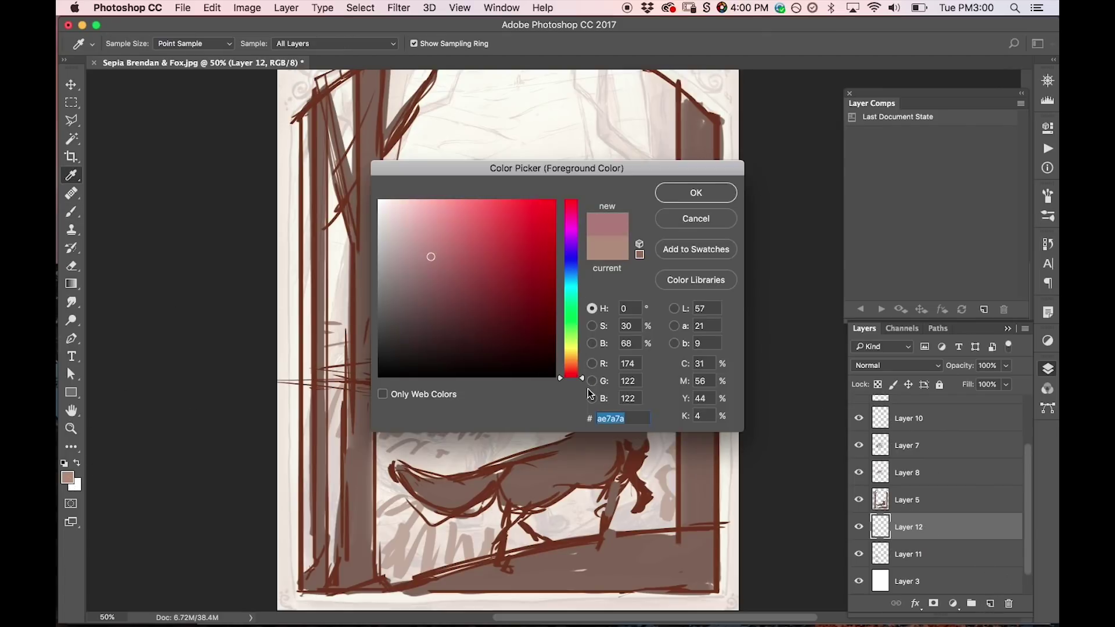
click(552, 227)
key(Return)
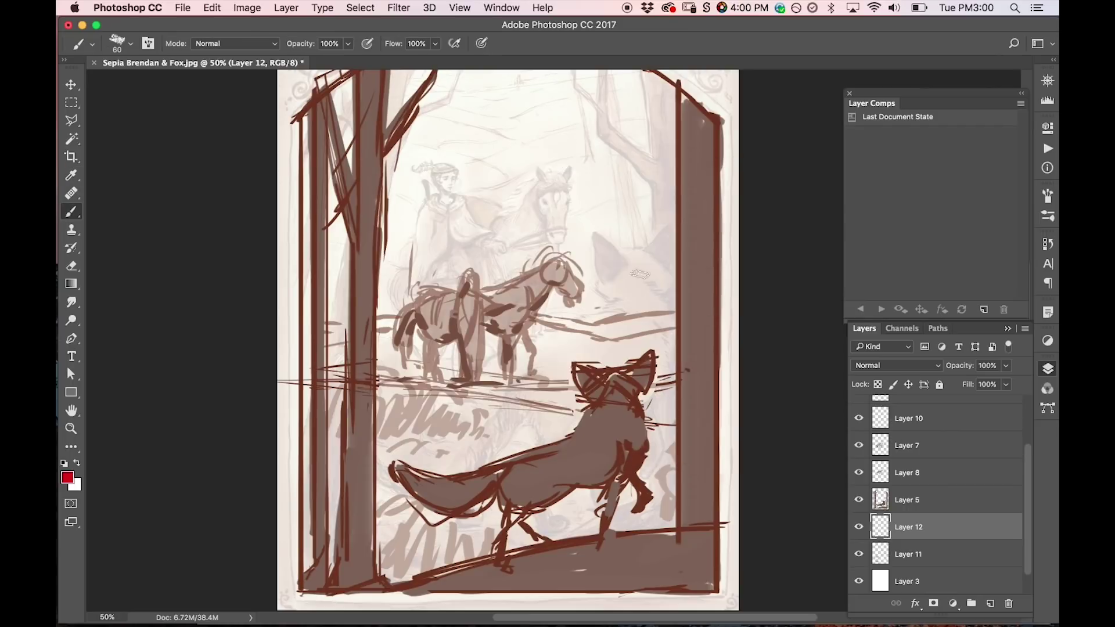
drag(327, 335, 684, 329)
mouse_move(331, 324)
mouse_down()
mouse_move(403, 315)
mouse_move(386, 315)
mouse_move(561, 315)
mouse_move(603, 326)
mouse_move(679, 314)
mouse_move(330, 333)
mouse_up()
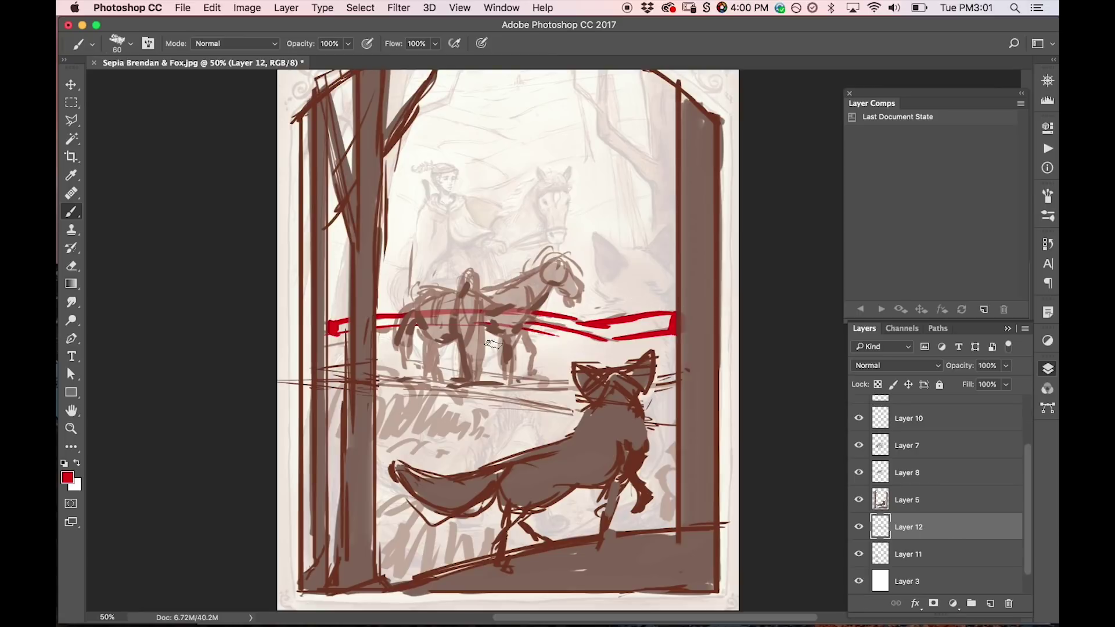
drag(325, 359, 569, 385)
drag(664, 378, 676, 344)
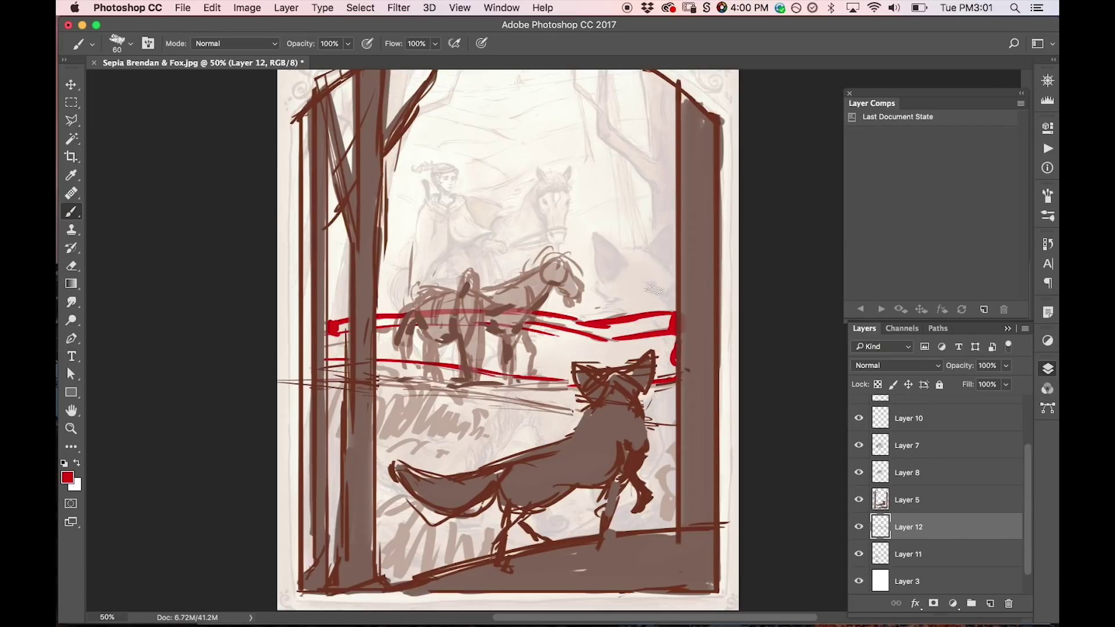
Erase all the red outlines from Layer 12.
key(e)
mouse_move(348, 320)
mouse_down()
mouse_move(378, 287)
mouse_move(367, 336)
mouse_move(491, 295)
mouse_move(496, 326)
mouse_move(557, 336)
mouse_move(578, 319)
mouse_move(619, 344)
mouse_move(644, 298)
mouse_move(668, 386)
mouse_up()
mouse_move(395, 318)
mouse_down()
mouse_move(420, 355)
mouse_move(480, 335)
mouse_up()
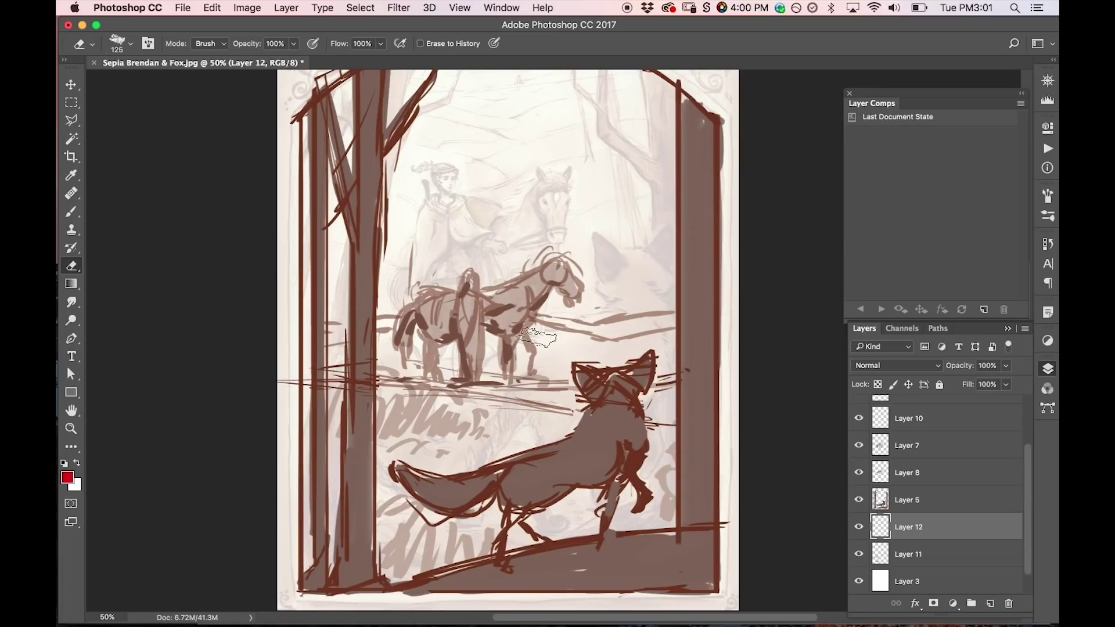
Examine how the composition of trees, fox, figure and horse reads at small and large size.
key(z)
alt+click(574, 297)
alt+click(574, 297)
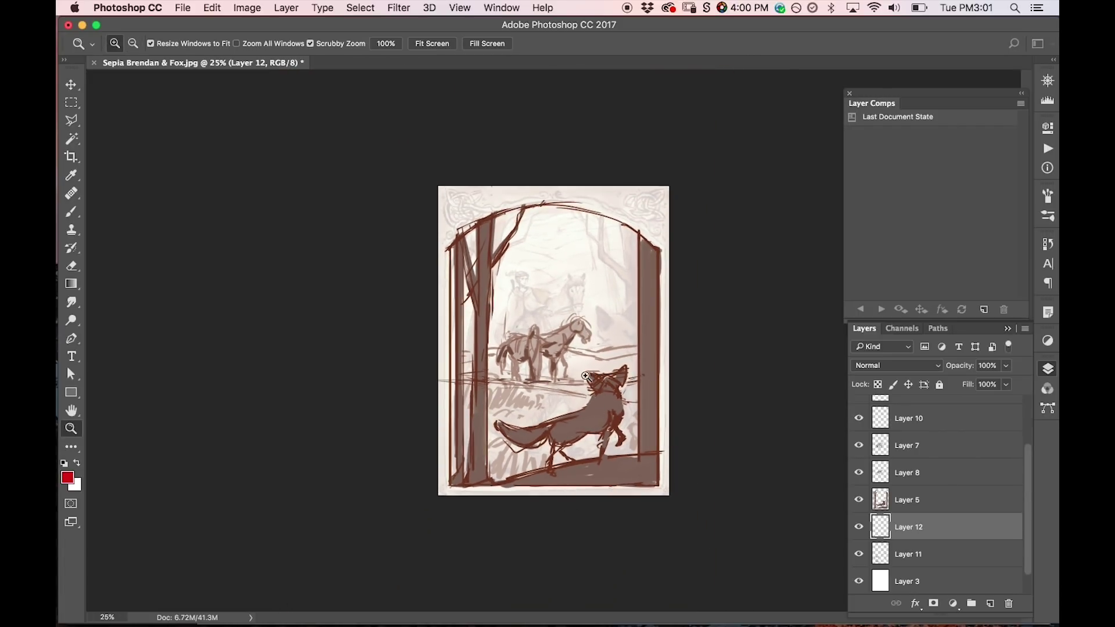
click(538, 372)
click(538, 361)
key(h)
drag(630, 238, 573, 253)
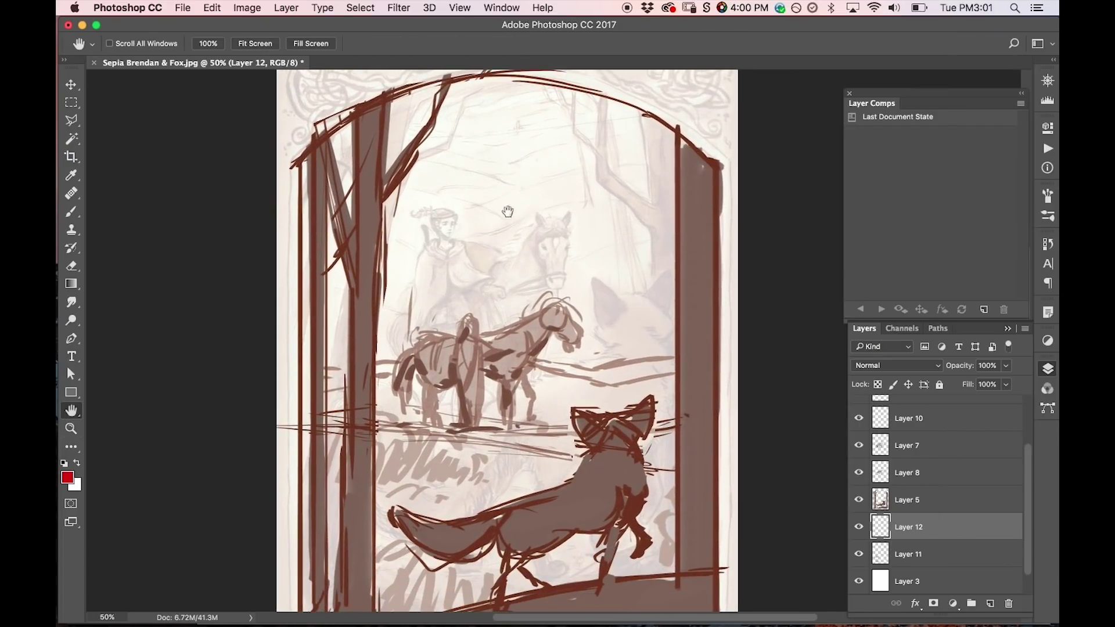
key(z)
alt+click(581, 243)
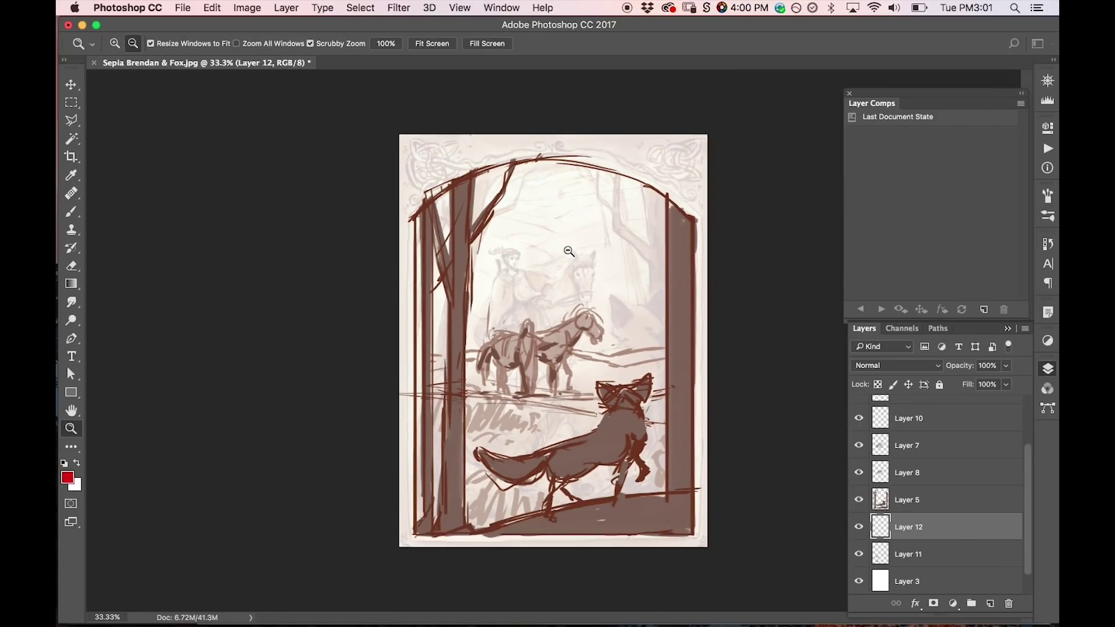
alt+click(584, 262)
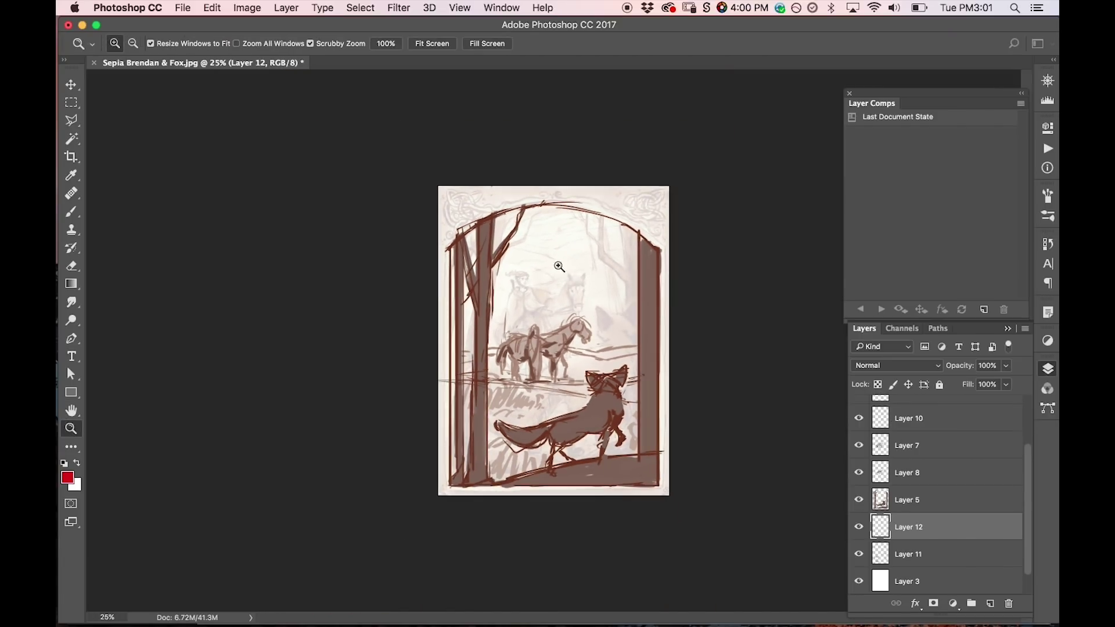
click(585, 241)
click(585, 241)
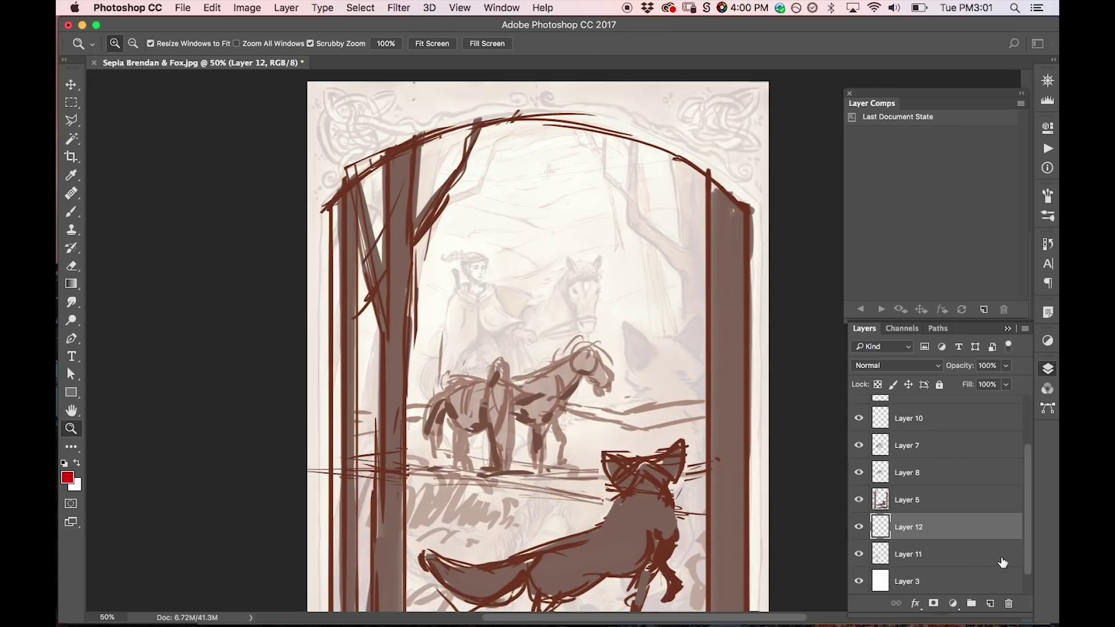
Check the contents of Layers 12 and 11 by hiding and showing each, and make Layer 11 active.
click(860, 528)
click(860, 528)
click(860, 555)
click(859, 555)
click(914, 554)
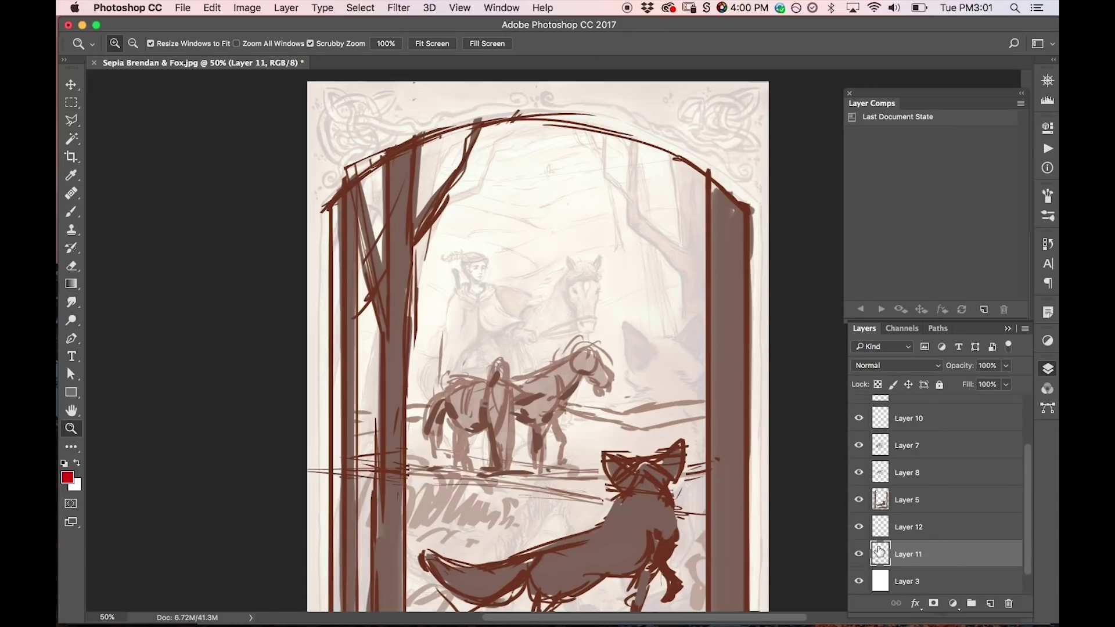
Sample the light brown of the background ground line and paint a thin forked tree beside the right-hand trunk on Layer 11.
key(b)
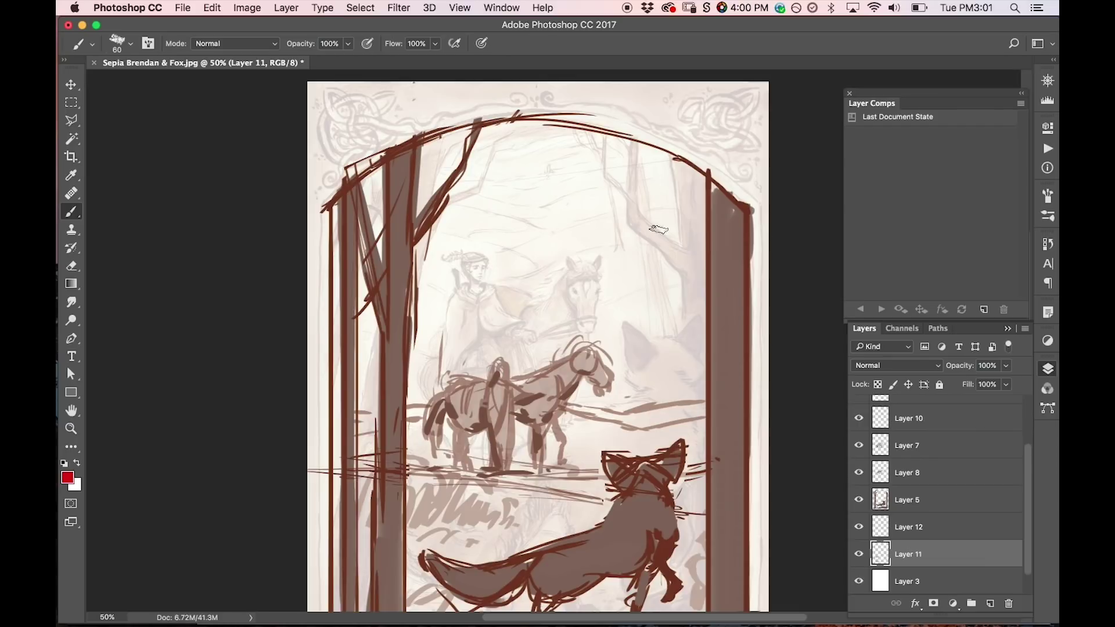
drag(682, 419, 687, 397)
key(super+z)
key(i)
click(690, 397)
key(b)
drag(681, 423, 679, 331)
mouse_move(689, 402)
mouse_down()
mouse_move(684, 318)
mouse_move(680, 344)
mouse_up()
click(653, 321)
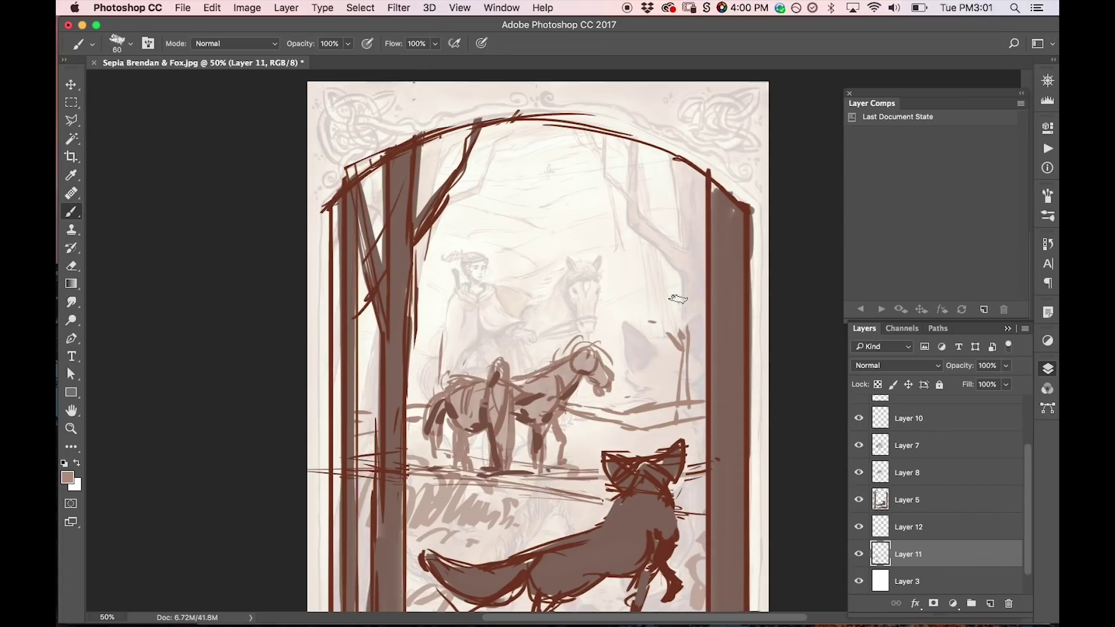
Add foliage to the thin background tree, a smaller branched tree beside it and small branches next to the large left-hand trunk.
mouse_move(673, 273)
mouse_down()
mouse_move(678, 324)
mouse_move(654, 296)
mouse_move(639, 300)
mouse_move(674, 279)
mouse_up()
mouse_move(656, 255)
mouse_down()
mouse_move(692, 257)
mouse_move(703, 285)
mouse_move(692, 304)
mouse_up()
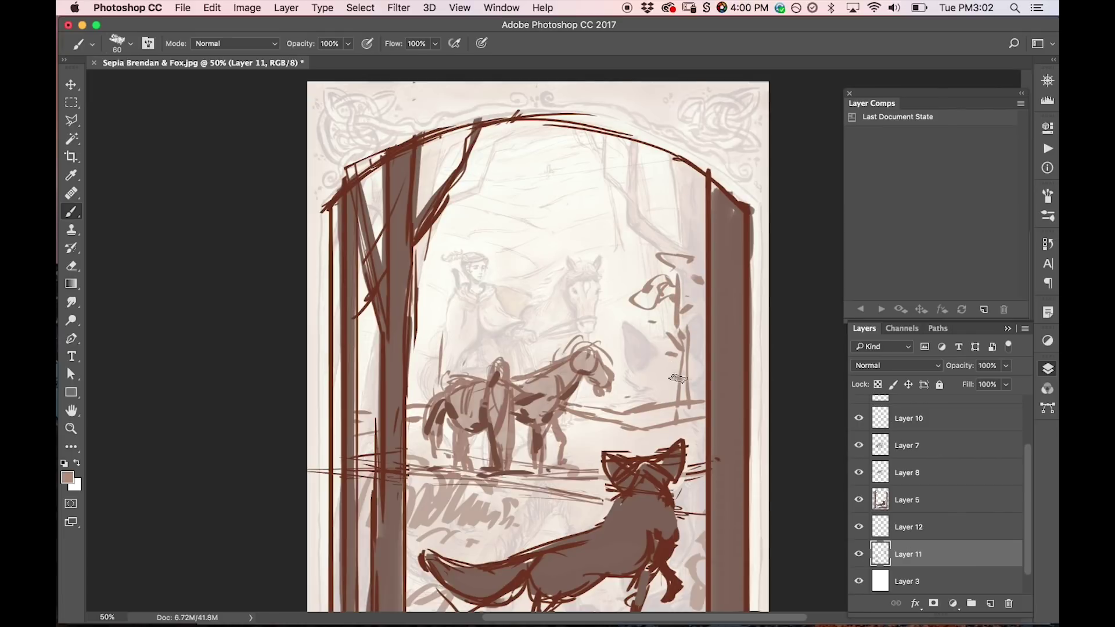
drag(659, 404, 656, 350)
drag(420, 310, 420, 318)
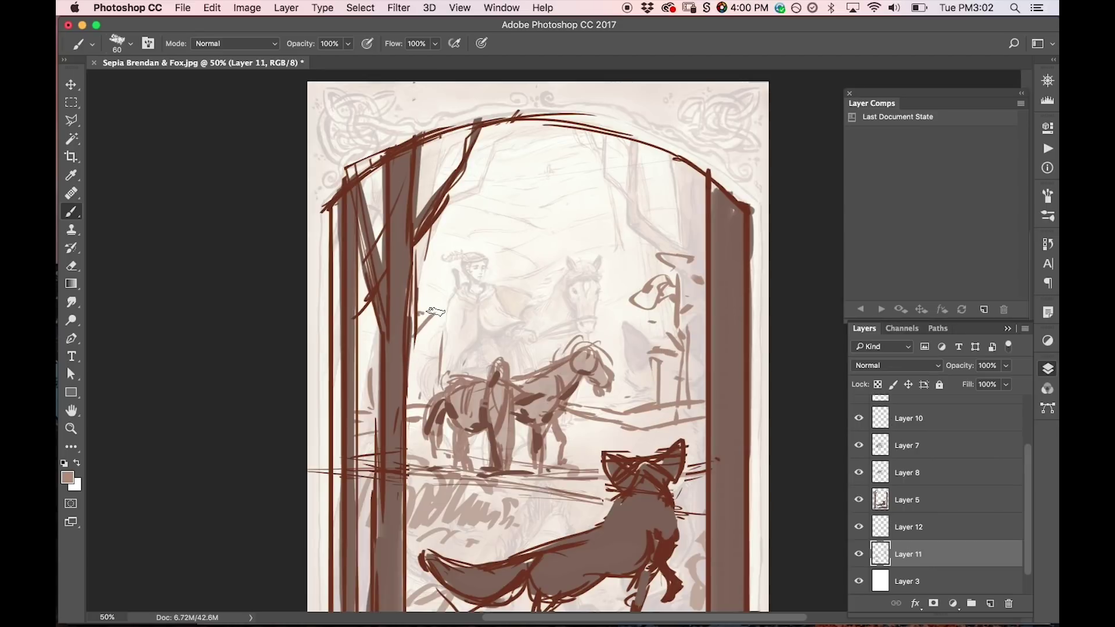
On Layer 5, sample the trunk's dark brown and paint a large branch rising from the left-hand trunk across to the arch.
super+click(396, 375)
key(i)
click(403, 373)
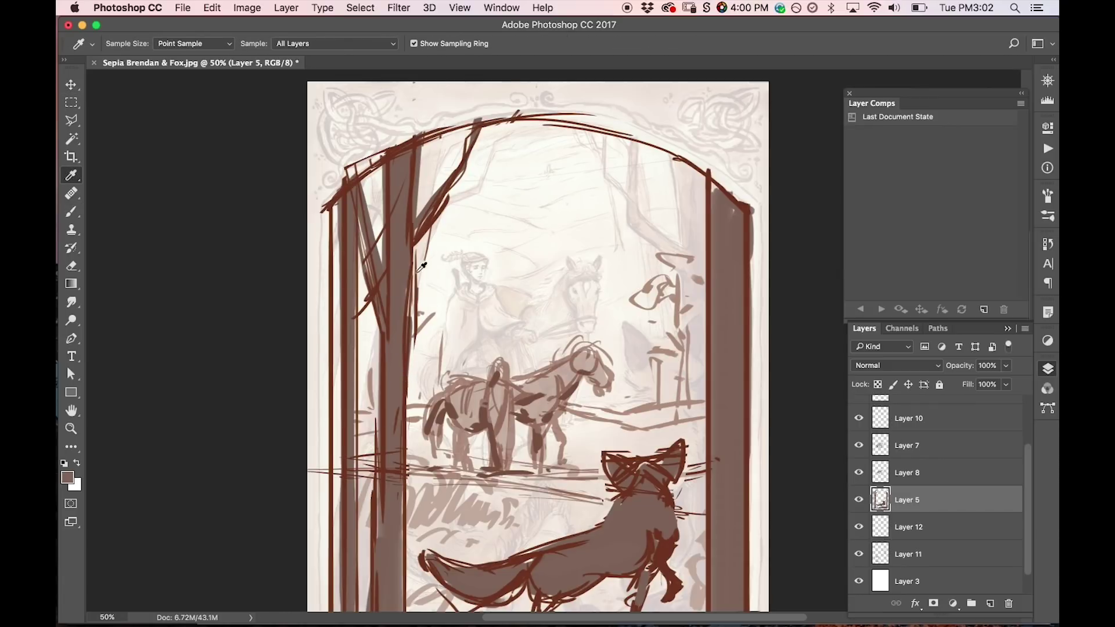
key(b)
mouse_move(409, 332)
mouse_down()
mouse_move(452, 273)
mouse_move(453, 304)
mouse_move(417, 337)
mouse_move(470, 251)
mouse_move(413, 280)
mouse_move(494, 250)
mouse_move(532, 185)
mouse_move(510, 229)
mouse_move(531, 189)
mouse_move(616, 156)
mouse_up()
drag(430, 284, 440, 280)
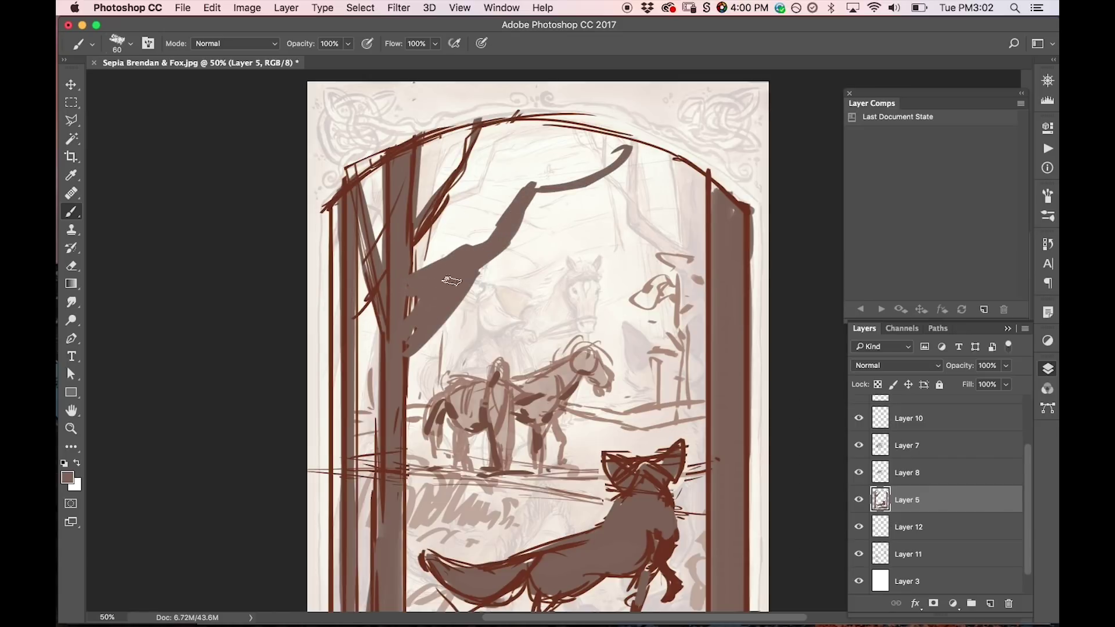
Erase the old outlined upper branch, repaint it as a solid shape, thicken the large branch and add a thin side branch.
key(e)
drag(424, 204, 482, 129)
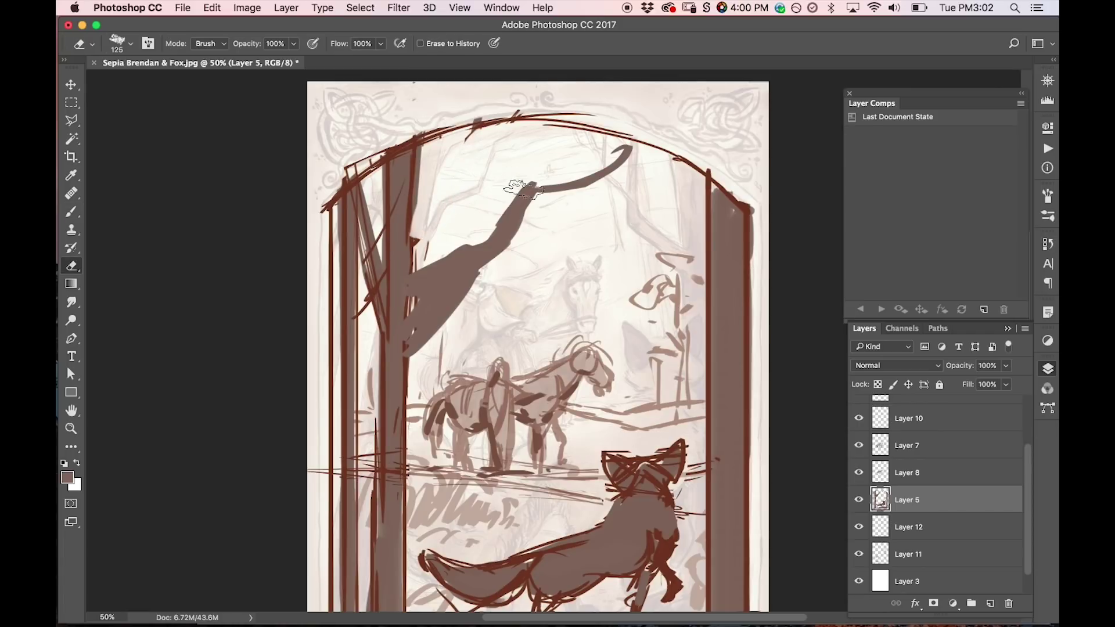
key(b)
mouse_move(524, 230)
mouse_down()
mouse_move(566, 225)
mouse_move(620, 242)
mouse_up()
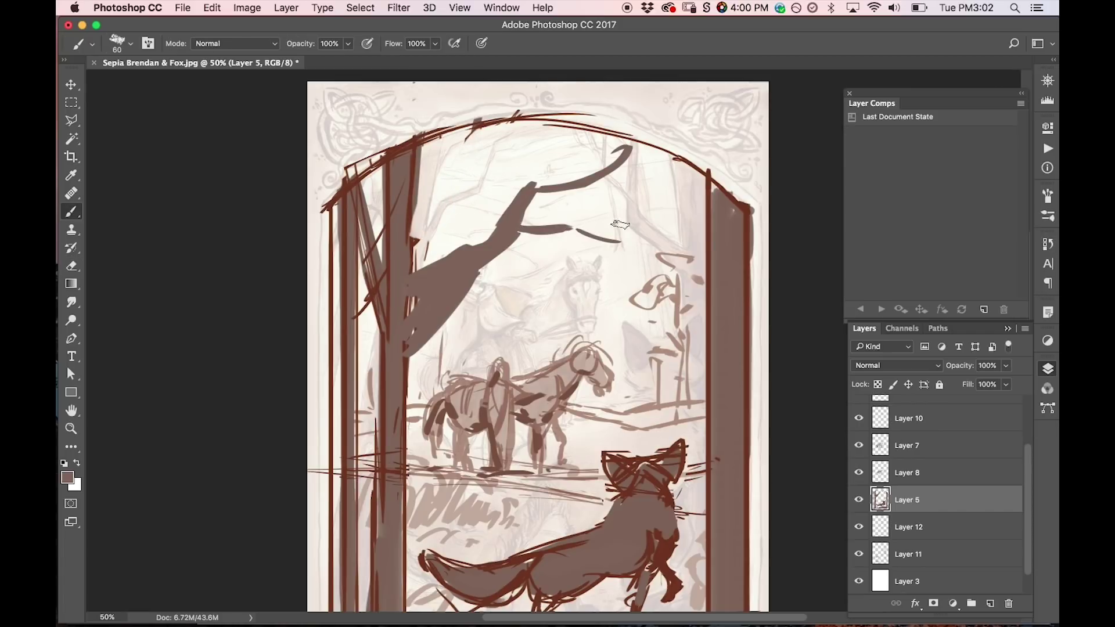
mouse_move(441, 290)
mouse_down()
mouse_move(511, 202)
mouse_move(503, 188)
mouse_move(636, 147)
mouse_up()
mouse_move(410, 197)
mouse_down()
mouse_move(482, 123)
mouse_move(413, 233)
mouse_move(415, 259)
mouse_up()
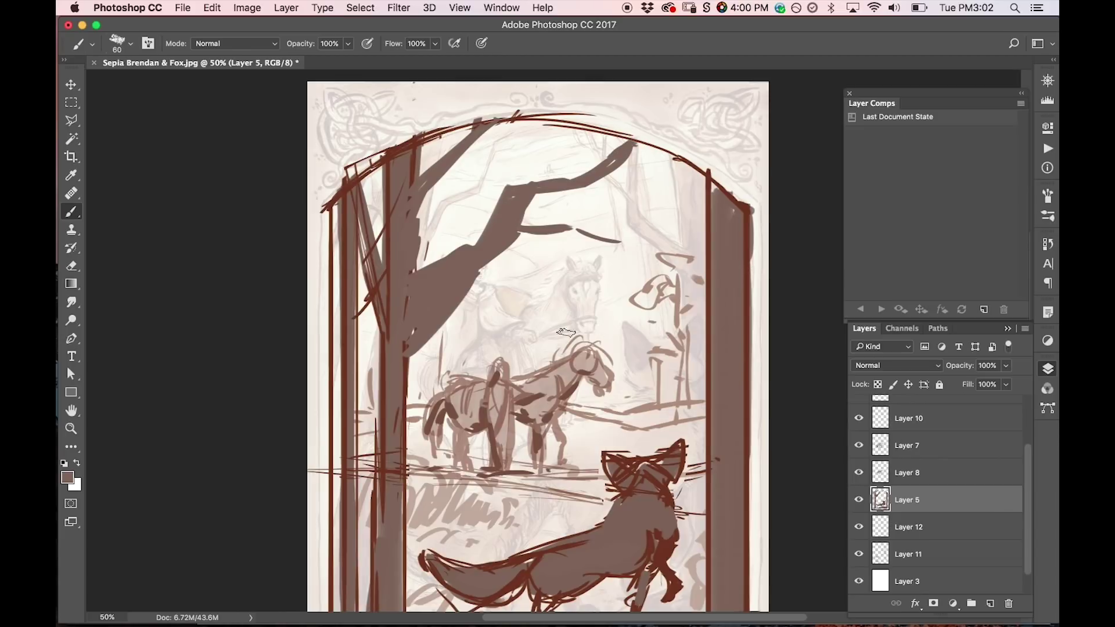
Check the contents of the figure and horse layers by hiding and showing them, and merge Layer 7 with Layer 8.
key(z)
drag(566, 333, 614, 309)
alt+click(614, 309)
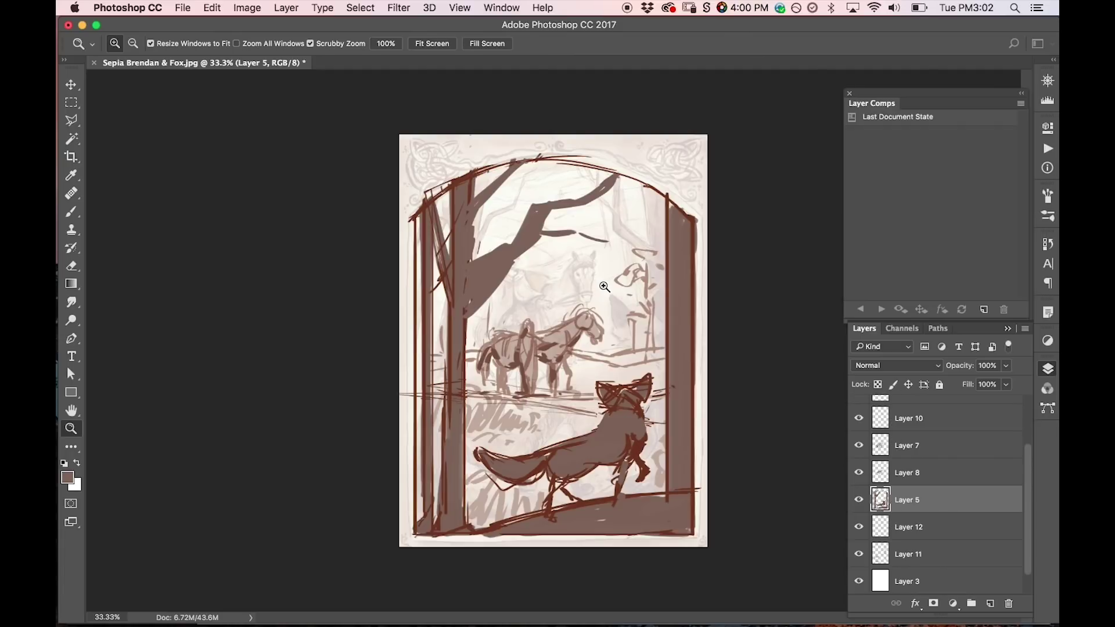
click(581, 402)
scroll(1031, 470, down, 1)
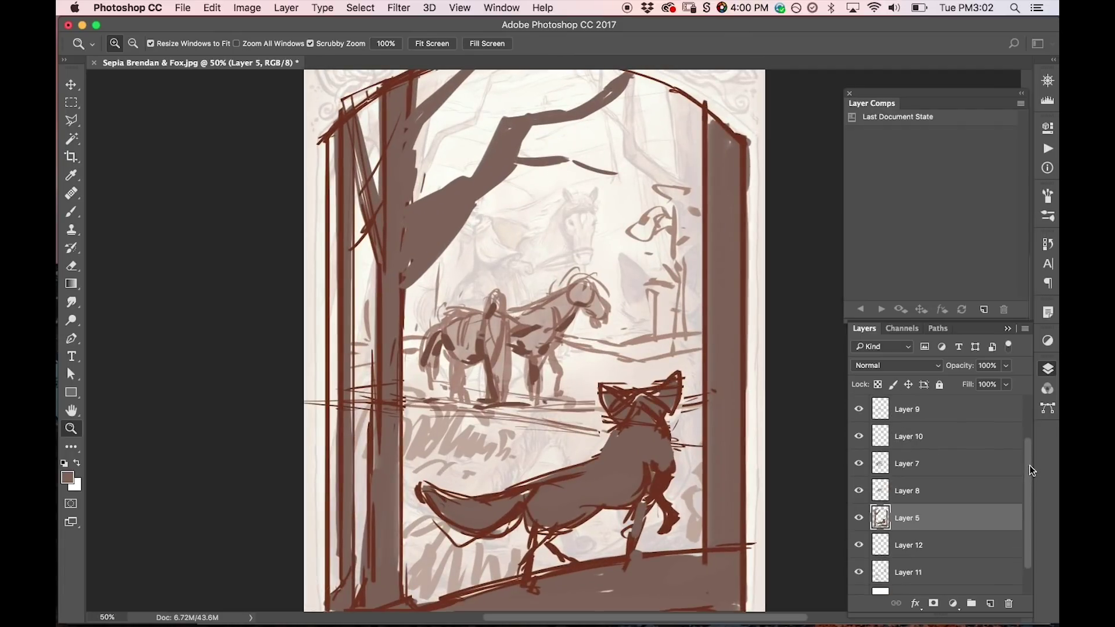
click(860, 464)
click(861, 465)
click(860, 437)
click(860, 437)
click(913, 444)
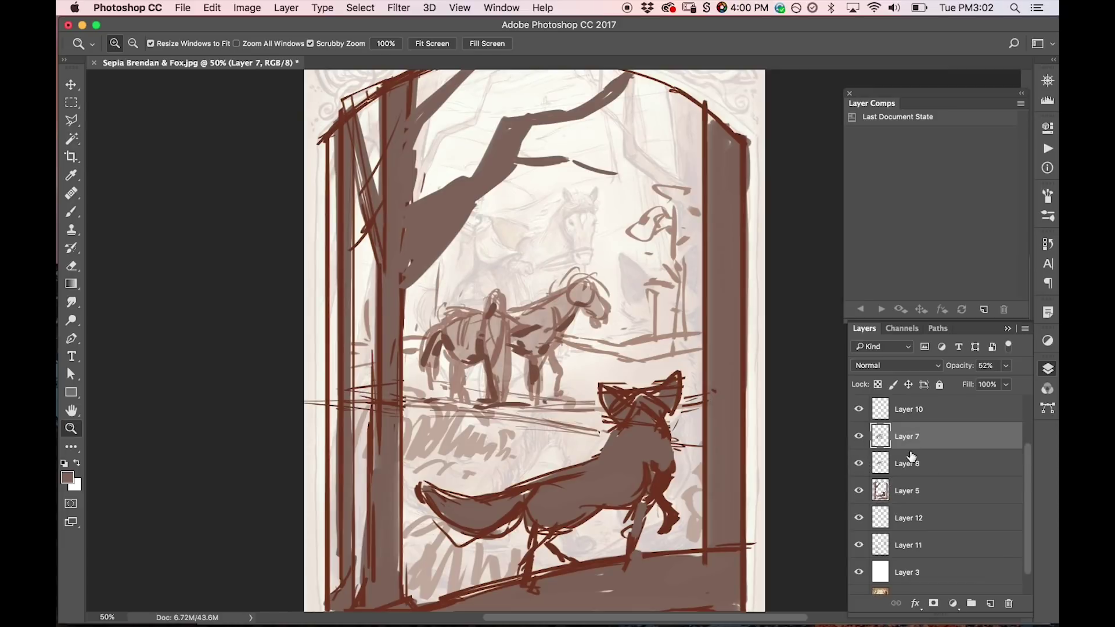
shift+click(916, 461)
key(super+e)
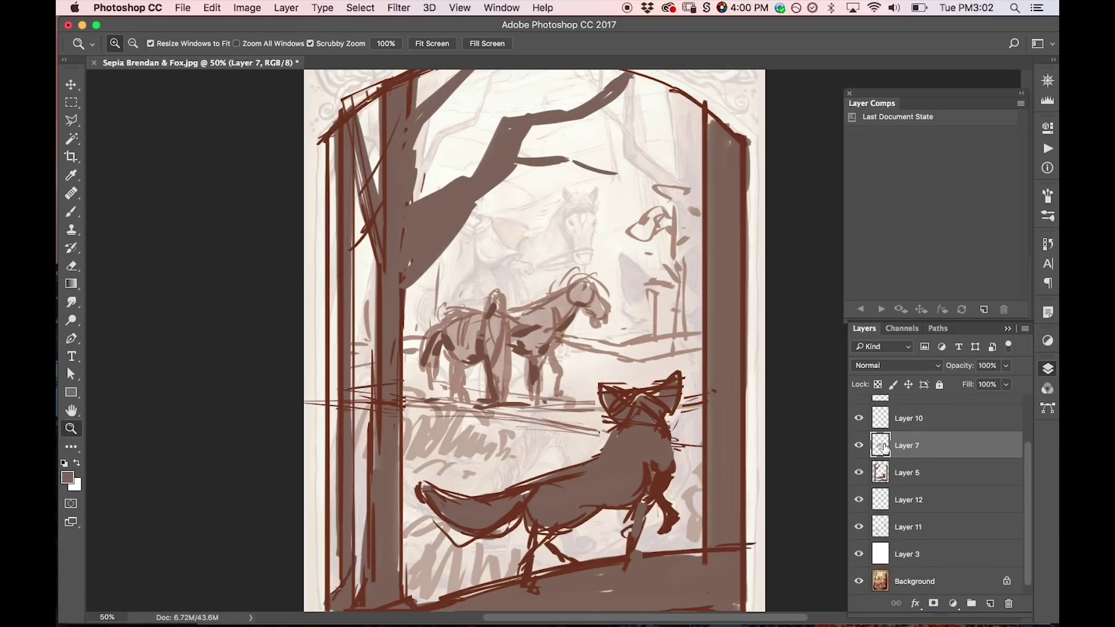
Check Layers 10 and 9, move Layer 9 below Layer 10 and merge it with Layer 7.
click(859, 420)
scroll(1014, 476, up, 1)
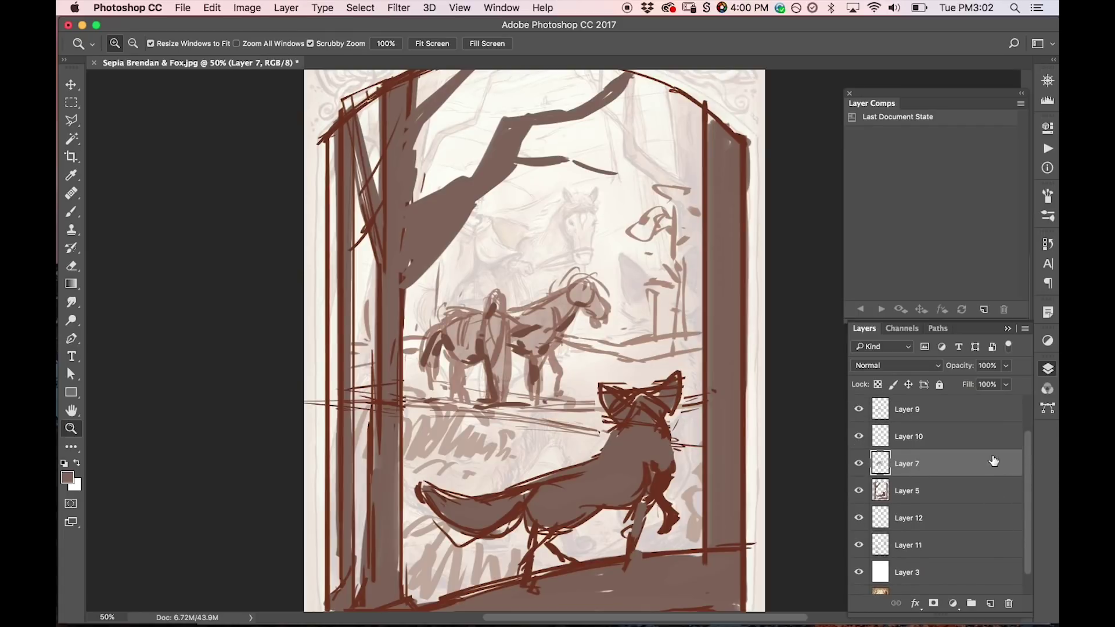
click(859, 410)
click(858, 410)
drag(883, 411, 878, 448)
shift+click(910, 468)
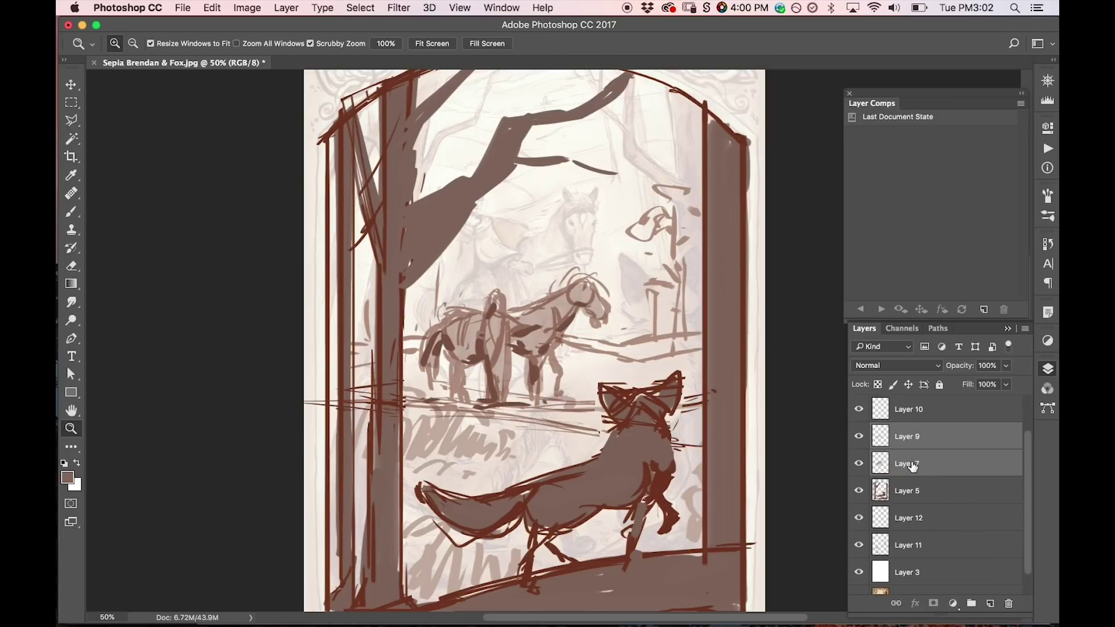
key(super+e)
click(858, 446)
click(858, 446)
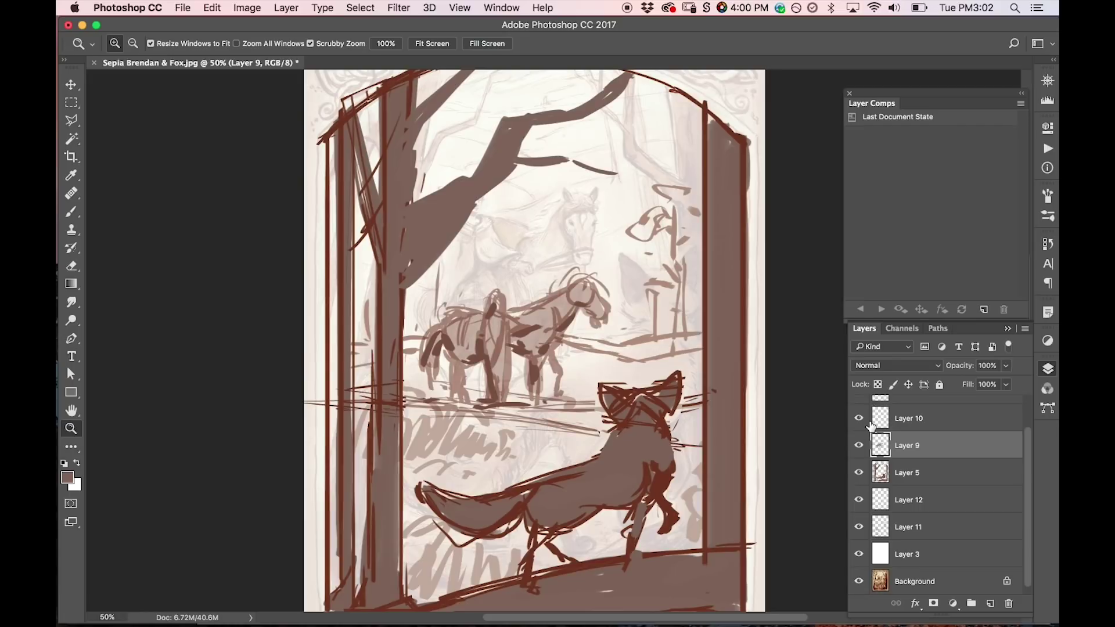
Try moving the figure and horse toward the large left-hand trunk and judge the composition at small size.
key(v)
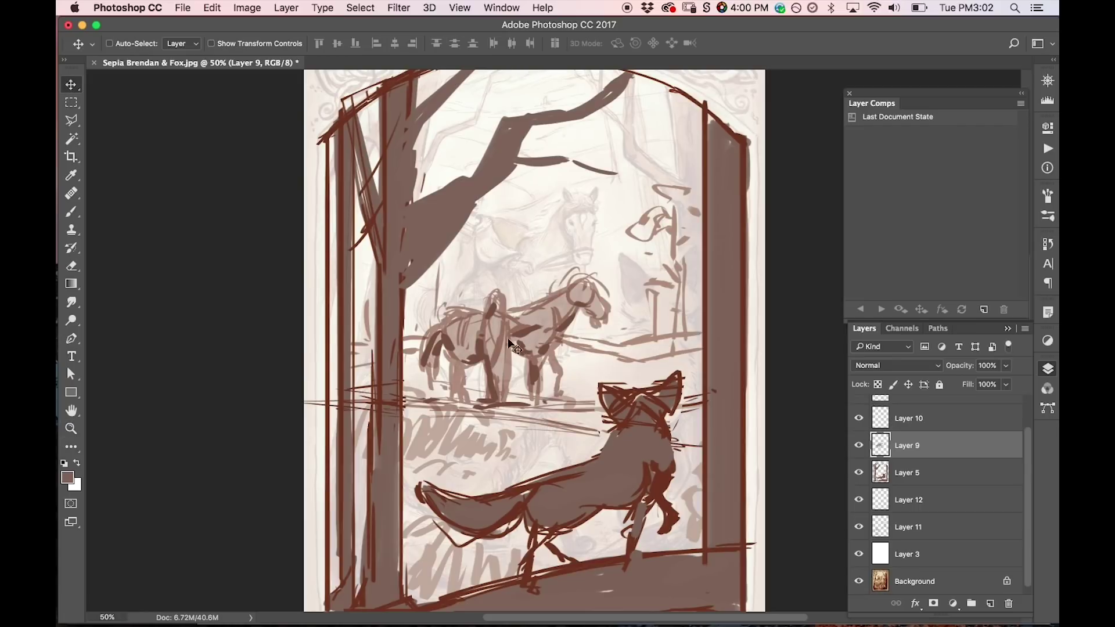
drag(504, 367, 448, 363)
key(z)
alt+click(543, 388)
alt+click(543, 387)
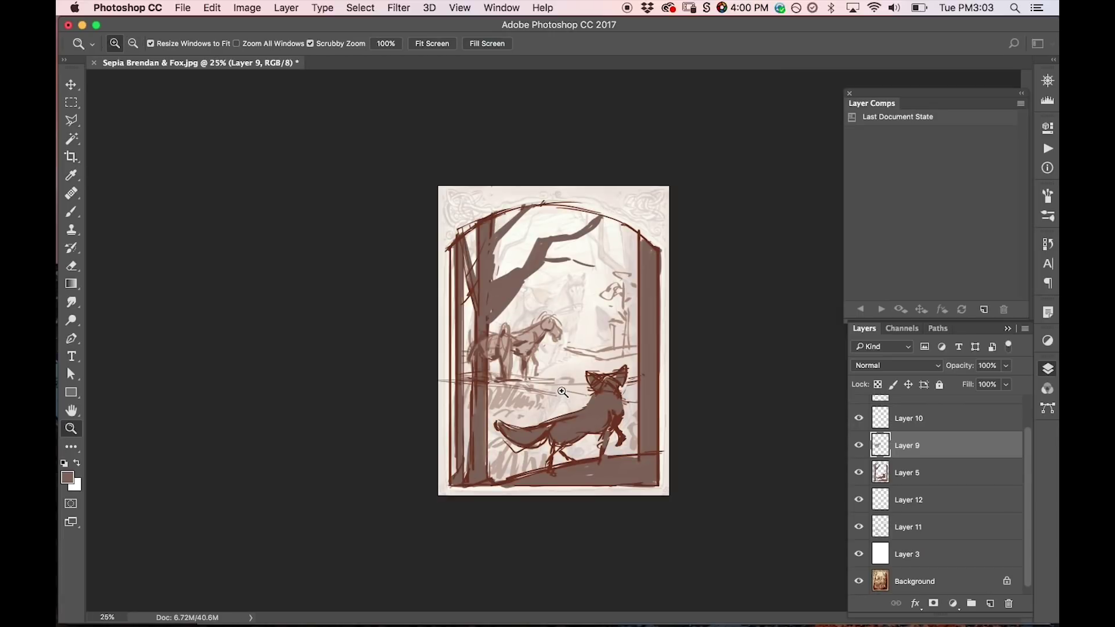
key(super+z)
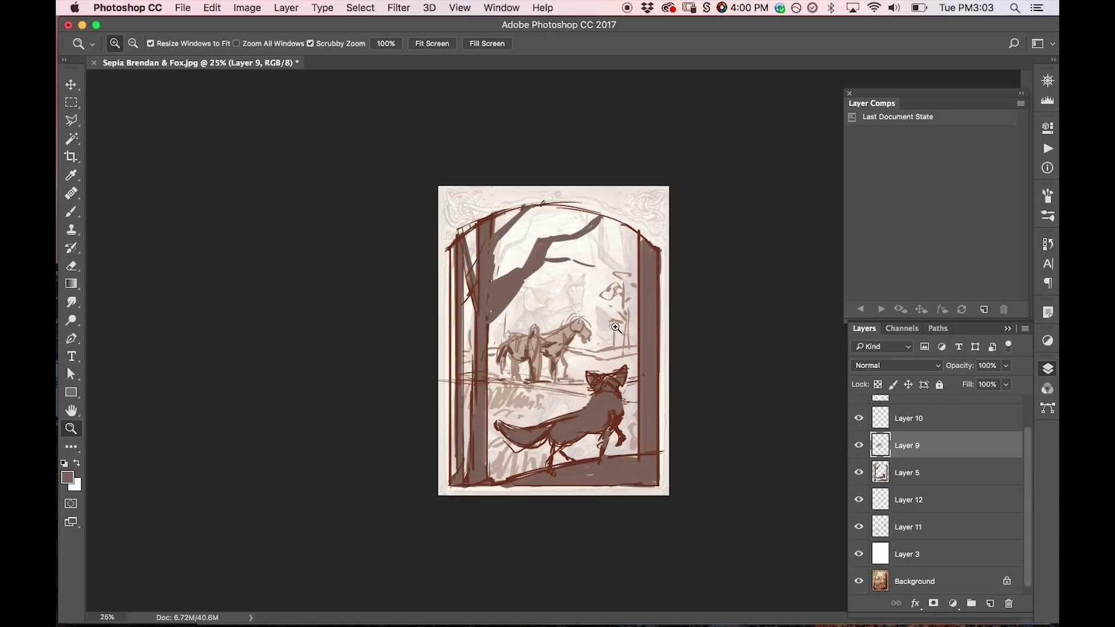
On Layer 5, erase along the upper edge of the large branch and around its fork to slim and shape it.
click(611, 405)
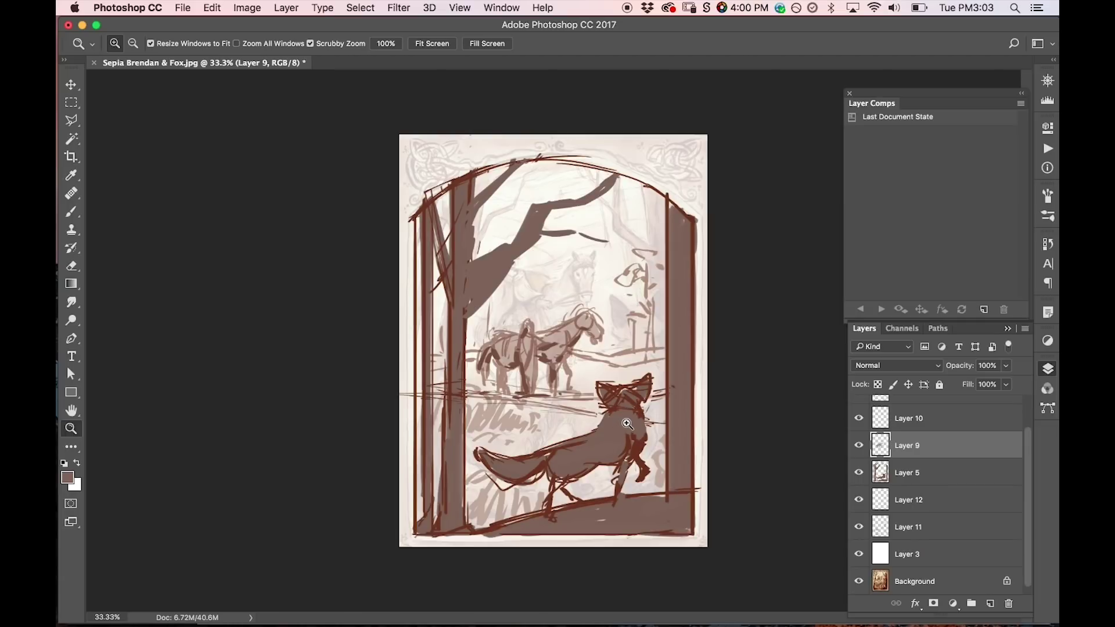
click(859, 473)
click(859, 473)
click(906, 473)
key(c)
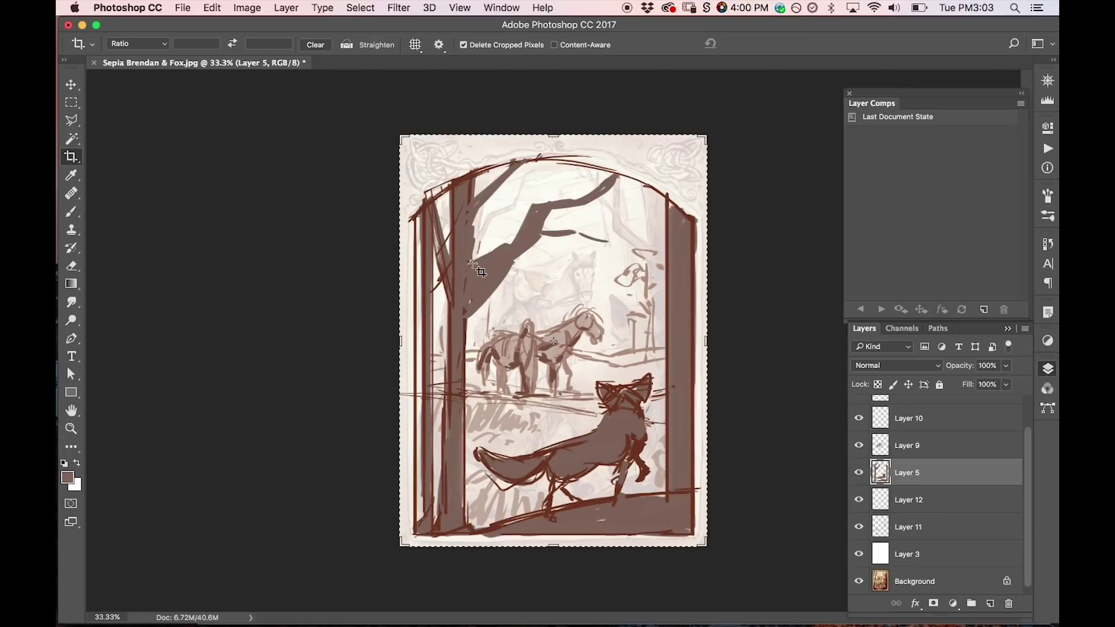
key(e)
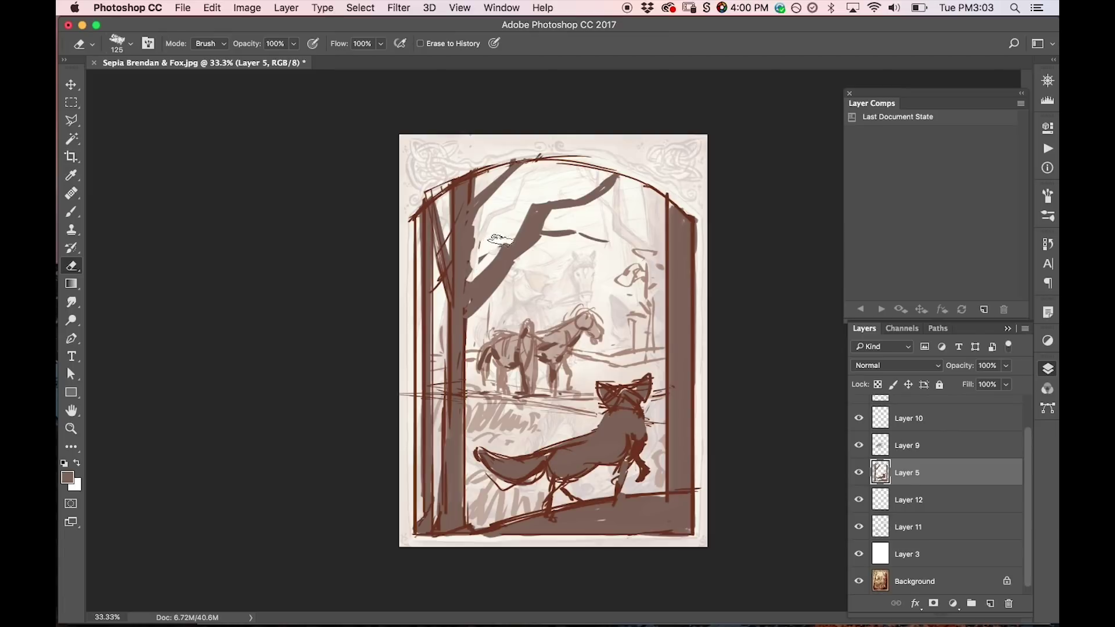
mouse_move(502, 241)
mouse_down()
mouse_move(521, 213)
mouse_move(595, 209)
mouse_up()
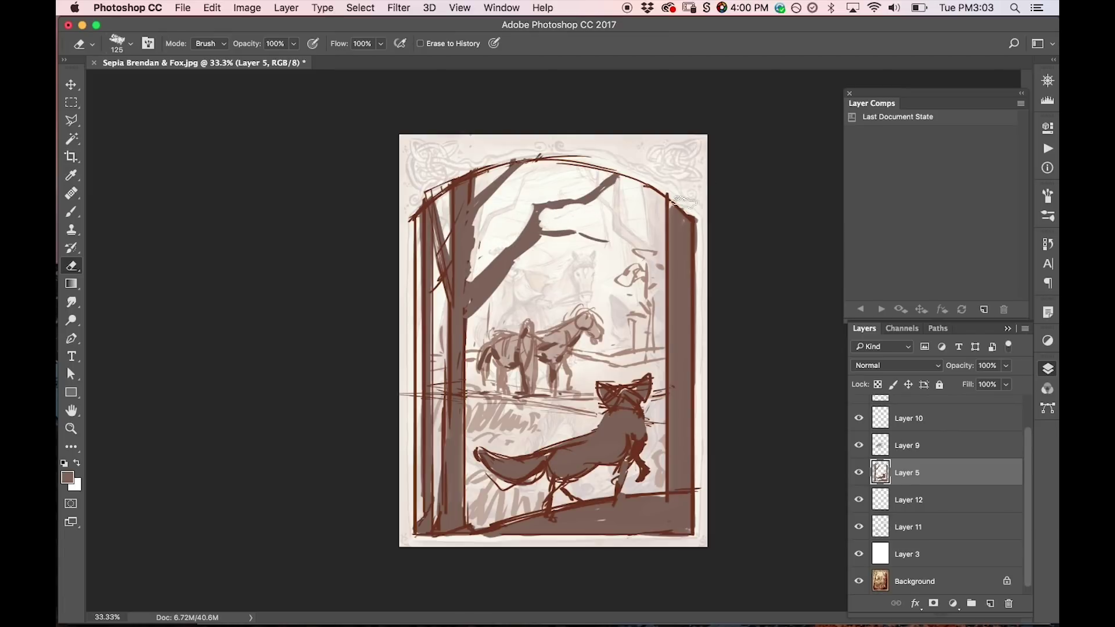
key(b)
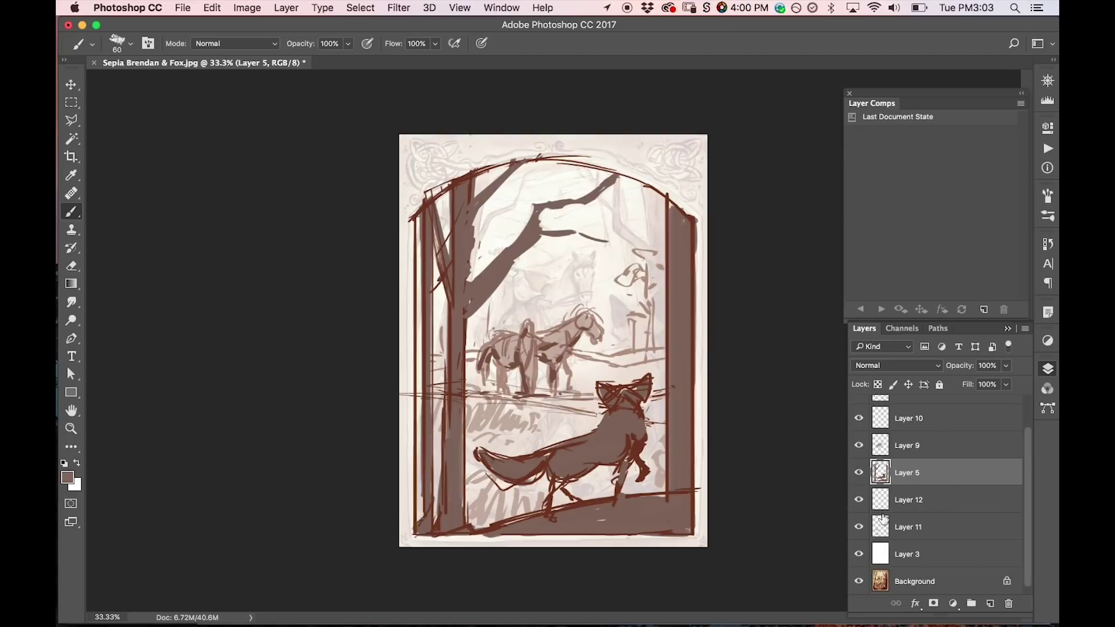
Delete Layer 12 and check the contents of the remaining sketch layers by hiding and showing them.
click(860, 529)
click(859, 528)
drag(909, 500, 1009, 606)
click(859, 473)
click(859, 474)
click(859, 447)
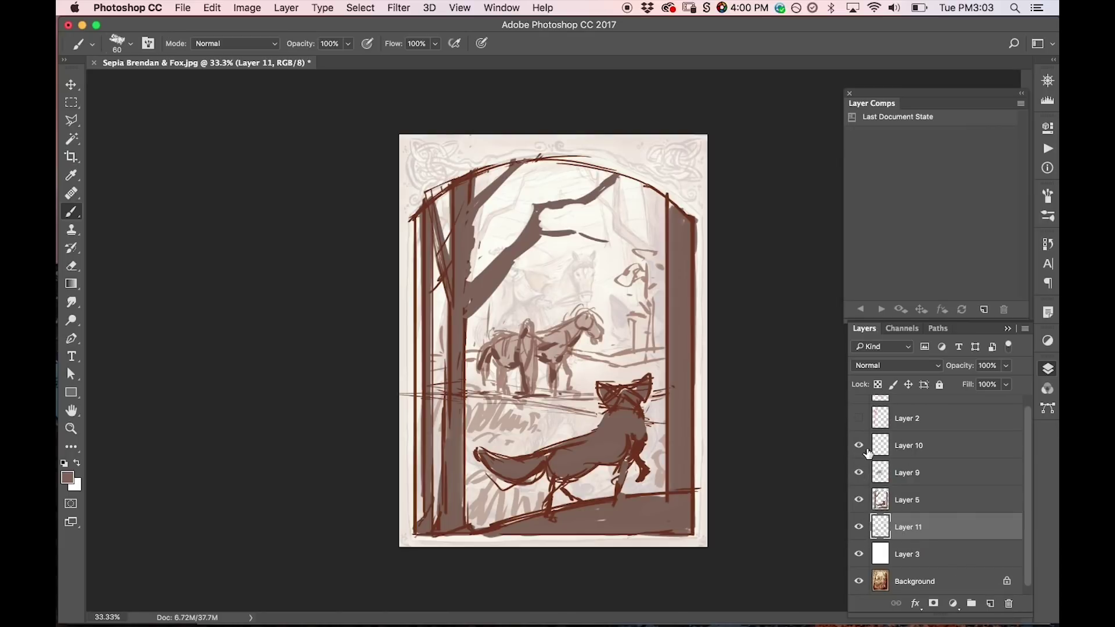
Merge Layers 10, 9, 5 and 11 into a single sketch layer and check its content by hiding and showing it.
click(931, 457)
shift+click(921, 530)
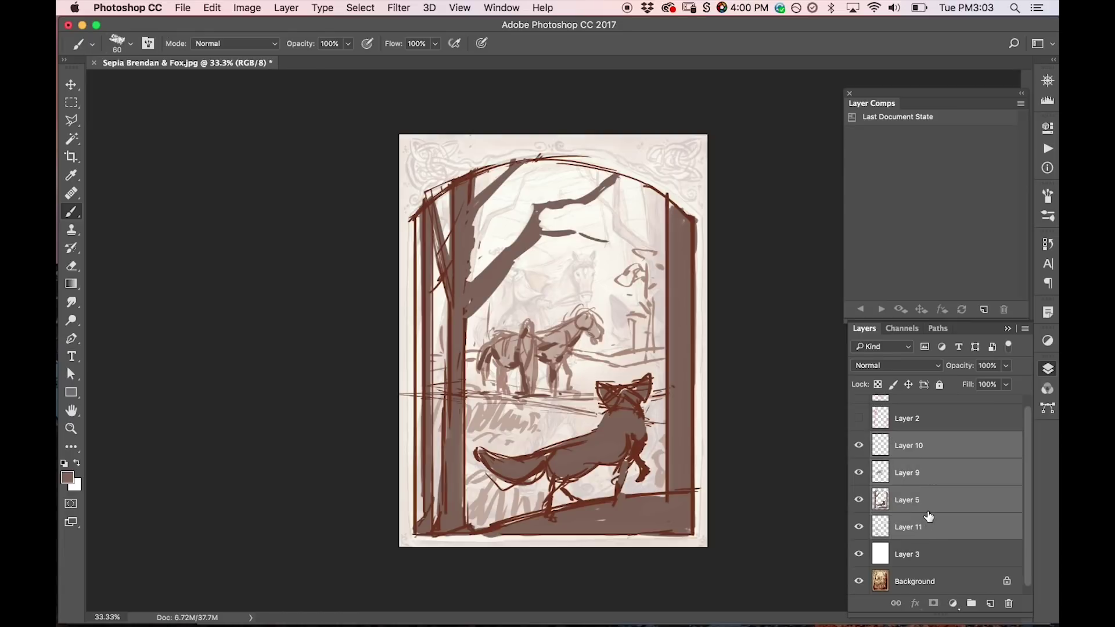
key(super+e)
click(860, 463)
click(859, 464)
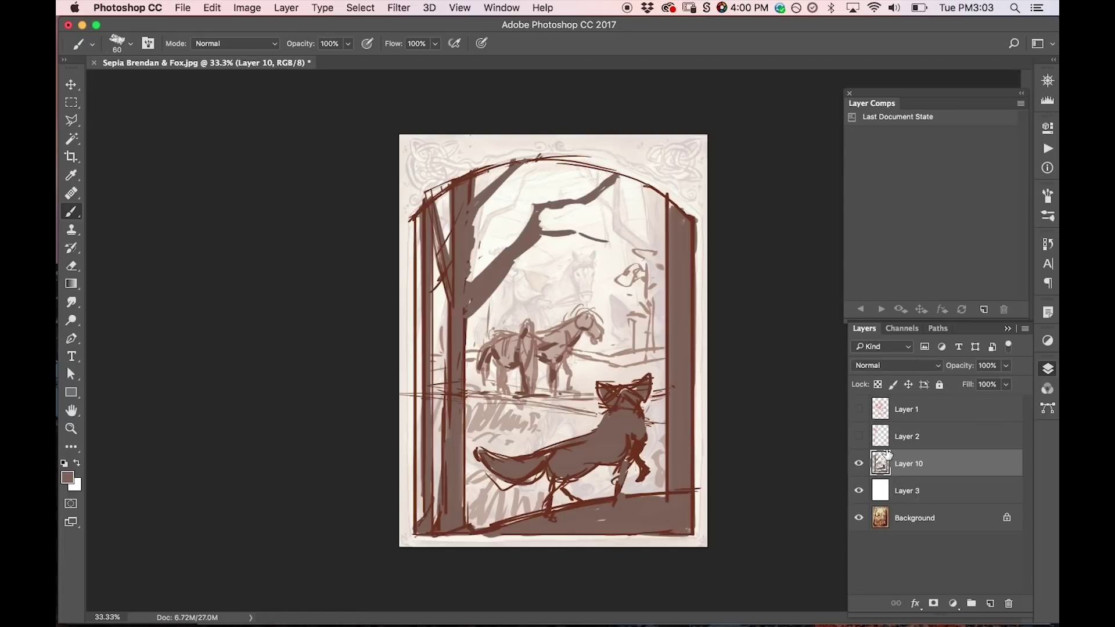
Hide Layers 3 and 10 to reveal the original illustration, and add a new layer directly above the Background.
click(860, 491)
click(859, 464)
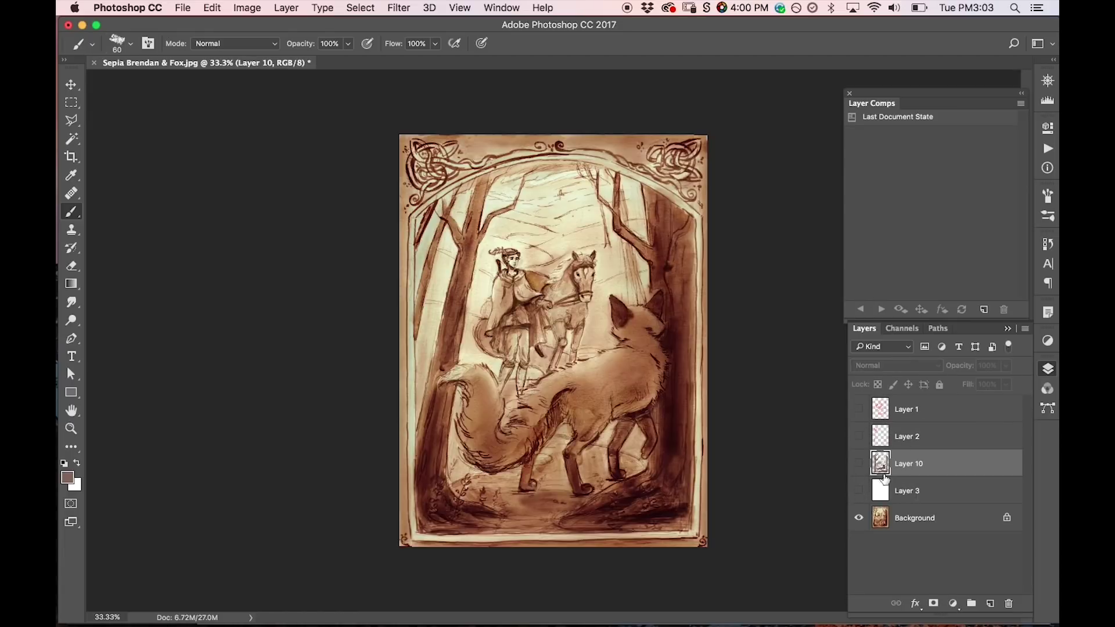
click(916, 521)
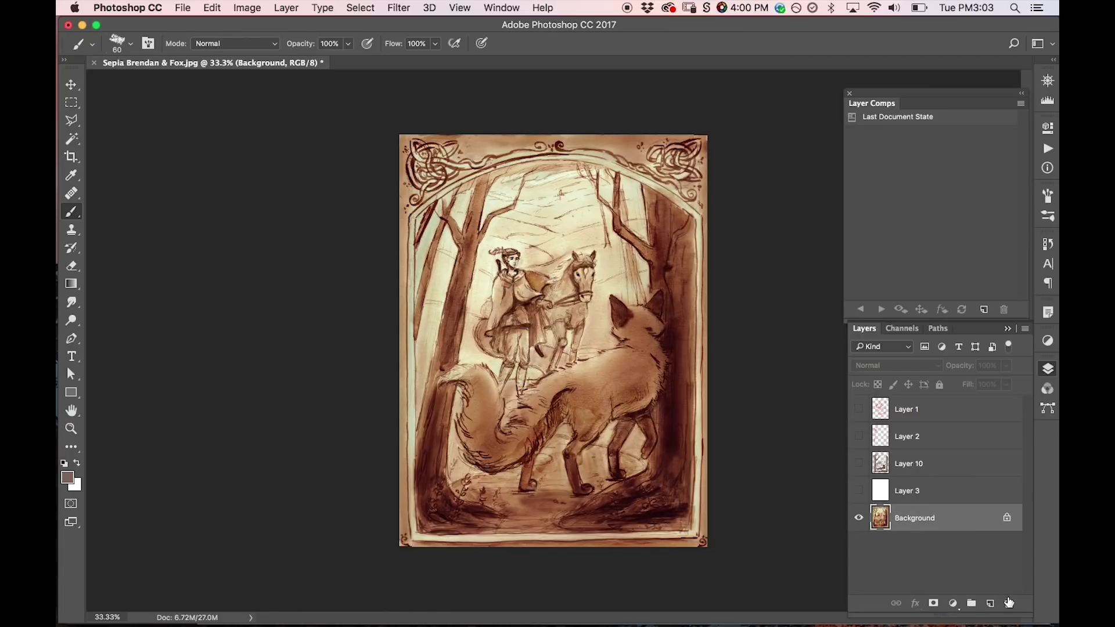
click(991, 604)
Set the foreground colour to bright red and circle the two upper corner knots and the dark ground areas in the lower corners.
click(70, 481)
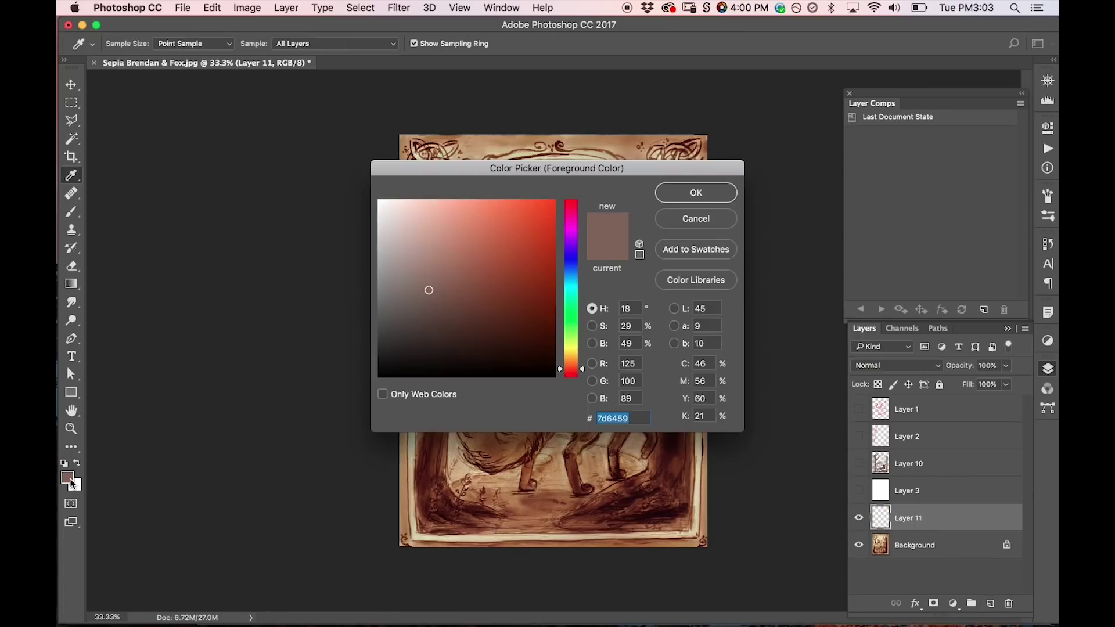
click(572, 205)
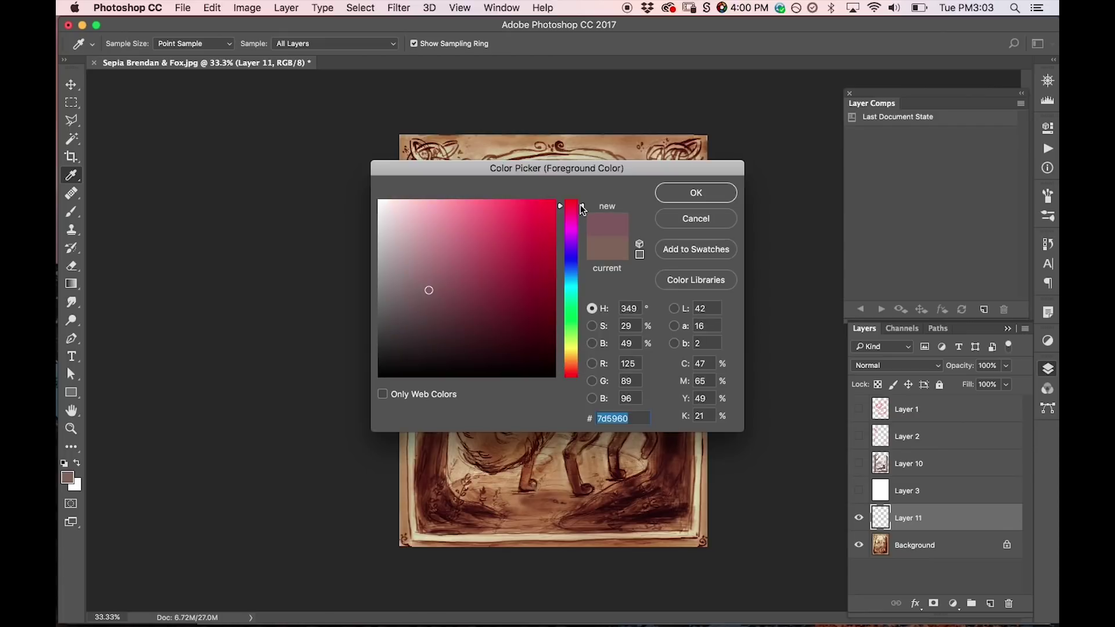
click(554, 201)
click(696, 193)
key(b)
drag(653, 154, 668, 140)
mouse_move(425, 142)
mouse_down()
mouse_move(409, 181)
mouse_move(452, 148)
mouse_up()
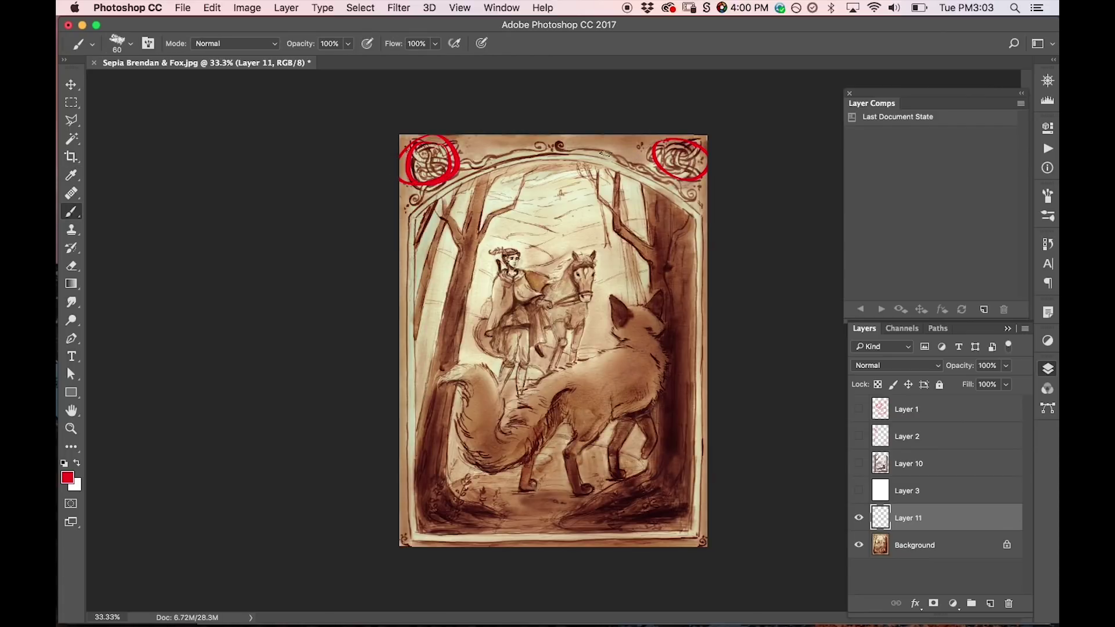
mouse_move(423, 500)
mouse_down()
mouse_move(461, 483)
mouse_move(493, 534)
mouse_up()
mouse_move(656, 478)
mouse_down()
mouse_move(620, 480)
mouse_move(691, 480)
mouse_move(659, 478)
mouse_up()
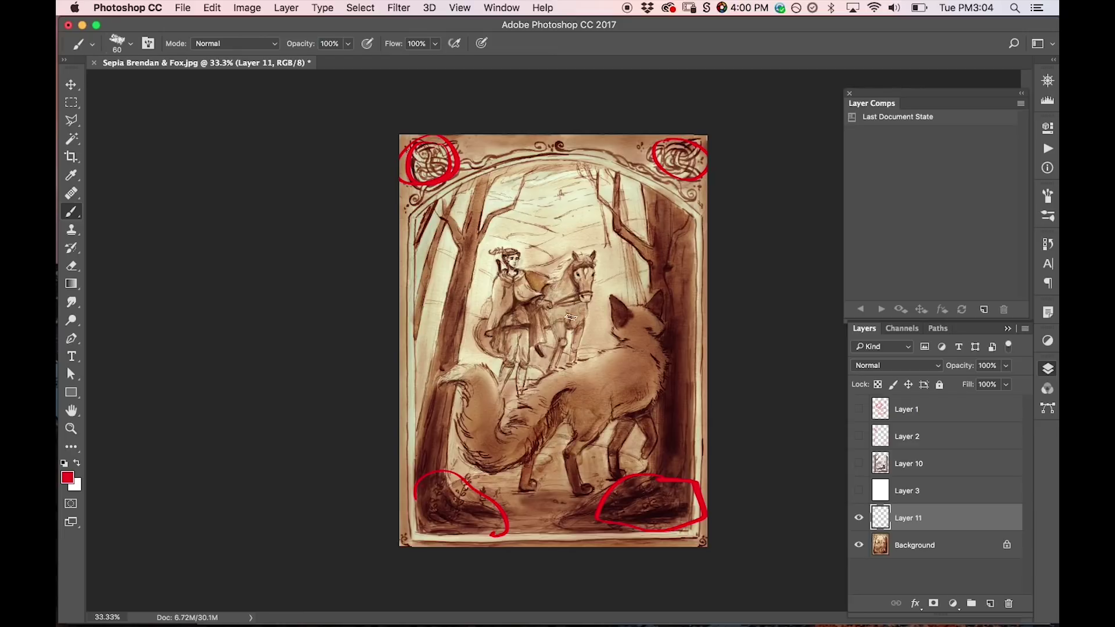
Clear all the red marks from Layer 11, remove the selection and show Layers 10 and 3 again.
key(super+a)
key(BackSpace)
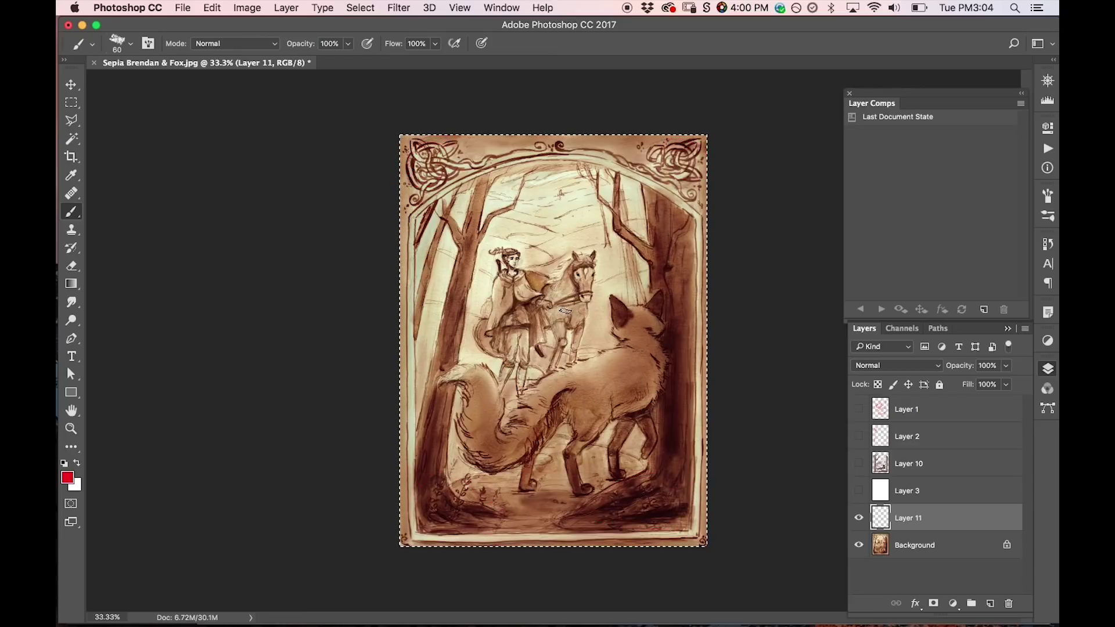
drag(859, 463, 859, 491)
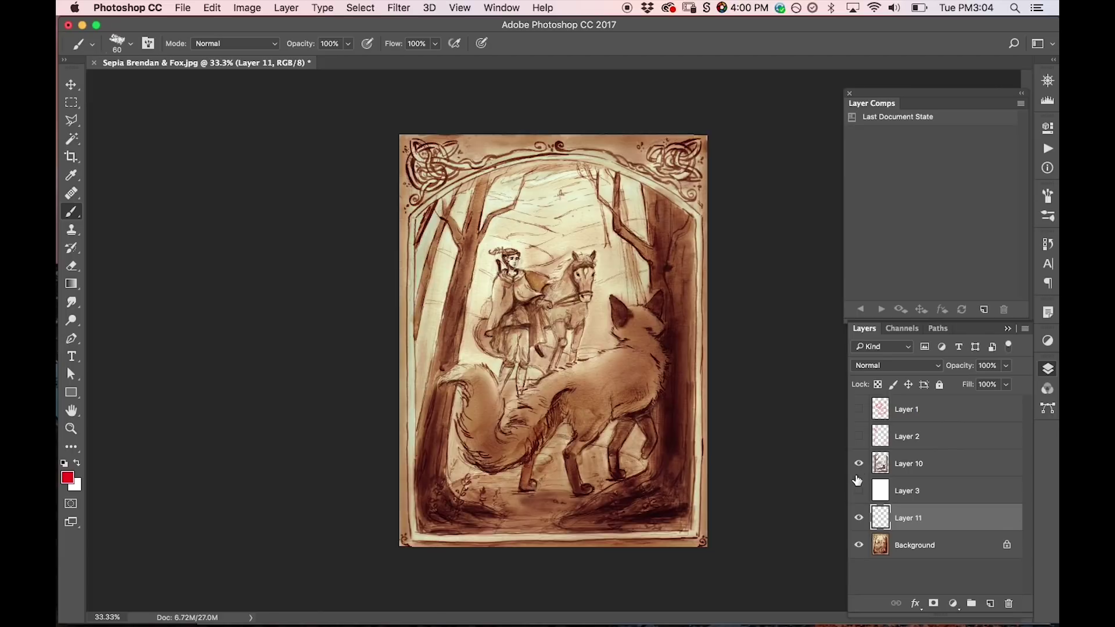
key(super+d)
Add a new layer above Layer 10, sample the dark red-brown outline colour and set the brush size to 20 for the branch.
click(927, 464)
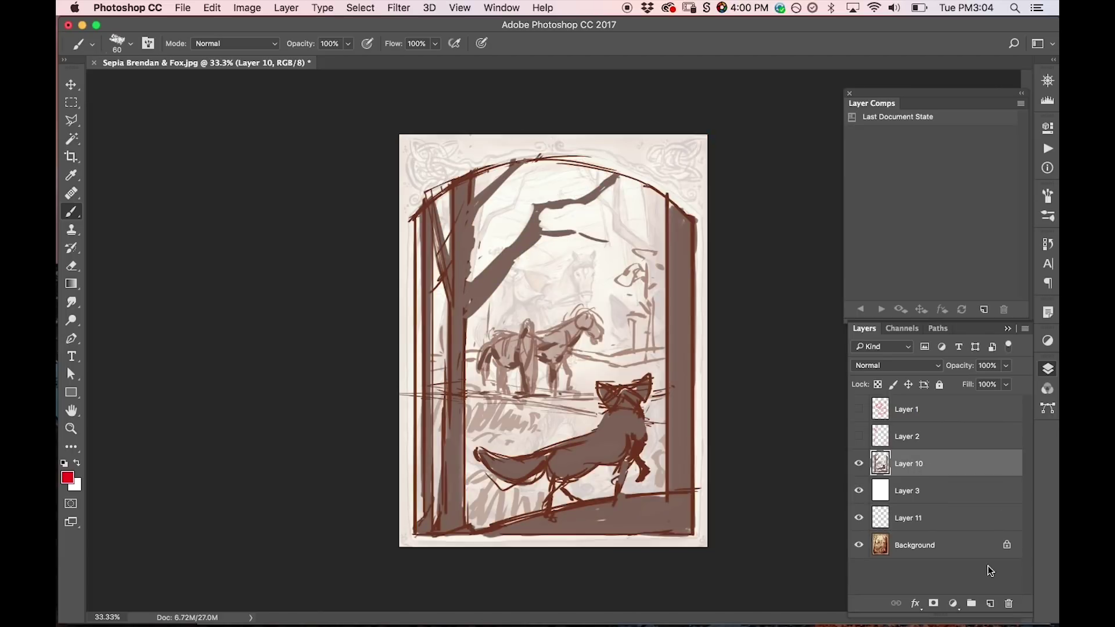
click(991, 605)
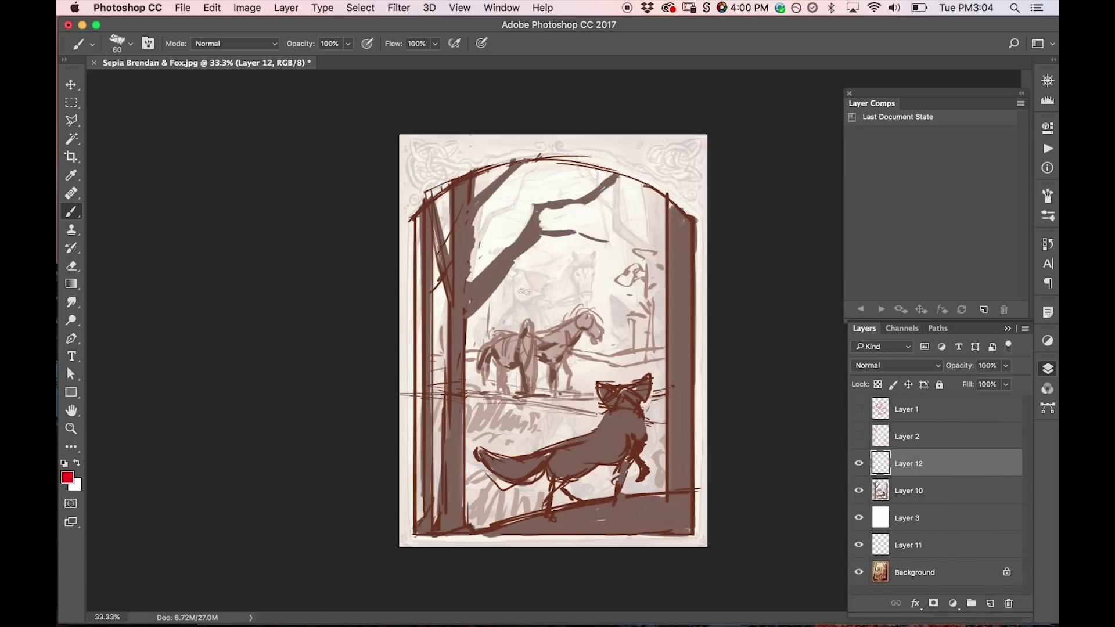
key(z)
click(550, 261)
click(575, 215)
click(579, 231)
mouse_move(567, 274)
mouse_down()
mouse_move(511, 244)
mouse_move(468, 195)
mouse_up()
key(b)
key(alt)
click(312, 275)
alt+click(146, 469)
key(bracketleft)
key(bracketleft)
key(bracketleft)
key(bracketright)
Outline the lower part of the large branch and its thin side branch on Layer 12, and draw a small bent twig hanging from it.
drag(148, 358, 268, 254)
mouse_move(145, 470)
mouse_down()
mouse_move(239, 356)
mouse_move(364, 231)
mouse_up()
drag(258, 354, 363, 230)
mouse_move(279, 308)
mouse_down()
mouse_move(373, 215)
mouse_move(405, 213)
mouse_move(347, 224)
mouse_move(464, 206)
mouse_up()
mouse_move(361, 204)
mouse_down()
mouse_move(479, 204)
mouse_move(543, 233)
mouse_up()
drag(486, 209, 572, 242)
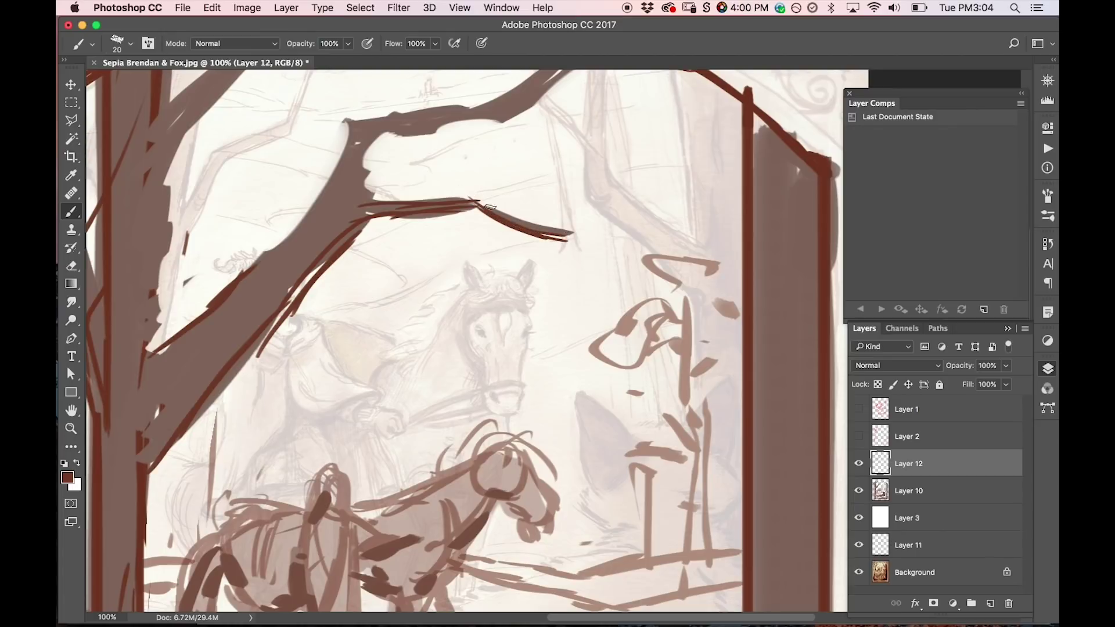
mouse_move(491, 218)
mouse_down()
mouse_move(490, 240)
mouse_move(546, 266)
mouse_up()
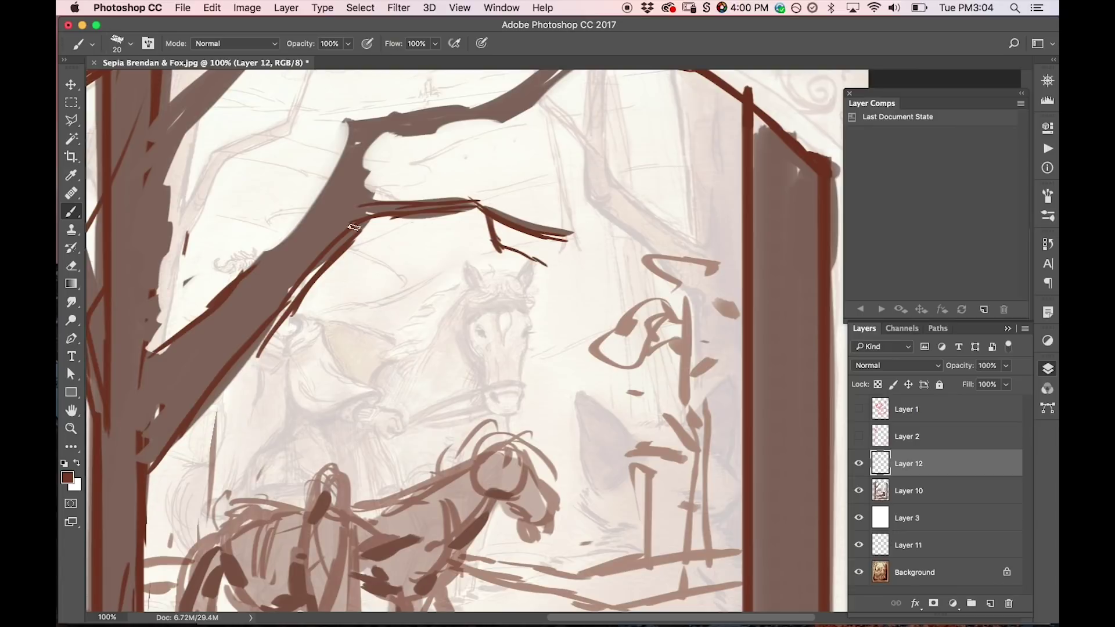
Add bark strokes along the lower part of the large branch on Layer 12.
drag(213, 370, 295, 236)
drag(248, 339, 316, 222)
drag(220, 309, 168, 401)
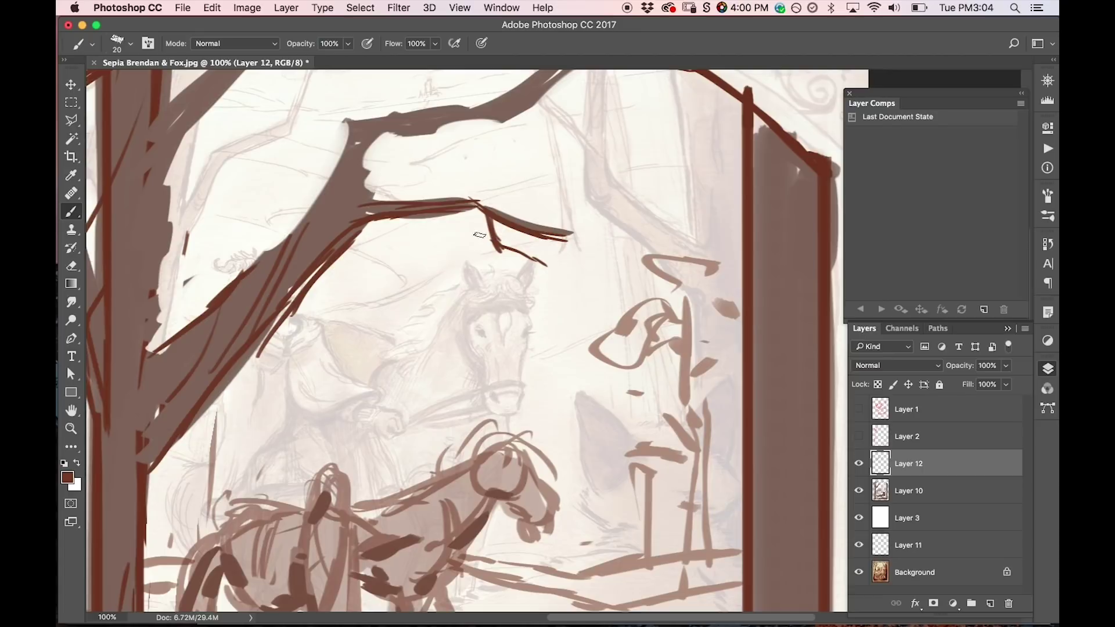
Draw leaves around the hanging twig and along the thin side branch, plus a small twig stub under the large branch.
drag(517, 252, 512, 275)
mouse_move(544, 269)
mouse_down()
mouse_move(561, 284)
mouse_move(553, 263)
mouse_move(575, 276)
mouse_move(562, 285)
mouse_move(573, 293)
mouse_move(575, 279)
mouse_move(576, 296)
mouse_move(554, 263)
mouse_move(577, 268)
mouse_move(552, 263)
mouse_move(584, 267)
mouse_up()
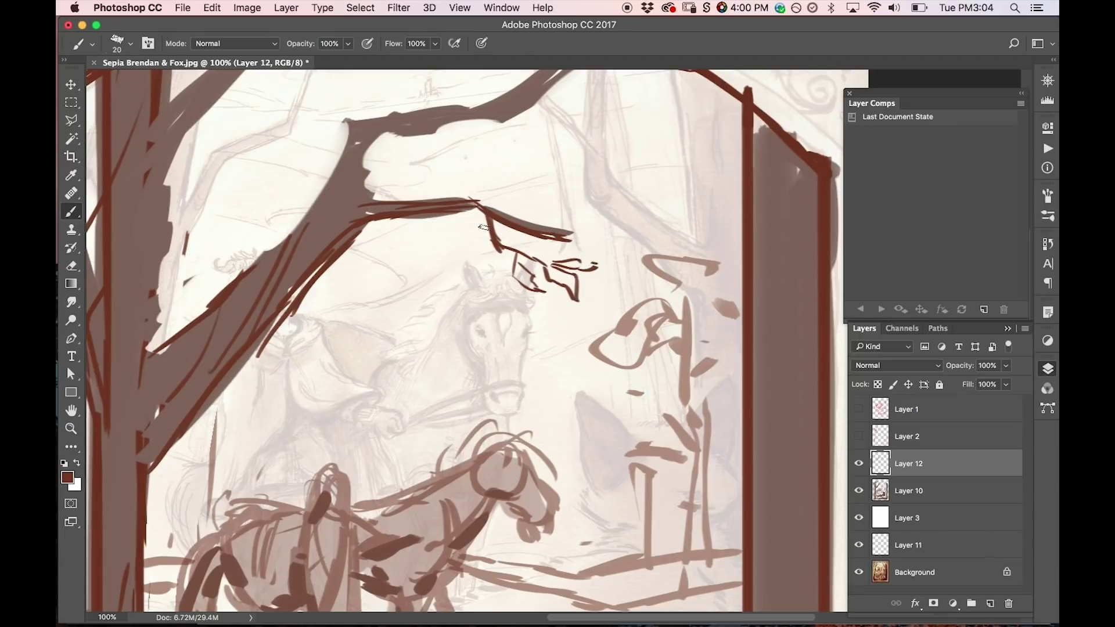
mouse_move(479, 243)
mouse_down()
mouse_move(478, 272)
mouse_move(475, 239)
mouse_move(489, 264)
mouse_move(510, 252)
mouse_up()
mouse_move(550, 230)
mouse_down()
mouse_move(610, 242)
mouse_move(598, 239)
mouse_move(620, 237)
mouse_move(569, 214)
mouse_move(539, 223)
mouse_move(570, 207)
mouse_move(560, 202)
mouse_move(515, 203)
mouse_up()
click(530, 166)
mouse_move(416, 219)
mouse_down()
mouse_move(417, 258)
mouse_move(439, 238)
mouse_up()
click(451, 238)
drag(297, 299, 324, 284)
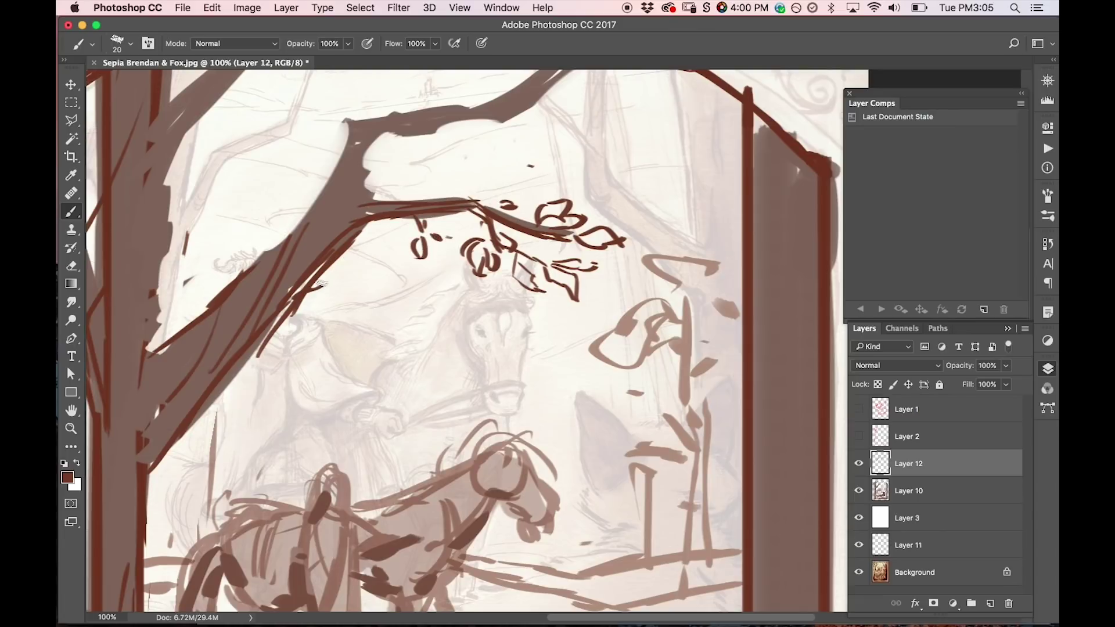
Outline both sides of the large branch's upper part up to the arch and draw a short stub growing from it.
drag(268, 252, 284, 228)
scroll(410, 238, up, 3)
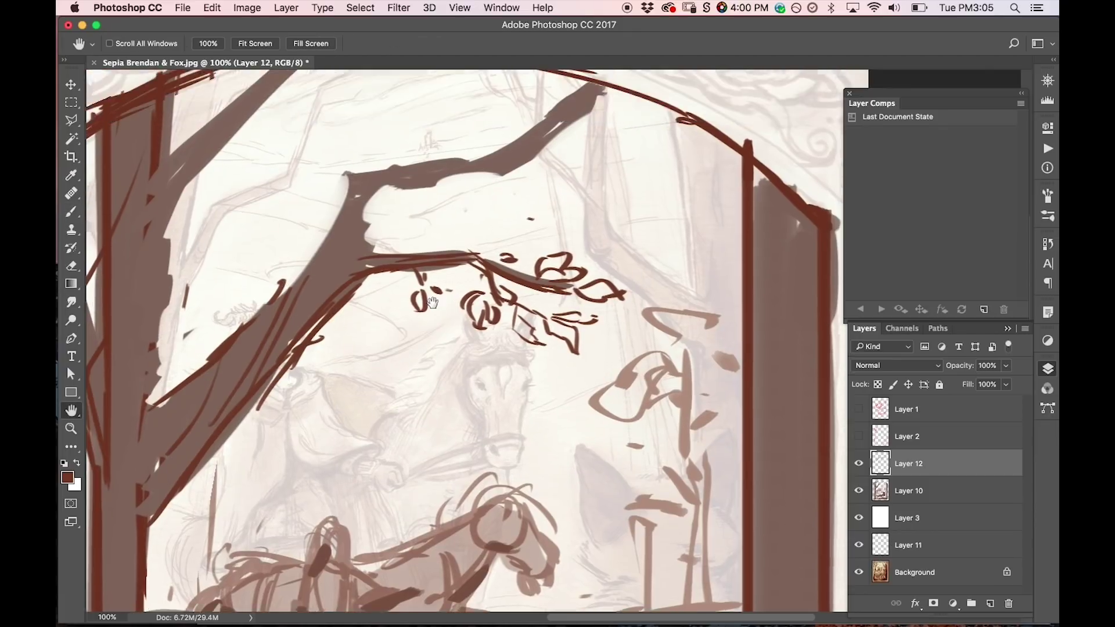
mouse_move(374, 220)
mouse_down()
mouse_move(364, 286)
mouse_move(427, 209)
mouse_move(508, 201)
mouse_move(628, 113)
mouse_up()
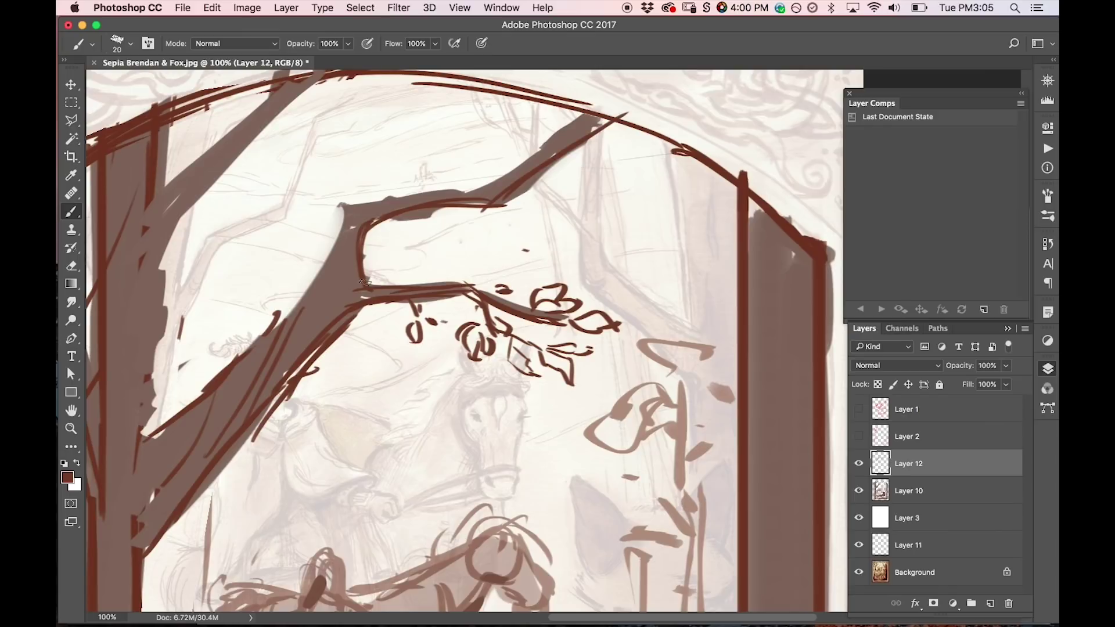
mouse_move(273, 323)
mouse_down()
mouse_move(350, 211)
mouse_move(443, 185)
mouse_up()
mouse_move(380, 201)
mouse_down()
mouse_move(514, 180)
mouse_move(598, 105)
mouse_up()
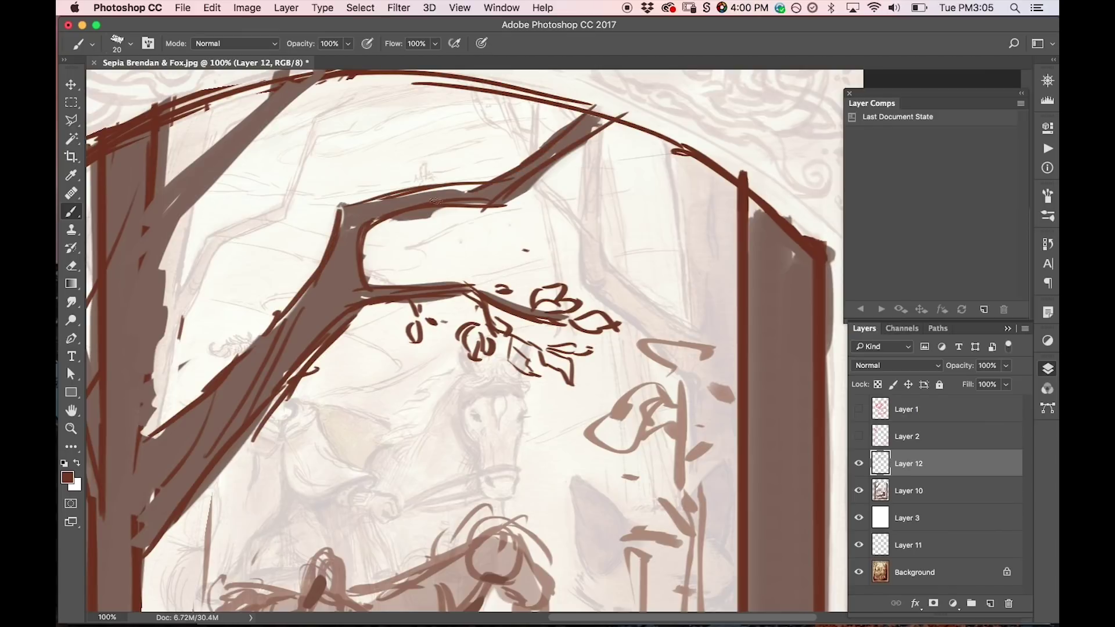
drag(383, 199, 421, 158)
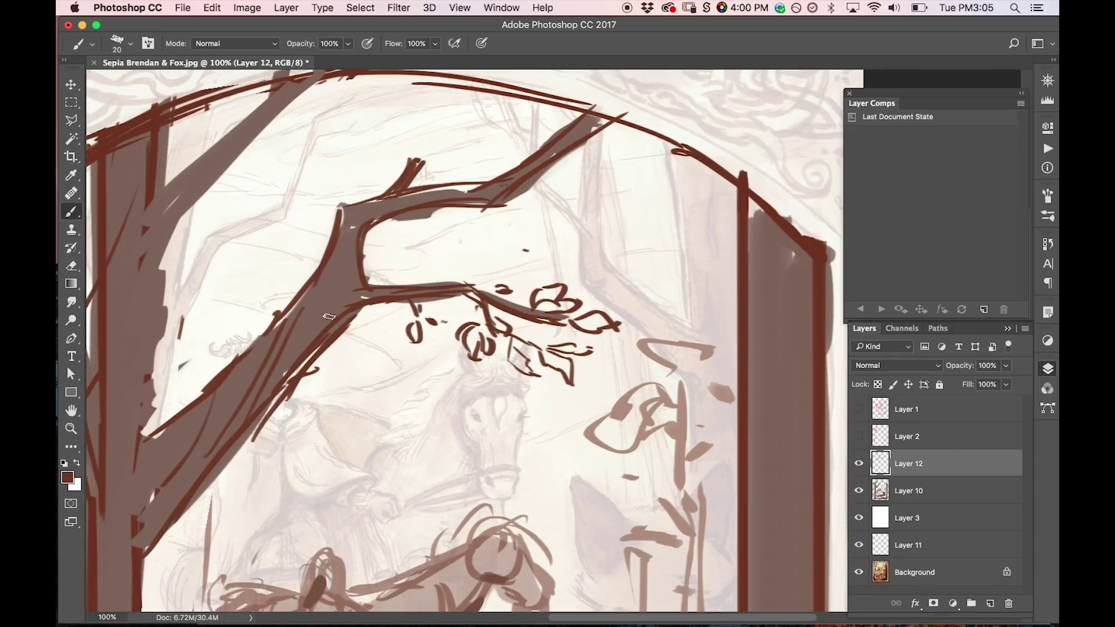
Draw leaf clusters beneath the upper branch and on its short stub, and a thin twig reaching from the branch to the arch.
mouse_move(537, 173)
mouse_down()
mouse_move(571, 166)
mouse_move(568, 206)
mouse_move(571, 186)
mouse_move(598, 203)
mouse_move(565, 182)
mouse_move(603, 177)
mouse_up()
drag(577, 221, 597, 231)
click(556, 205)
drag(550, 126, 560, 122)
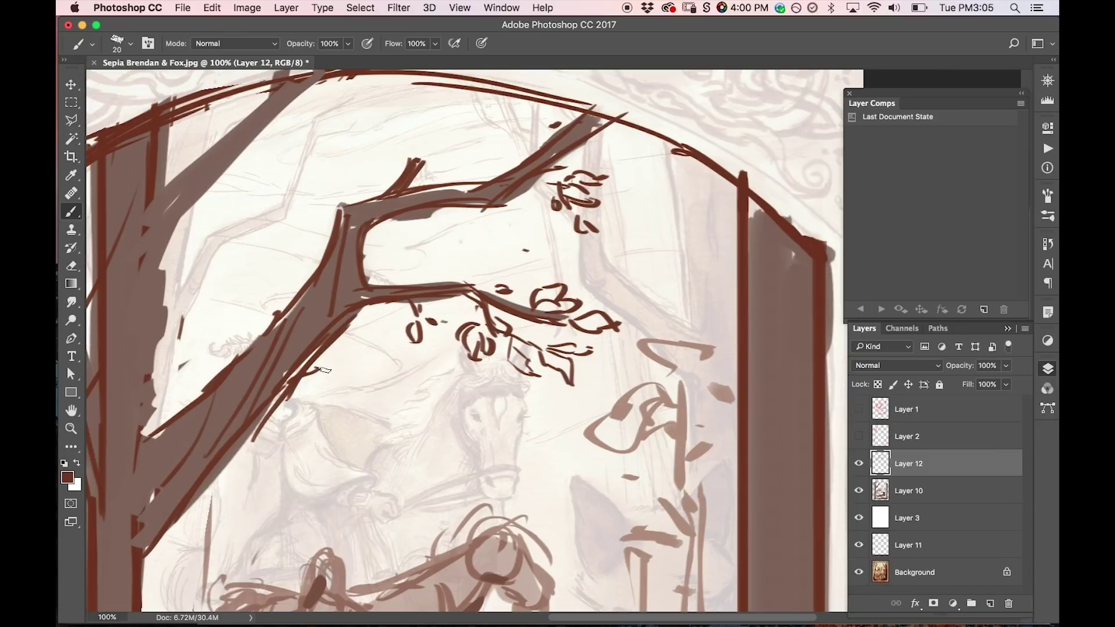
drag(329, 361, 346, 360)
drag(416, 154, 447, 152)
mouse_move(439, 149)
mouse_down()
mouse_move(448, 126)
mouse_move(447, 144)
mouse_move(470, 122)
mouse_up()
mouse_move(455, 152)
mouse_down()
mouse_move(482, 157)
mouse_move(448, 146)
mouse_move(512, 129)
mouse_up()
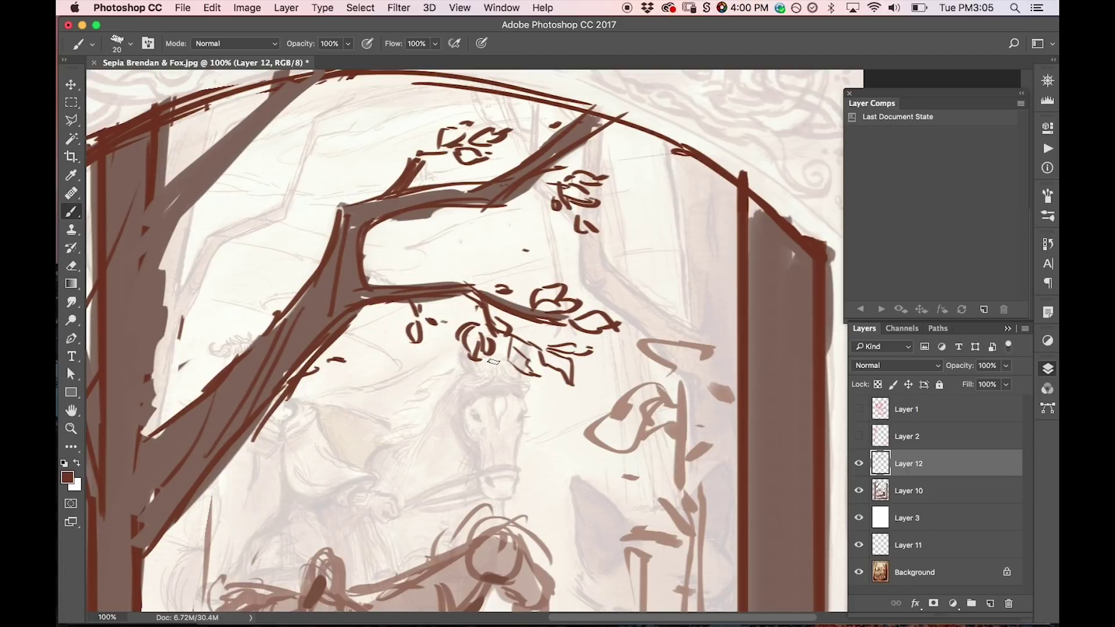
drag(482, 359, 496, 376)
mouse_move(581, 150)
mouse_down()
mouse_move(649, 158)
mouse_move(639, 157)
mouse_move(677, 150)
mouse_up()
Outline the left tree's upper limb and trunk and fill them with long bark strokes.
mouse_move(348, 261)
mouse_down()
mouse_move(344, 289)
mouse_move(433, 204)
mouse_move(482, 181)
mouse_up()
mouse_move(171, 239)
mouse_down()
mouse_move(221, 165)
mouse_move(299, 94)
mouse_up()
drag(157, 203, 268, 96)
drag(116, 326, 145, 209)
drag(154, 279, 204, 152)
mouse_move(163, 255)
mouse_down()
mouse_move(209, 157)
mouse_move(269, 104)
mouse_up()
mouse_move(143, 421)
mouse_down()
mouse_move(168, 254)
mouse_move(167, 270)
mouse_up()
drag(107, 439, 156, 322)
drag(102, 479, 142, 383)
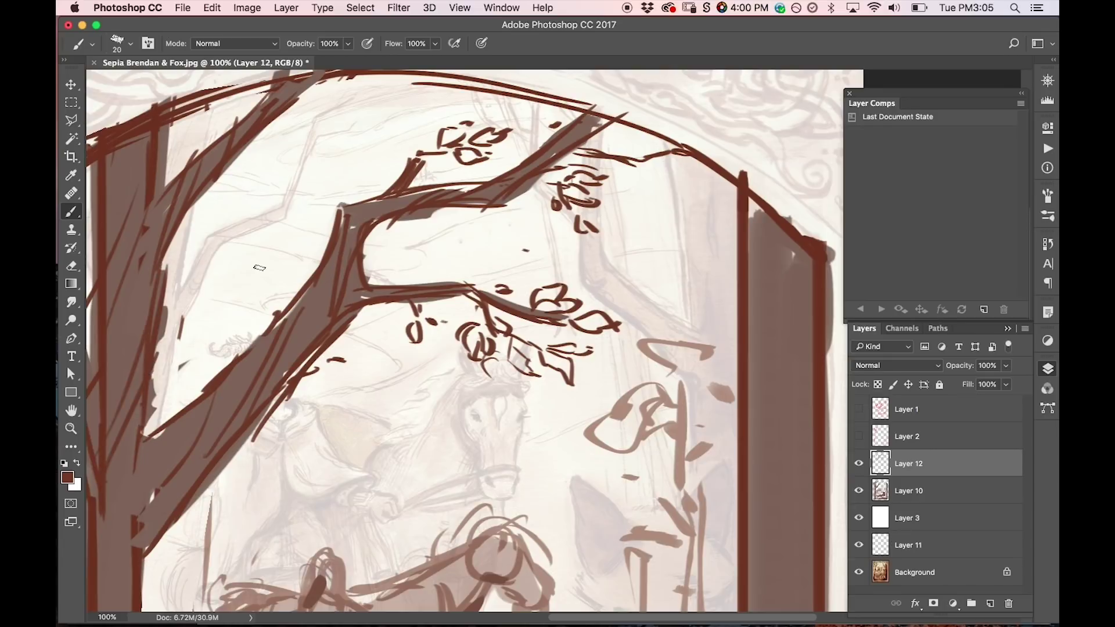
mouse_move(133, 567)
mouse_down()
mouse_move(162, 442)
mouse_move(143, 490)
mouse_up()
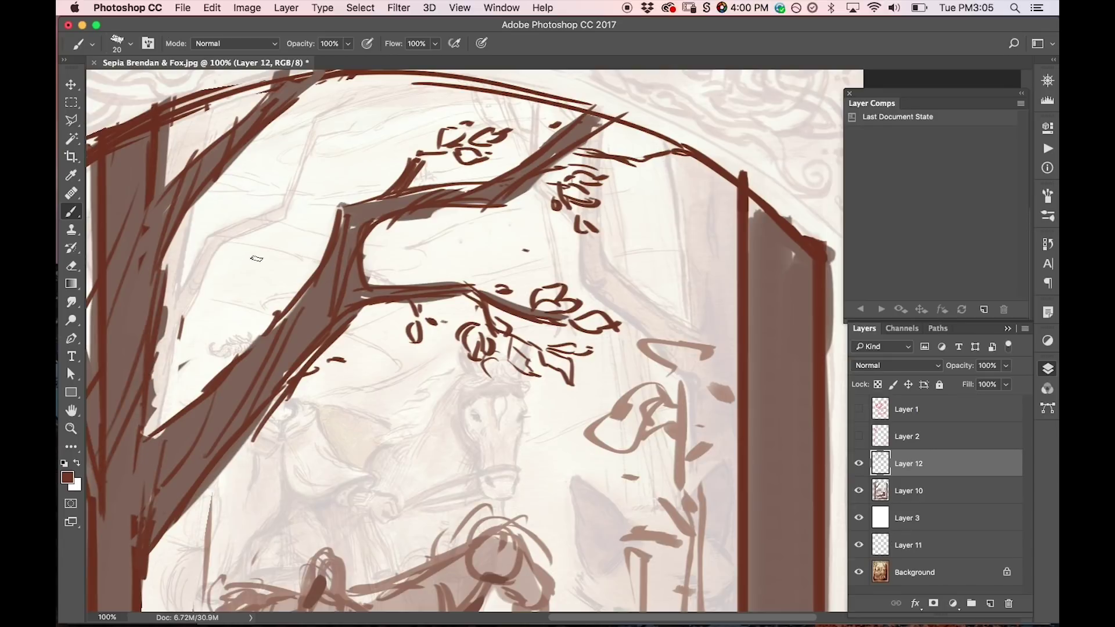
Add more leaves below the hanging twig and draw forked twigs at the end of the thin side branch.
key(h)
mouse_move(292, 328)
mouse_down()
mouse_move(302, 266)
mouse_move(243, 361)
mouse_up()
key(b)
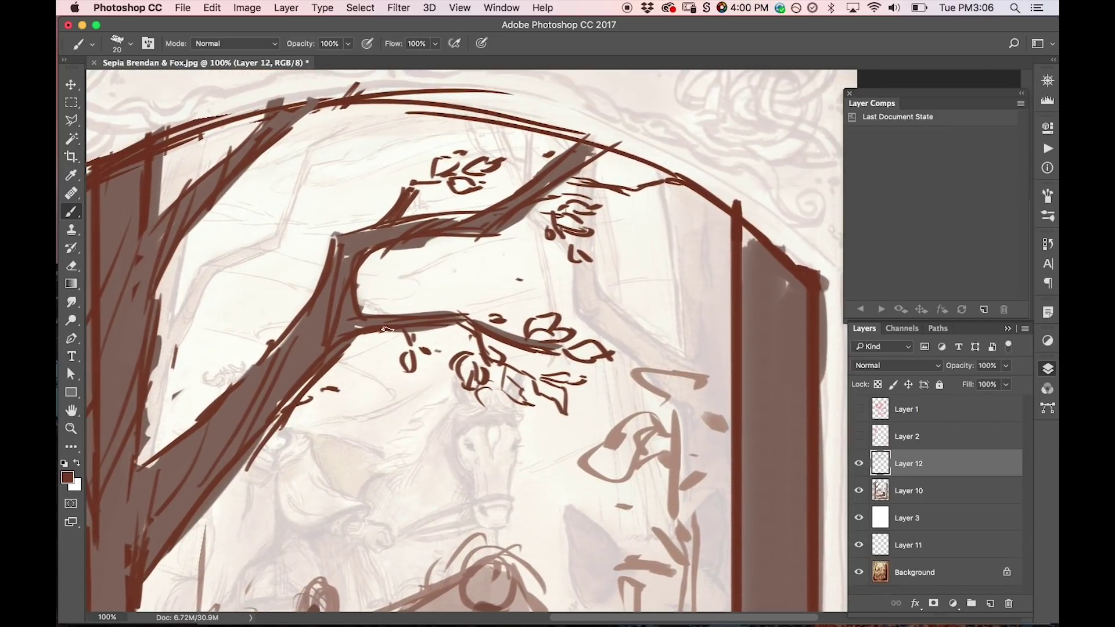
mouse_move(483, 395)
mouse_down()
mouse_move(494, 426)
mouse_move(496, 400)
mouse_move(508, 429)
mouse_move(509, 416)
mouse_move(555, 431)
mouse_up()
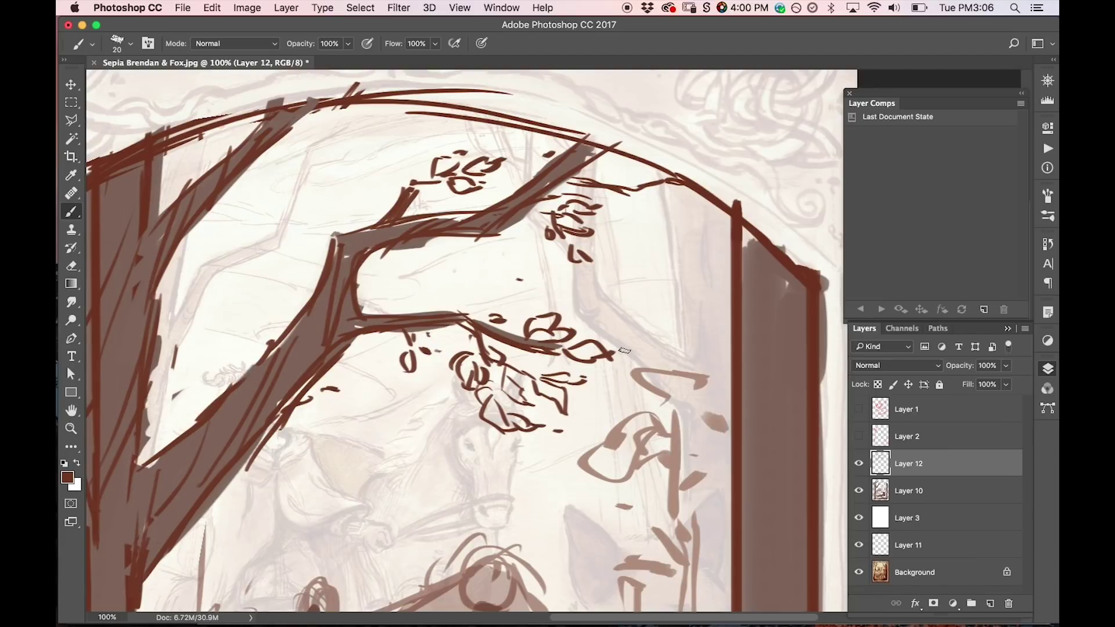
mouse_move(607, 349)
mouse_down()
mouse_move(648, 338)
mouse_move(578, 341)
mouse_move(613, 314)
mouse_move(596, 321)
mouse_move(633, 317)
mouse_up()
mouse_move(581, 340)
mouse_down()
mouse_move(613, 314)
mouse_move(649, 309)
mouse_up()
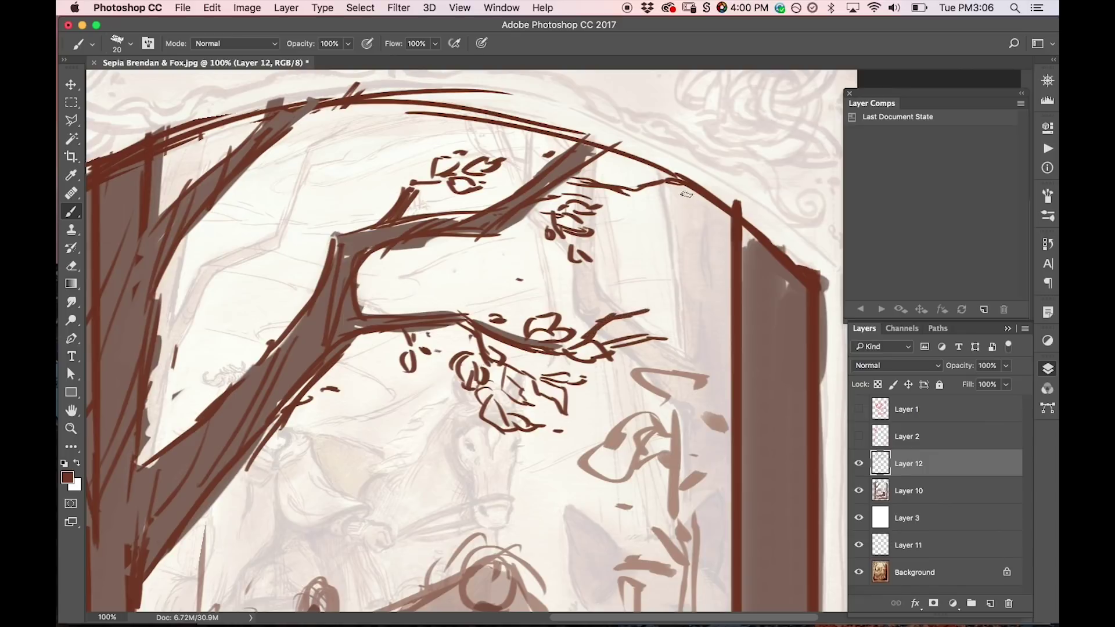
Sketch a fan of long grass strokes rising from the ground across the lower right corner, at 50% zoom.
key(space)
mouse_move(144, 590)
mouse_down()
mouse_move(155, 491)
mouse_move(231, 518)
mouse_move(405, 320)
mouse_move(348, 381)
mouse_up()
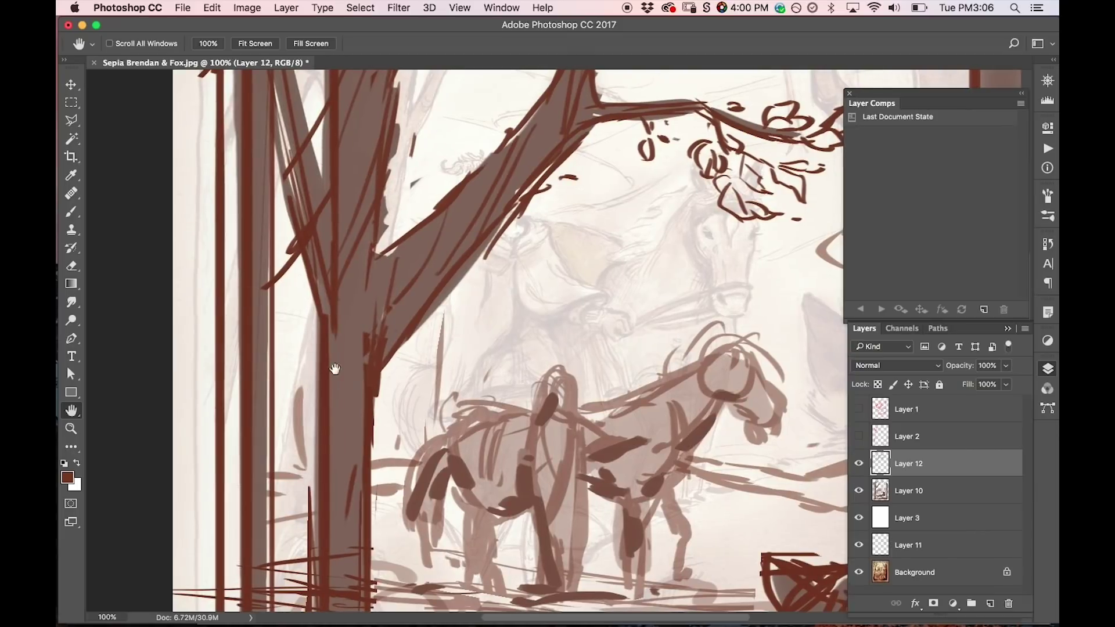
key(space)
drag(461, 386, 493, 258)
scroll(493, 258, down, 10)
scroll(493, 259, right, 2)
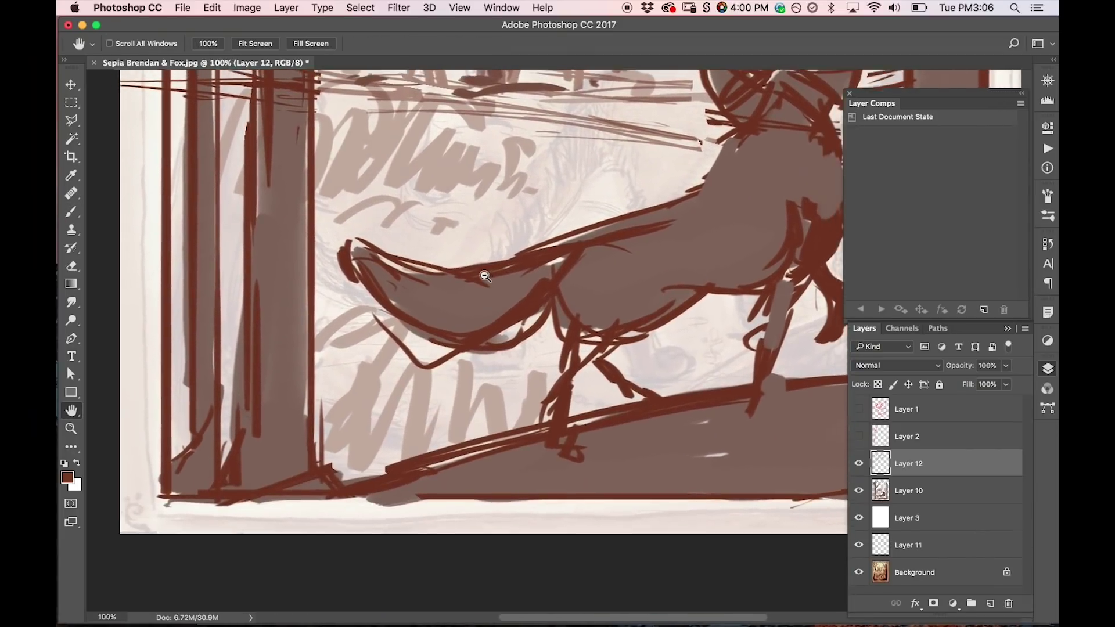
alt+click(485, 277)
alt+click(486, 276)
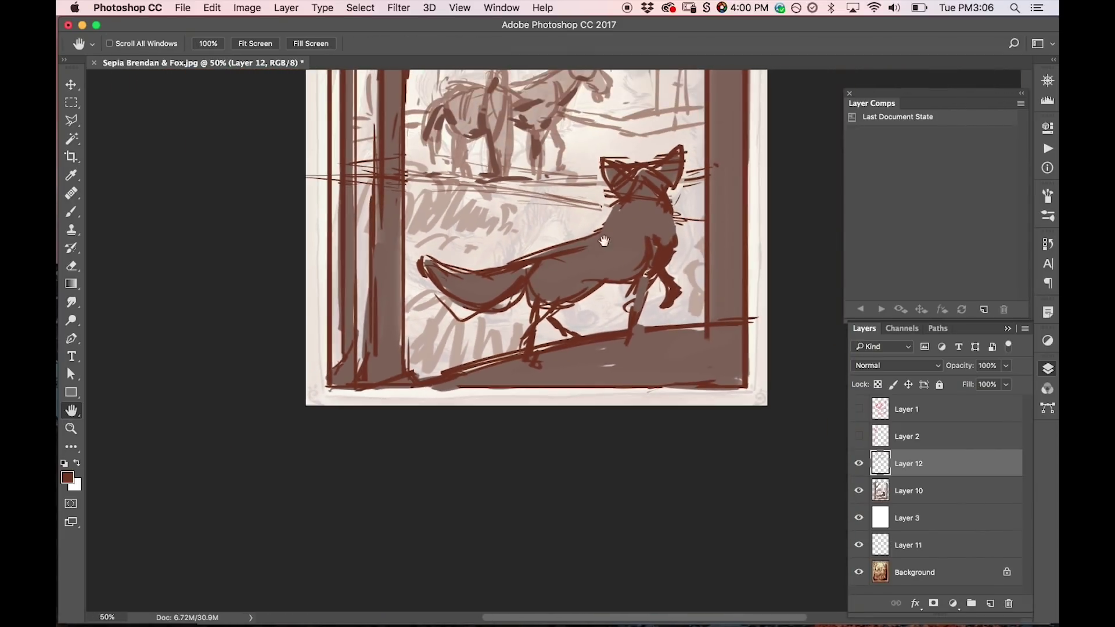
mouse_move(639, 241)
mouse_down()
mouse_move(627, 296)
mouse_move(531, 435)
mouse_move(563, 340)
mouse_up()
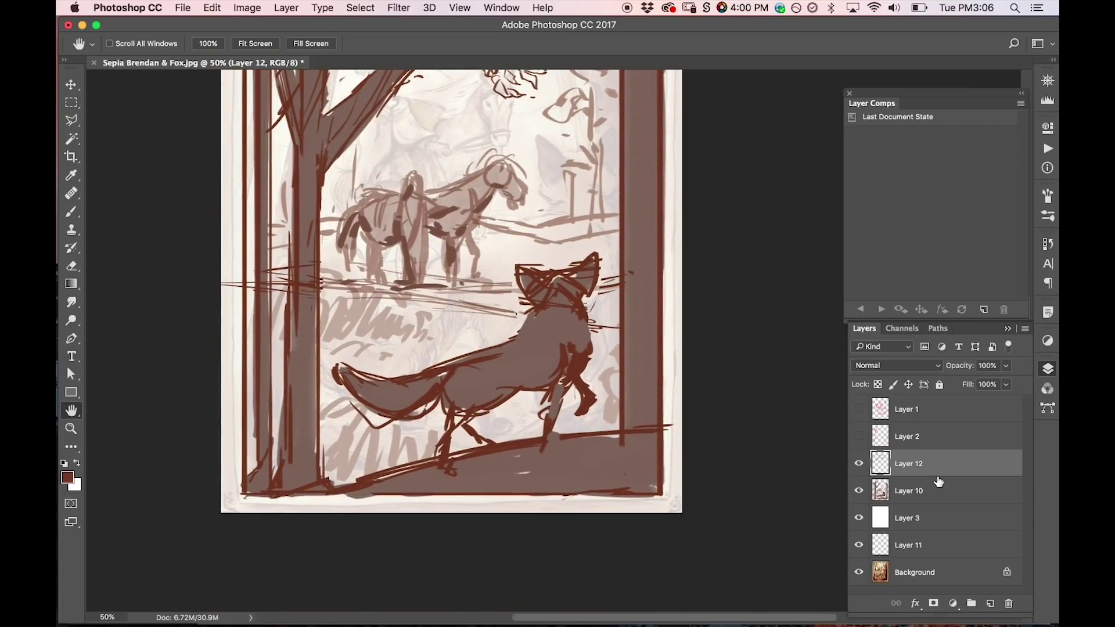
key(b)
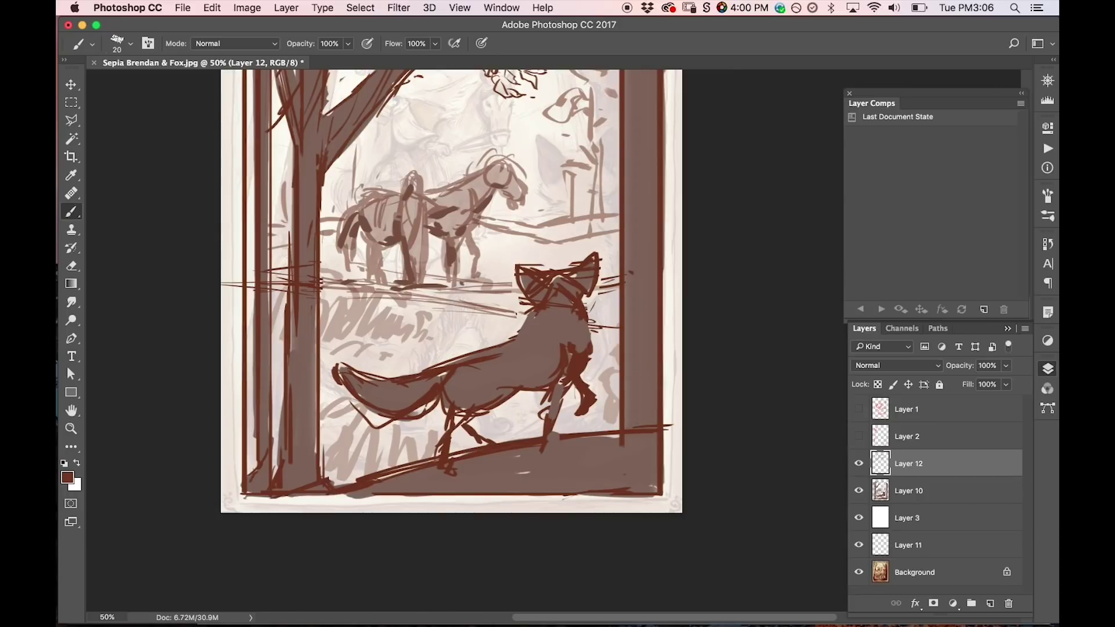
drag(596, 432, 657, 367)
drag(561, 483, 659, 392)
drag(602, 431, 680, 372)
drag(534, 492, 657, 383)
drag(546, 473, 681, 385)
drag(527, 492, 681, 381)
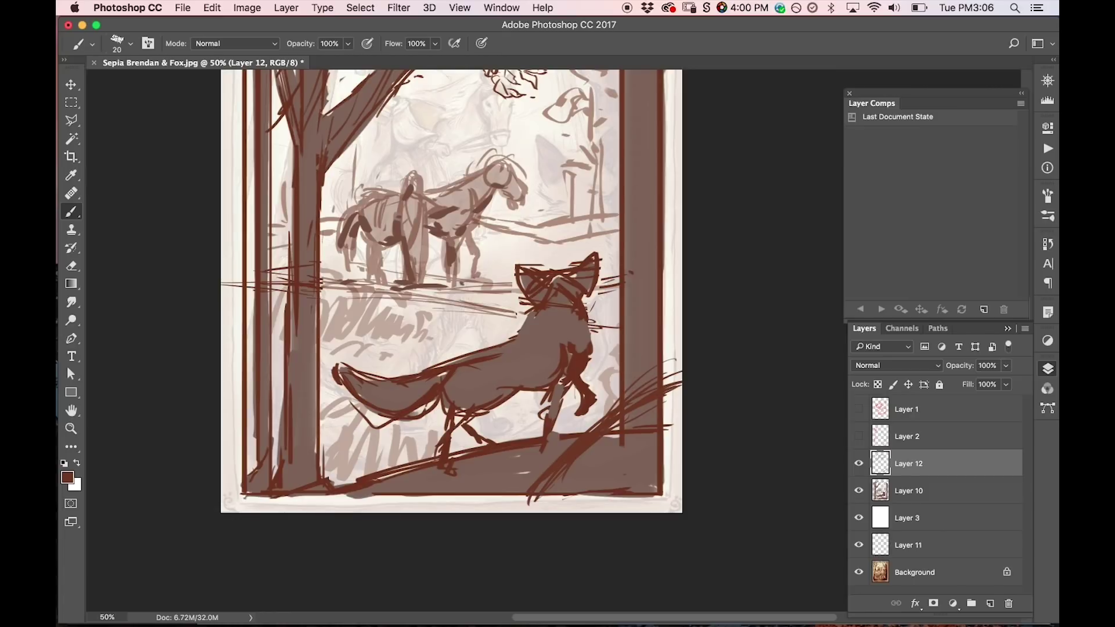
Sketch contour strokes over the mound under the fox and curved ground lines around the left tree's base.
mouse_move(564, 445)
mouse_down()
mouse_move(502, 475)
mouse_move(520, 437)
mouse_move(454, 467)
mouse_up()
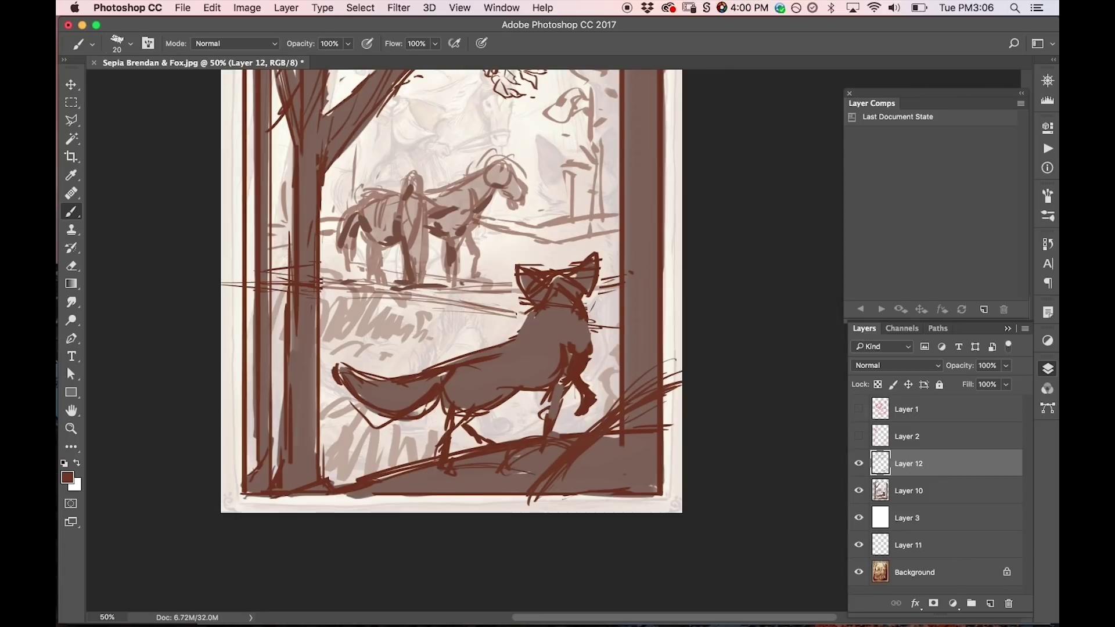
drag(540, 473, 456, 464)
mouse_move(228, 449)
mouse_down()
mouse_move(348, 470)
mouse_move(355, 484)
mouse_up()
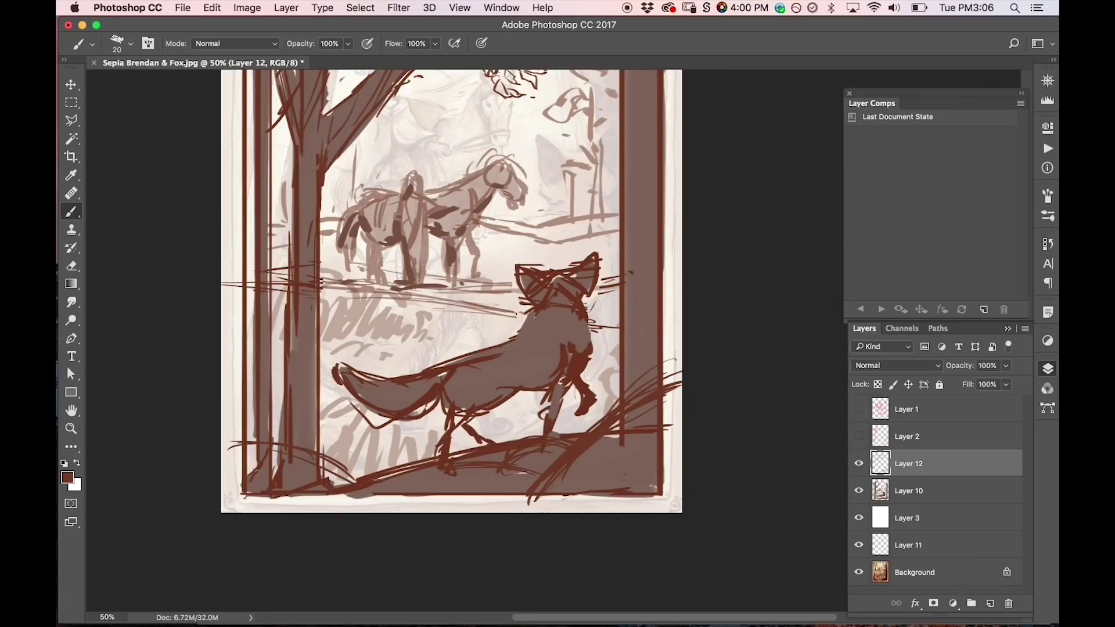
drag(294, 455, 350, 475)
right_click(509, 433)
key(Escape)
click(859, 464)
click(859, 464)
Cut the strokes in the lowest part of Layer 12 onto a new layer and move them back into place.
key(m)
drag(203, 381, 705, 527)
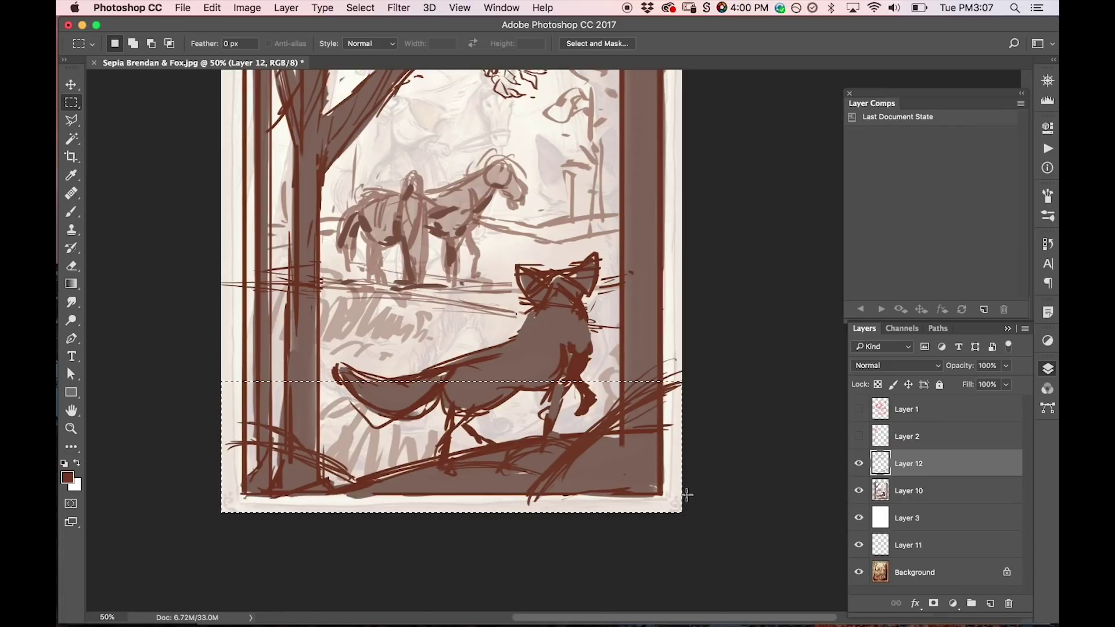
key(super+x)
key(super+v)
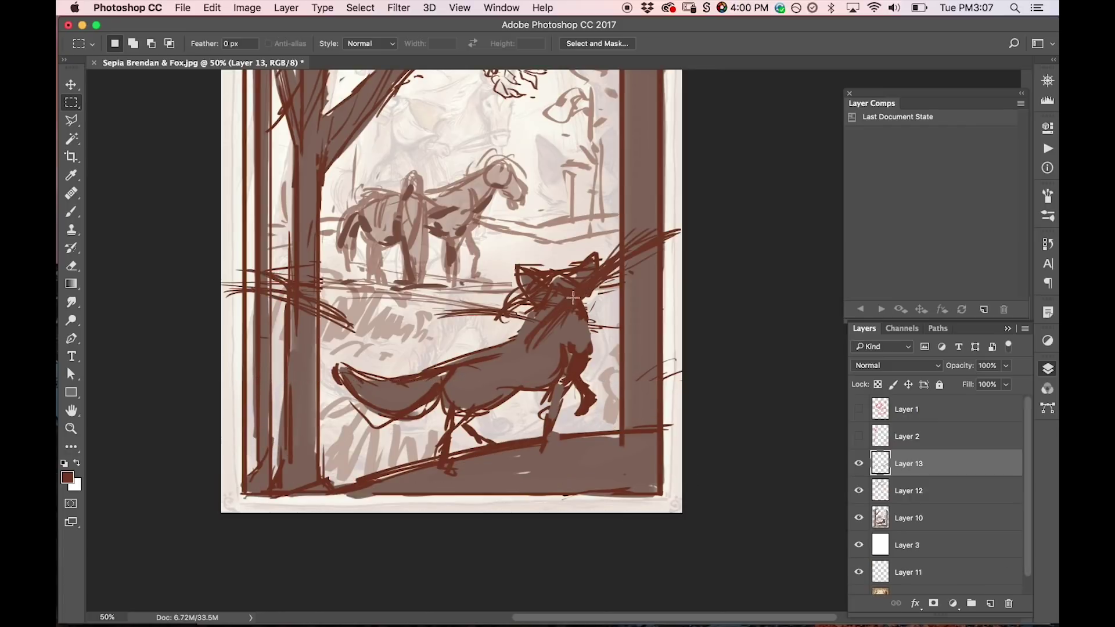
key(v)
drag(577, 270, 582, 442)
Lower Layer 13's opacity to 62% and add a new layer above it.
click(1006, 384)
drag(990, 383, 983, 381)
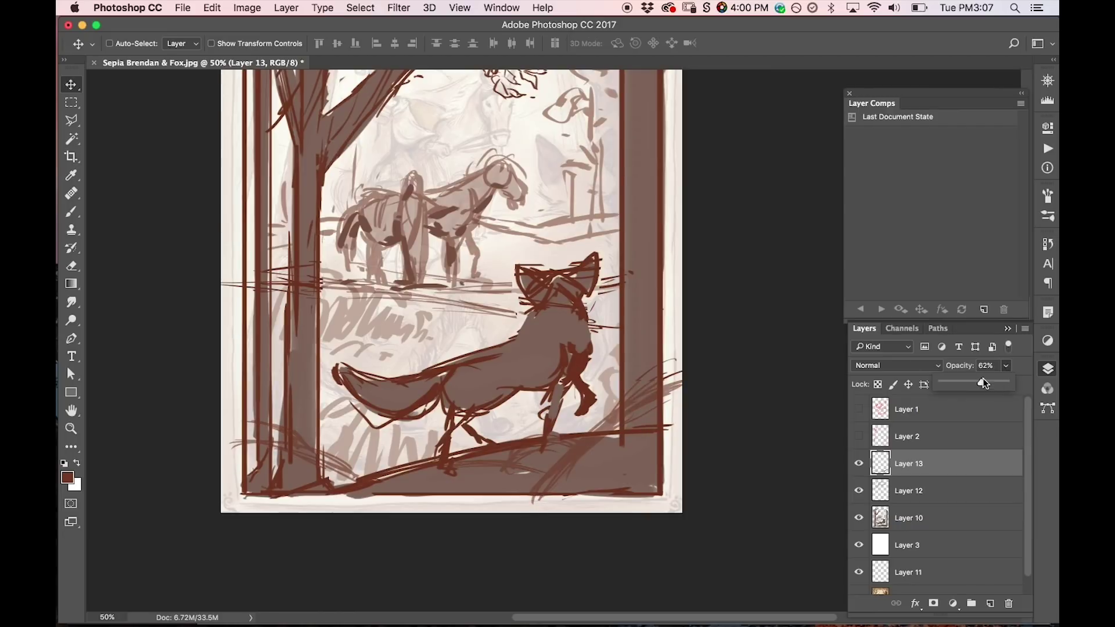
click(925, 466)
click(990, 604)
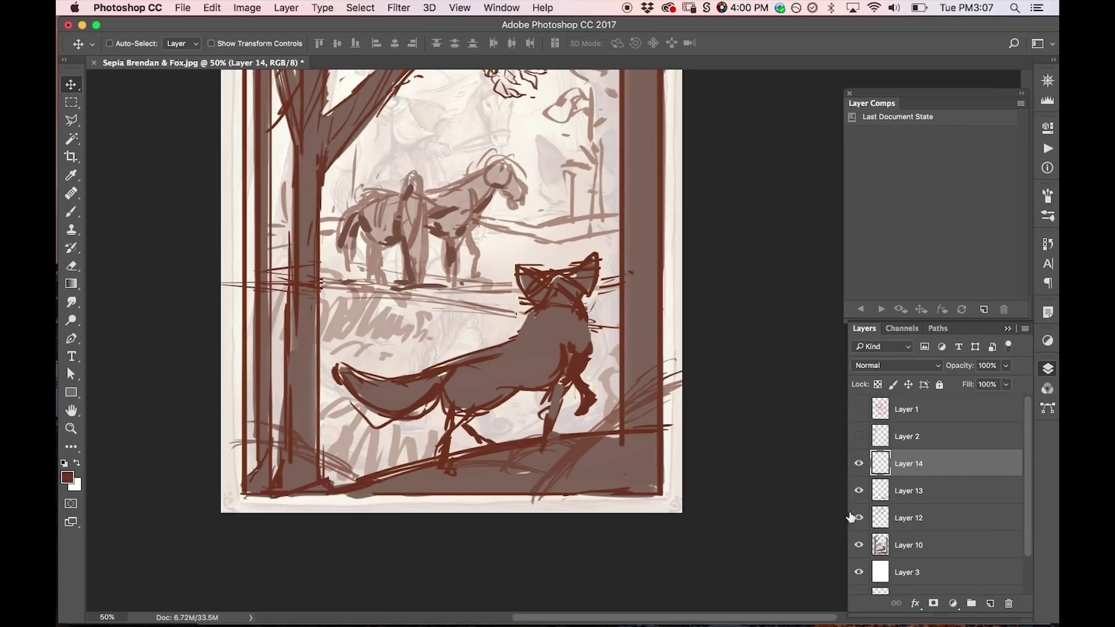
Sketch rocks in the lower right corner and grass tufts along the mound's ridge on Layer 14.
key(b)
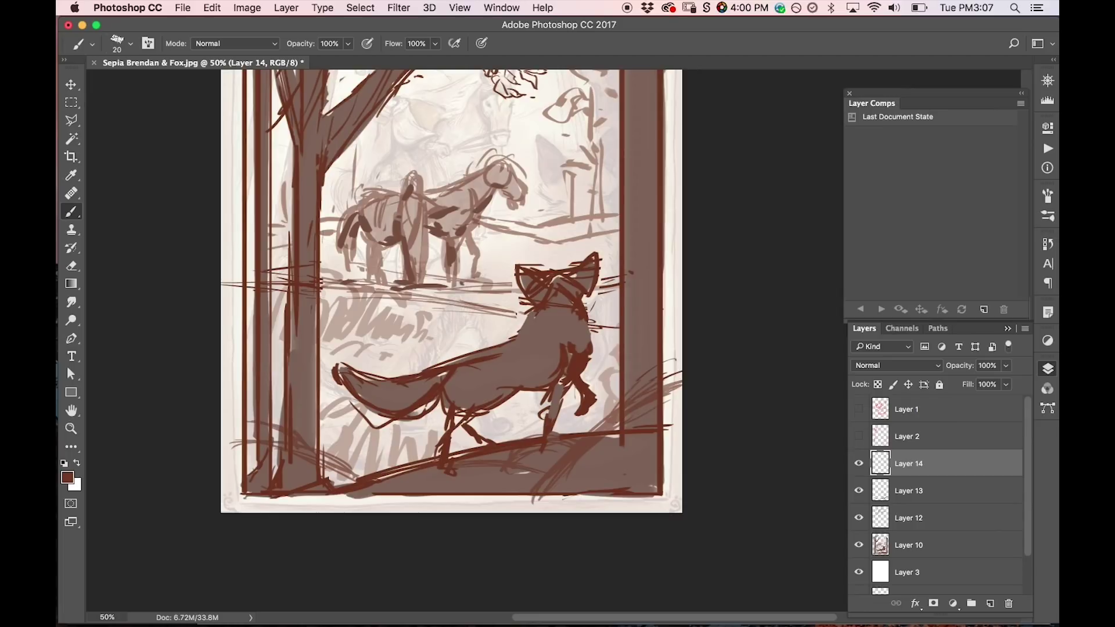
drag(595, 462, 638, 466)
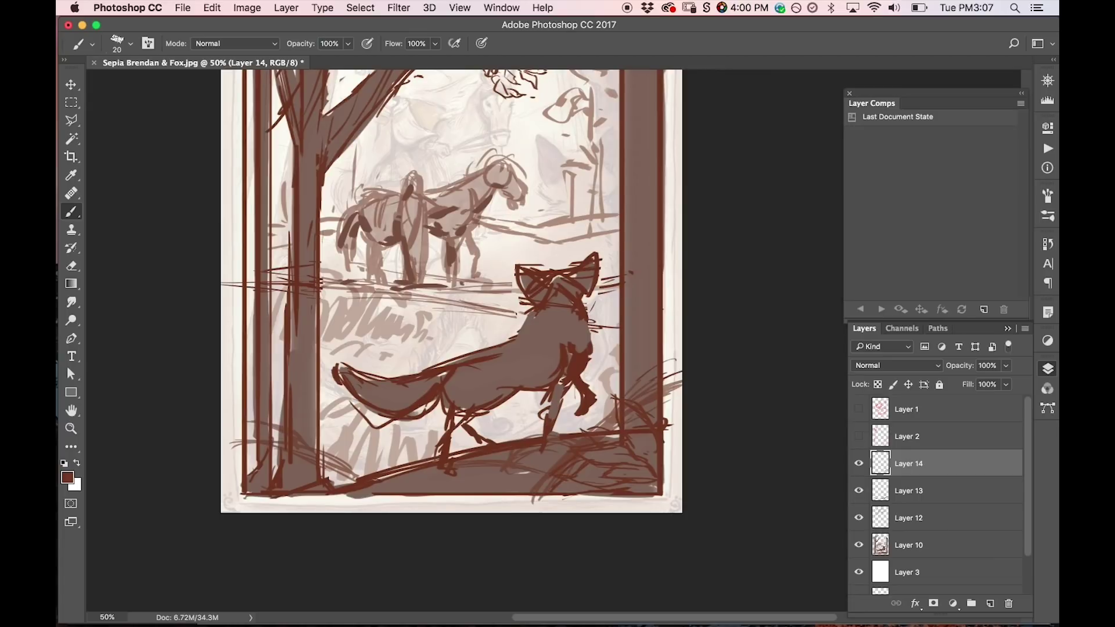
drag(604, 436, 642, 400)
mouse_move(639, 447)
mouse_down()
mouse_move(670, 401)
mouse_move(630, 409)
mouse_up()
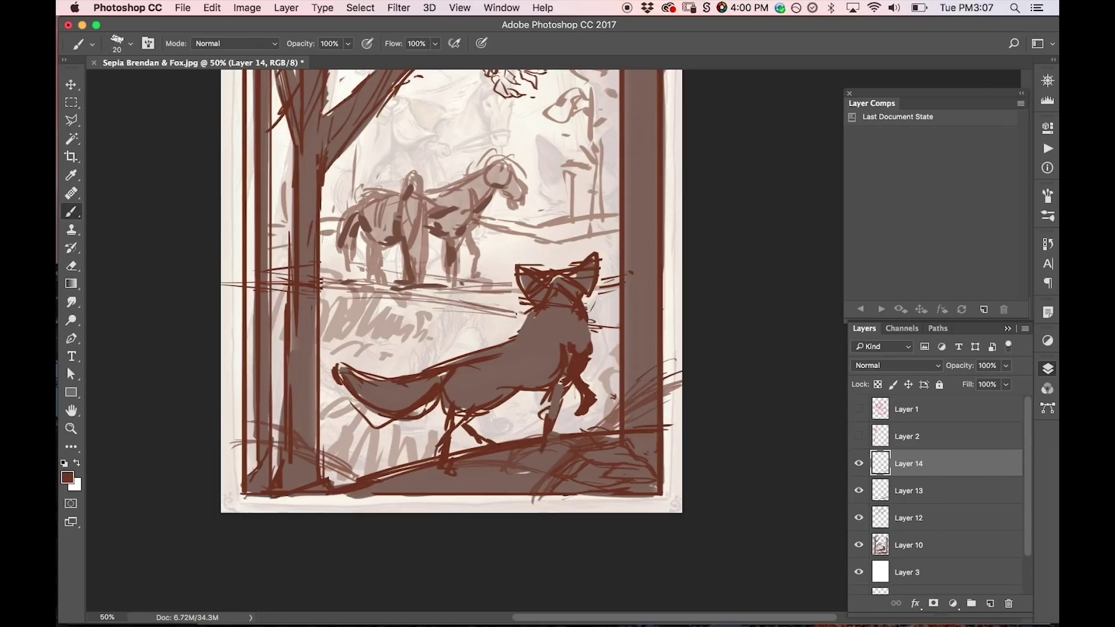
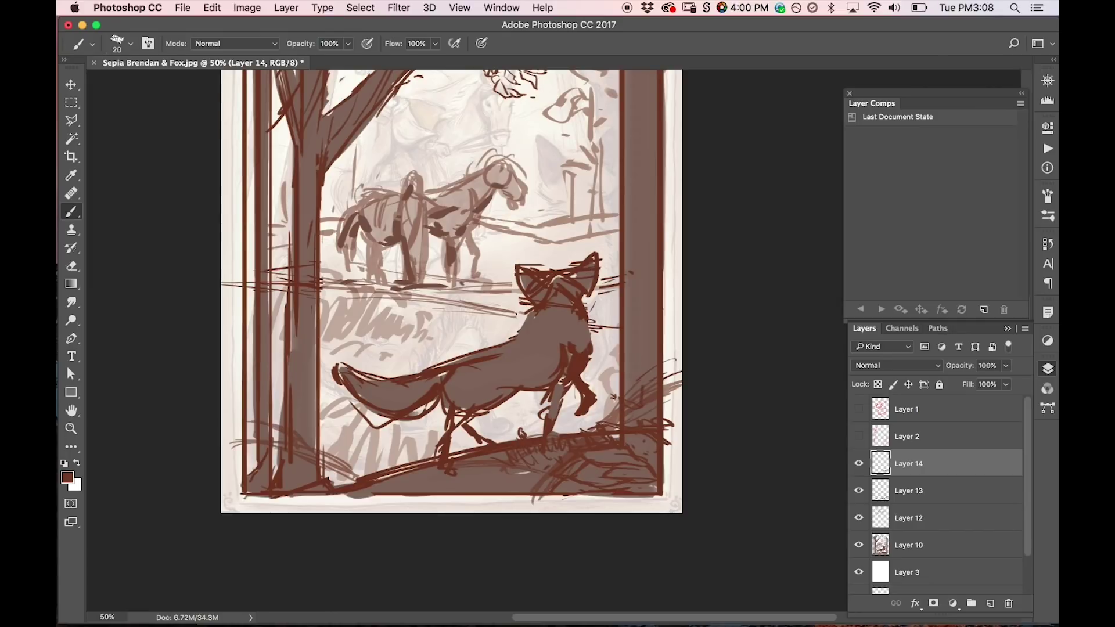
Draw leafy plants at the bases of both trees and ivy climbing up their trunks.
mouse_move(645, 388)
mouse_down()
mouse_move(628, 377)
mouse_move(632, 363)
mouse_up()
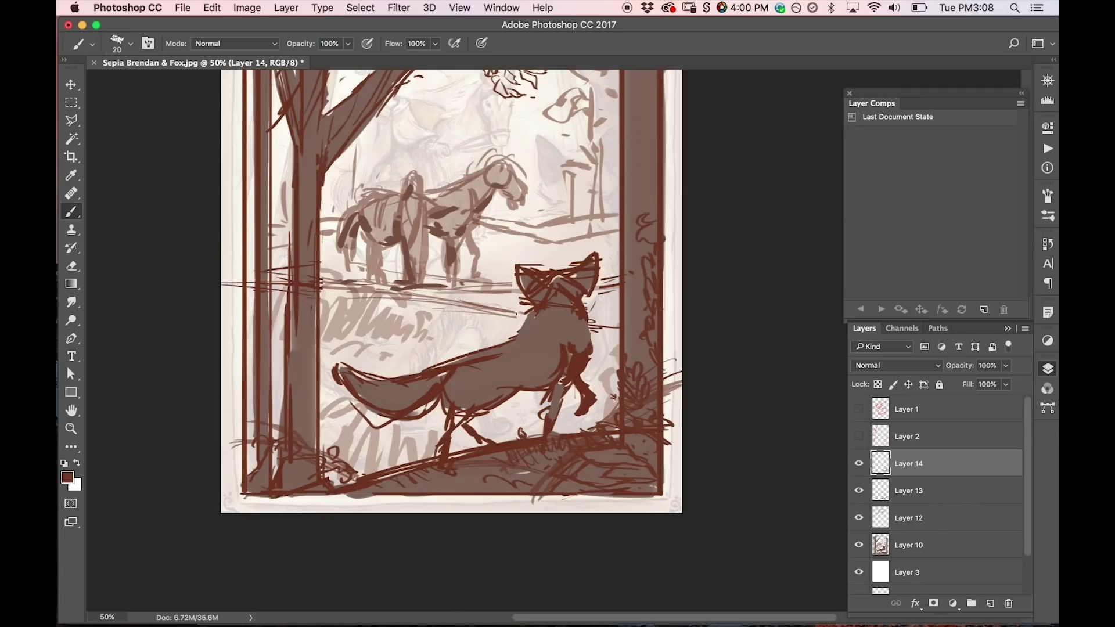
drag(633, 154, 616, 180)
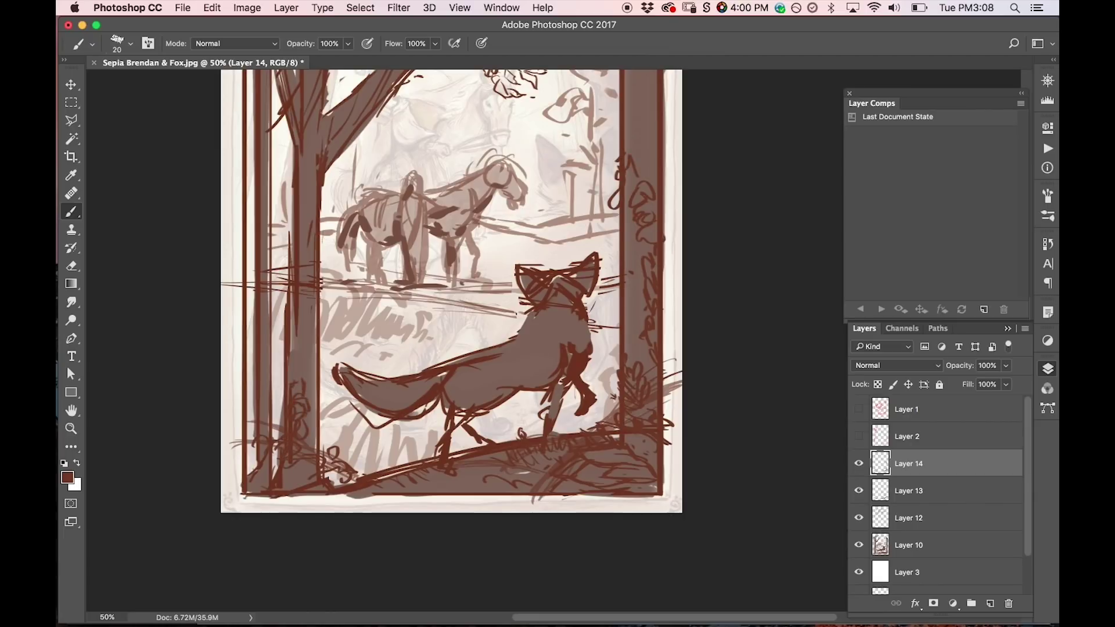
drag(314, 276, 315, 252)
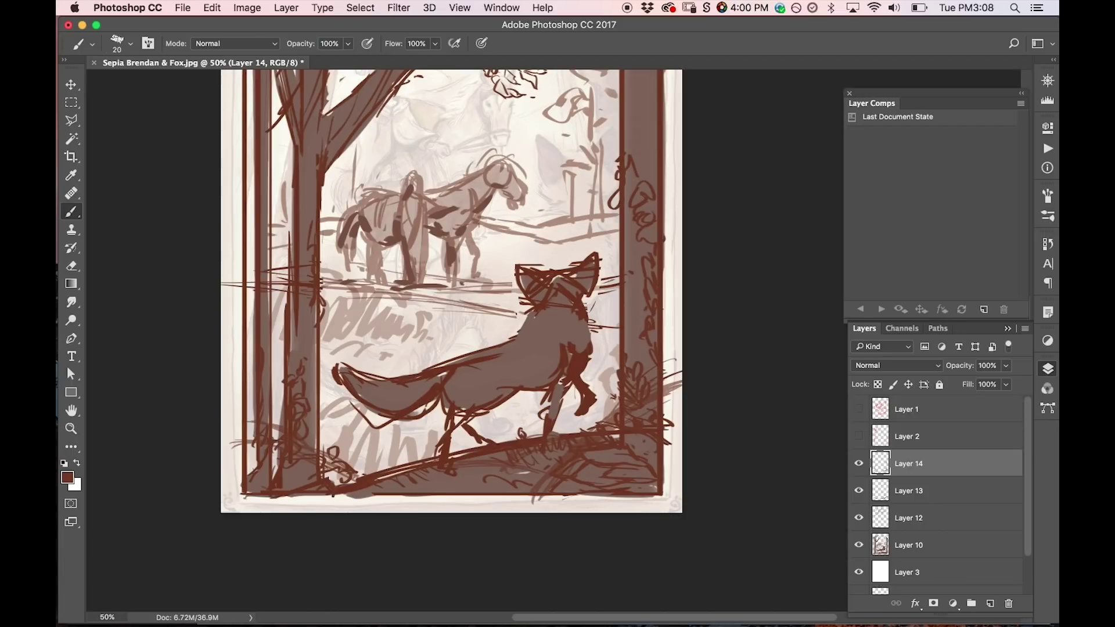
key(h)
drag(535, 356, 528, 394)
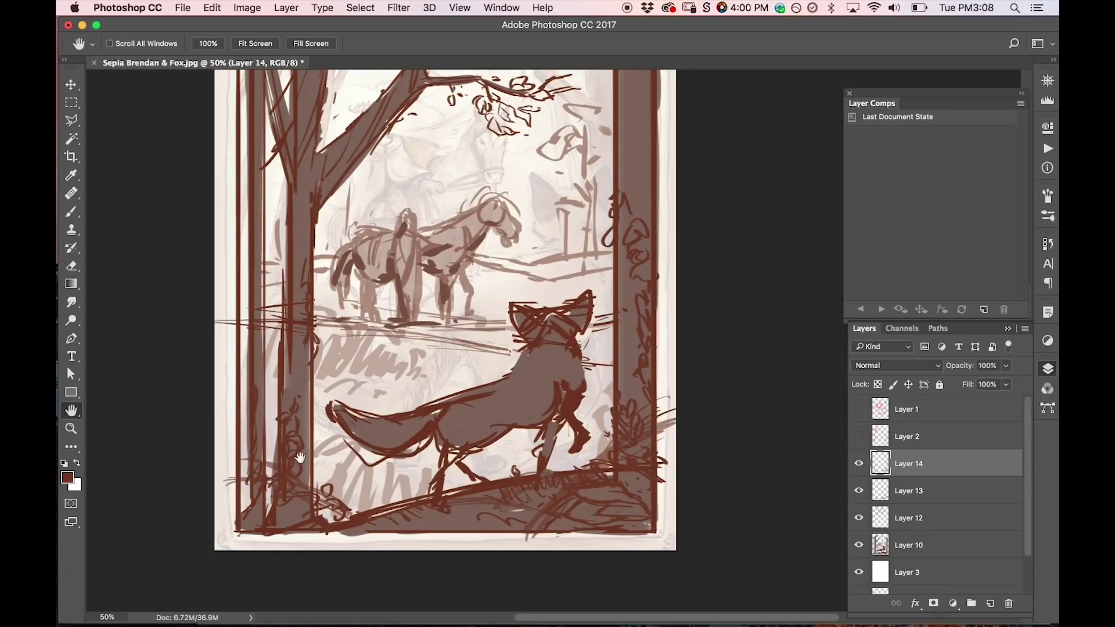
key(b)
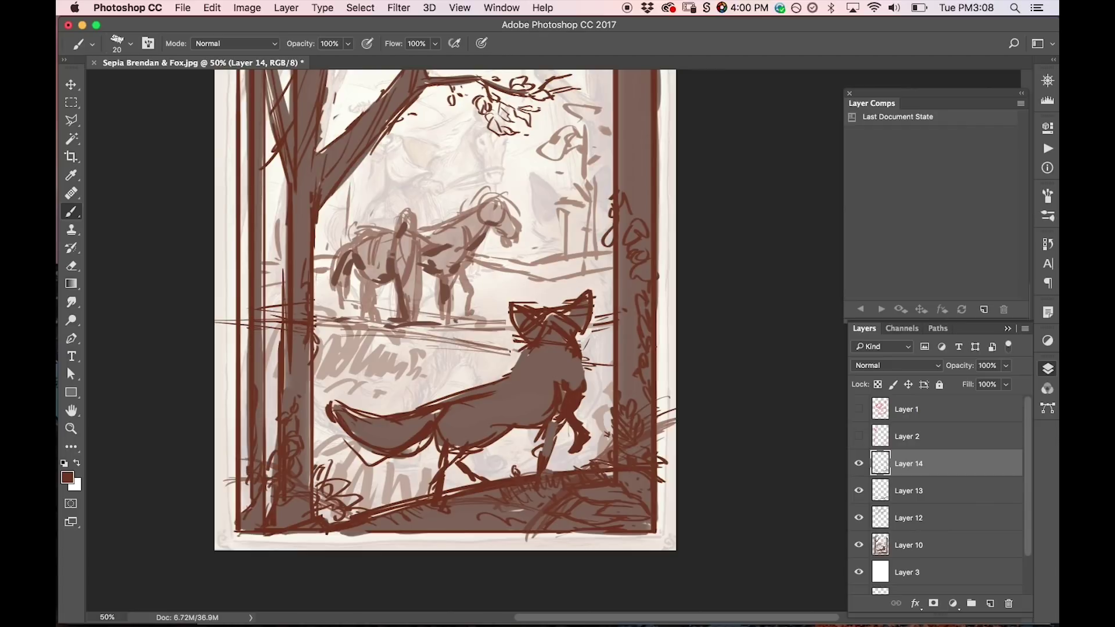
Sample the light grass colour and brush more pale grass and landscape strokes behind the fox on Layer 10.
key(z)
alt+click(525, 291)
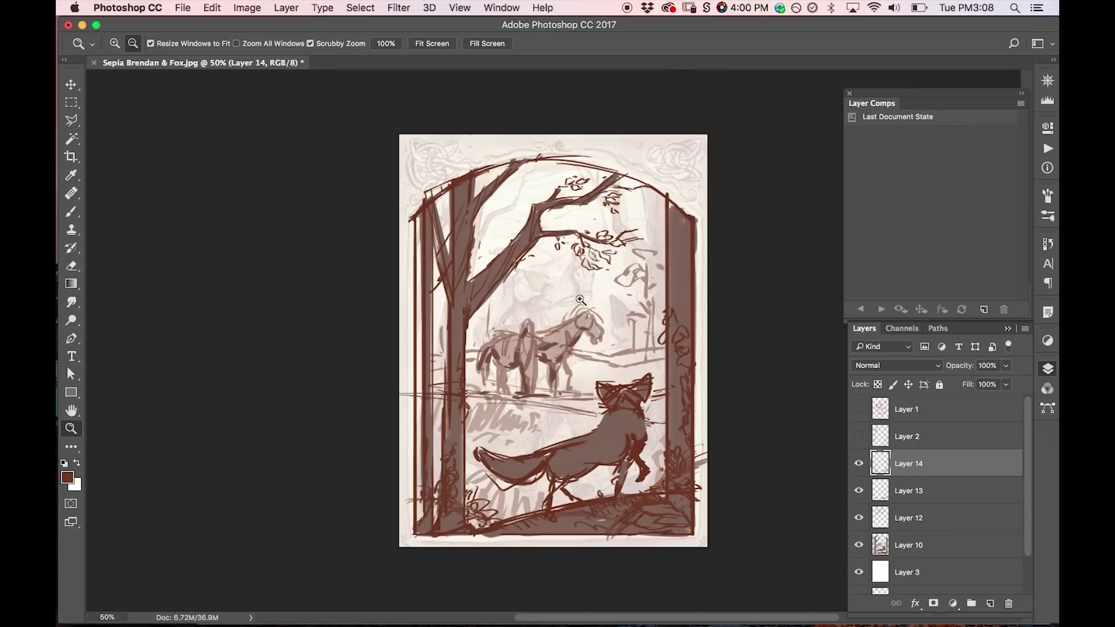
key(b)
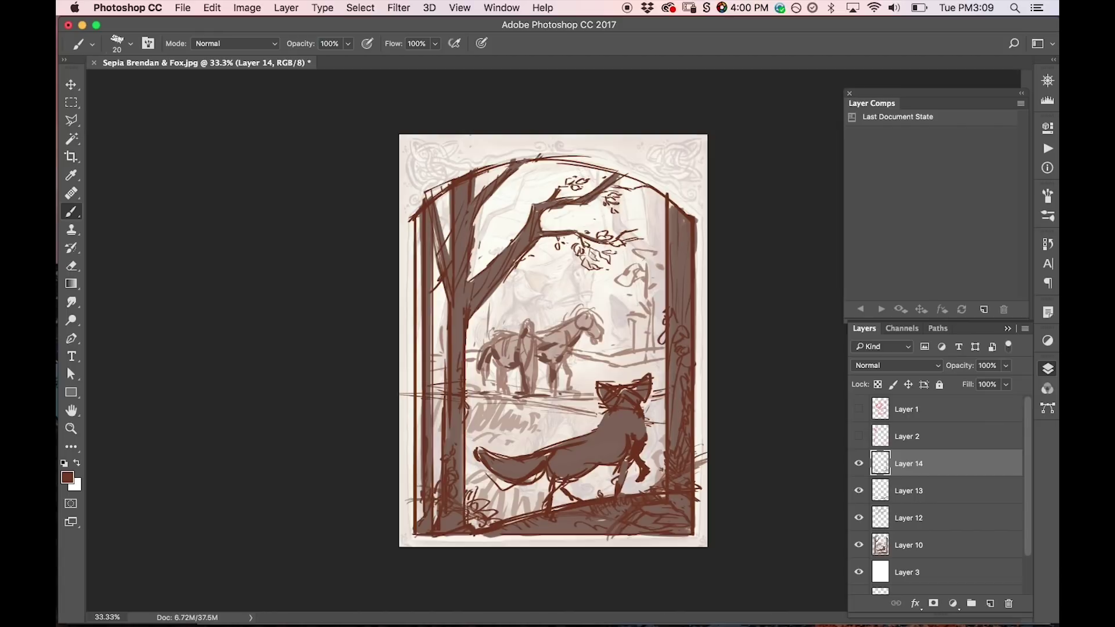
key(i)
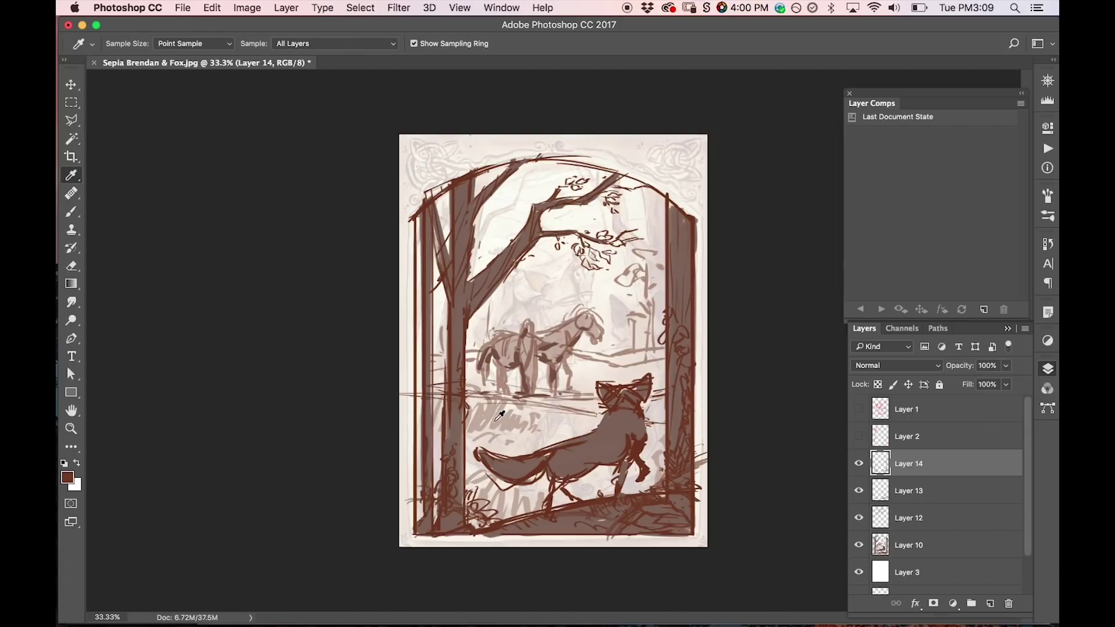
click(499, 419)
key(v)
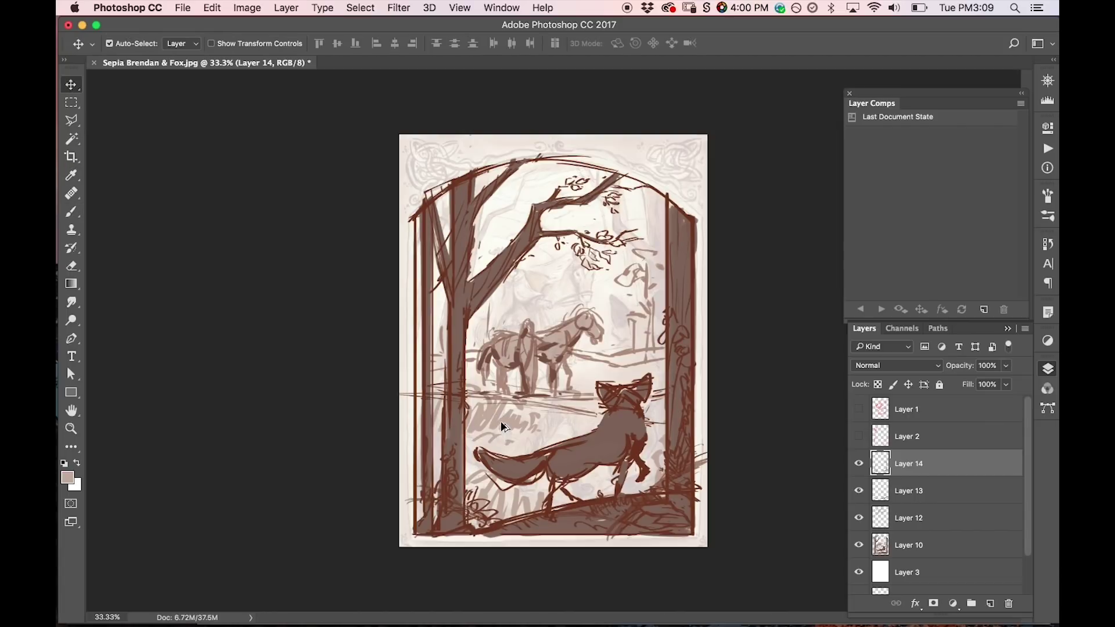
super+click(500, 422)
key(b)
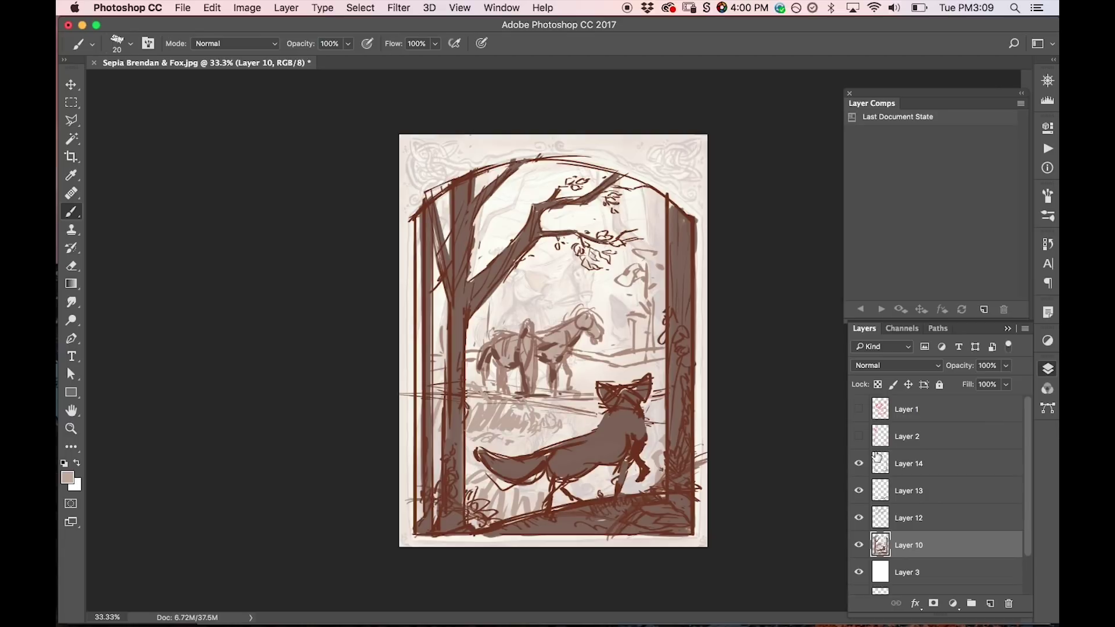
Group Layer 14 through Layer 10 and toggle the group's visibility to check the sketch.
click(907, 463)
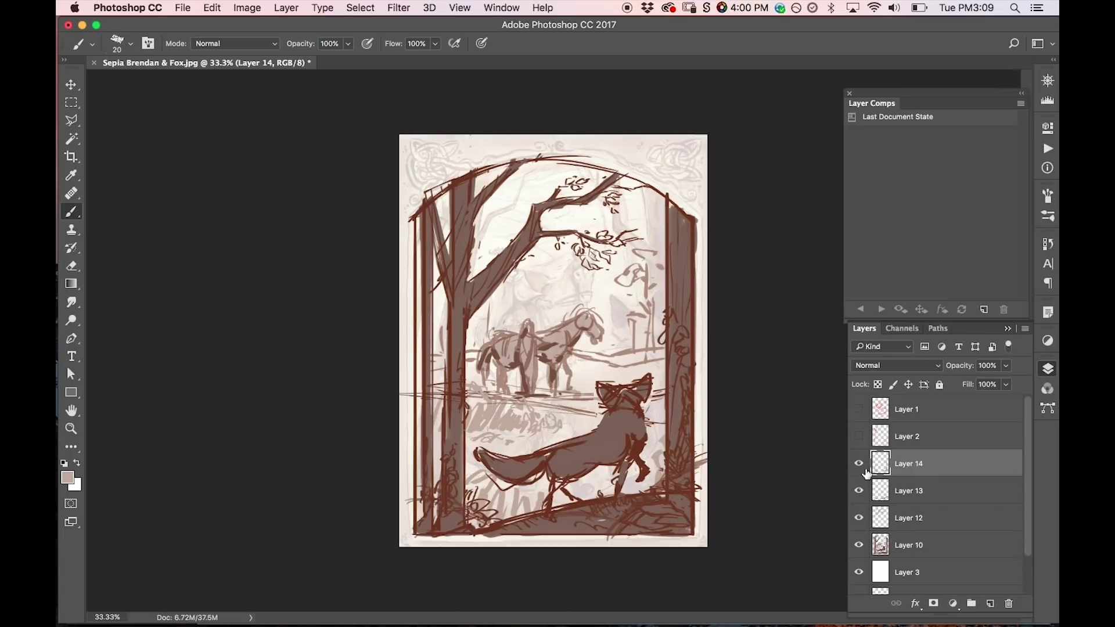
shift+click(907, 549)
key(super+g)
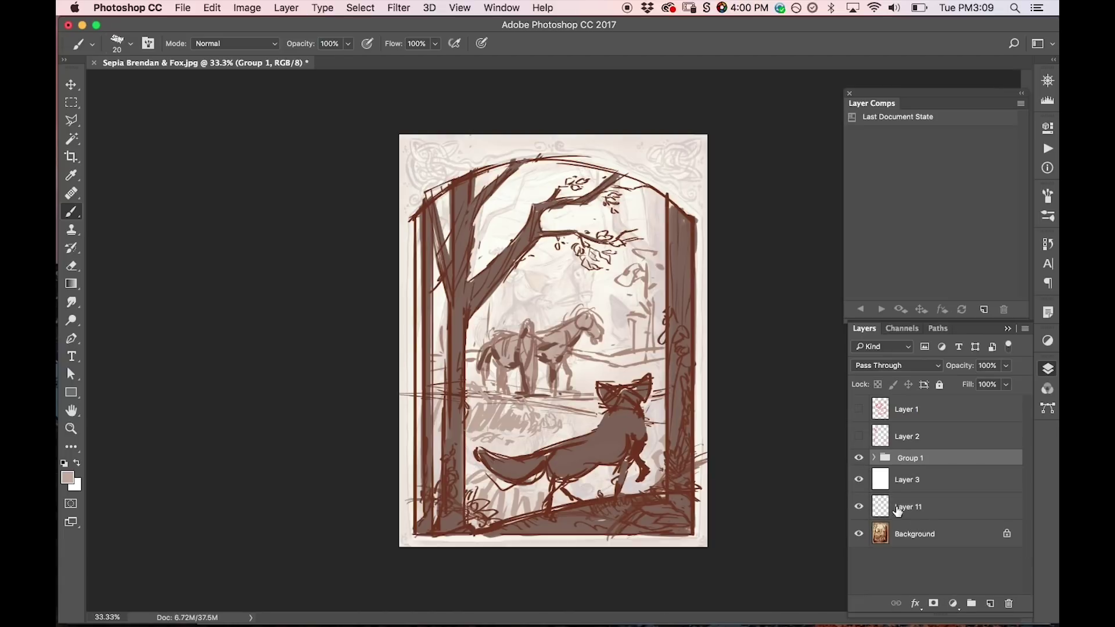
click(859, 458)
click(859, 459)
Scale Group 1 to about 97.7% width and 98.5% height, reposition it, and merge it into one layer.
key(super+t)
drag(709, 546, 701, 537)
drag(613, 469, 620, 471)
drag(558, 538, 558, 542)
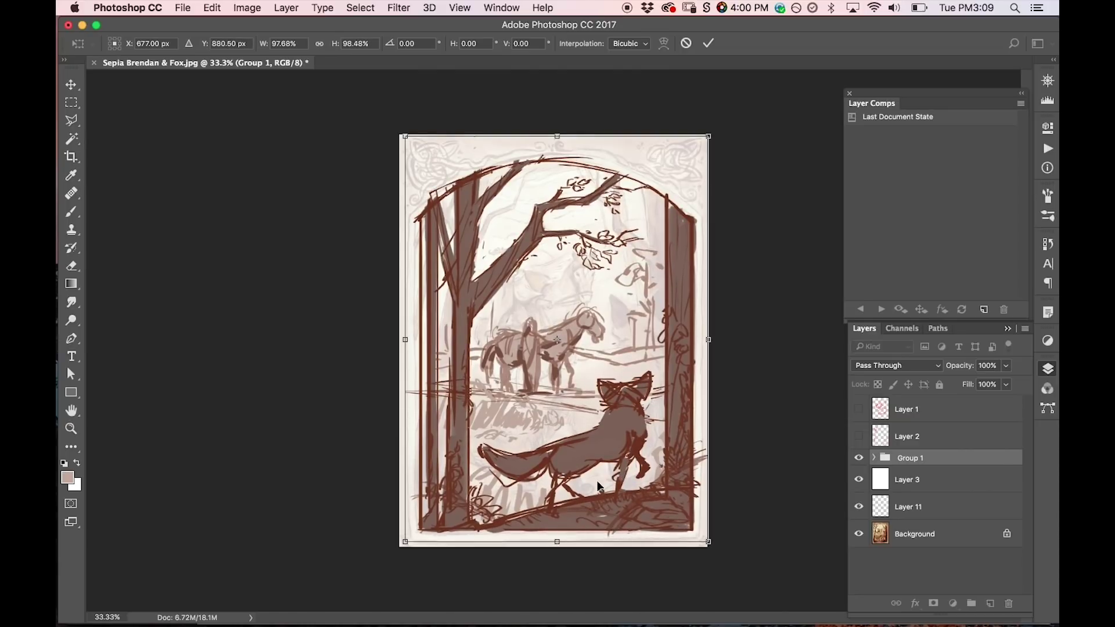
key(Return)
key(b)
key(super+e)
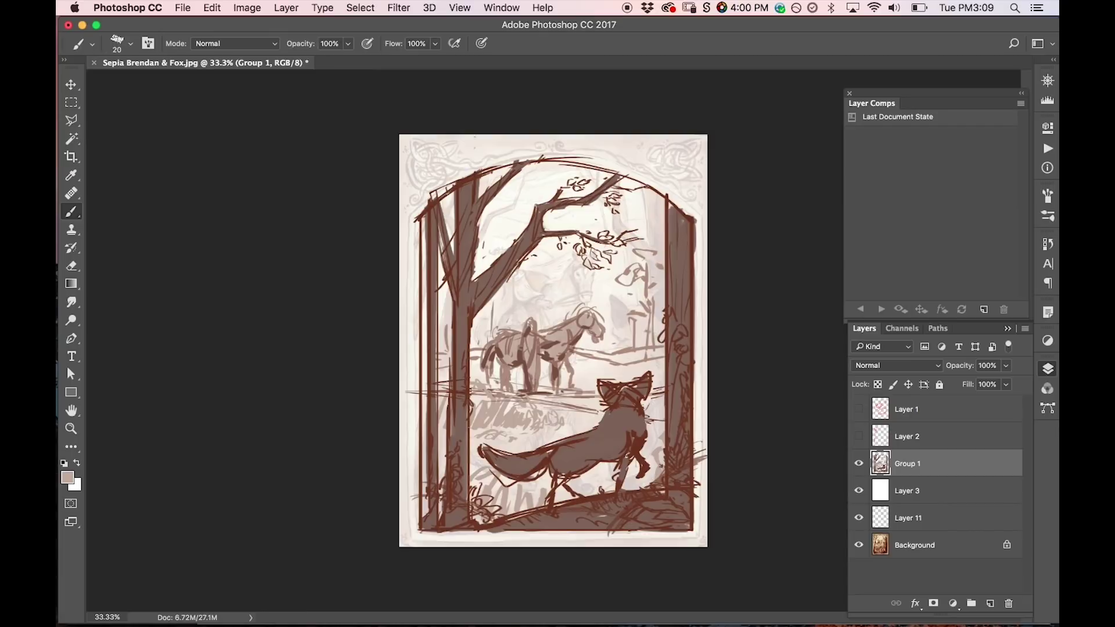
Erase the stray sketch lines spilling outside the arched frame on the merged layer.
key(e)
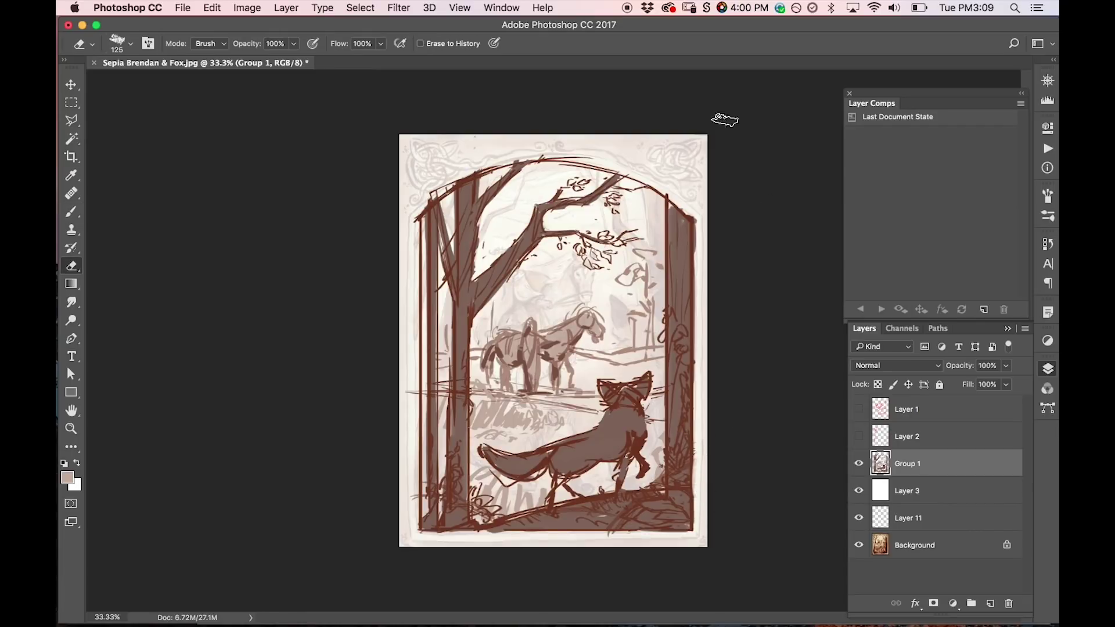
key(b)
key(e)
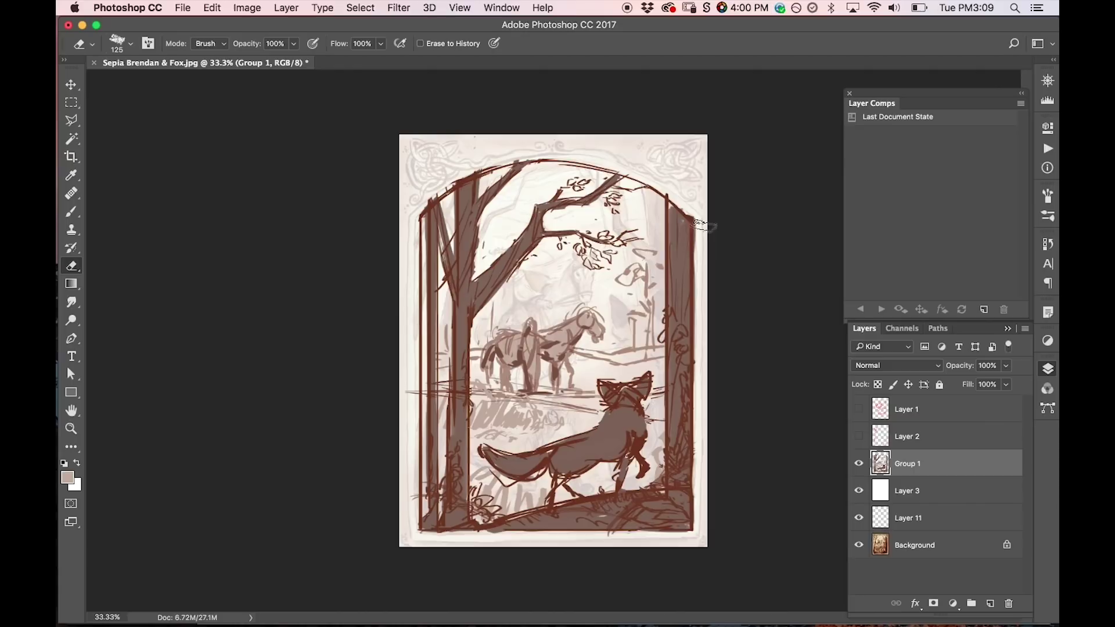
Draw pale border lines just outside the frame along its left, bottom and right sides.
key(b)
drag(413, 238, 413, 483)
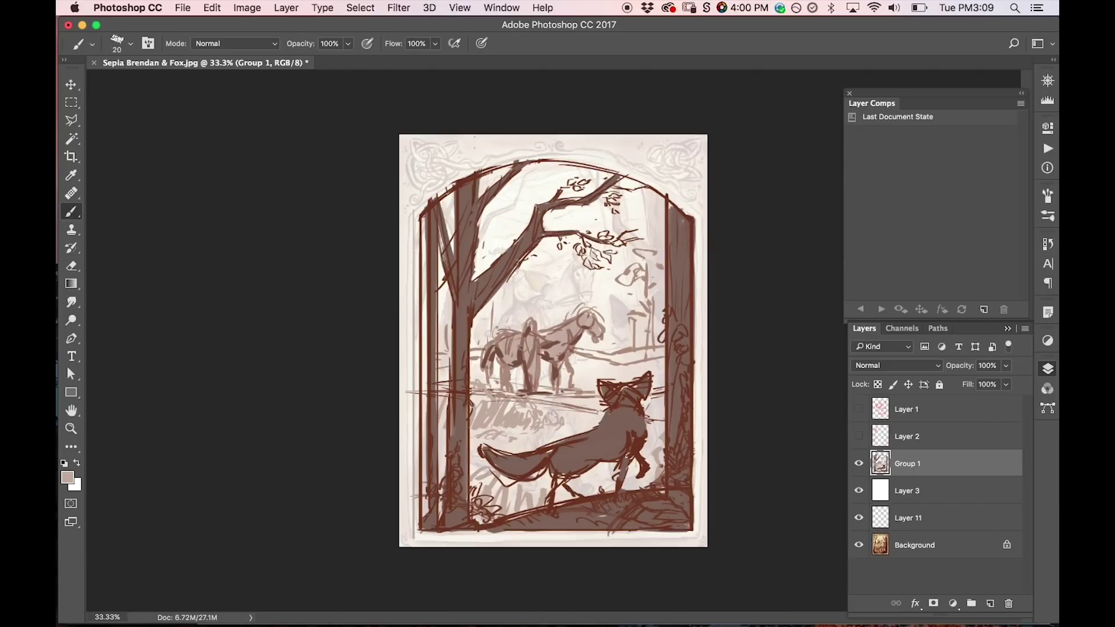
drag(490, 536, 647, 537)
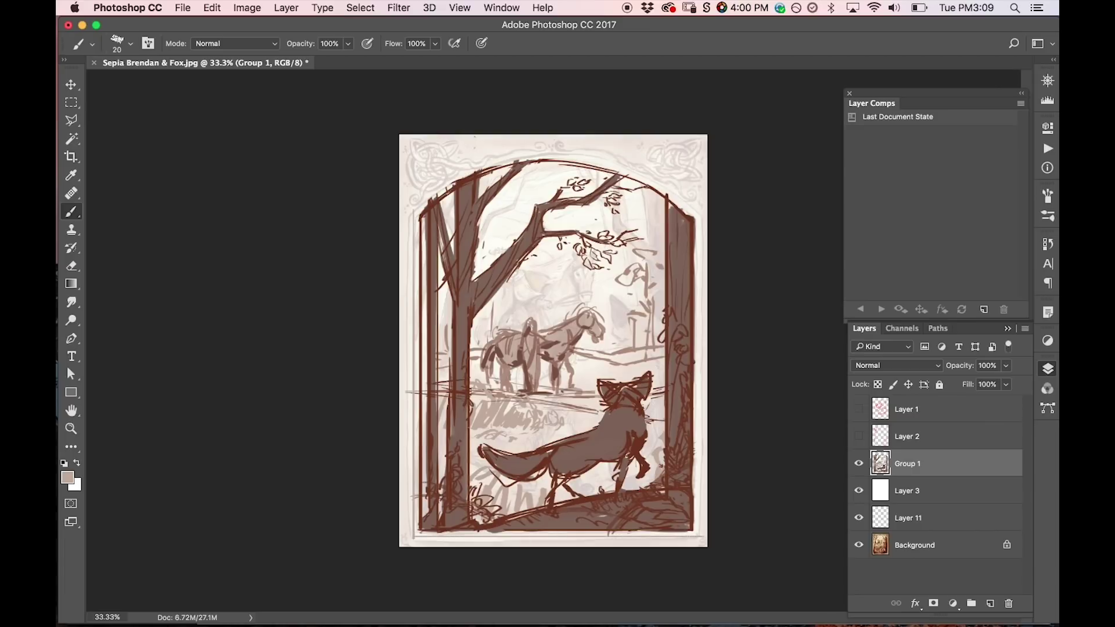
drag(698, 484, 700, 246)
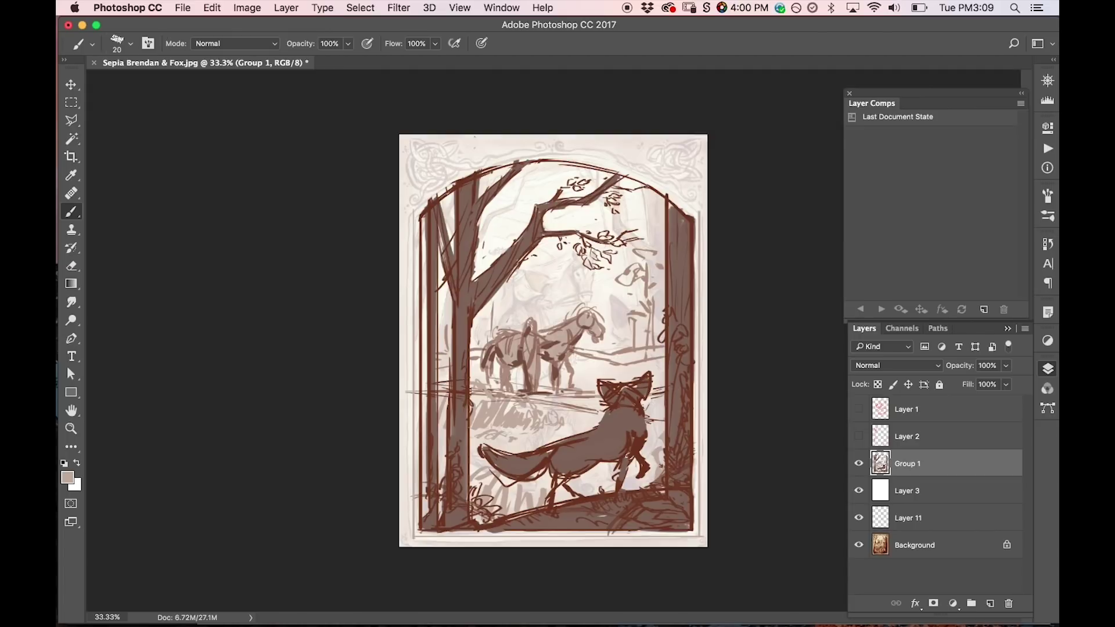
key(e)
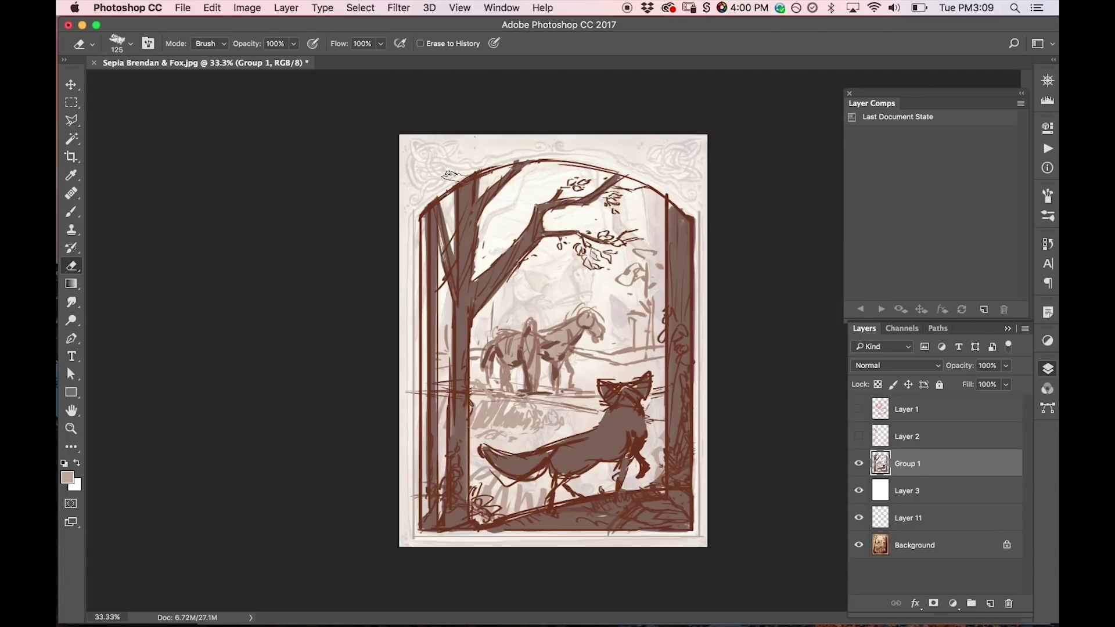
Lock the merged layer's transparent pixels and recolour the outer border lines with a darker sampled grey-brown.
key(i)
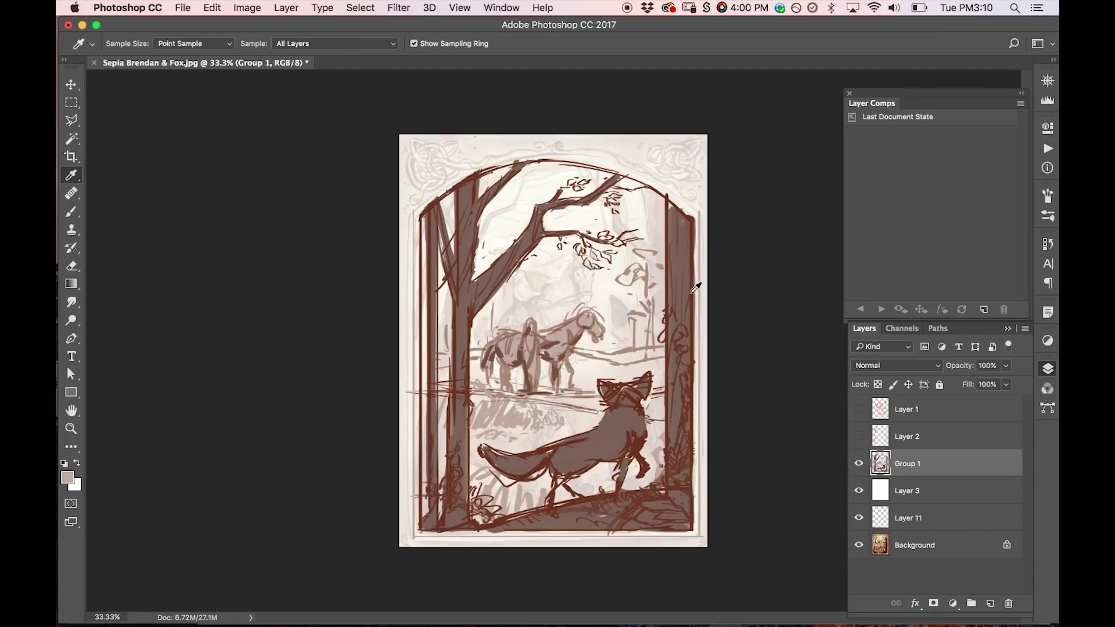
click(699, 285)
key(b)
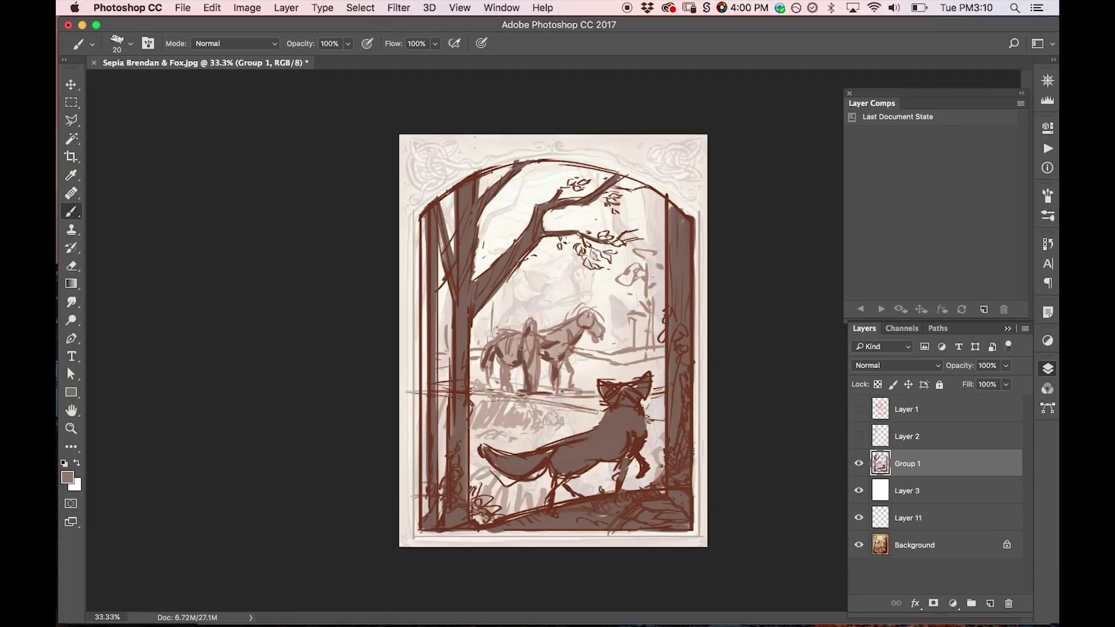
click(878, 384)
drag(700, 216, 700, 537)
drag(410, 544, 704, 544)
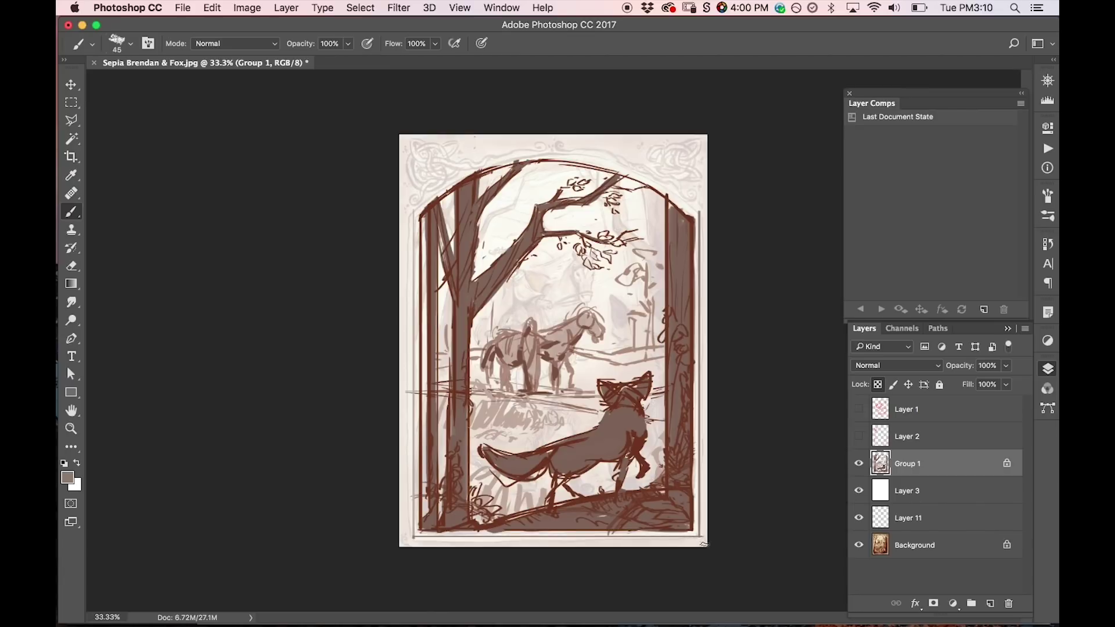
drag(414, 508, 415, 253)
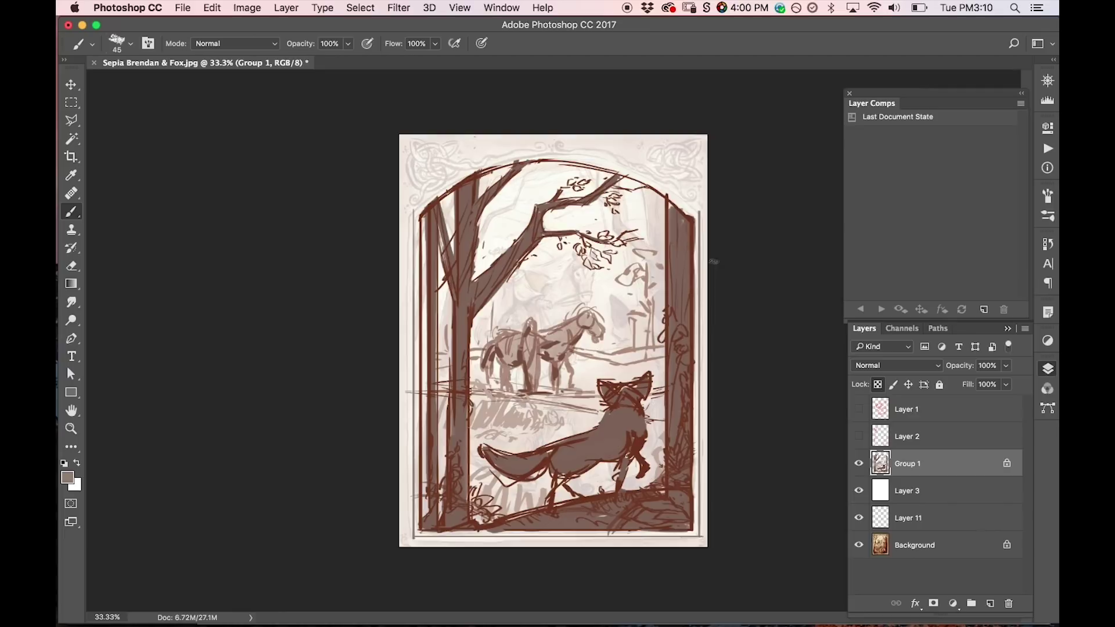
Unlock the transparency and draw an outer arch above the frame in the tree's grey-brown, joining both side border lines.
key(z)
click(529, 141)
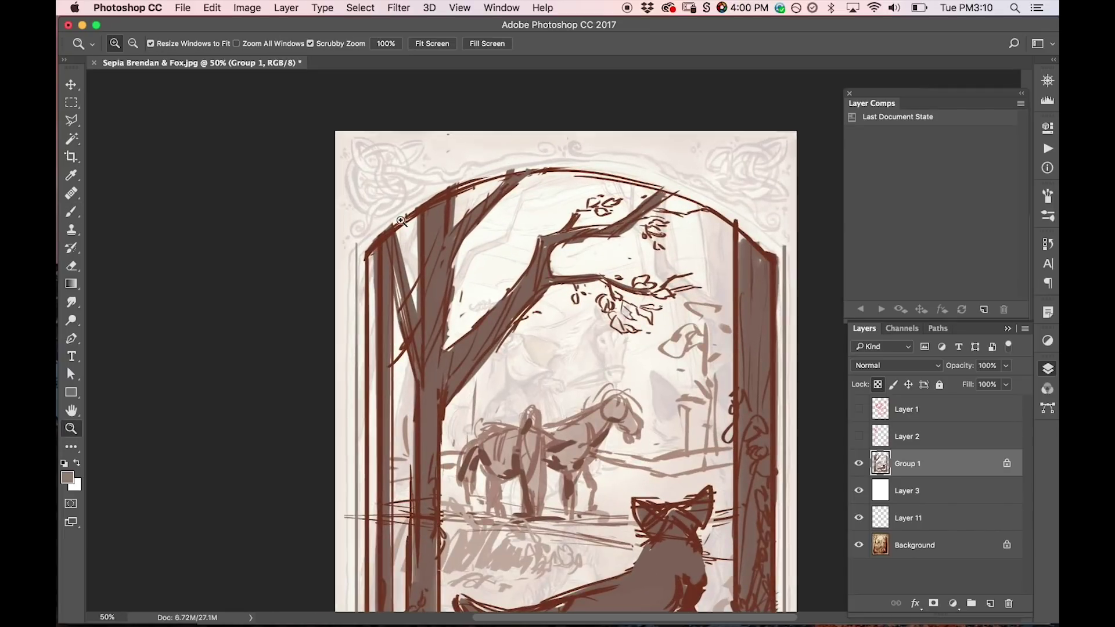
key(b)
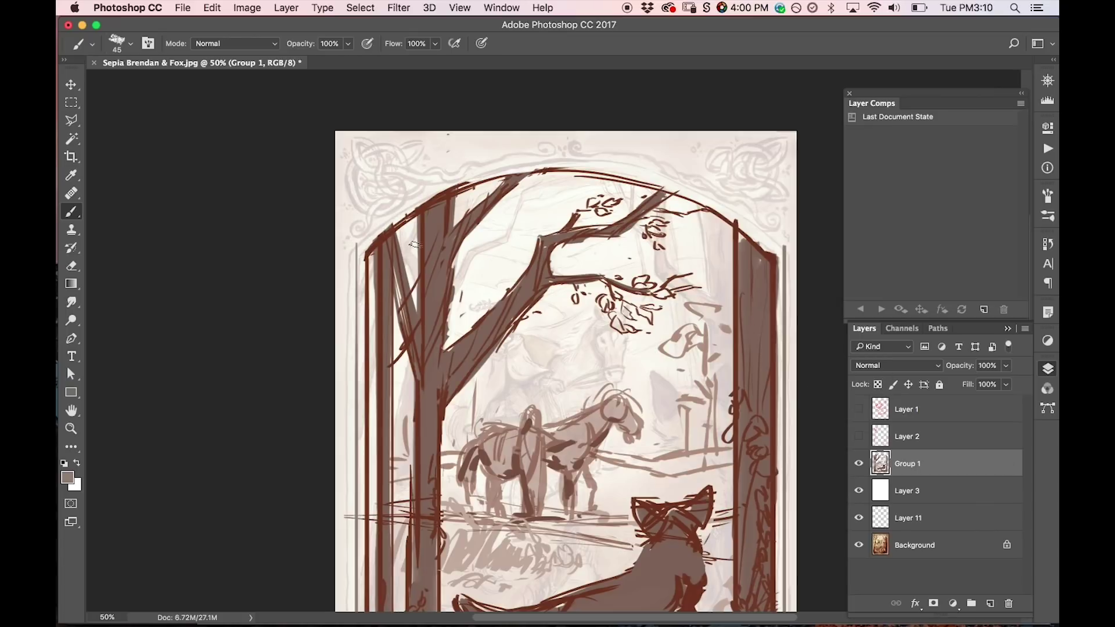
key(i)
click(376, 285)
key(b)
mouse_move(355, 248)
mouse_down()
mouse_move(450, 175)
mouse_move(386, 211)
mouse_move(494, 169)
mouse_move(438, 183)
mouse_move(525, 164)
mouse_move(471, 170)
mouse_move(558, 160)
mouse_move(675, 184)
mouse_move(620, 167)
mouse_move(719, 201)
mouse_move(664, 177)
mouse_move(781, 239)
mouse_up()
drag(719, 204, 786, 249)
key(z)
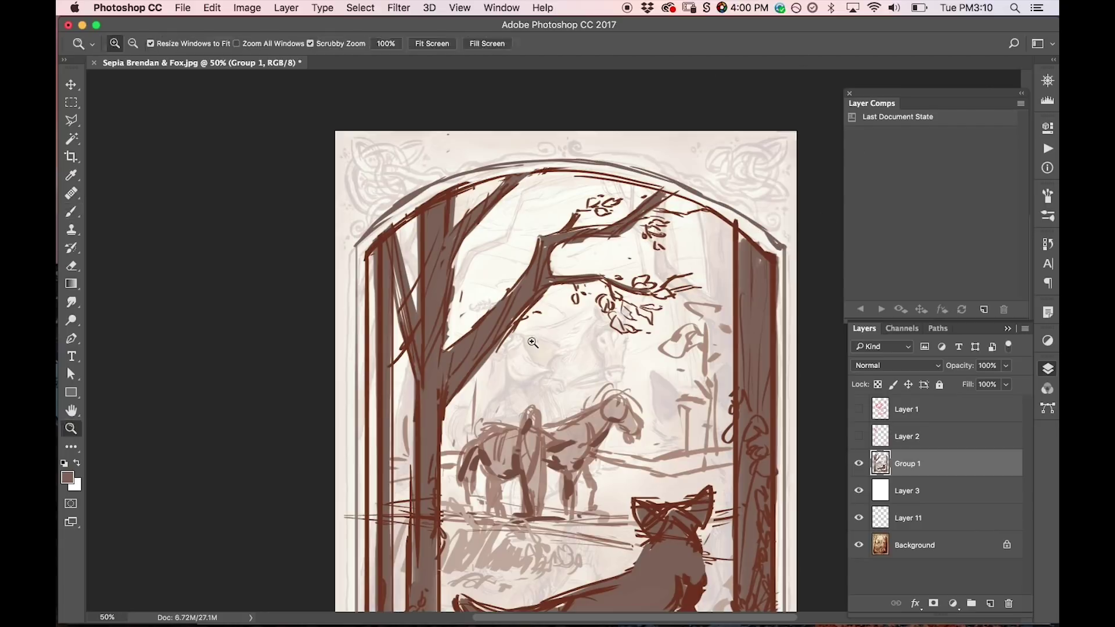
alt+click(568, 274)
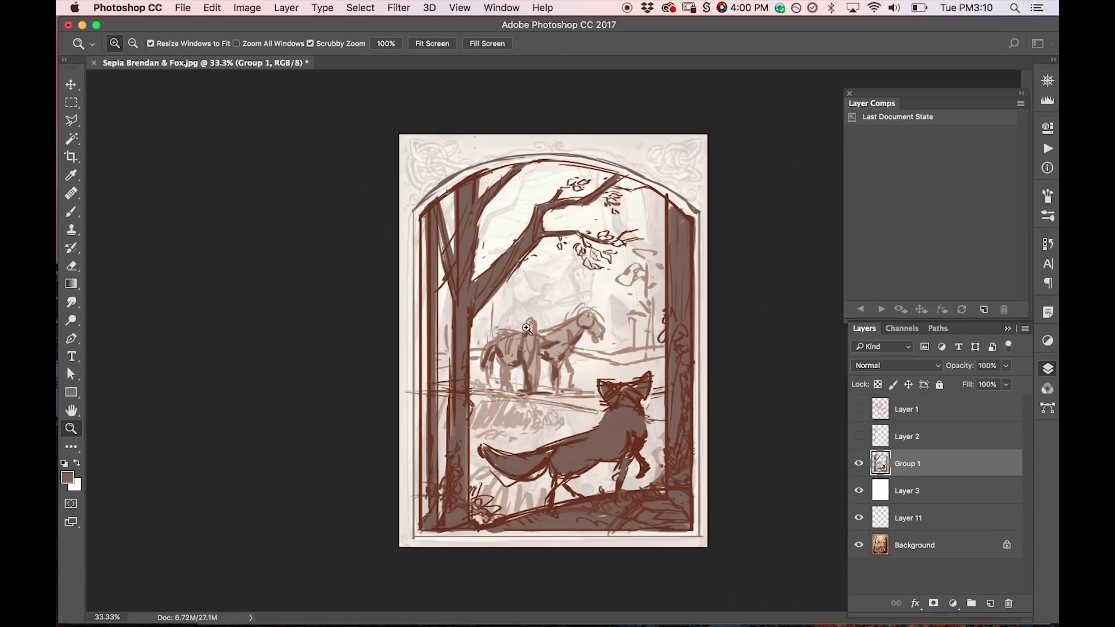
Select the upper-left corner knot ornament on the Background with the Polygonal Lasso and copy it to a new layer.
click(502, 161)
click(426, 127)
click(413, 135)
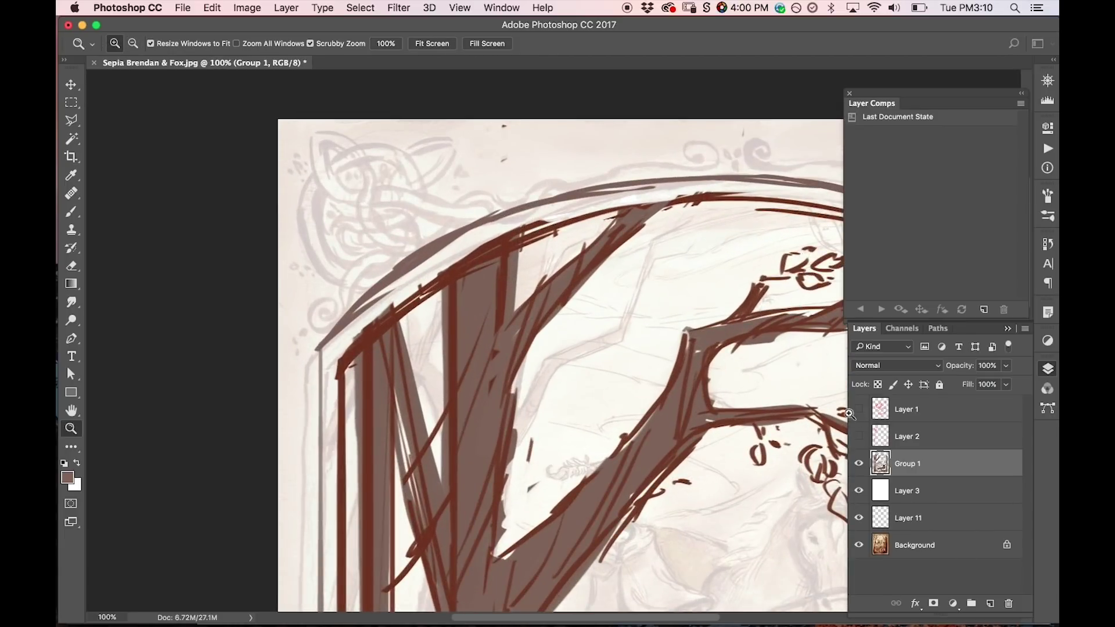
click(904, 546)
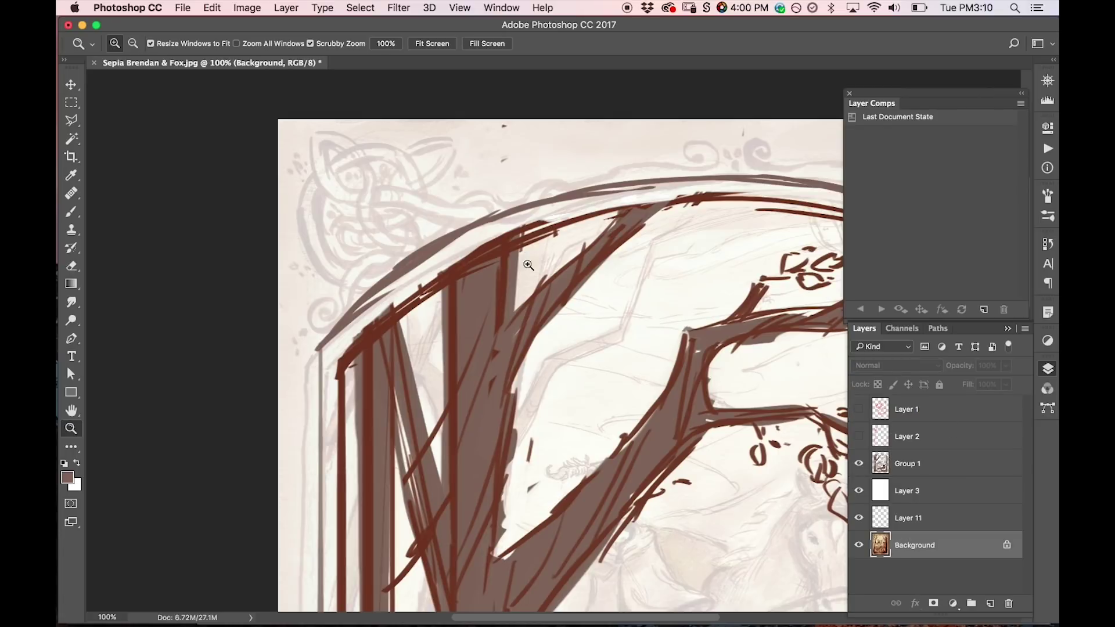
key(l)
click(509, 165)
click(511, 209)
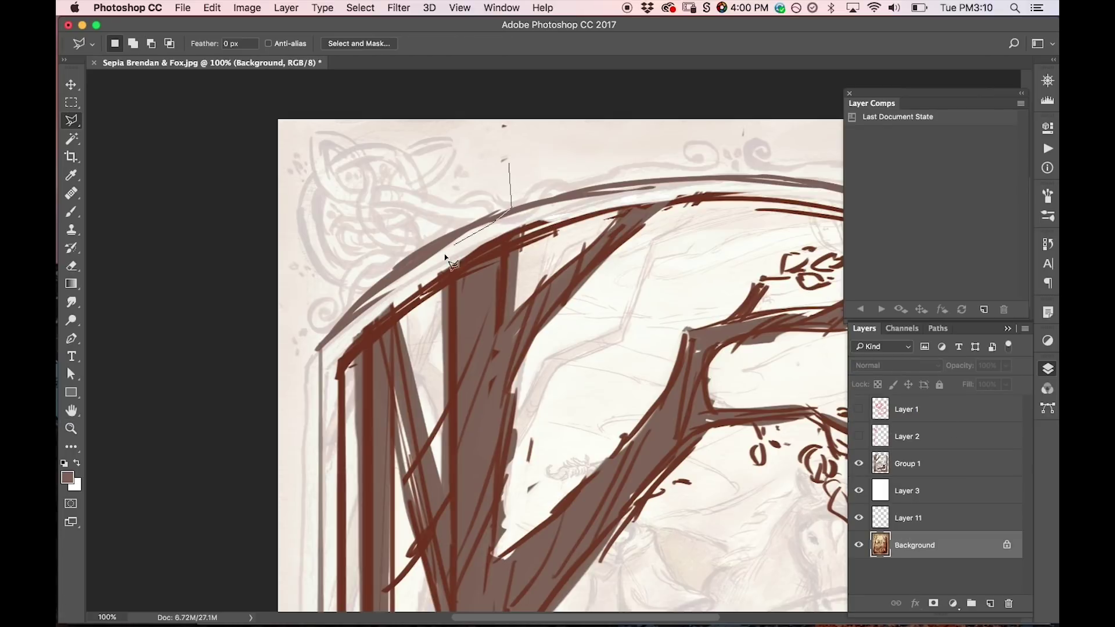
click(369, 321)
click(312, 347)
click(297, 342)
click(295, 140)
click(307, 122)
click(518, 131)
click(510, 165)
key(ctrl+j)
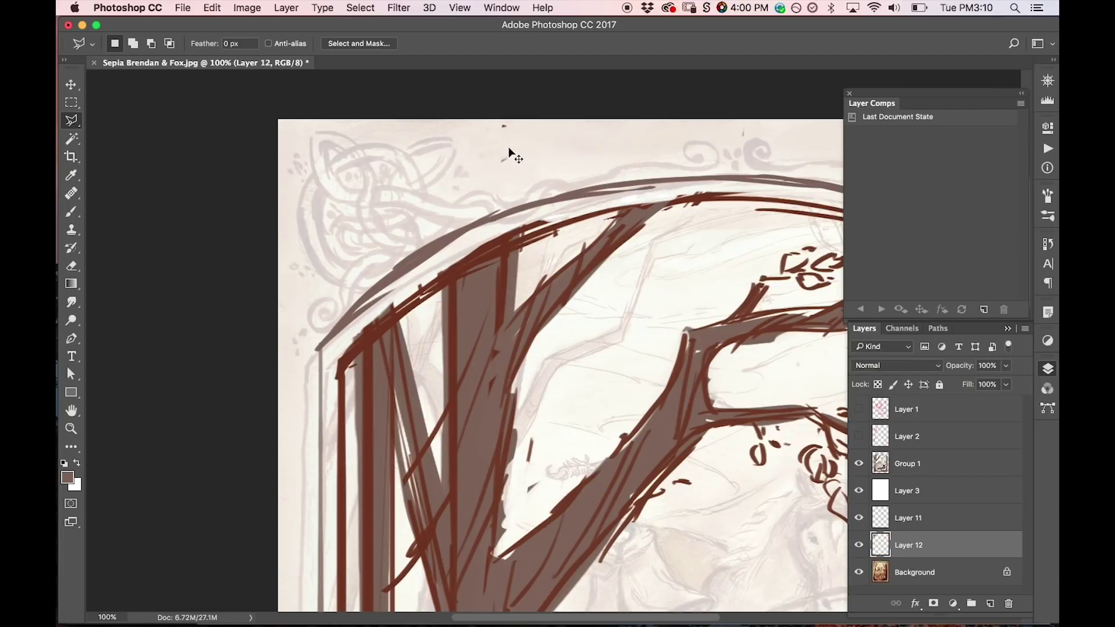
Scale the copied knot ornament to about 80%, fit it into the upper-left corner, and toggle its layer to compare.
key(ctrl+t)
drag(294, 344, 341, 301)
drag(416, 207, 379, 212)
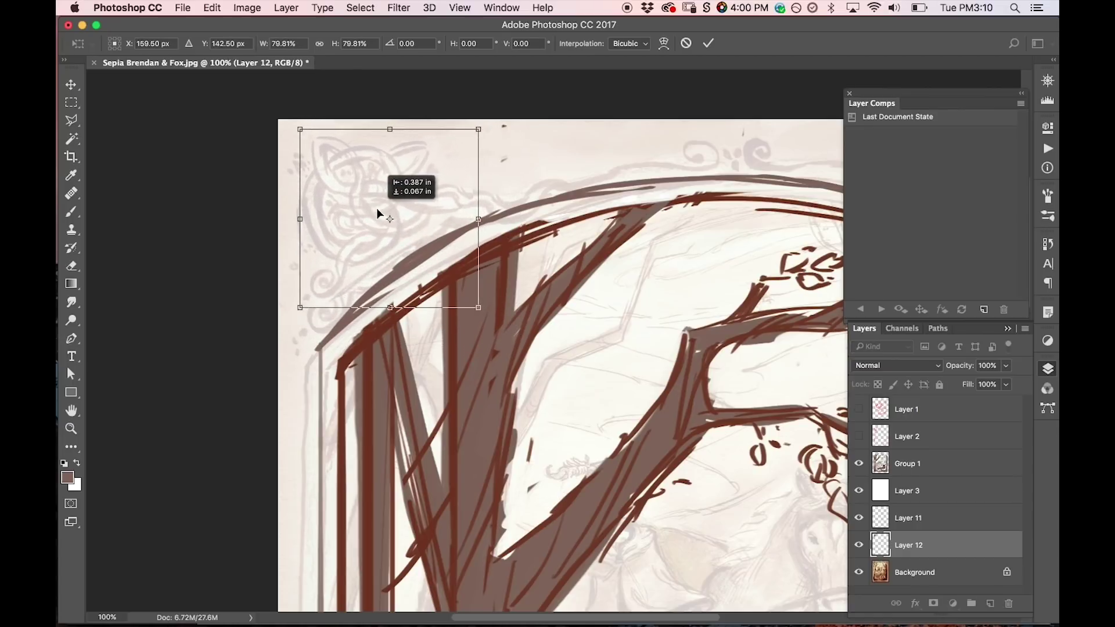
drag(478, 306, 479, 304)
drag(407, 190, 412, 185)
key(Return)
key(l)
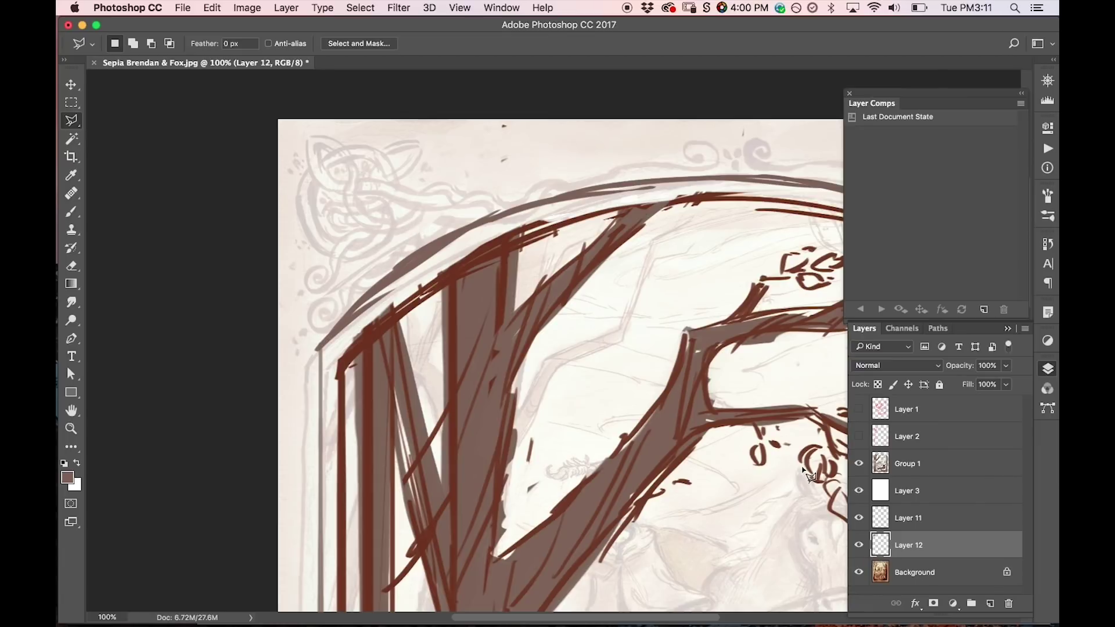
click(859, 546)
click(859, 546)
Add a new layer above Layer 11 and reduce the brush size to 15 for detailing the corner knot.
click(924, 526)
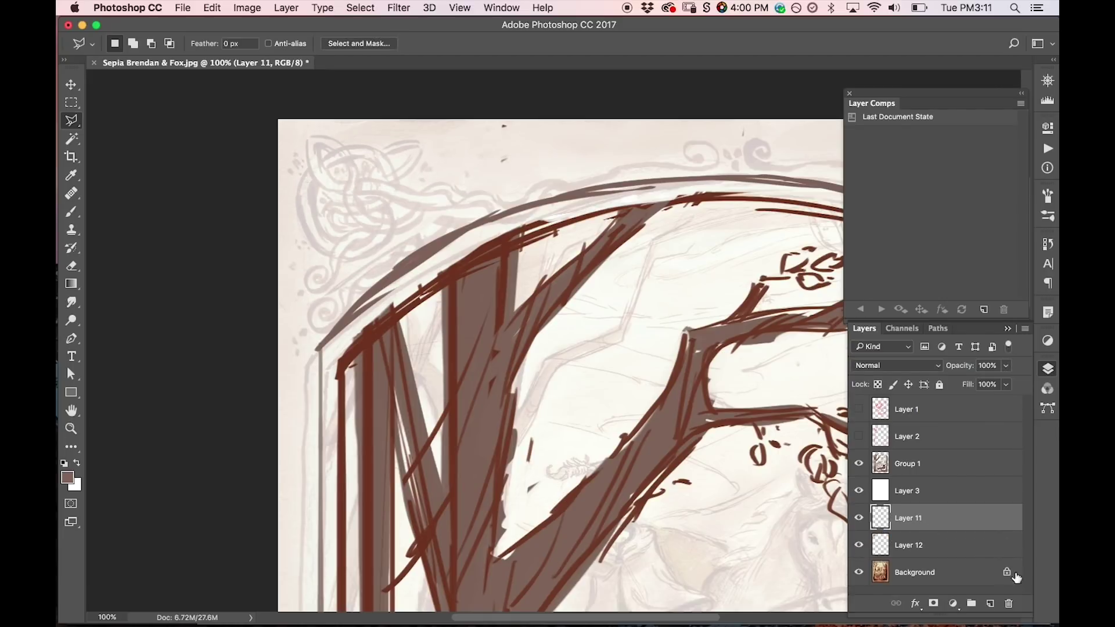
click(989, 605)
key(z)
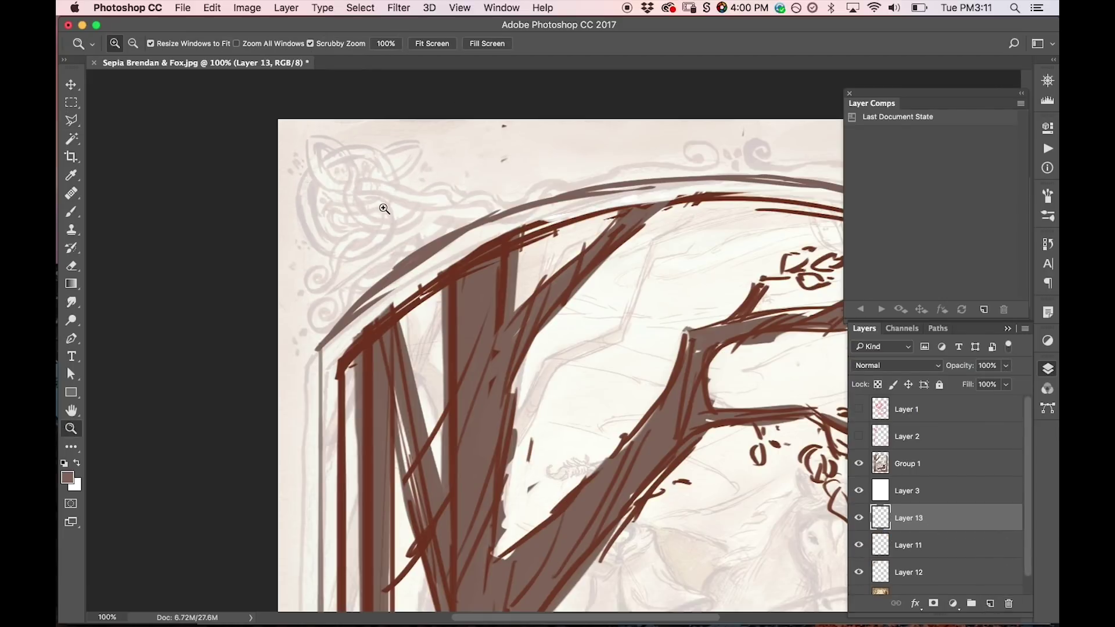
click(384, 207)
drag(463, 348, 518, 403)
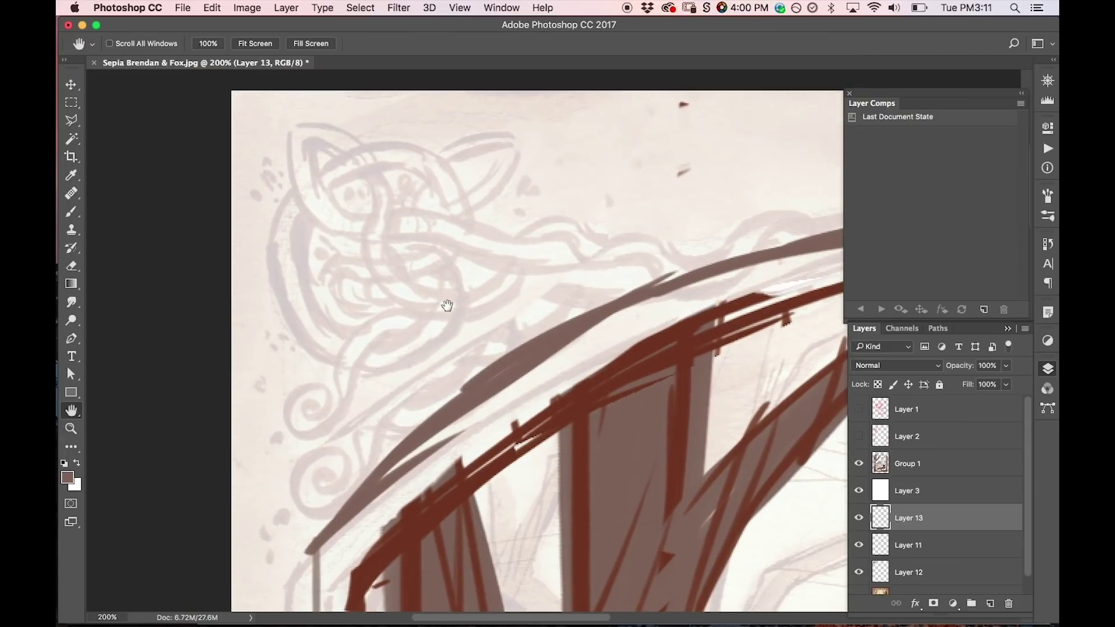
key(b)
key(bracketleft)
key(bracketleft)
key(bracketleft)
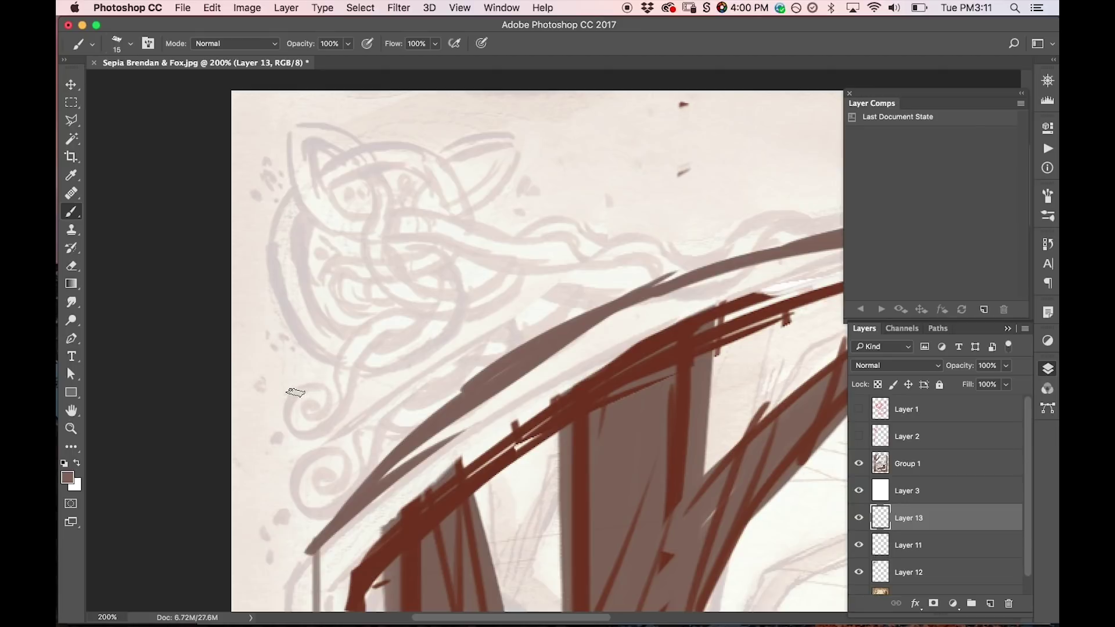
Sample the dark red-brown of the foreground lines and add a new layer above Group 1.
click(930, 443)
key(i)
click(463, 489)
key(b)
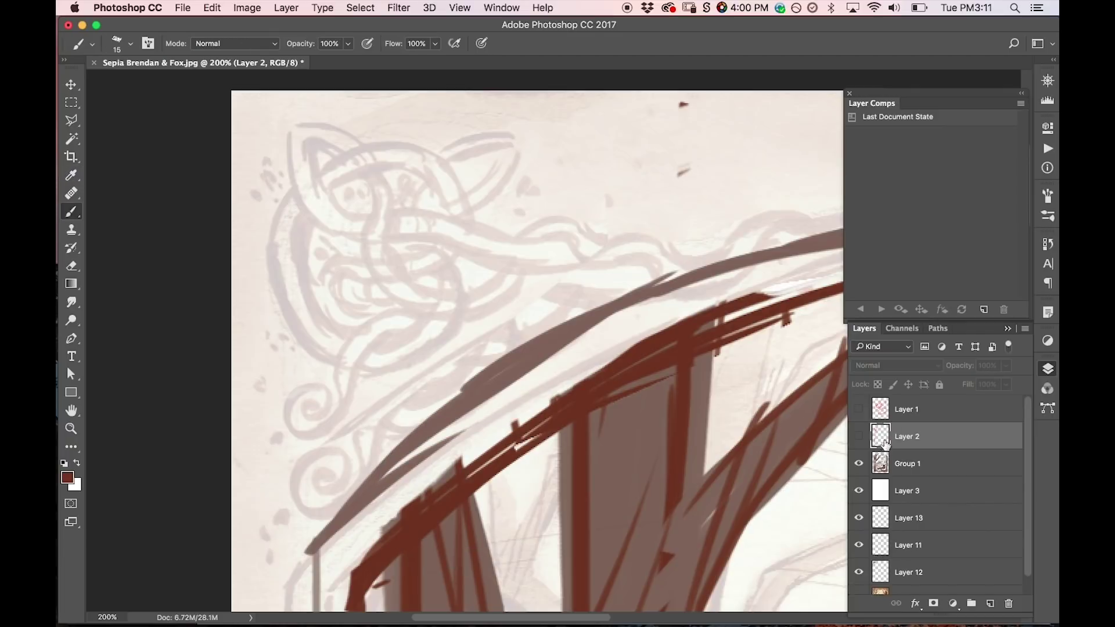
click(930, 465)
click(991, 604)
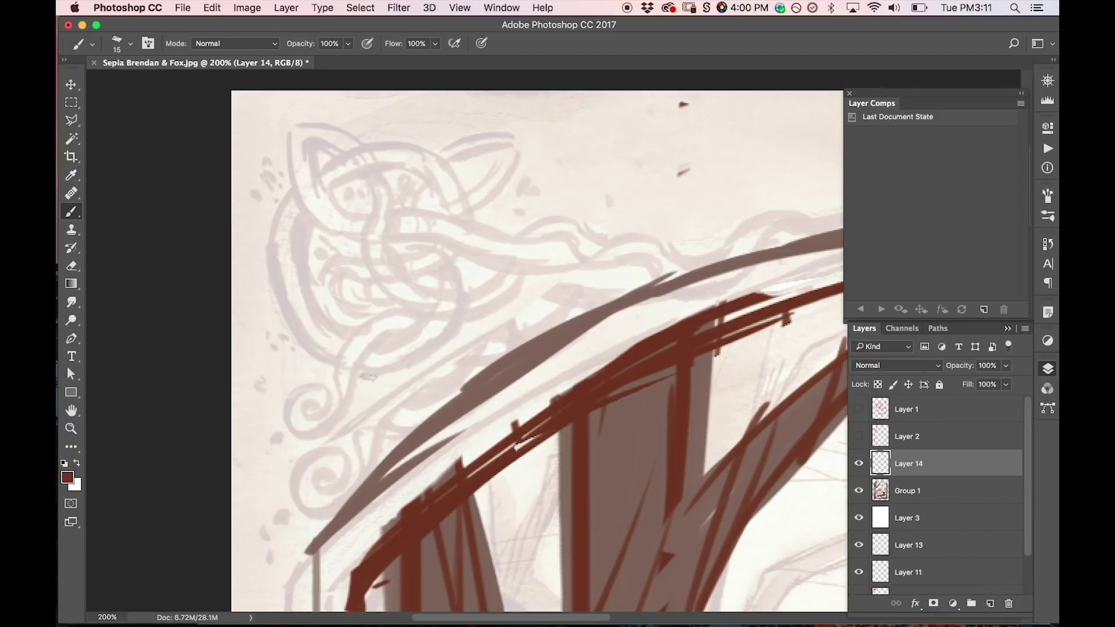
Draw the double-line spiral tail at the lower left of the corner knot in dark red-brown on Layer 14.
mouse_move(301, 406)
mouse_down()
mouse_move(318, 402)
mouse_move(289, 390)
mouse_move(283, 419)
mouse_move(322, 429)
mouse_move(376, 342)
mouse_move(402, 333)
mouse_up()
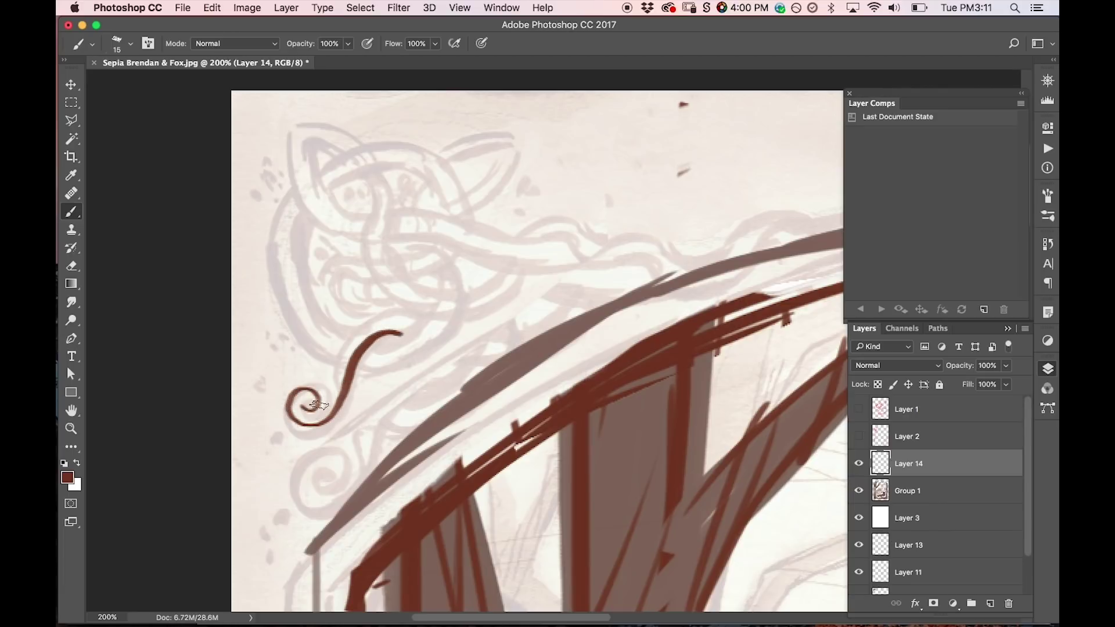
drag(317, 403, 365, 323)
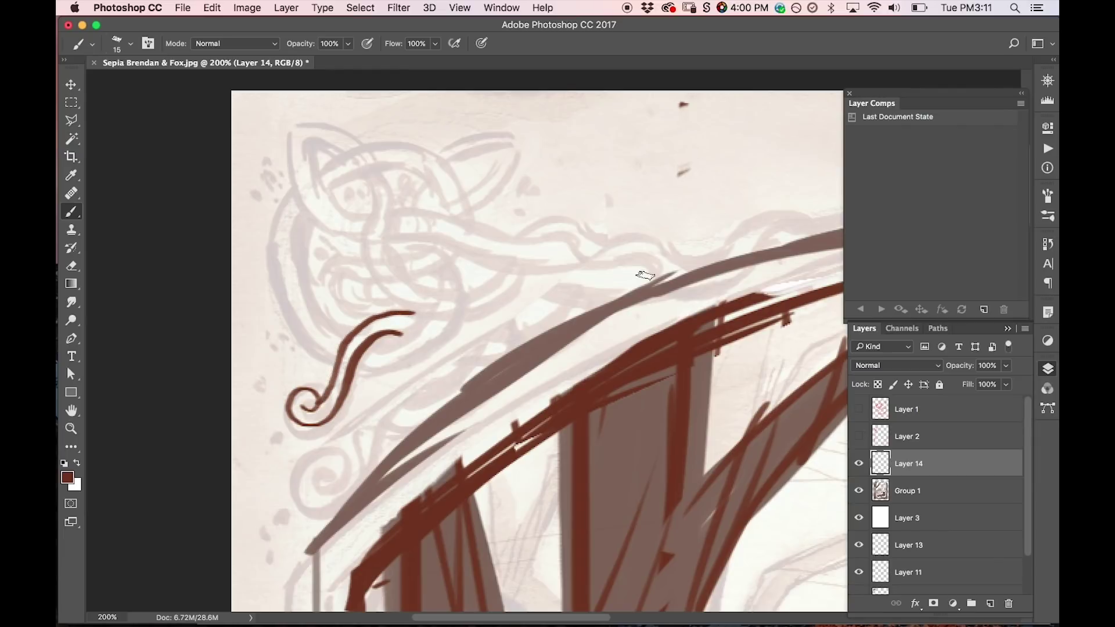
mouse_move(327, 468)
mouse_down()
mouse_move(295, 490)
mouse_move(356, 490)
mouse_move(406, 396)
mouse_up()
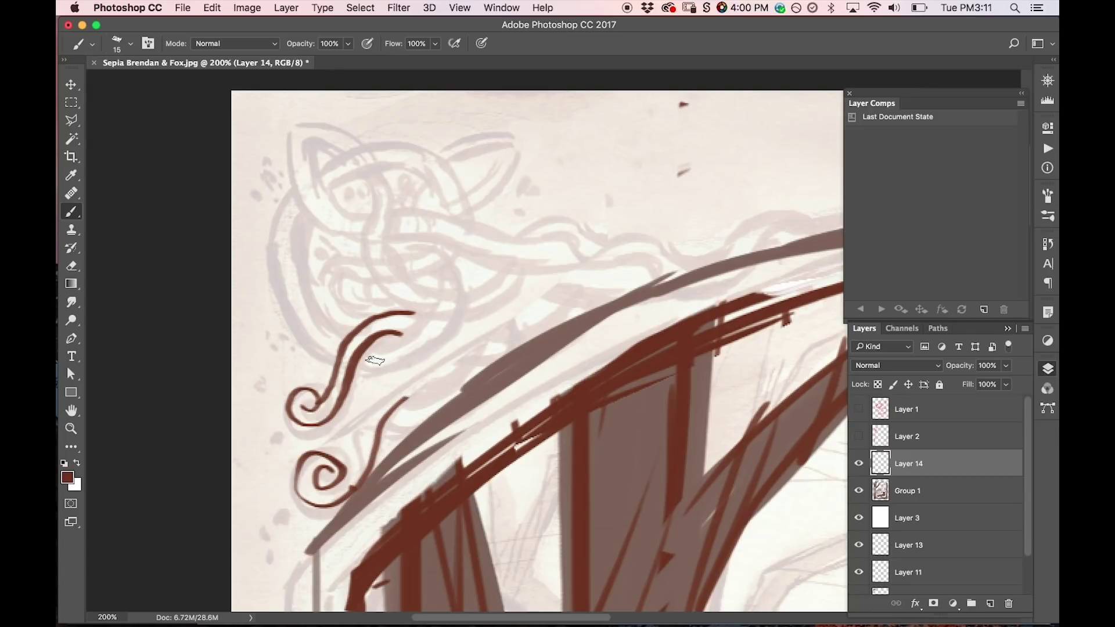
key(super+alt+z)
key(super+alt+z)
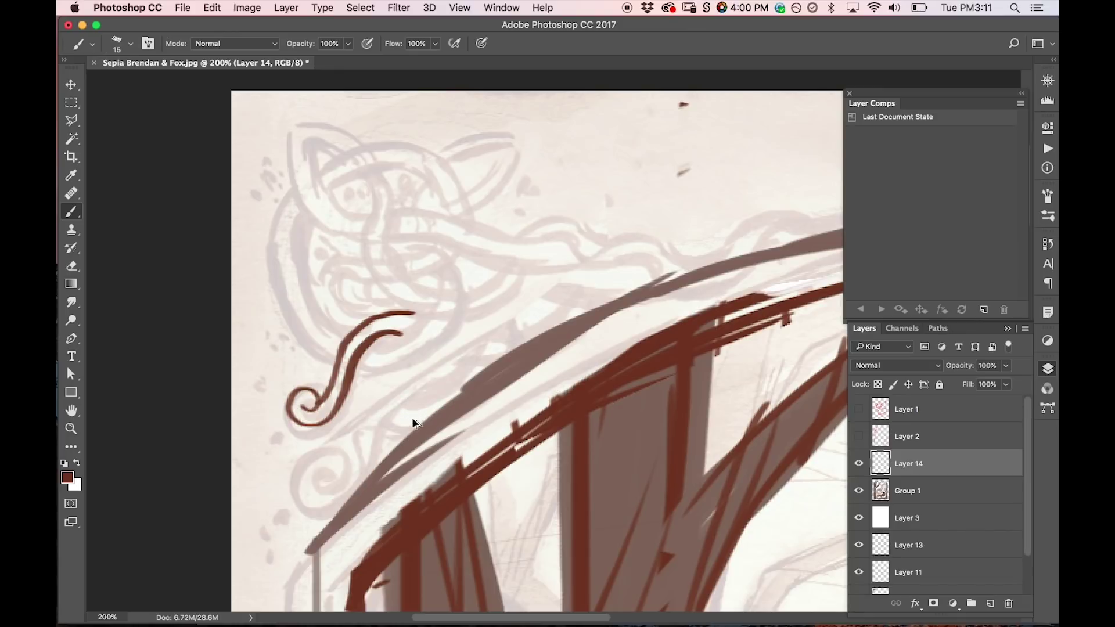
mouse_move(321, 472)
mouse_down()
mouse_move(316, 486)
mouse_move(340, 481)
mouse_move(323, 452)
mouse_move(300, 481)
mouse_move(331, 495)
mouse_move(406, 416)
mouse_up()
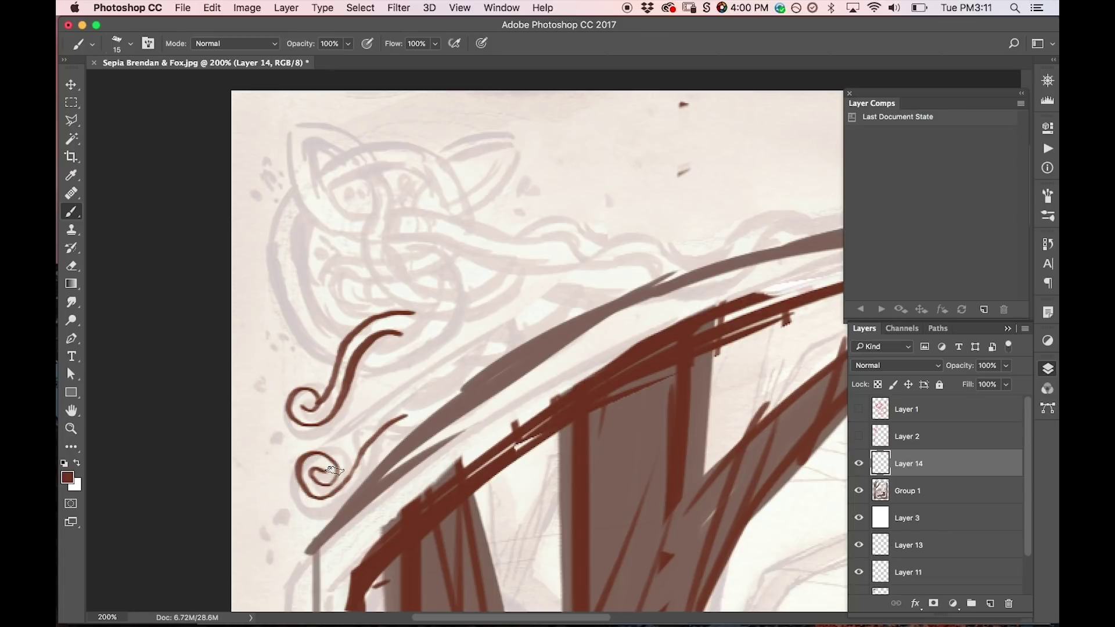
drag(334, 469, 398, 403)
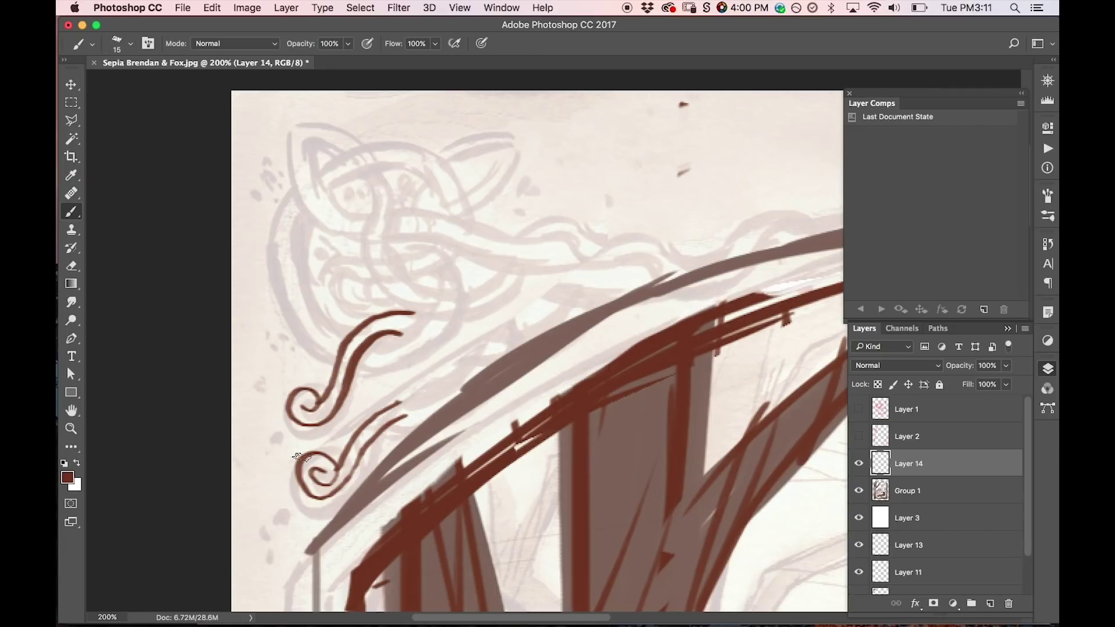
key(e)
mouse_move(286, 460)
mouse_down()
mouse_move(305, 488)
mouse_move(363, 418)
mouse_move(318, 497)
mouse_up()
key(bracketleft)
key(bracketleft)
key(bracketleft)
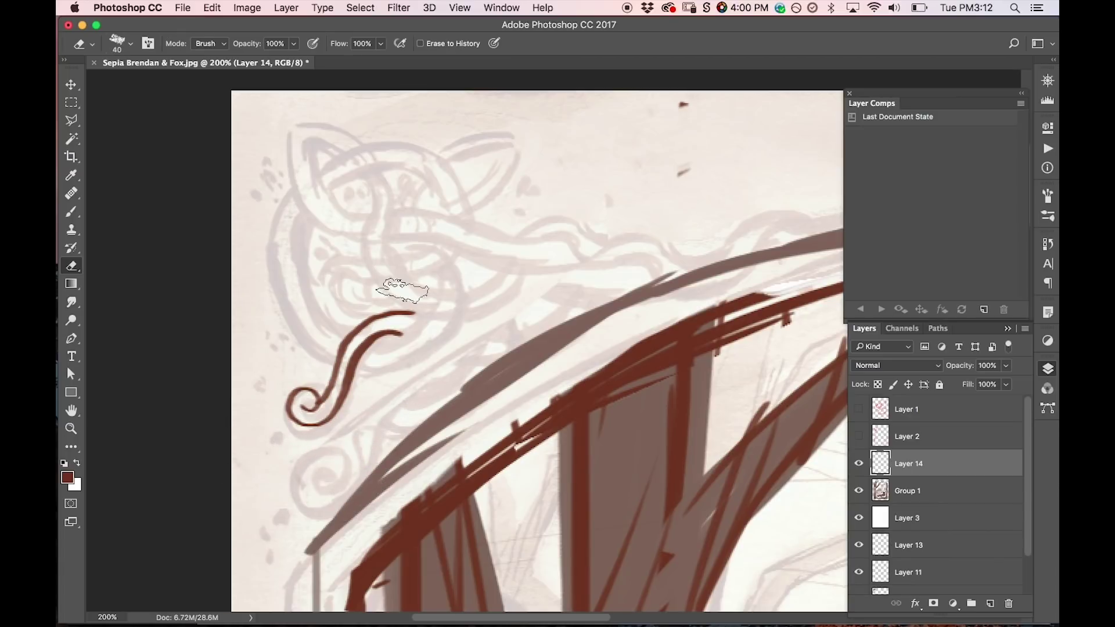
key(b)
drag(307, 140, 357, 174)
key(super+z)
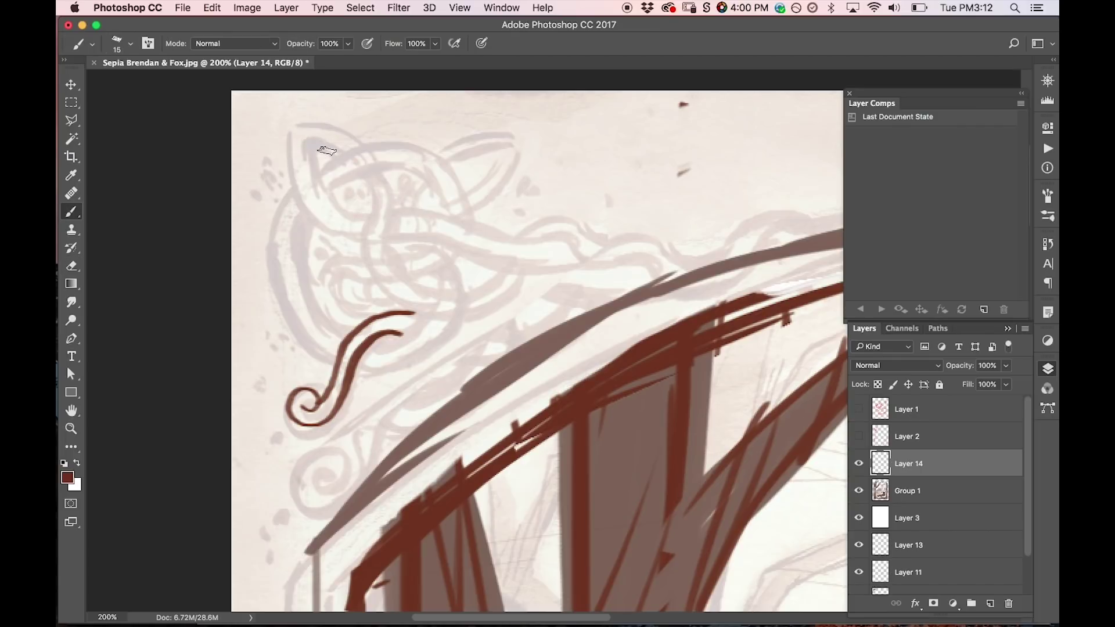
Outline the pointed upper-left loop of the knot and run its double-line band down toward the spiral tail.
mouse_move(303, 139)
mouse_down()
mouse_move(351, 161)
mouse_move(367, 199)
mouse_move(366, 178)
mouse_move(377, 283)
mouse_move(431, 314)
mouse_up()
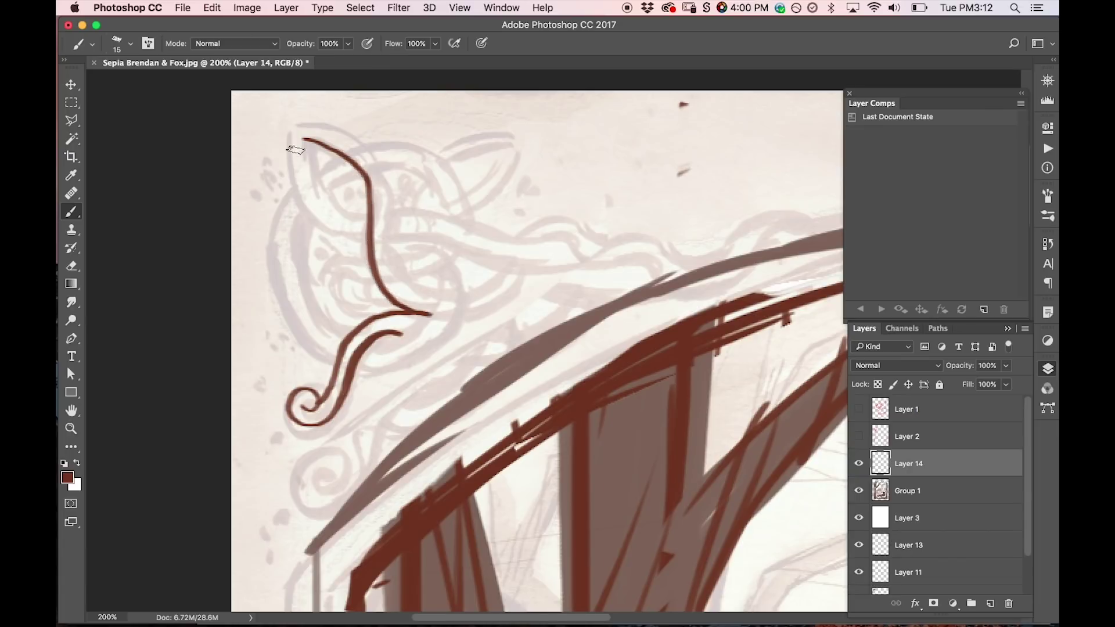
mouse_move(303, 139)
mouse_down()
mouse_move(329, 202)
mouse_move(370, 216)
mouse_up()
mouse_move(289, 135)
mouse_down()
mouse_move(298, 186)
mouse_move(320, 216)
mouse_move(365, 229)
mouse_up()
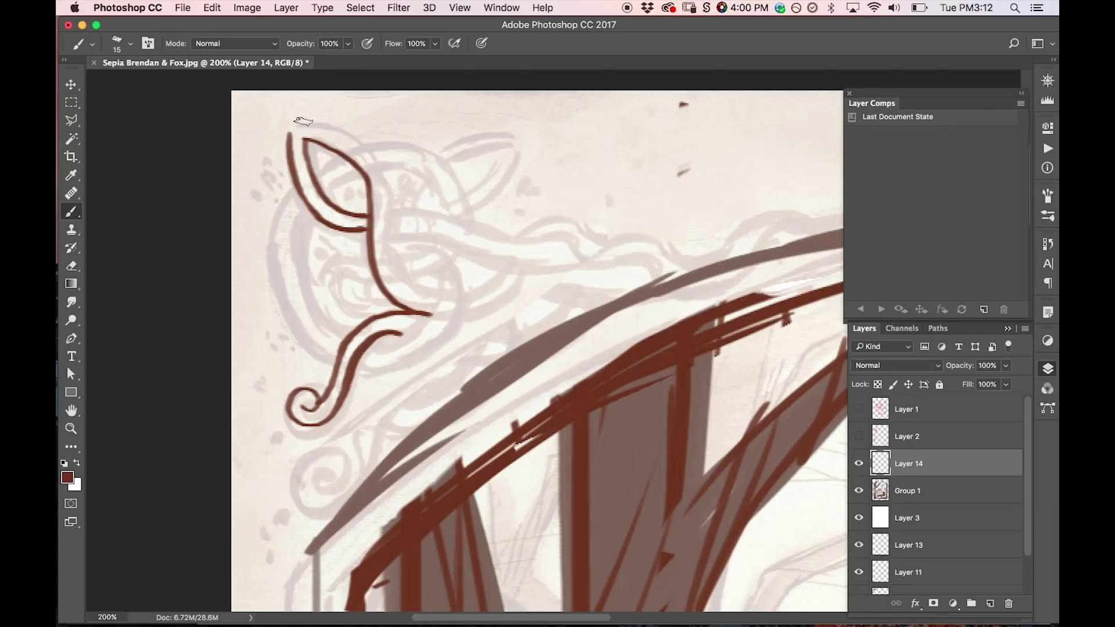
mouse_move(288, 138)
mouse_down()
mouse_move(291, 122)
mouse_move(352, 138)
mouse_up()
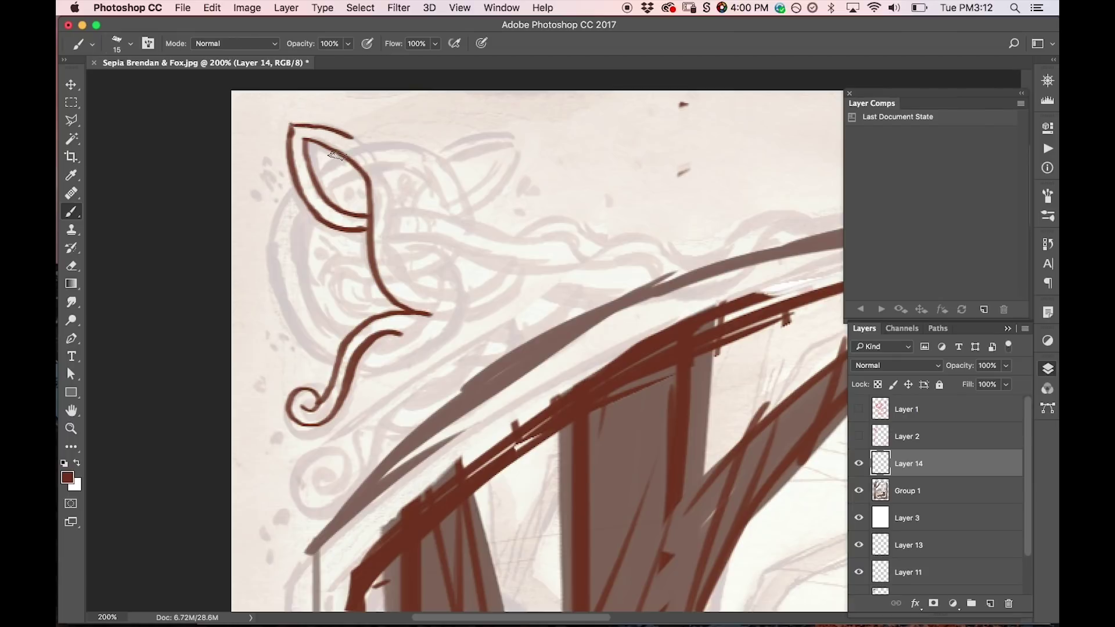
drag(353, 139, 366, 154)
mouse_move(367, 156)
mouse_down()
mouse_move(385, 183)
mouse_move(389, 259)
mouse_up()
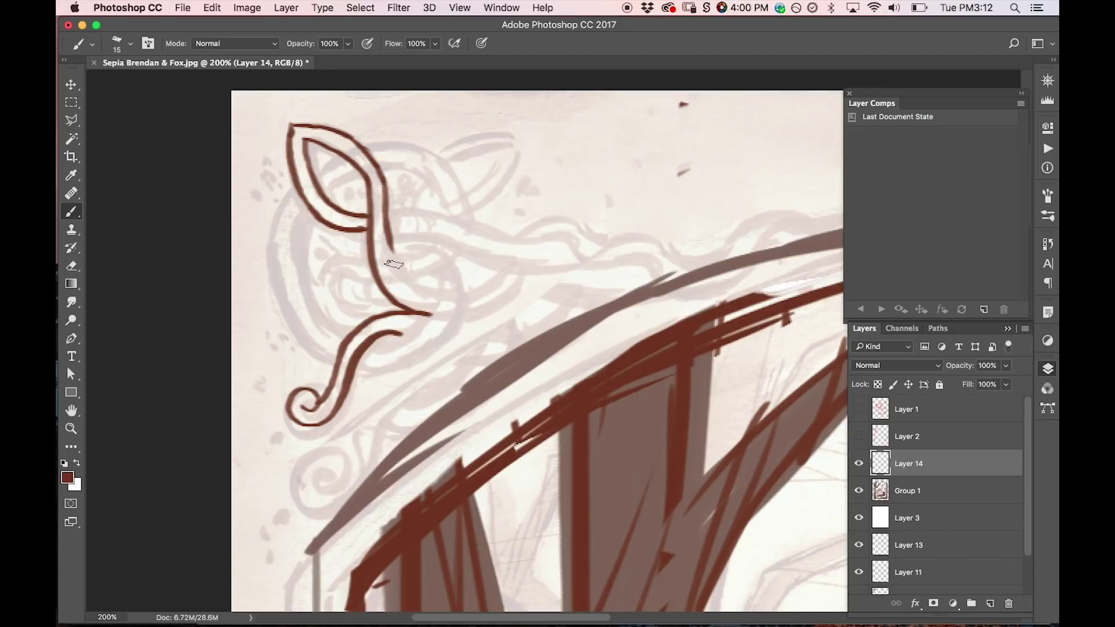
mouse_move(380, 218)
mouse_down()
mouse_move(393, 272)
mouse_move(445, 298)
mouse_up()
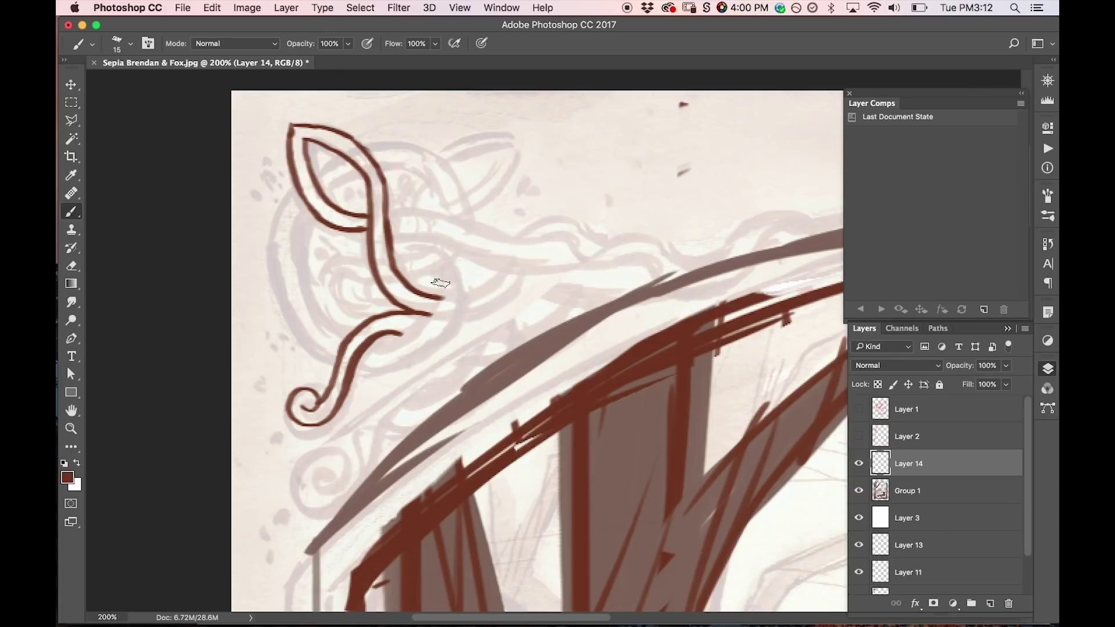
Draw the inner and outer edges of the knot's left ring from the pointed loop down to the spiral tail.
mouse_move(308, 210)
mouse_down()
mouse_move(292, 258)
mouse_move(301, 299)
mouse_move(344, 346)
mouse_up()
mouse_move(293, 233)
mouse_down()
mouse_move(288, 257)
mouse_move(332, 337)
mouse_up()
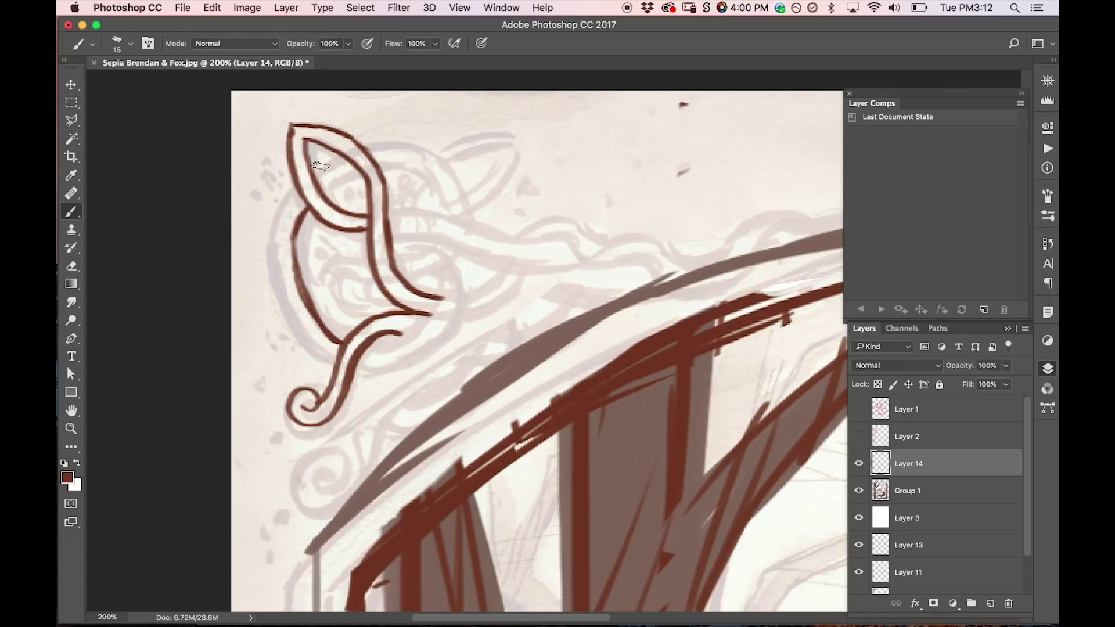
mouse_move(325, 192)
mouse_down()
mouse_move(362, 170)
mouse_move(290, 196)
mouse_move(272, 240)
mouse_move(294, 316)
mouse_move(337, 365)
mouse_up()
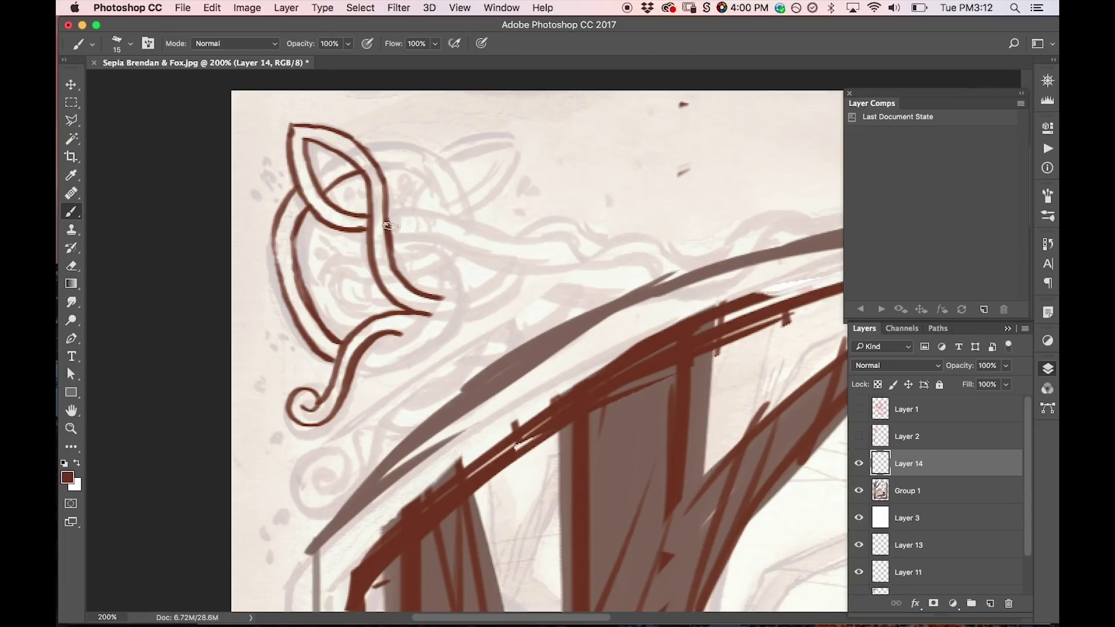
Draw the band crossing to the ring's right side, close it around the bottom, and clean up its upper-right corner.
drag(390, 228, 427, 229)
drag(440, 235, 446, 286)
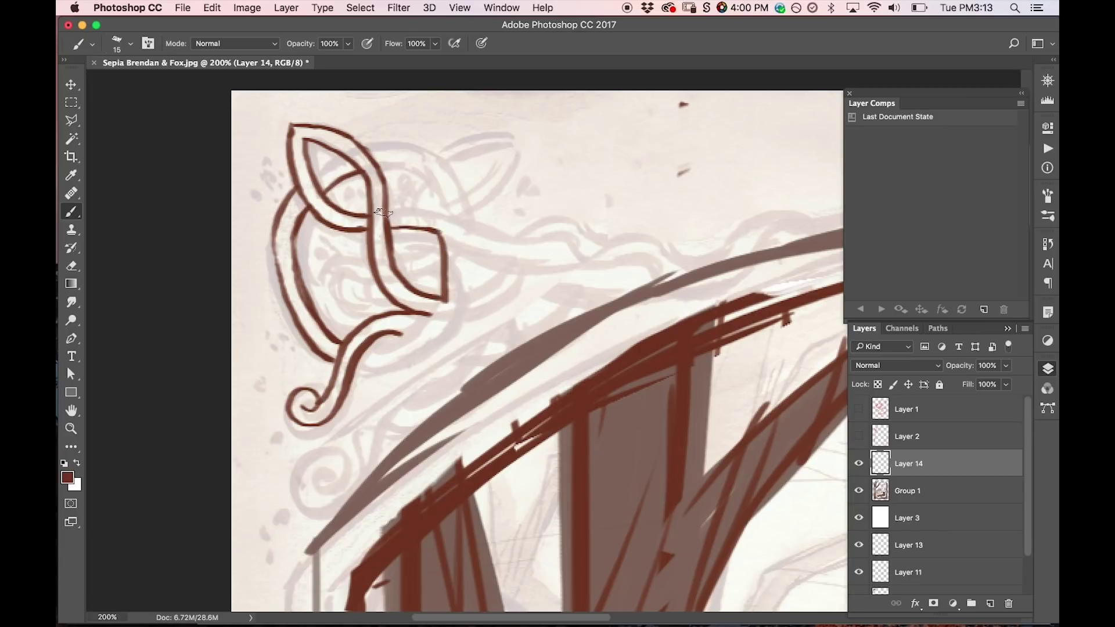
drag(383, 216, 427, 215)
mouse_move(443, 299)
mouse_down()
mouse_move(409, 338)
mouse_move(370, 344)
mouse_move(388, 347)
mouse_move(372, 373)
mouse_move(349, 364)
mouse_move(416, 358)
mouse_move(455, 326)
mouse_move(465, 284)
mouse_move(446, 216)
mouse_up()
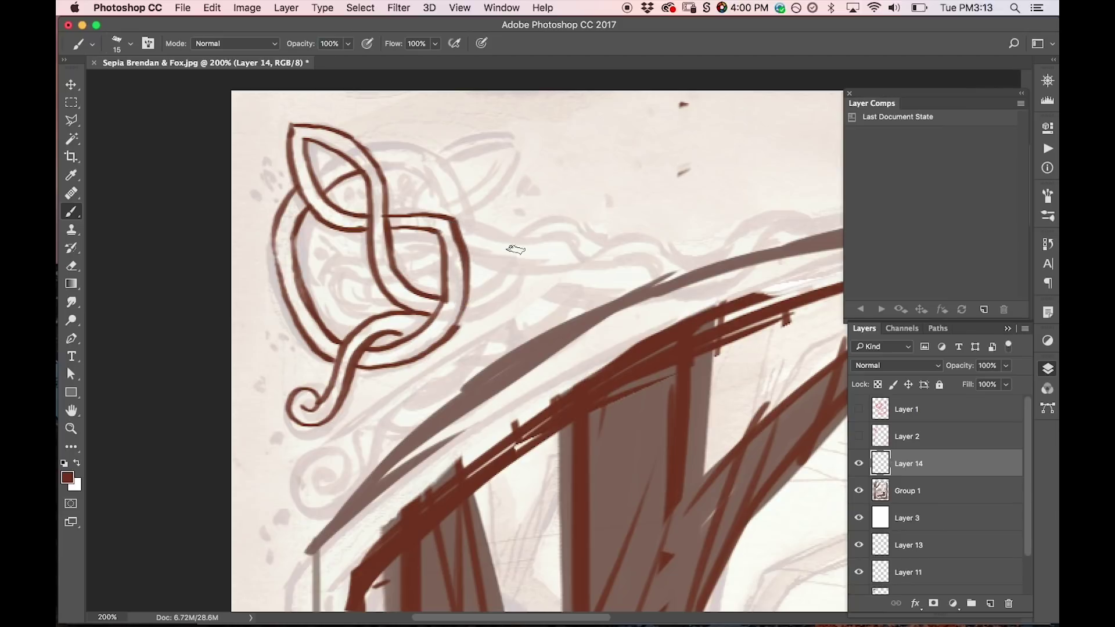
key(super+alt+z)
key(super+alt+z)
key(super+alt+z)
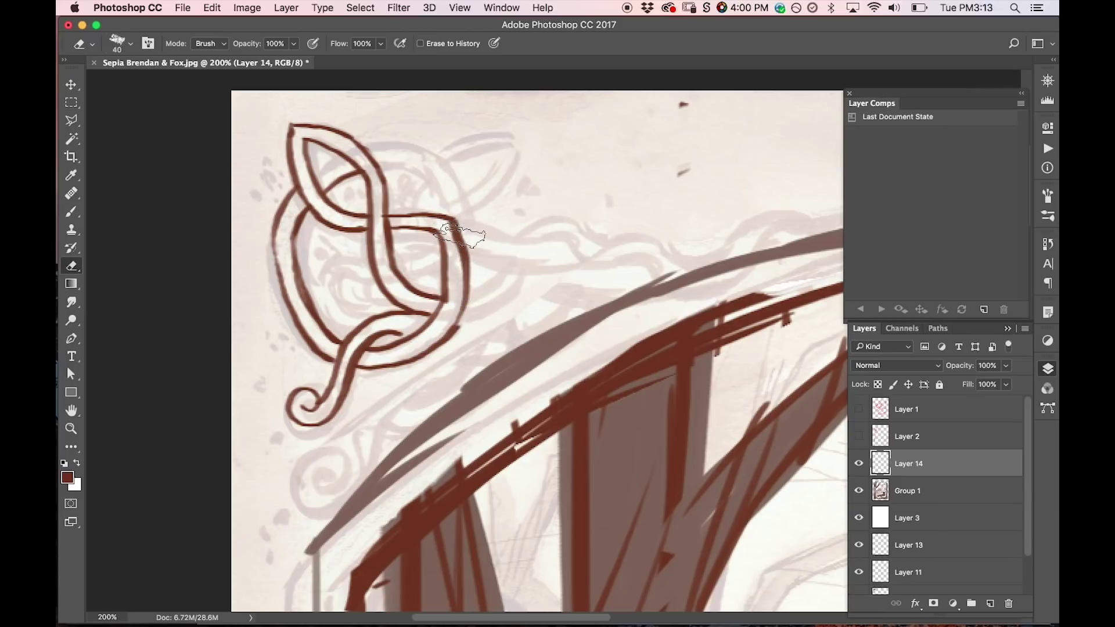
drag(446, 217, 468, 256)
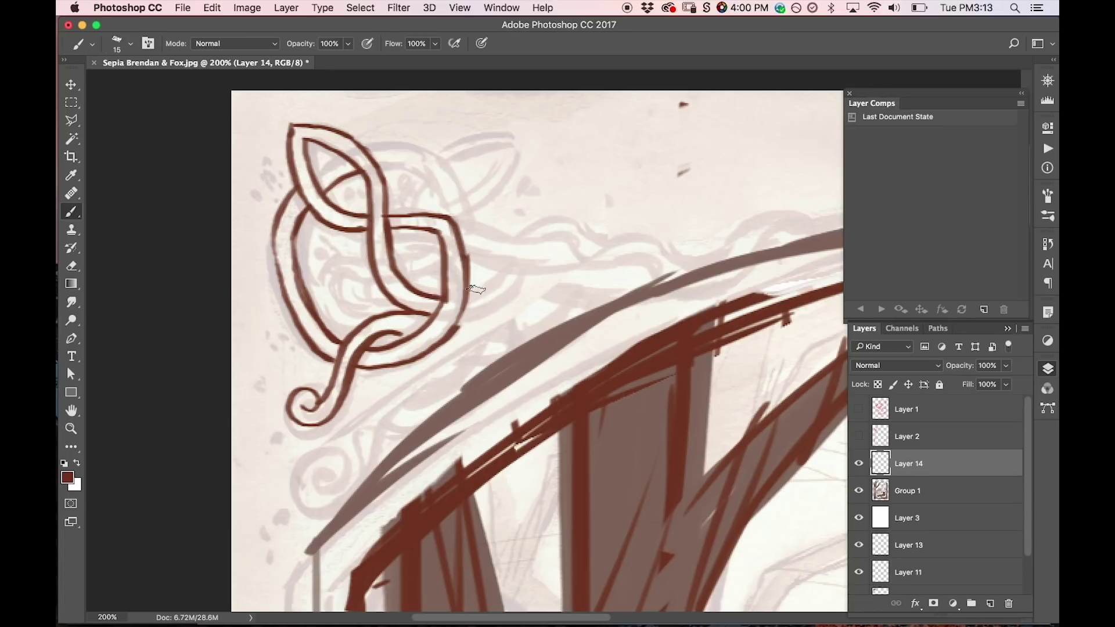
Draw the double-line strand branching from the ring's right side toward the arch with a bent end.
drag(465, 301, 494, 283)
mouse_move(486, 288)
mouse_down()
mouse_move(547, 217)
mouse_move(606, 238)
mouse_up()
mouse_move(461, 314)
mouse_down()
mouse_move(507, 296)
mouse_move(569, 234)
mouse_move(584, 241)
mouse_up()
key(r)
mouse_move(374, 311)
mouse_down()
mouse_move(569, 349)
mouse_move(499, 343)
mouse_move(613, 178)
mouse_up()
Draw the curved band weaving behind the pointed loop and ring, joining it to the twisted strand beside the arch.
key(e)
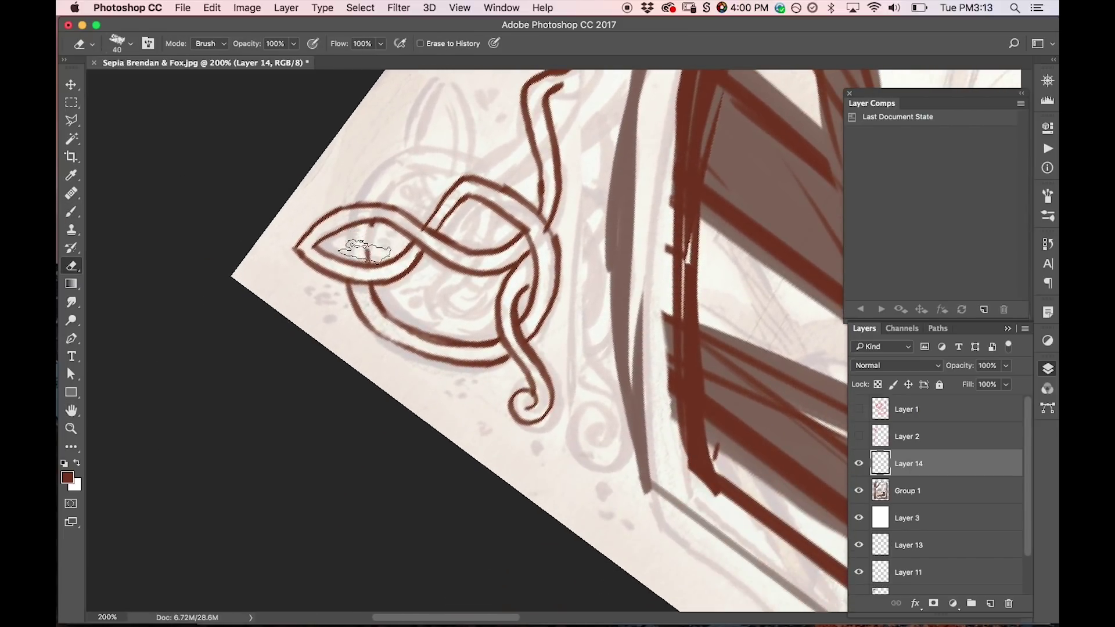
key(b)
drag(367, 263, 376, 222)
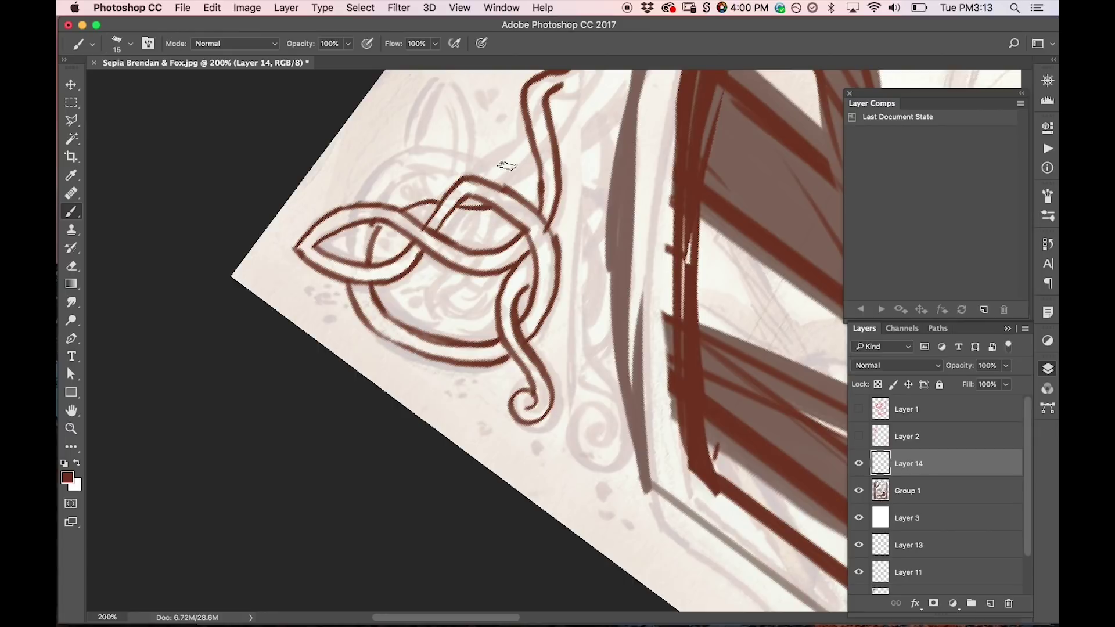
mouse_move(512, 195)
mouse_down()
mouse_move(544, 162)
mouse_move(597, 202)
mouse_move(543, 326)
mouse_move(525, 334)
mouse_move(490, 300)
mouse_move(514, 250)
mouse_move(515, 188)
mouse_up()
drag(487, 269, 502, 192)
key(r)
mouse_move(482, 271)
mouse_down()
mouse_move(511, 326)
mouse_move(316, 349)
mouse_up()
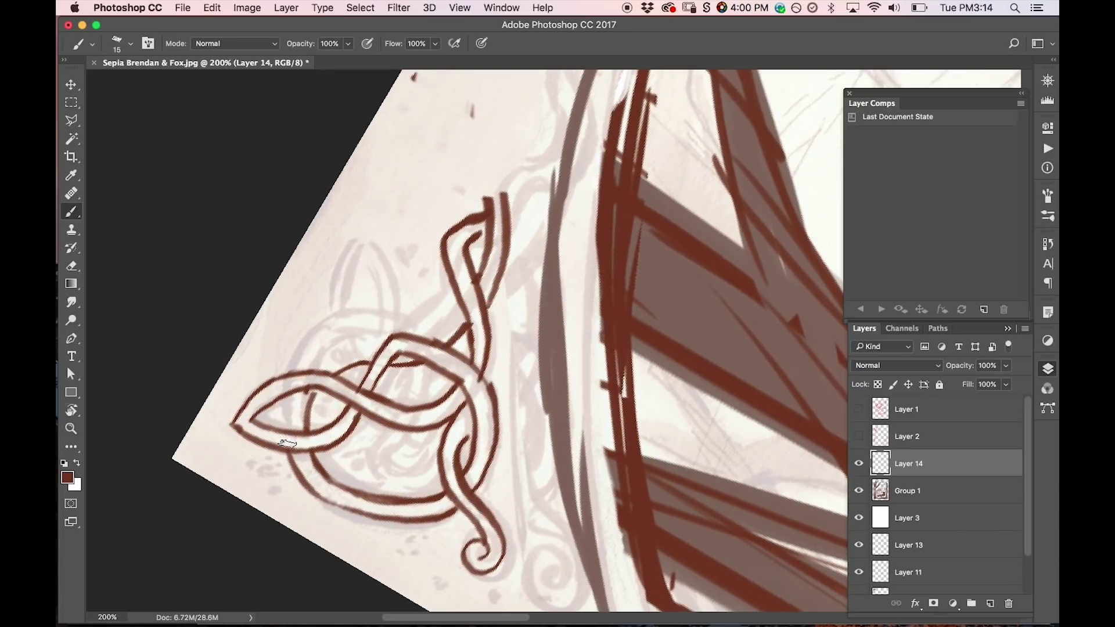
mouse_move(287, 433)
mouse_down()
mouse_move(291, 388)
mouse_move(329, 358)
mouse_move(420, 330)
mouse_up()
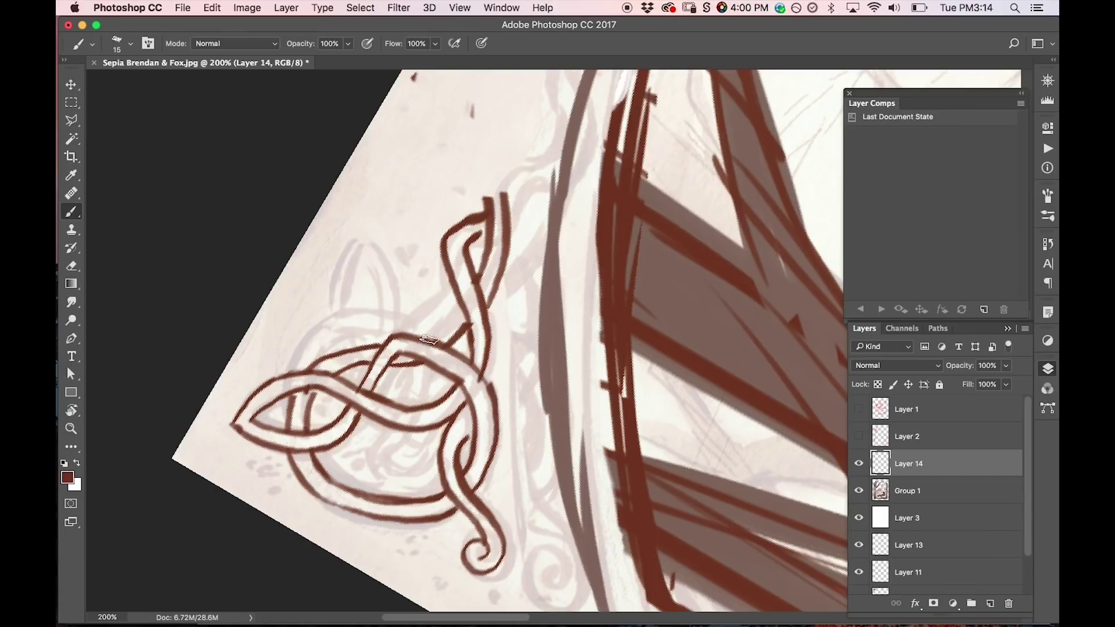
Draw the band sweeping across the knot from its left edge into a double-outlined pointed loop at the upper right.
key(r)
mouse_move(610, 302)
mouse_down()
mouse_move(626, 339)
mouse_move(540, 372)
mouse_move(641, 348)
mouse_up()
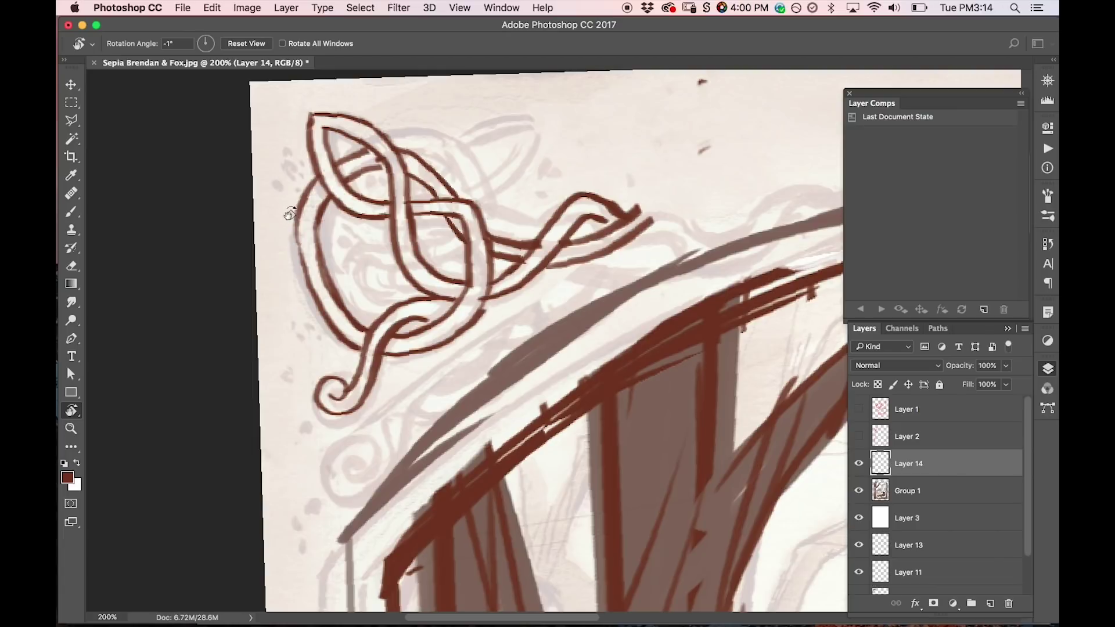
key(b)
mouse_move(280, 187)
mouse_down()
mouse_move(315, 222)
mouse_move(375, 237)
mouse_up()
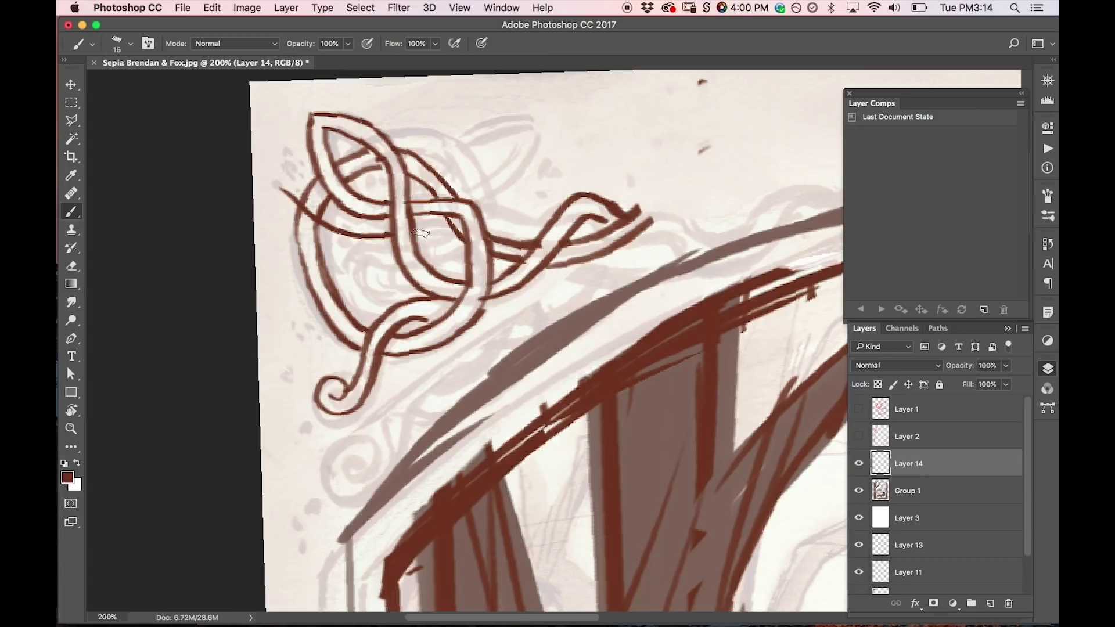
mouse_move(415, 236)
mouse_down()
mouse_move(498, 184)
mouse_move(539, 130)
mouse_up()
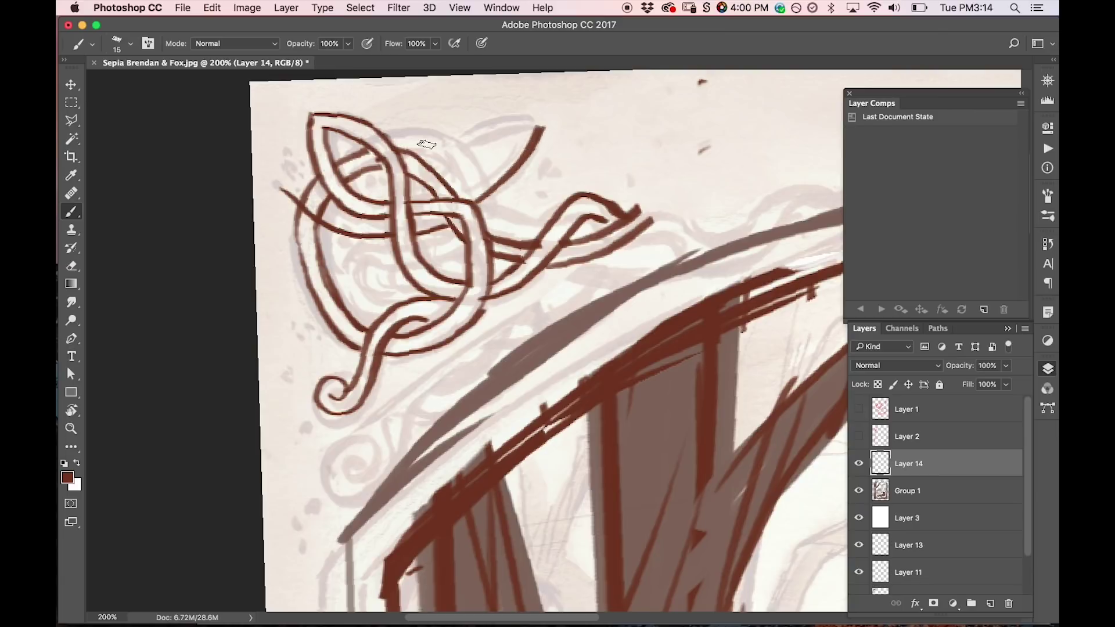
drag(418, 154, 520, 126)
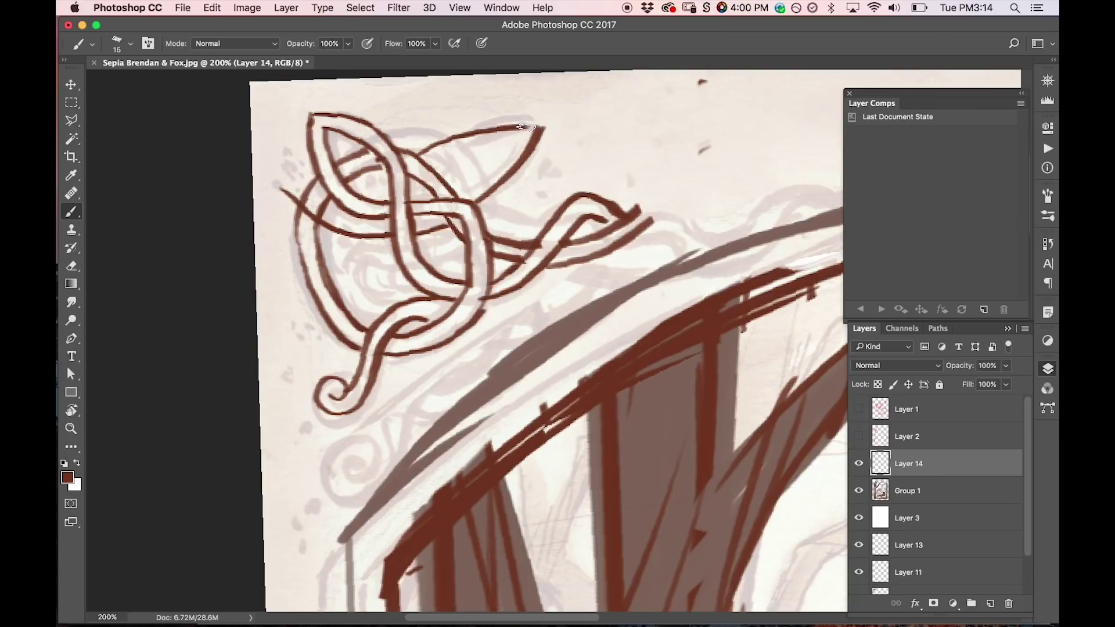
drag(429, 166, 516, 138)
drag(459, 189, 513, 143)
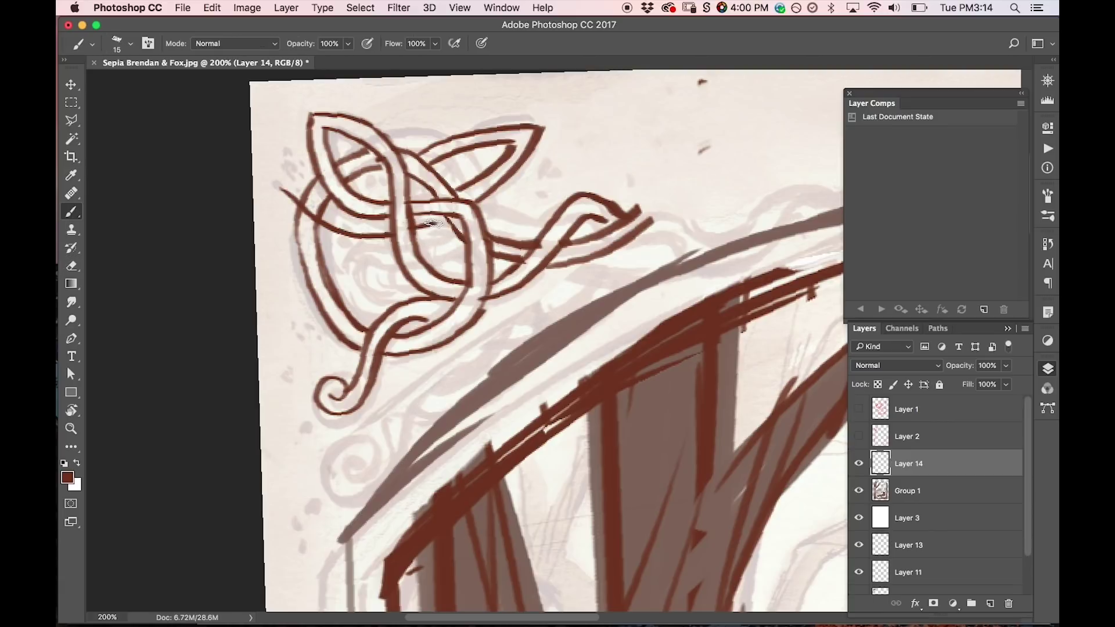
Reduce the eraser to size 15 and erase the left ring's lines where the sweeping band crosses over them.
key(e)
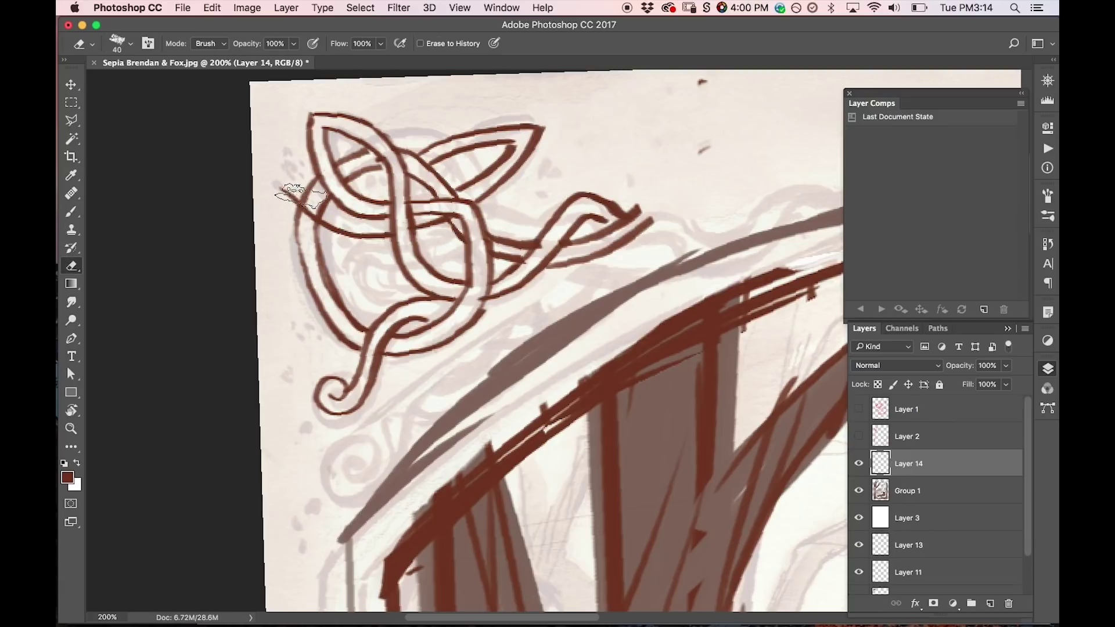
key(bracketleft)
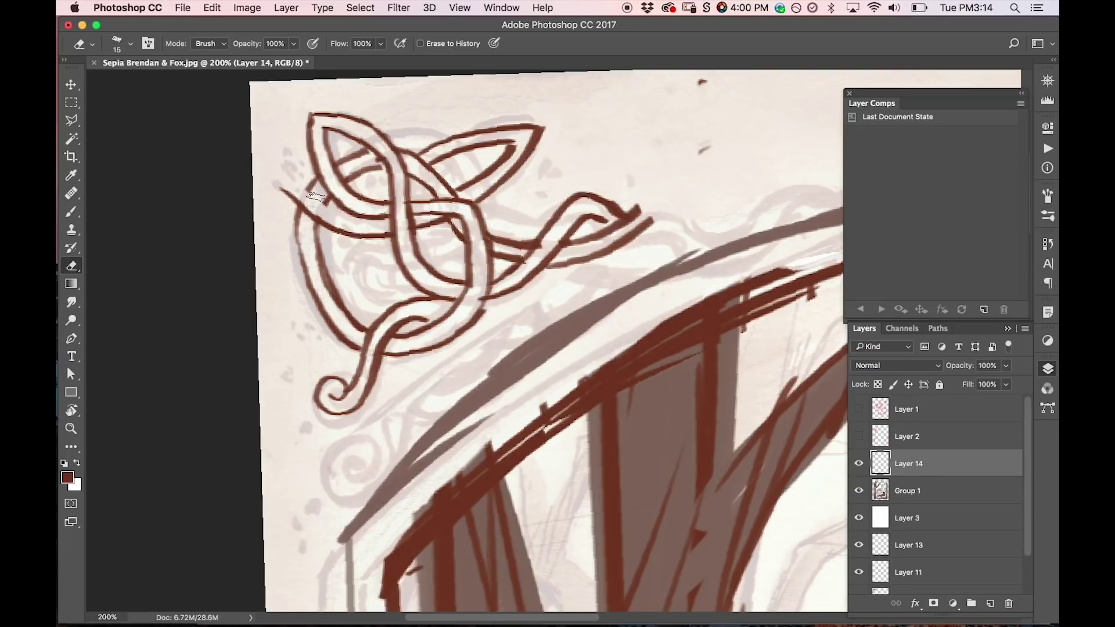
key(b)
drag(283, 187, 361, 222)
key(r)
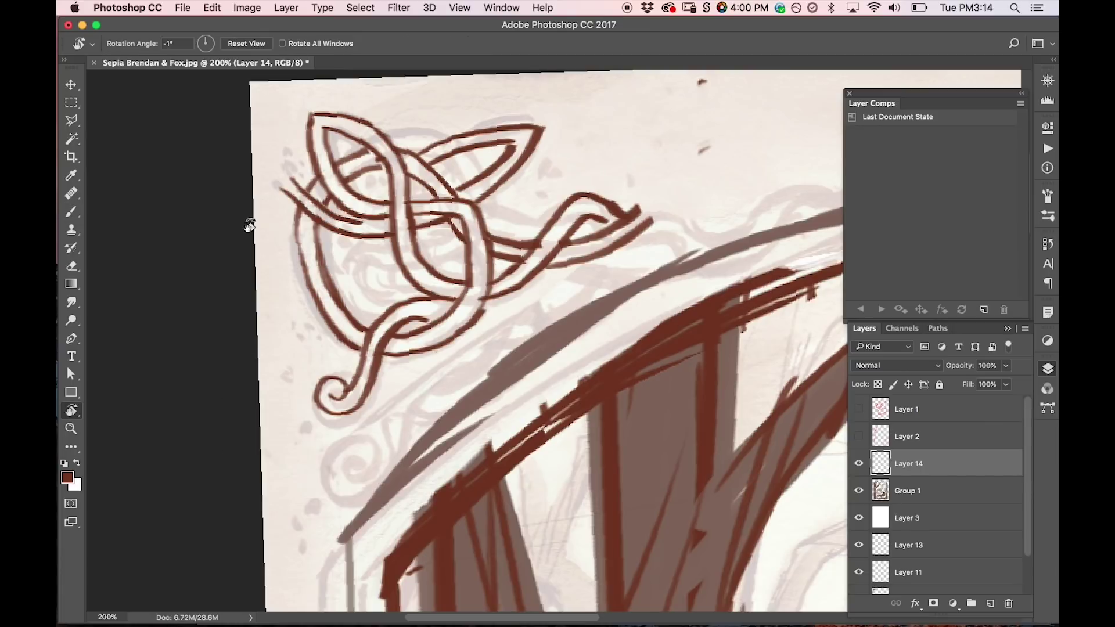
key(e)
drag(290, 178, 345, 218)
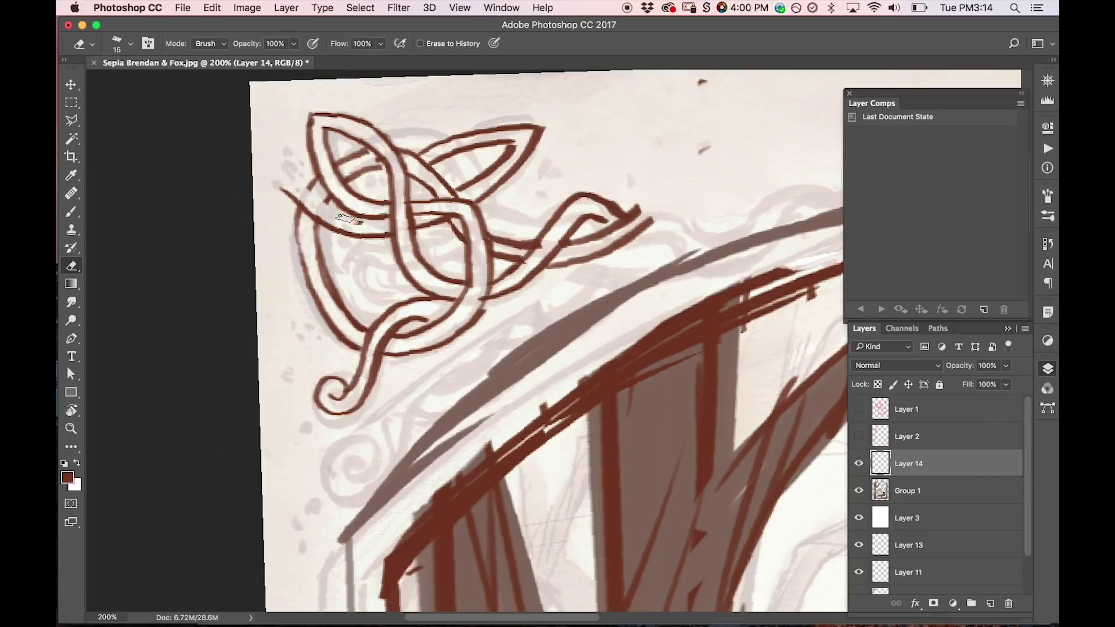
Add the upper edge of the sweeping band's left end and close its tip with a rounded cap.
key(b)
drag(290, 174, 349, 218)
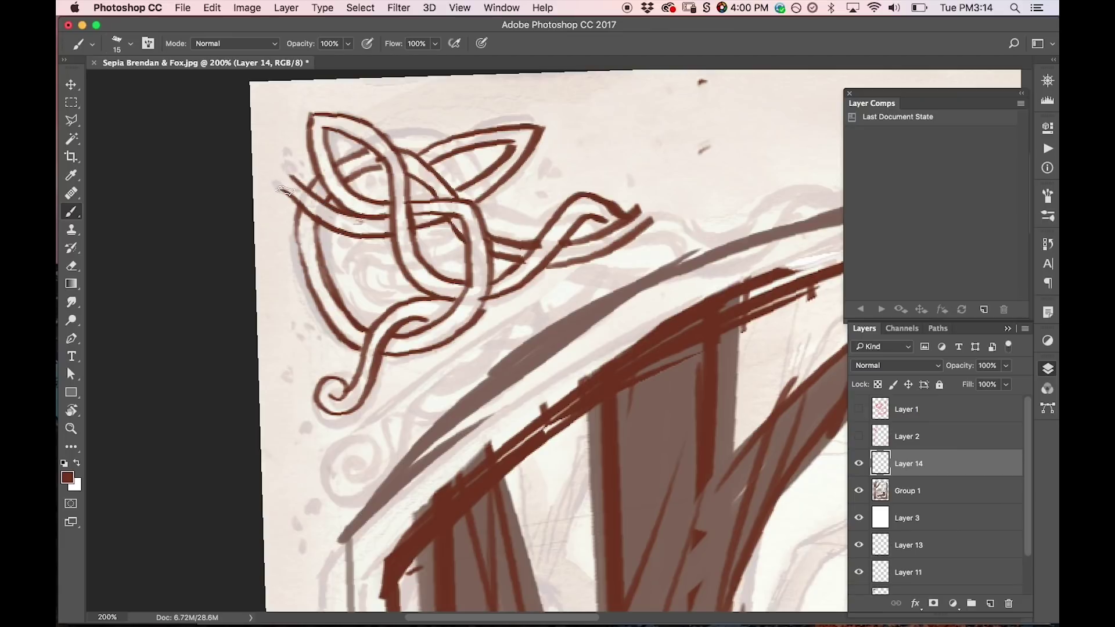
key(e)
key(b)
drag(277, 167, 295, 163)
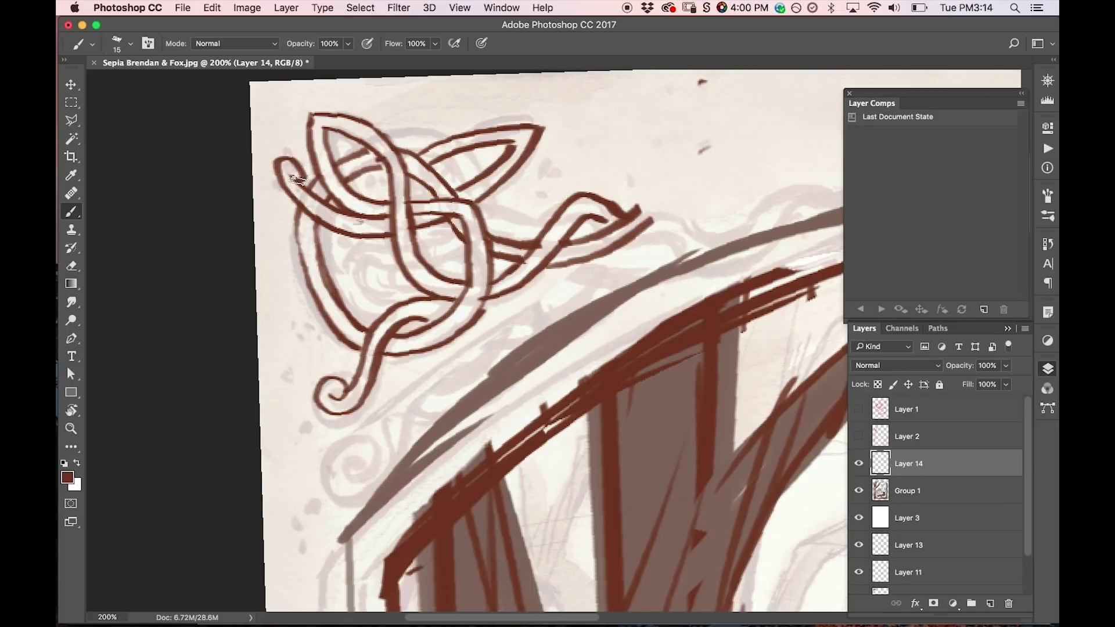
alt+click(499, 213)
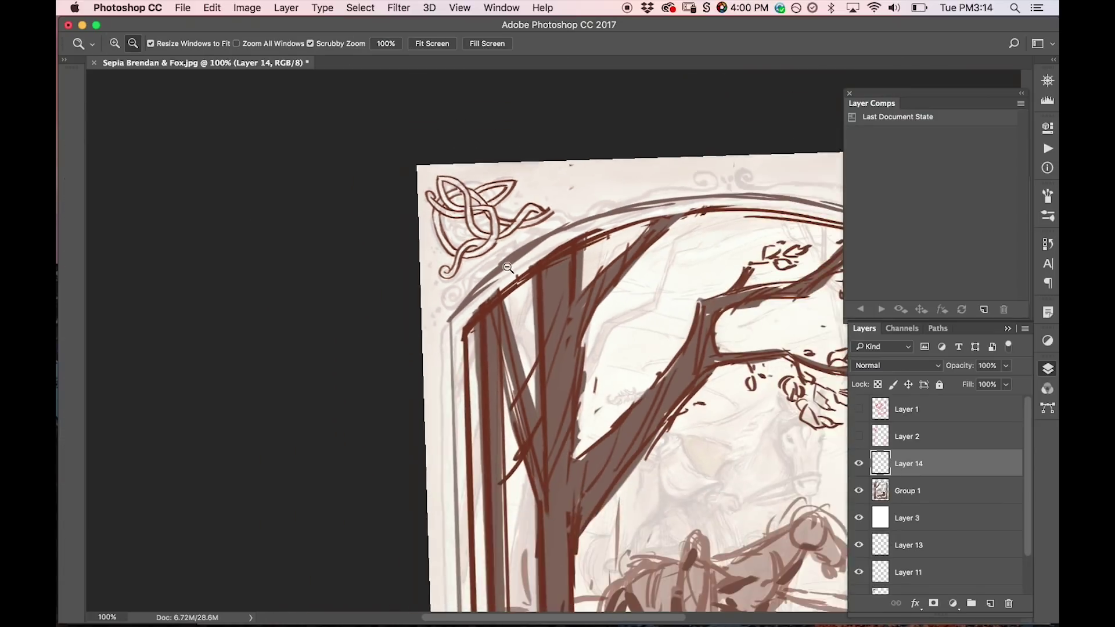
Erase the rounded cap on the sweeping band's left end and redraw it as a small spiral curl.
click(476, 204)
click(433, 186)
click(433, 186)
key(e)
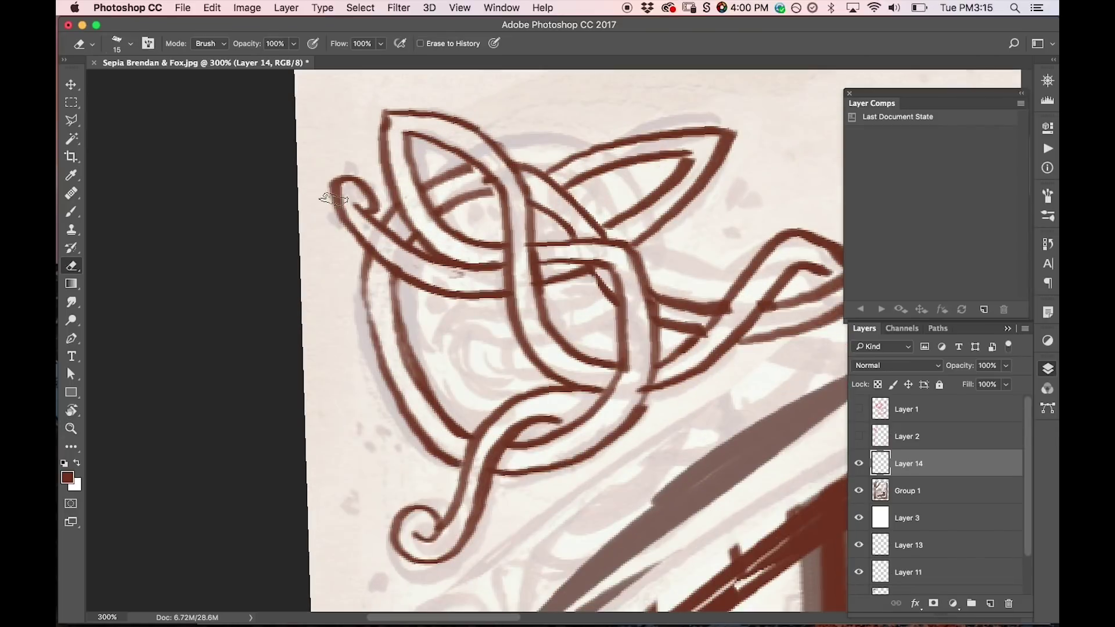
mouse_move(356, 174)
mouse_down()
mouse_move(374, 200)
mouse_move(368, 221)
mouse_move(332, 211)
mouse_move(325, 167)
mouse_move(347, 120)
mouse_up()
key(b)
mouse_move(374, 224)
mouse_down()
mouse_move(352, 183)
mouse_move(357, 105)
mouse_move(323, 112)
mouse_move(339, 133)
mouse_move(347, 123)
mouse_up()
key(z)
alt+click(538, 250)
alt+click(537, 250)
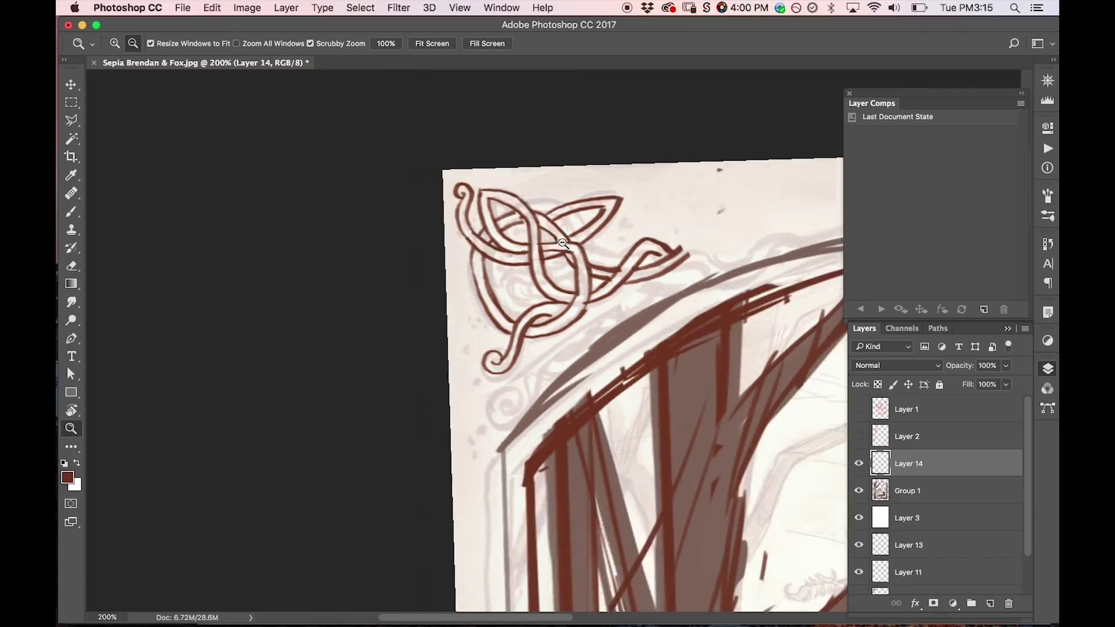
Set the foreground colour to dark crimson and add a new layer above the knotwork's Layer 14.
key(space)
drag(710, 272, 433, 281)
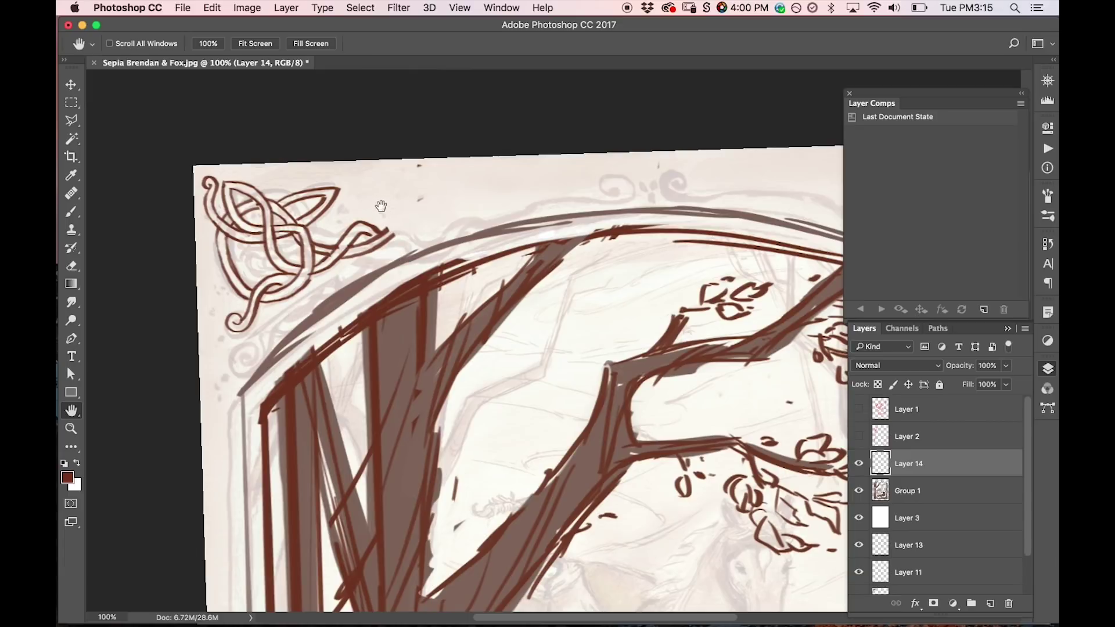
key(b)
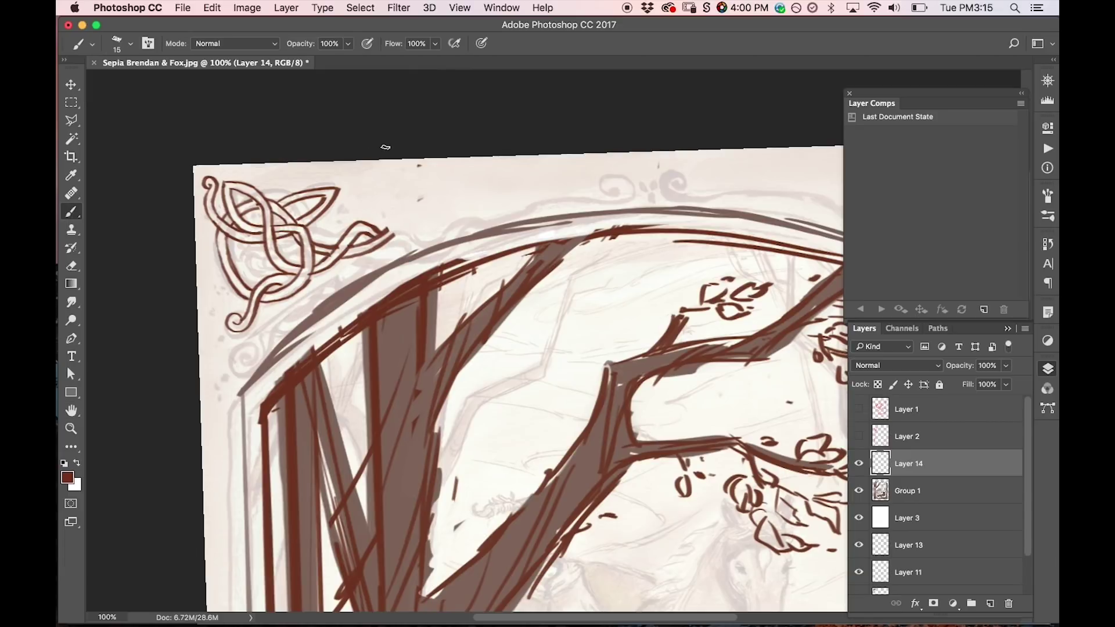
click(68, 478)
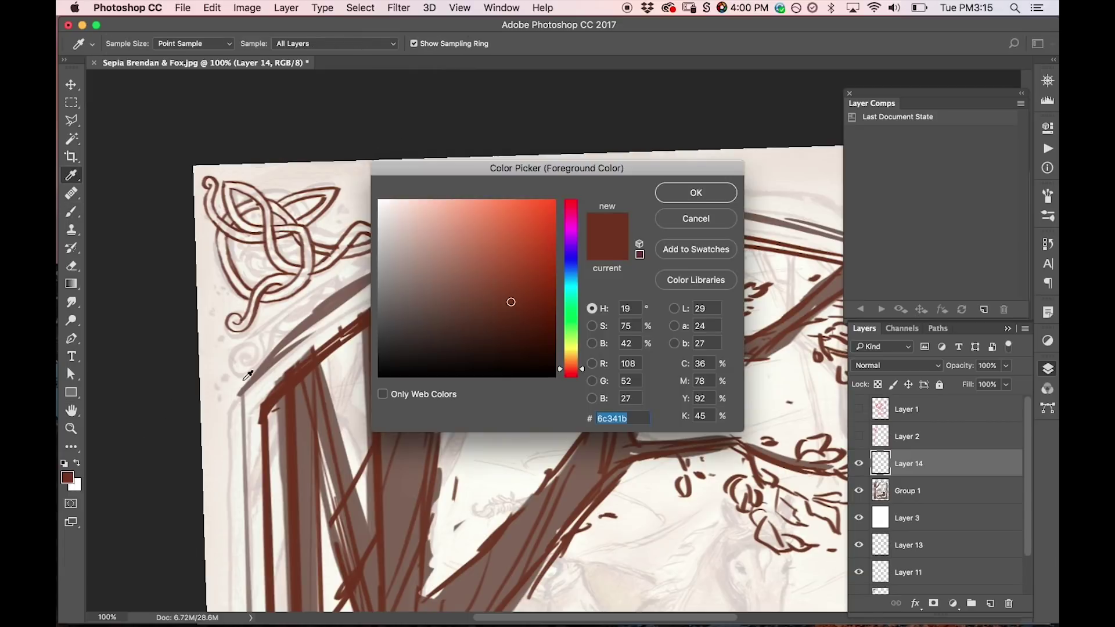
click(584, 205)
click(695, 193)
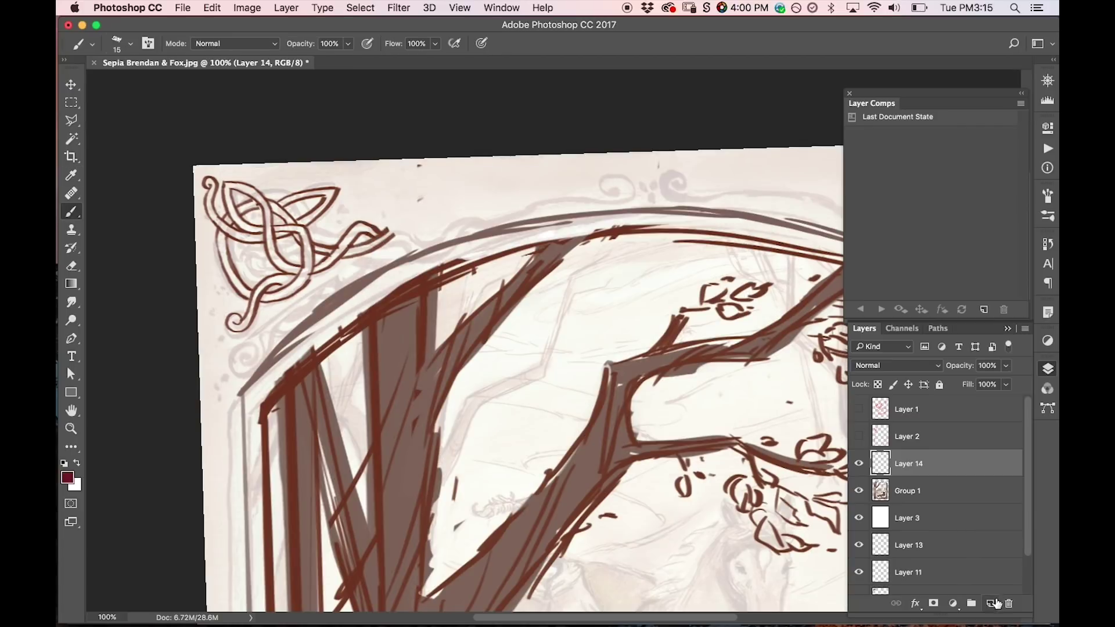
click(997, 604)
Try loose overlapping circles in bright red over the corner knot on the new layer, and undo them.
mouse_move(270, 208)
mouse_down()
mouse_move(272, 265)
mouse_move(228, 260)
mouse_move(249, 222)
mouse_move(287, 218)
mouse_up()
key(super+z)
click(68, 478)
click(553, 207)
click(696, 193)
mouse_move(323, 256)
mouse_down()
mouse_move(232, 279)
mouse_move(221, 233)
mouse_move(293, 263)
mouse_up()
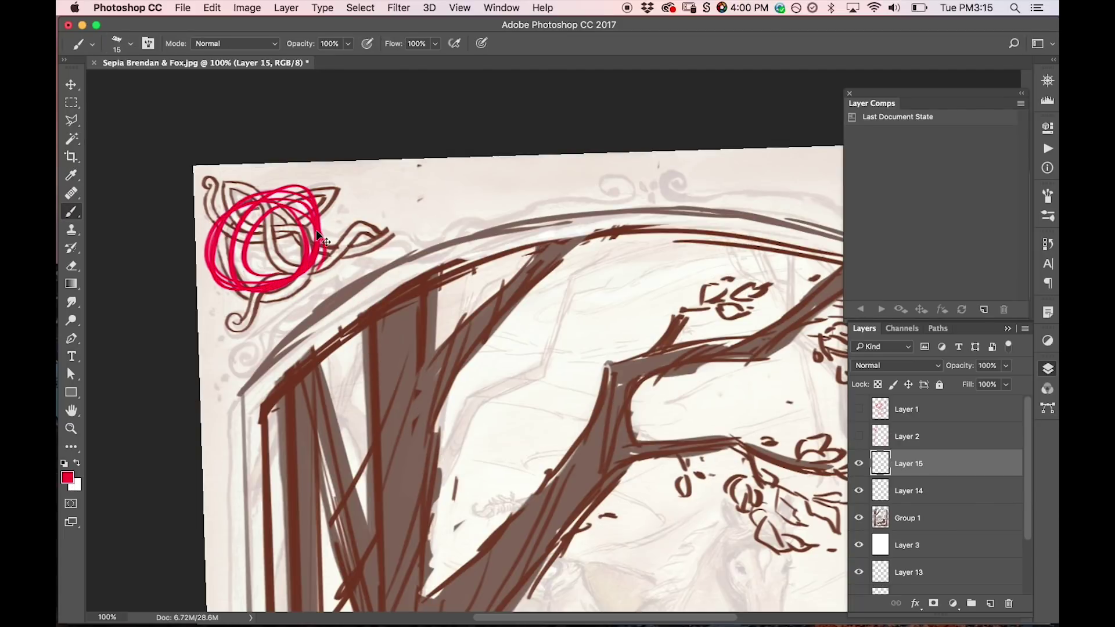
key(super+z)
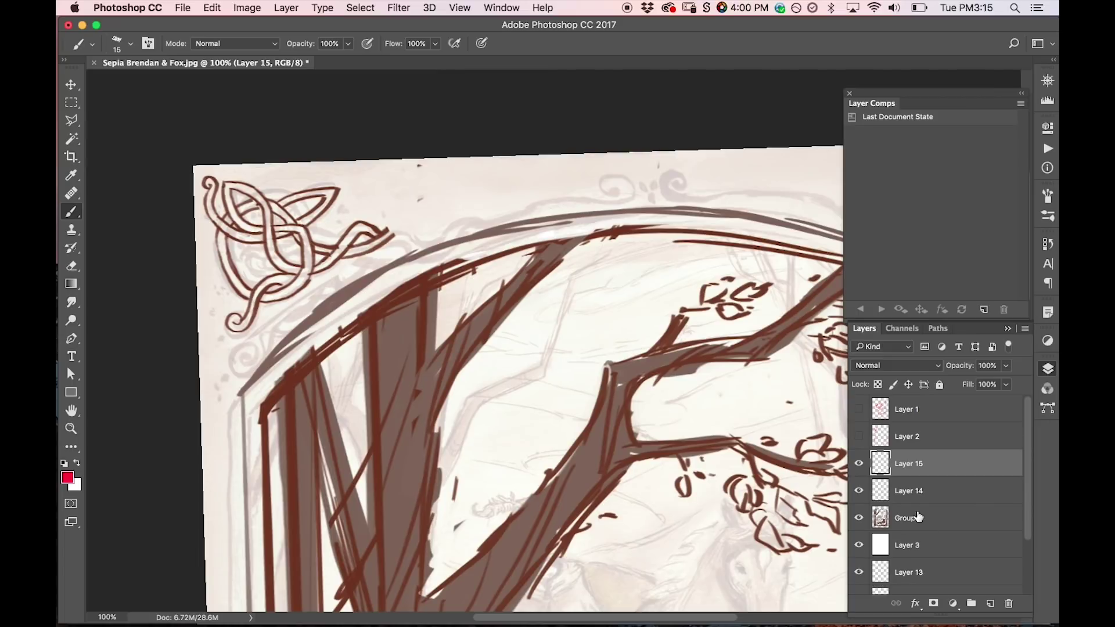
Return to Layer 14, sample the knotwork's brown, and draw a long curved line from the twisted strand along the arch.
click(859, 490)
click(859, 491)
click(916, 493)
key(i)
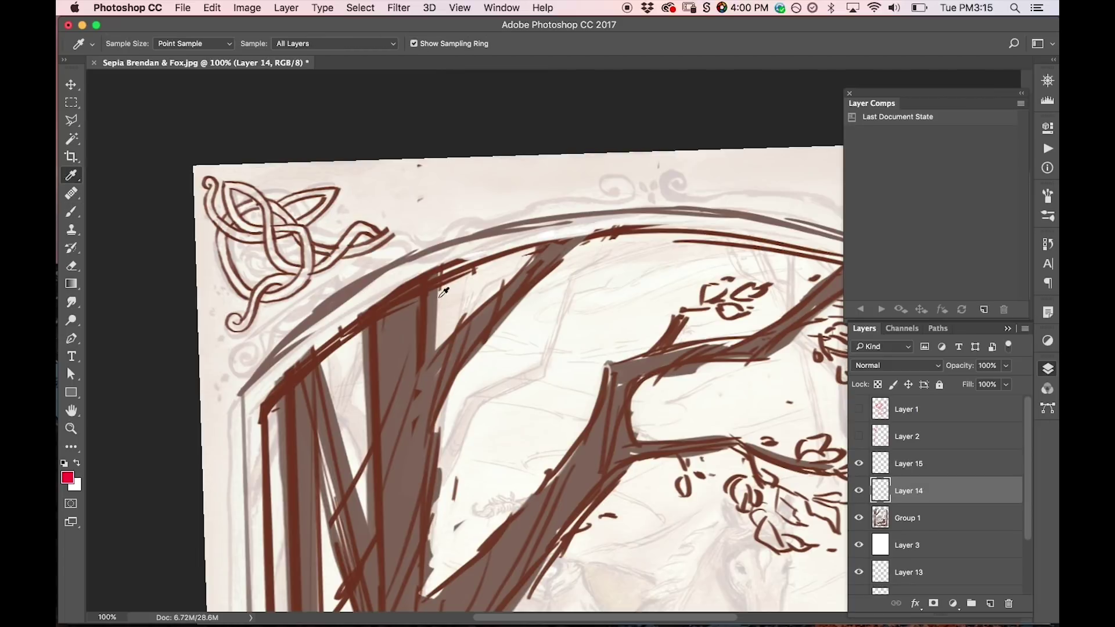
click(381, 226)
key(b)
drag(572, 198, 519, 200)
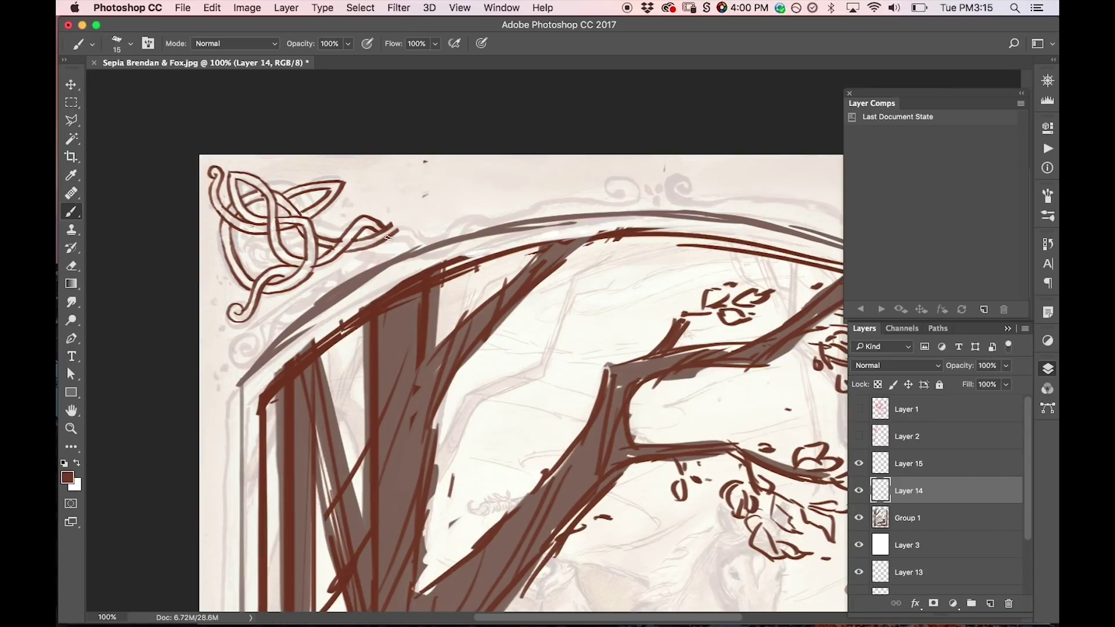
drag(414, 222, 492, 204)
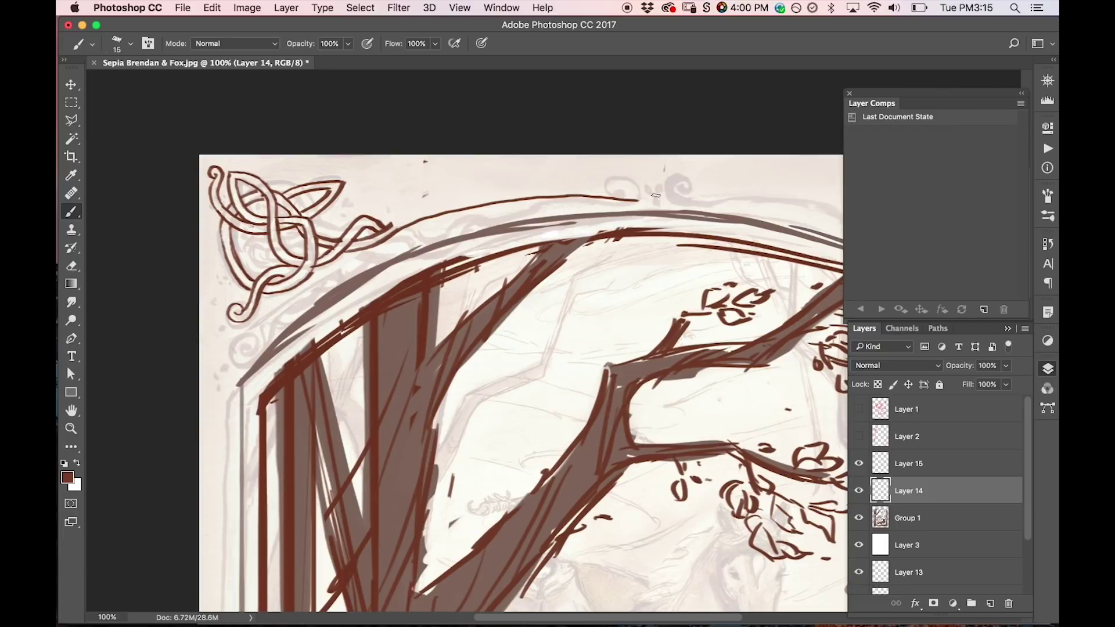
Trim the long line's end near the arch's crown and finish it with a spiral curl.
key(e)
drag(627, 198, 609, 205)
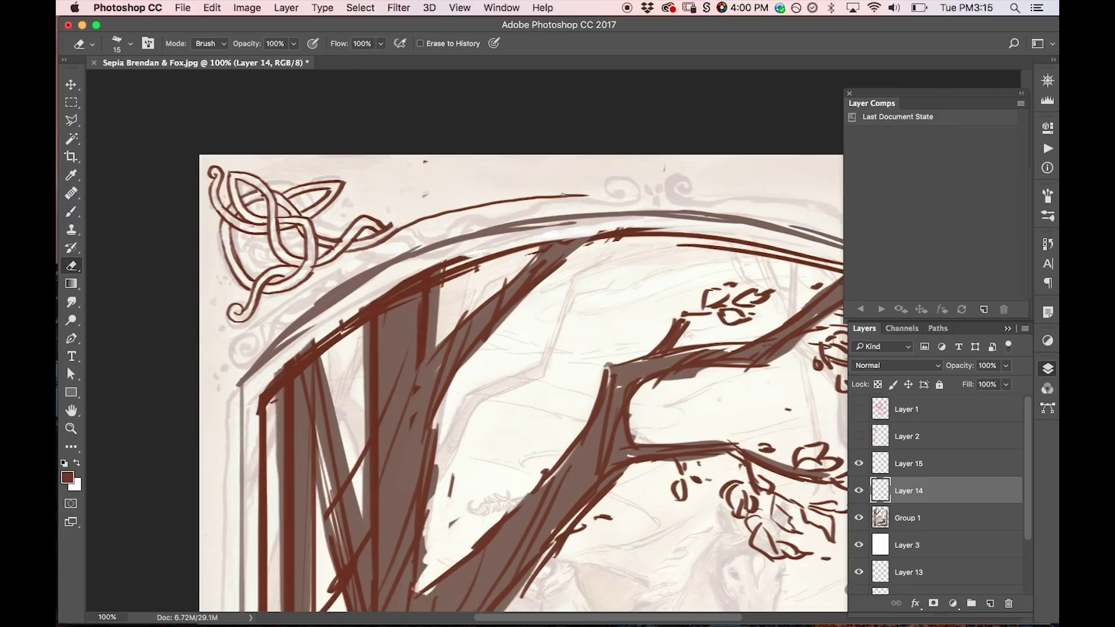
key(b)
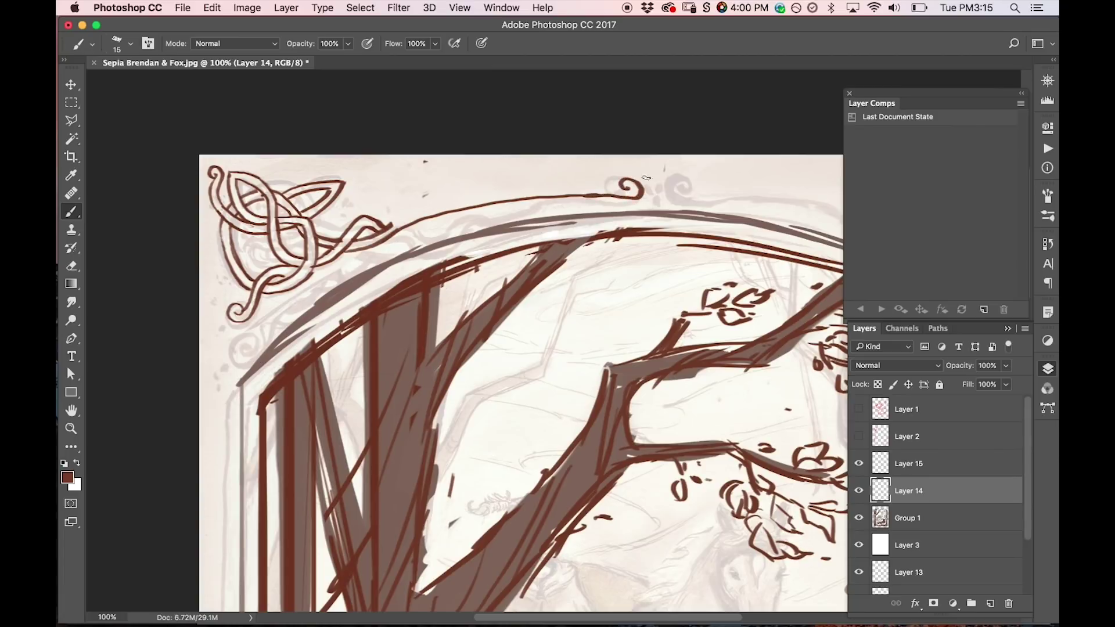
Draw a second line parallel to the first, from the spiral curl back toward the corner knot, forming a band.
key(r)
mouse_move(339, 352)
mouse_down()
mouse_move(360, 290)
mouse_move(483, 181)
mouse_move(475, 135)
mouse_up()
key(h)
key(b)
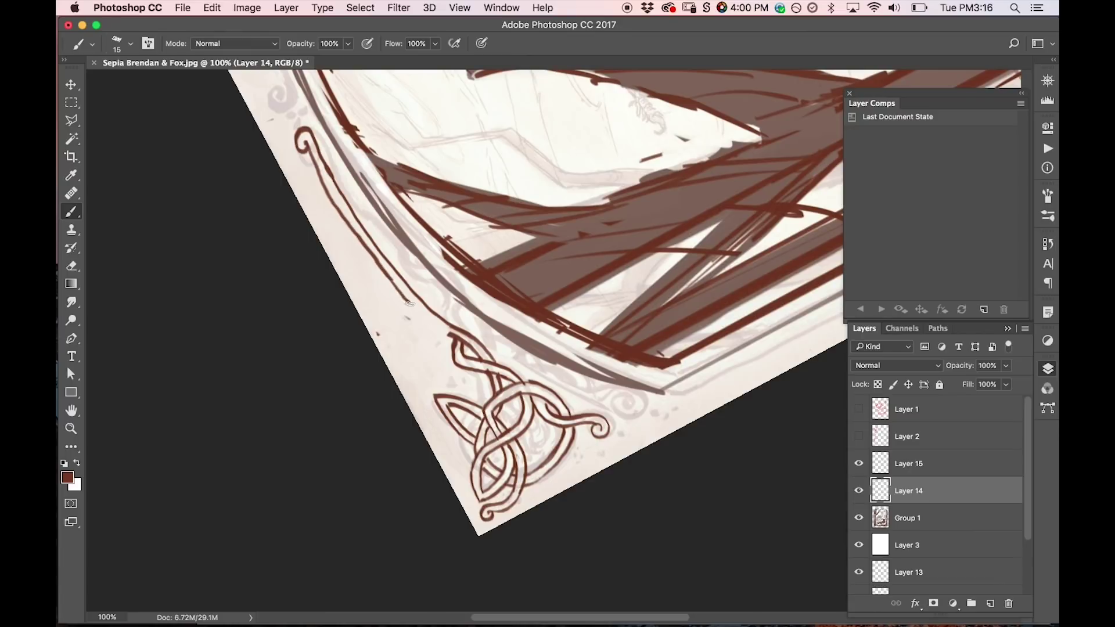
Redraw the band's outer edge beside the spiral curl and erase its rough parts.
key(r)
drag(533, 226, 583, 431)
mouse_move(713, 275)
mouse_down()
mouse_move(594, 314)
mouse_move(557, 339)
mouse_move(530, 426)
mouse_move(598, 414)
mouse_move(625, 383)
mouse_move(417, 245)
mouse_move(438, 304)
mouse_move(421, 234)
mouse_move(456, 337)
mouse_up()
key(e)
key(b)
drag(420, 230, 441, 306)
drag(423, 251, 458, 339)
key(e)
drag(419, 244, 443, 311)
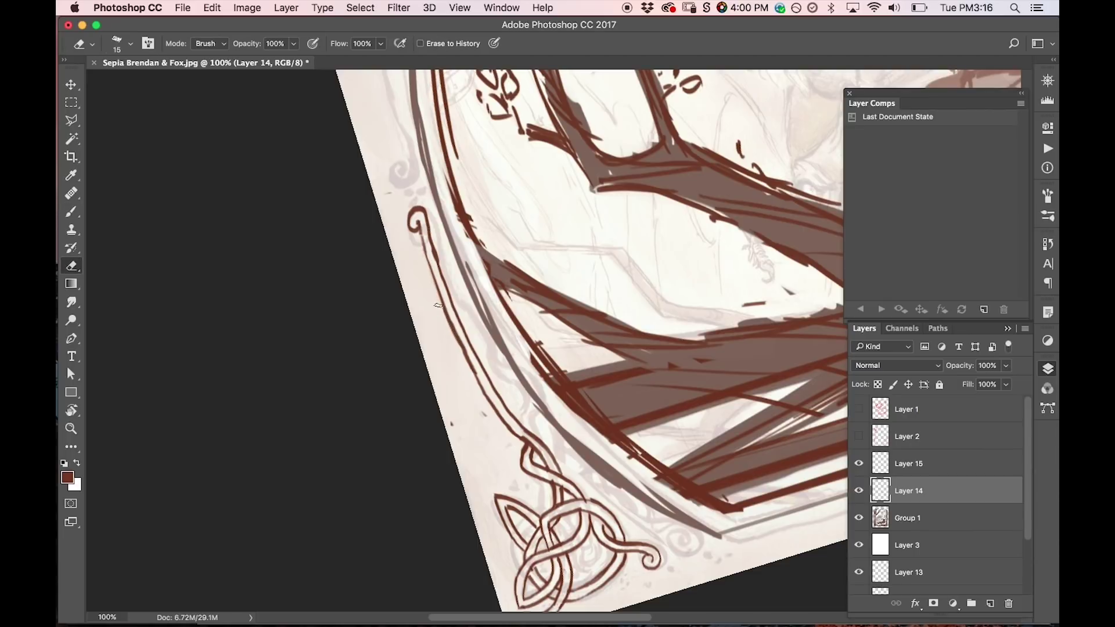
Straighten the canvas and examine the finished corner knot and band against the whole composition.
key(r)
drag(600, 281, 616, 316)
key(z)
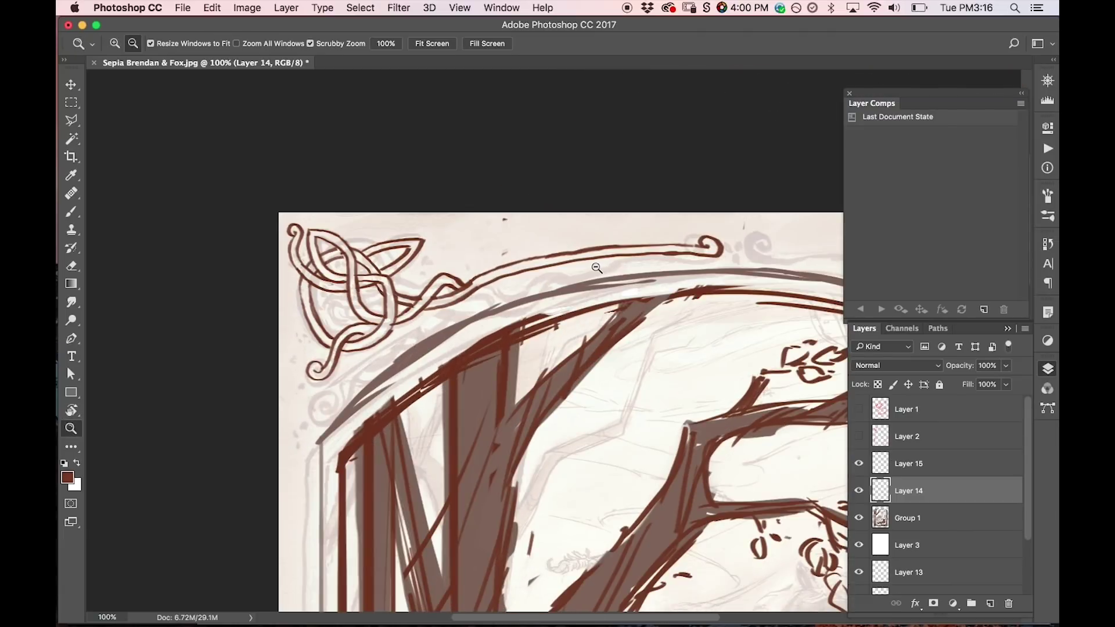
key(super+minus)
key(super+minus)
key(super+minus)
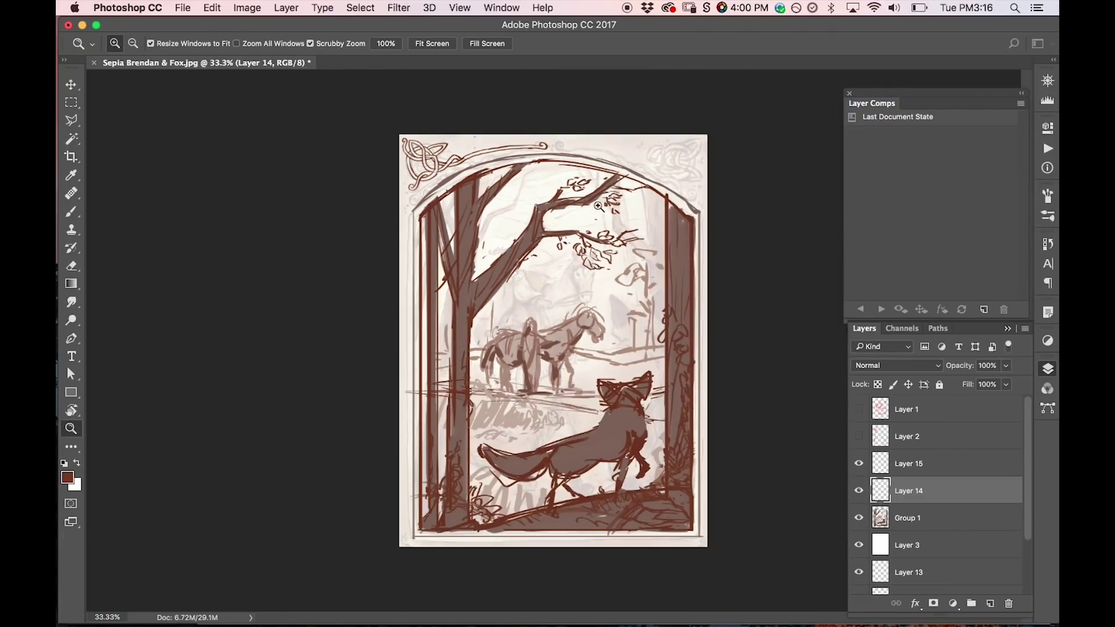
click(569, 133)
click(459, 135)
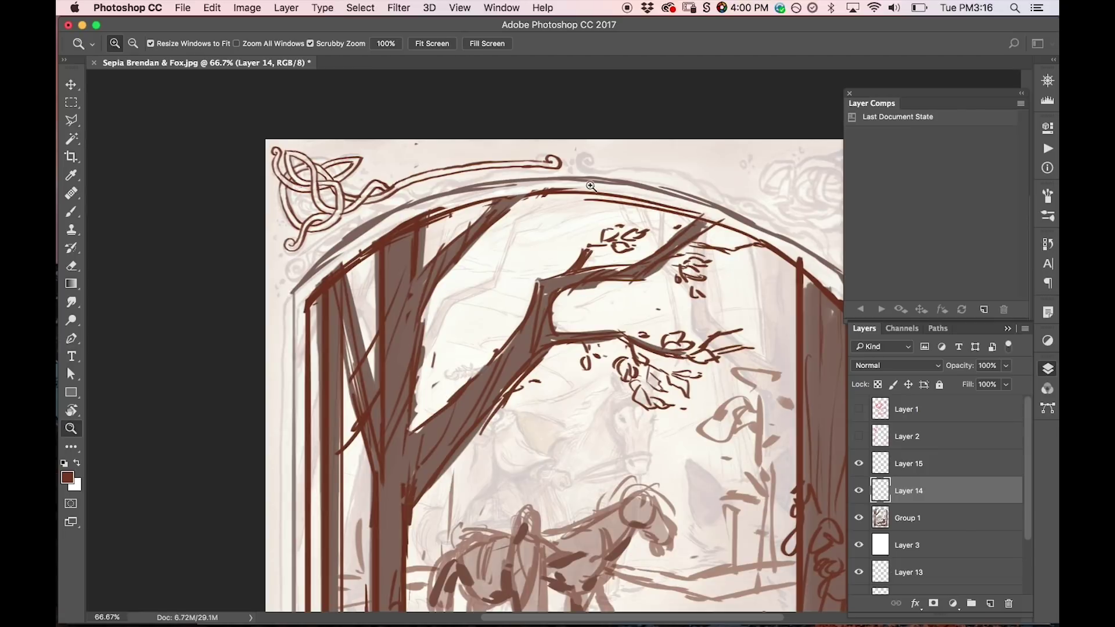
Lasso the upper-left knot together with its long curled band and duplicate the selection onto a new layer.
key(l)
click(307, 258)
click(401, 196)
click(494, 183)
click(575, 184)
mouse_move(592, 168)
mouse_down()
mouse_move(341, 124)
mouse_move(251, 182)
mouse_move(282, 264)
mouse_move(315, 256)
mouse_up()
click(314, 256)
key(ctrl+j)
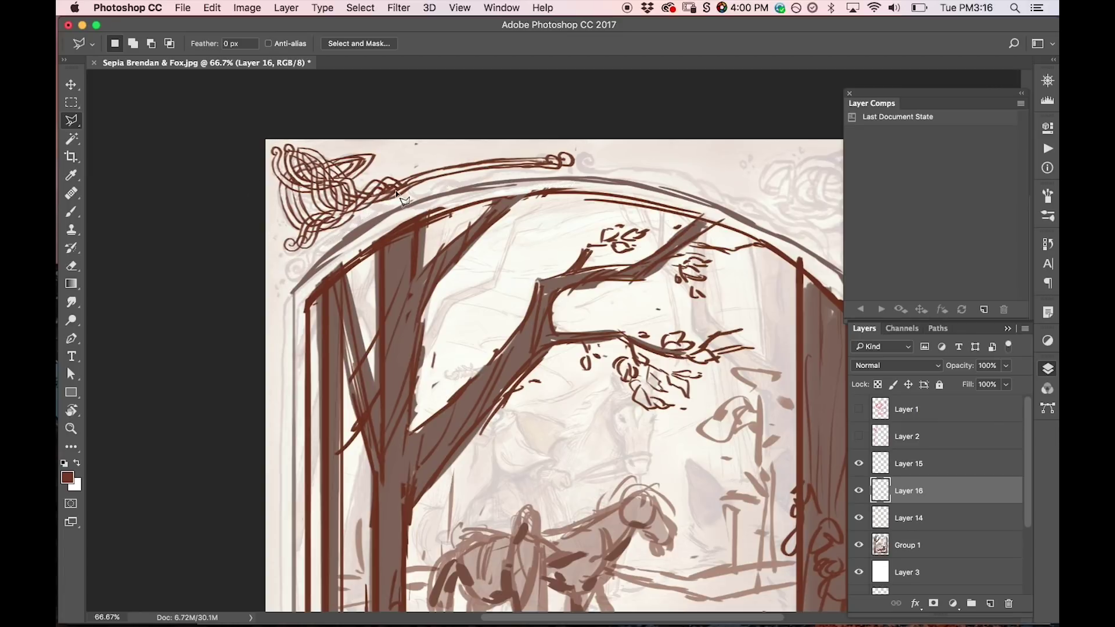
Flip the duplicated knotwork horizontally with Free Transform and apply the transformation.
key(ctrl+t)
right_click(431, 173)
click(482, 363)
right_click(441, 200)
right_click(463, 211)
right_click(476, 186)
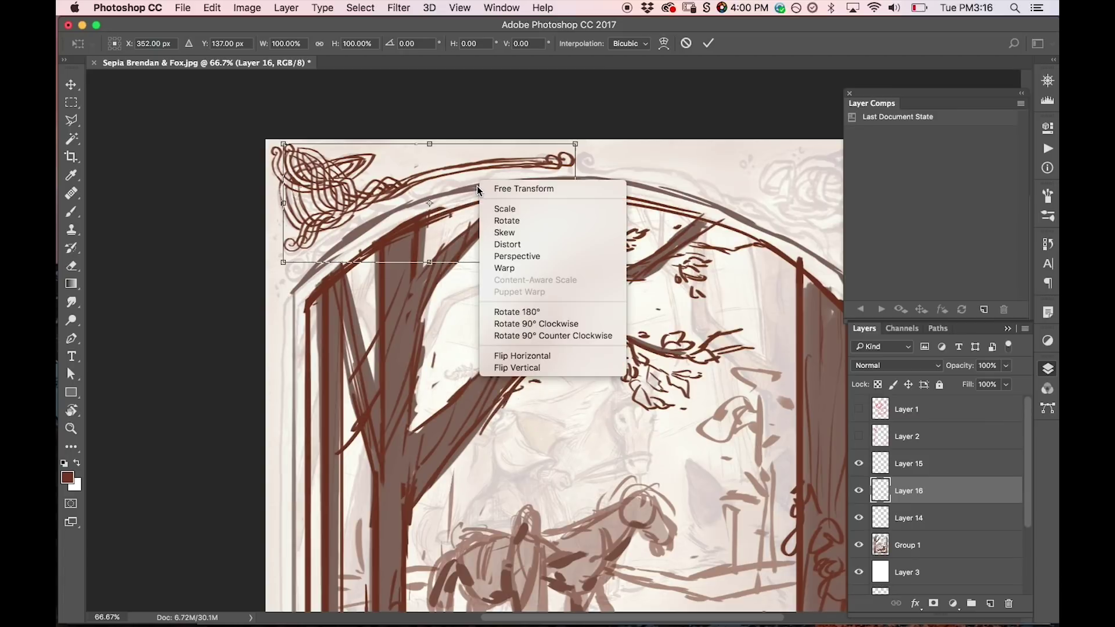
click(527, 355)
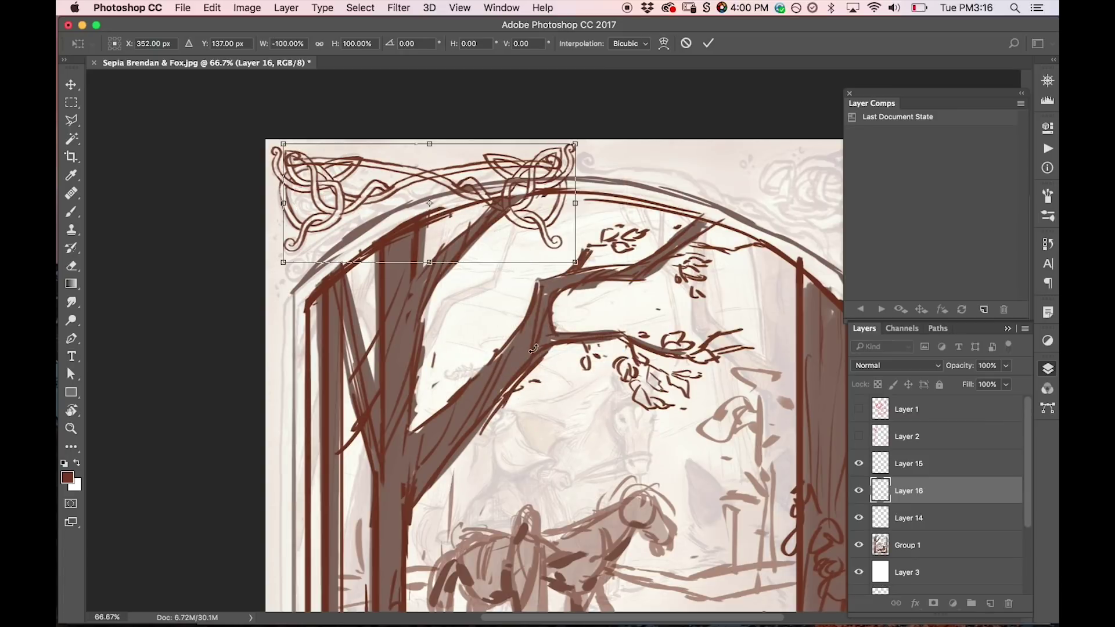
key(Return)
Move the mirrored knotwork into the page's upper-right corner so both curls face each other above the arch's crown.
key(h)
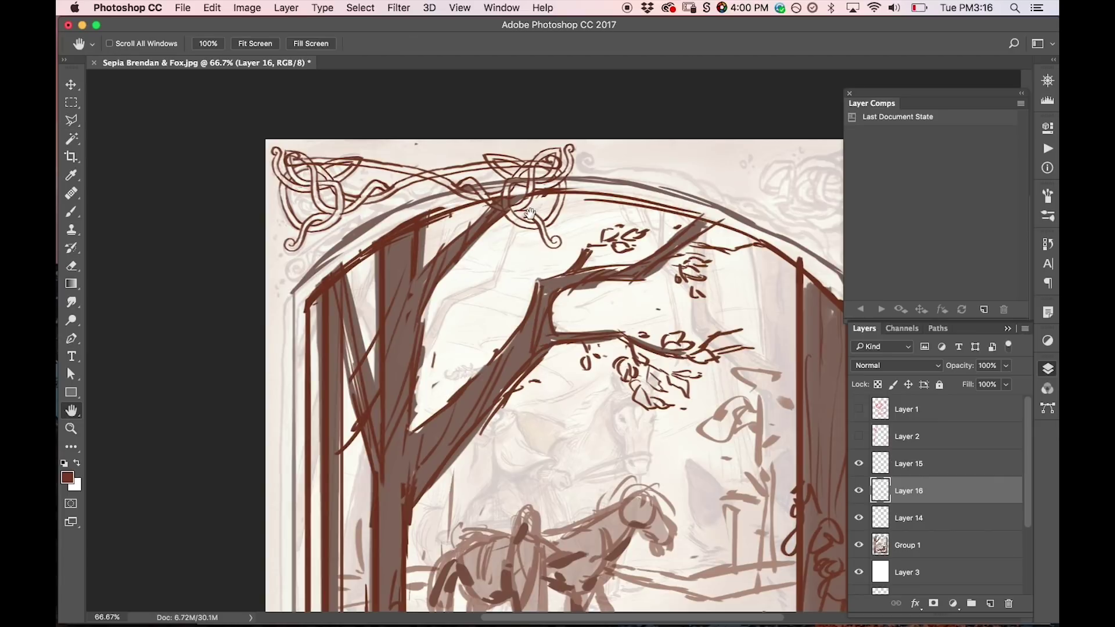
drag(530, 214, 749, 249)
drag(675, 259, 514, 271)
key(v)
drag(581, 261, 665, 230)
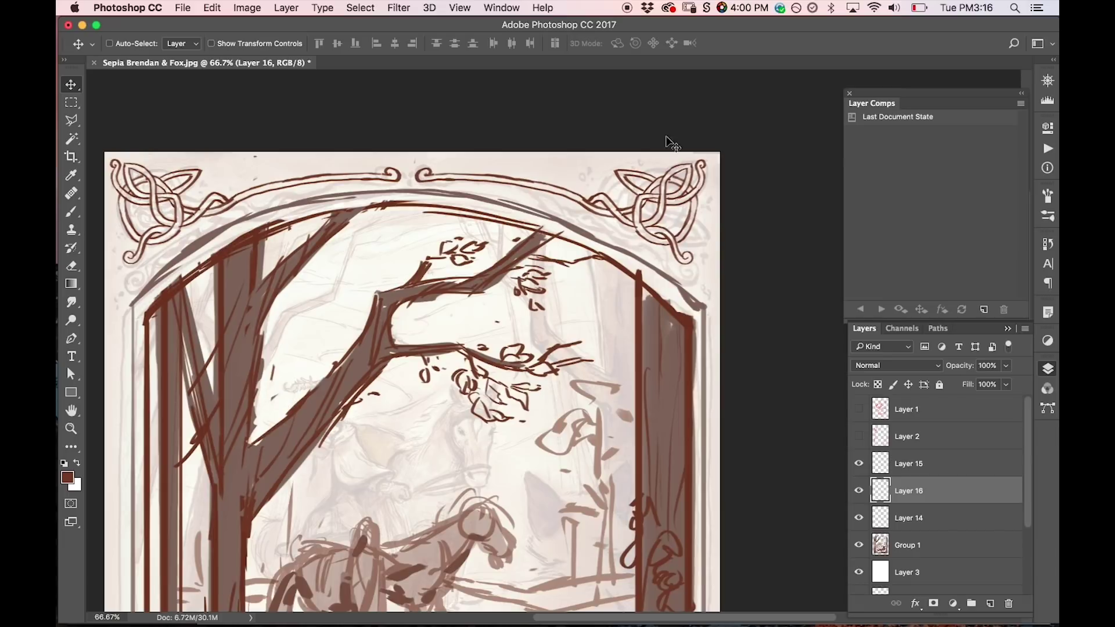
Save the revised composition as a layer comp named 2 that records layer visibility.
key(z)
alt+click(599, 254)
key(h)
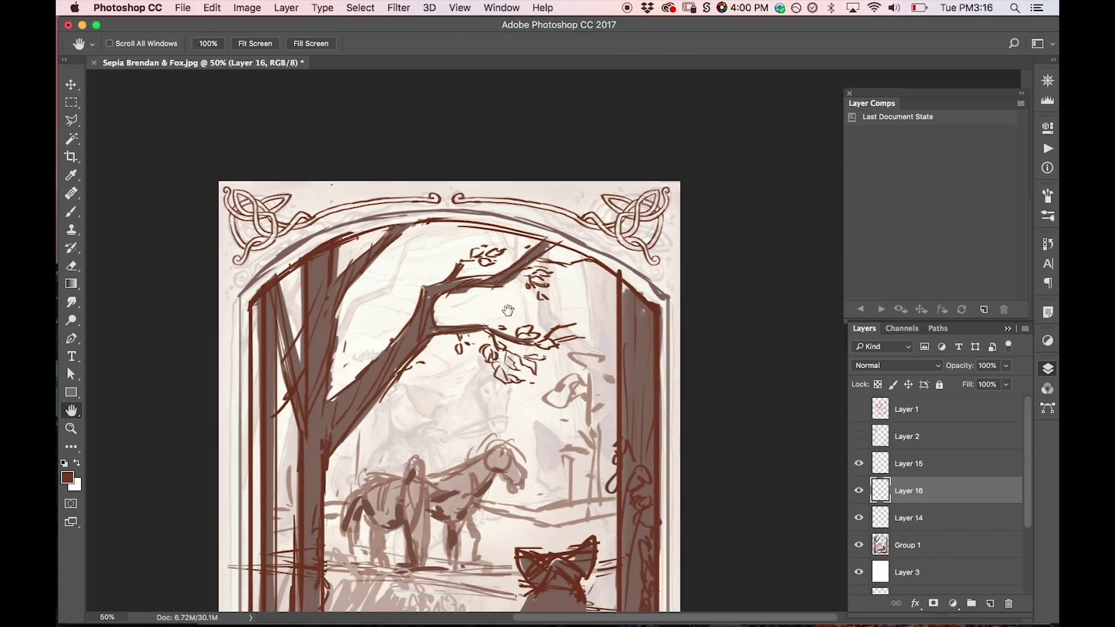
scroll(571, 280, down, 3)
scroll(571, 280, left, 5)
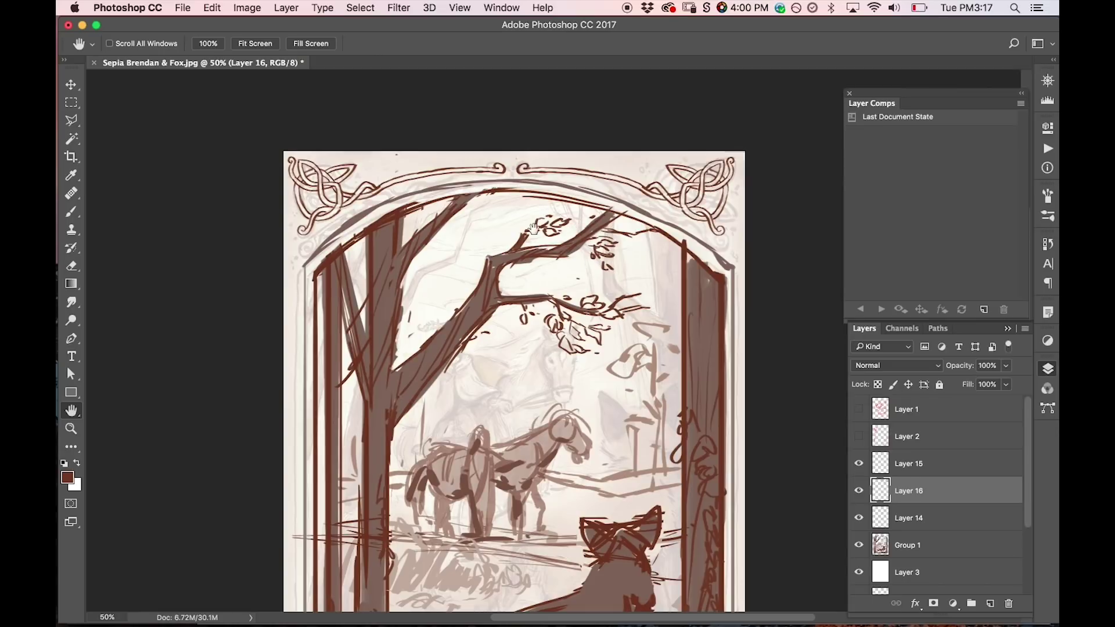
key(z)
alt+click(537, 270)
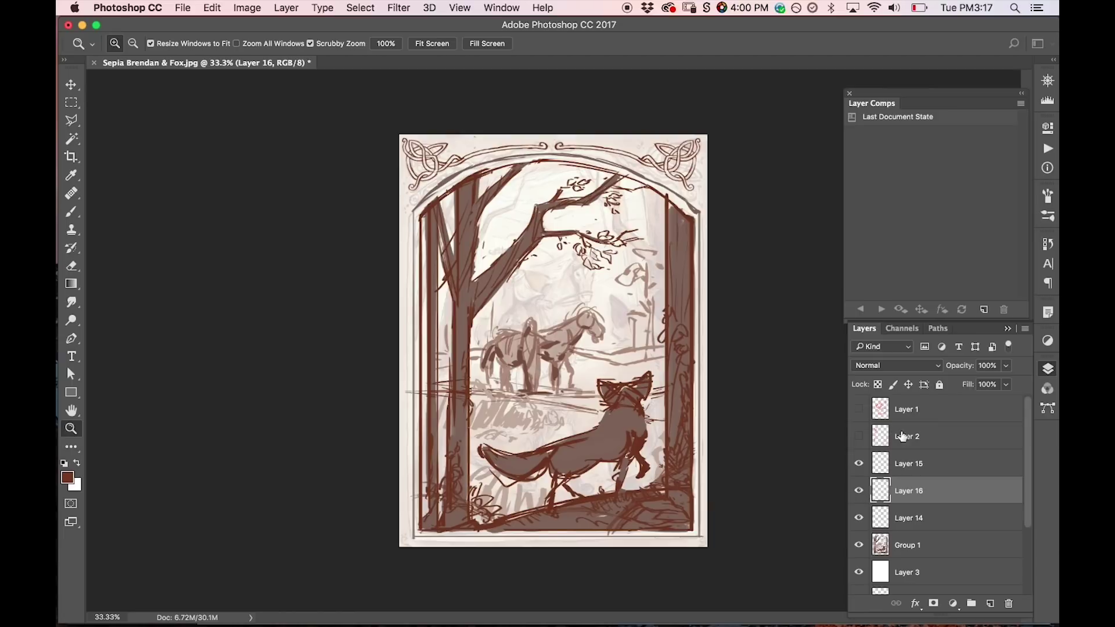
click(984, 310)
text(2)
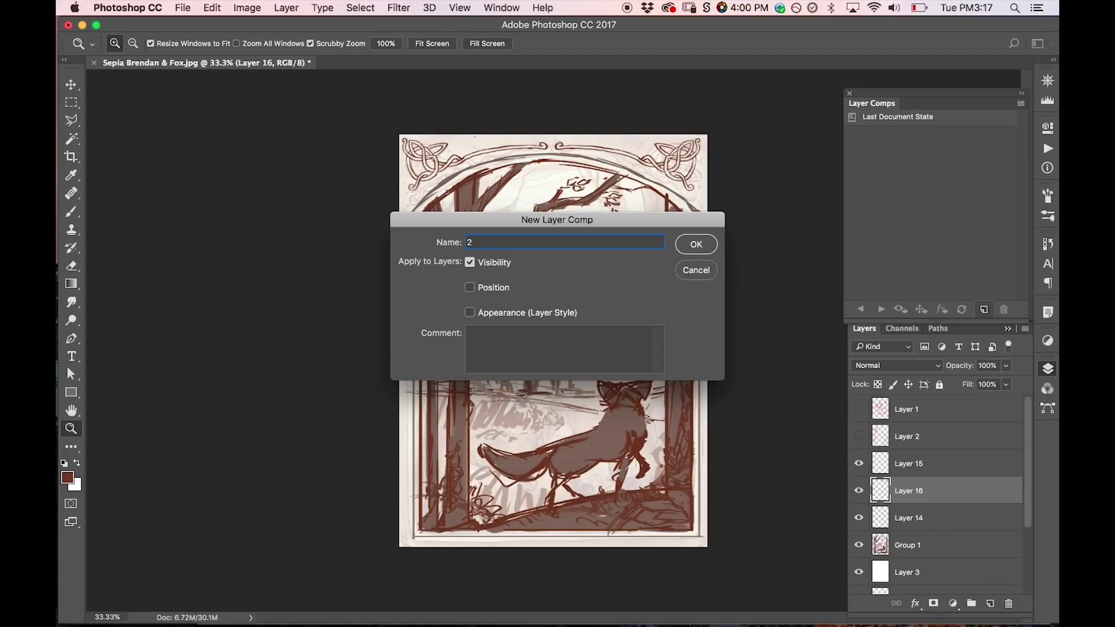
key(Return)
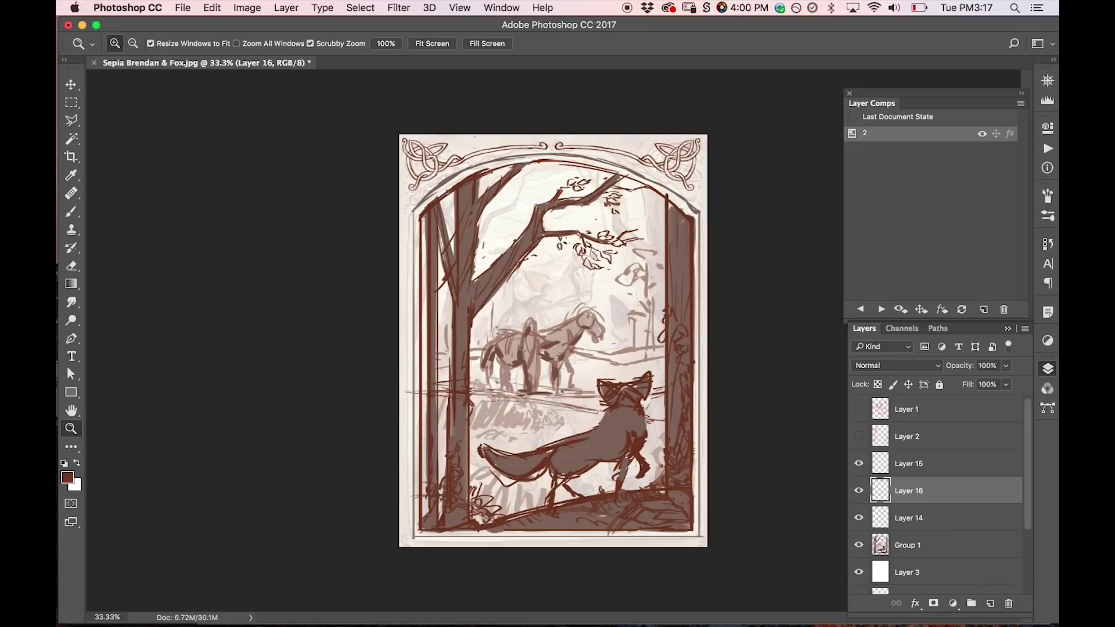
Hide all layers except Layer 12 and Background, and save the original painting's view as layer comp 1.
scroll(938, 491, down, 2)
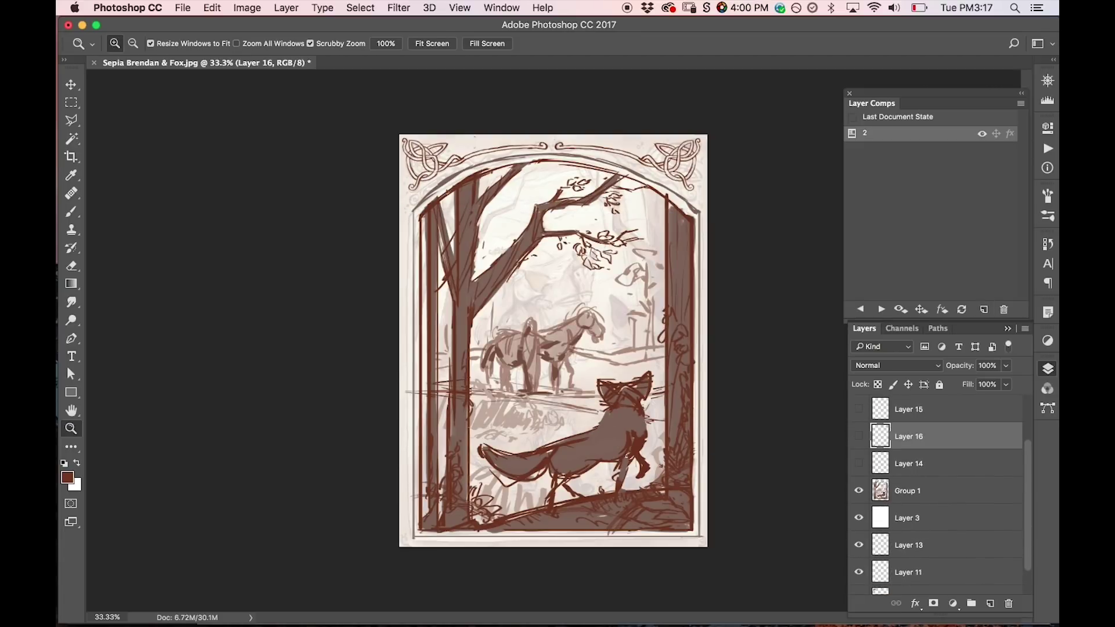
click(852, 117)
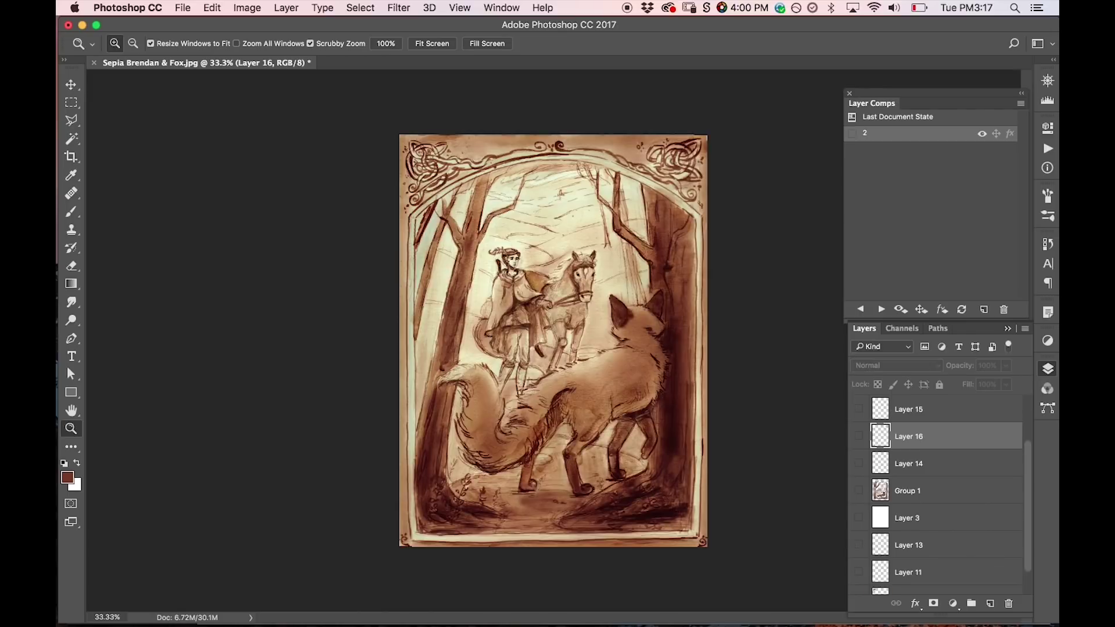
scroll(938, 493, down, 2)
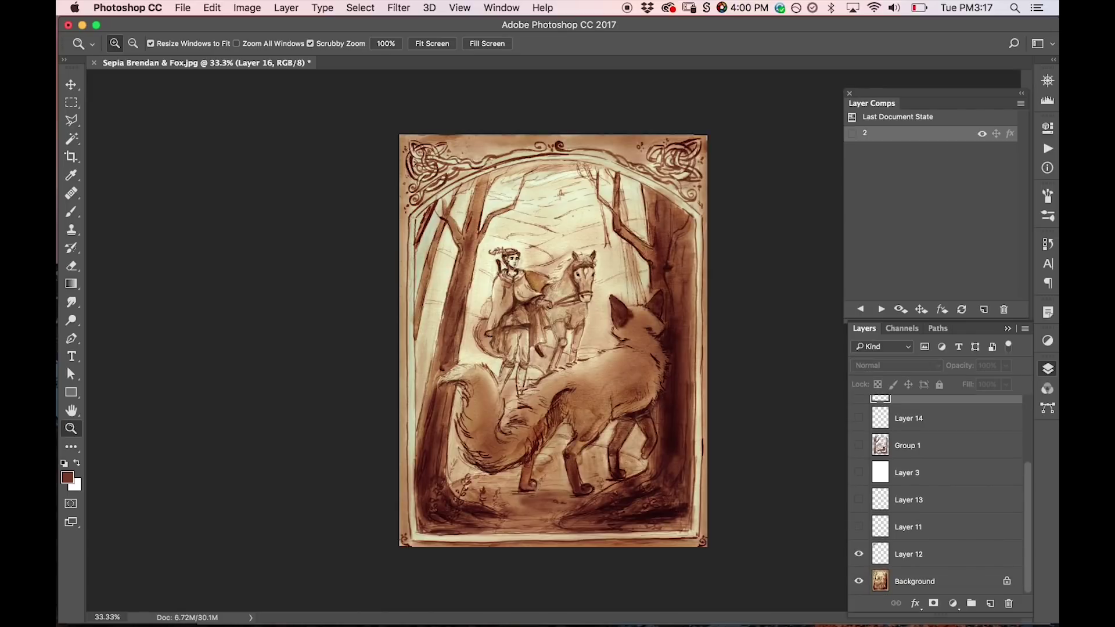
click(984, 310)
text(1)
key(Return)
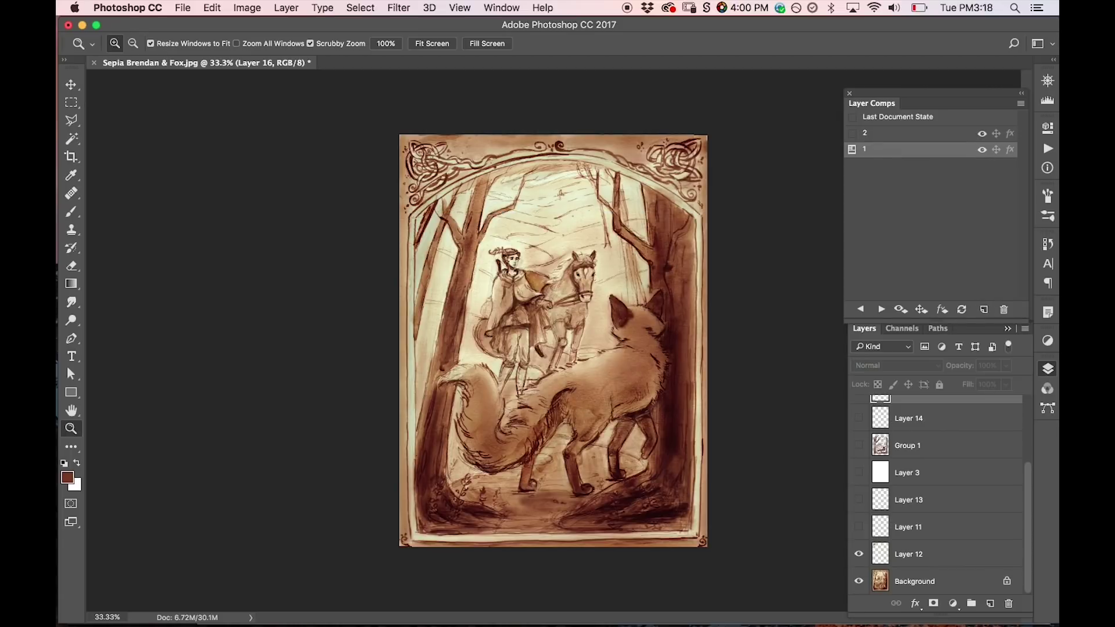
Place layer comp 1 above comp 2 in the list and apply comp 2.
drag(907, 150, 906, 126)
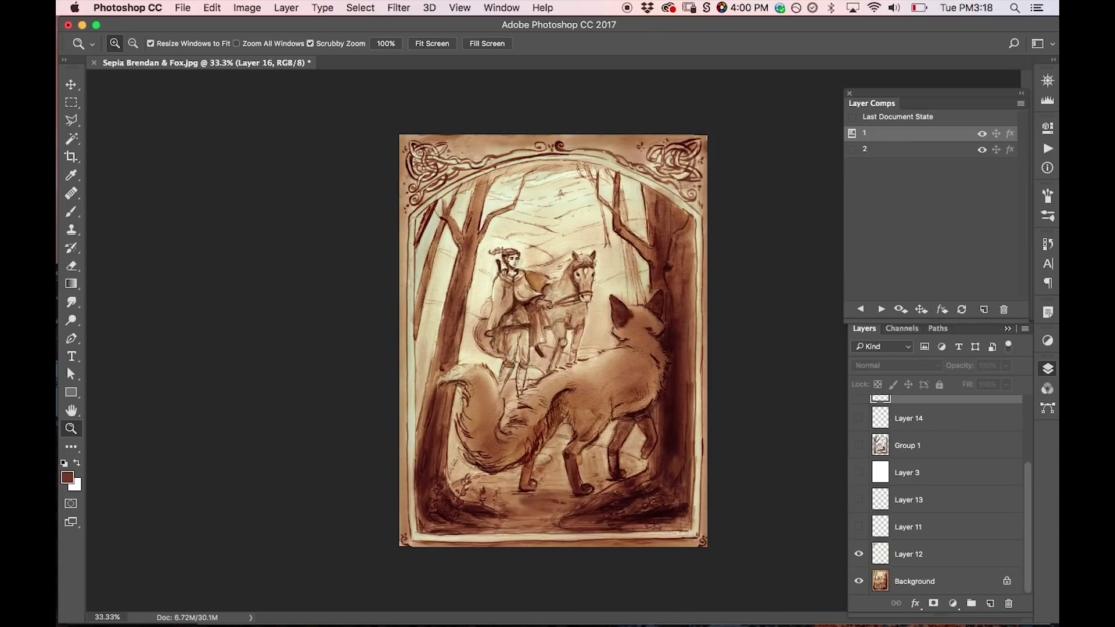
click(852, 149)
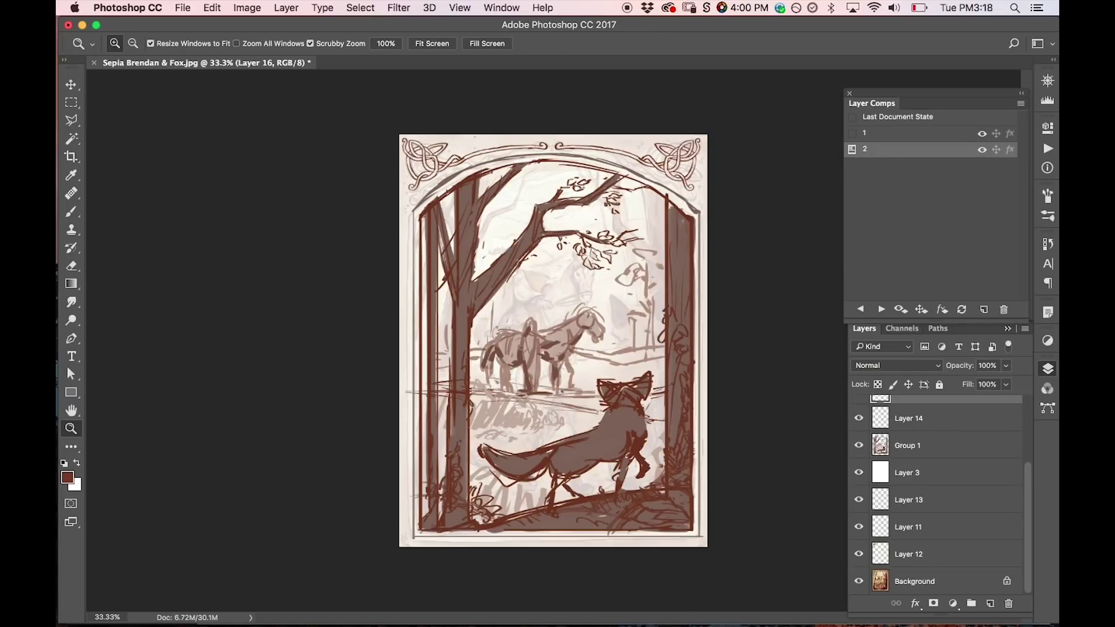